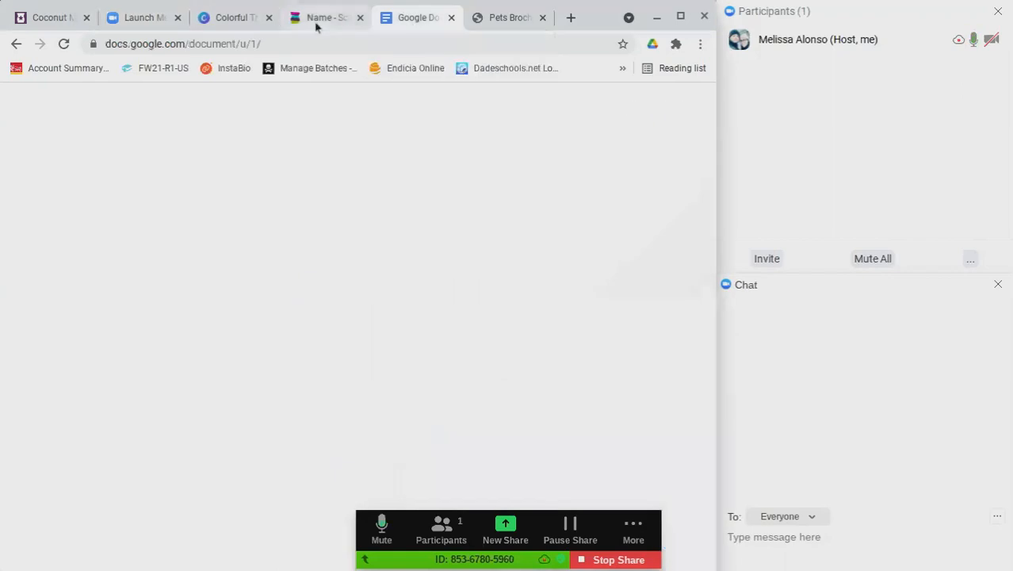
# Switch from Google Docs to the Scentsy tab showing the new party naming form
pyautogui.click(316, 27)
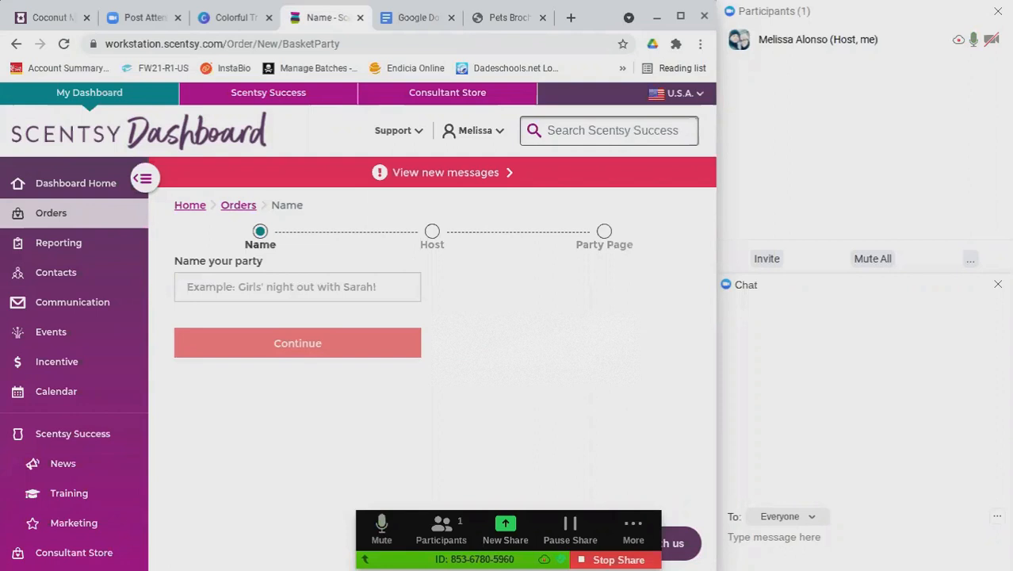
# Name the party 'FUNDRAISER for the SHELTER!' from the autofill suggestion and continue
pyautogui.click(318, 289)
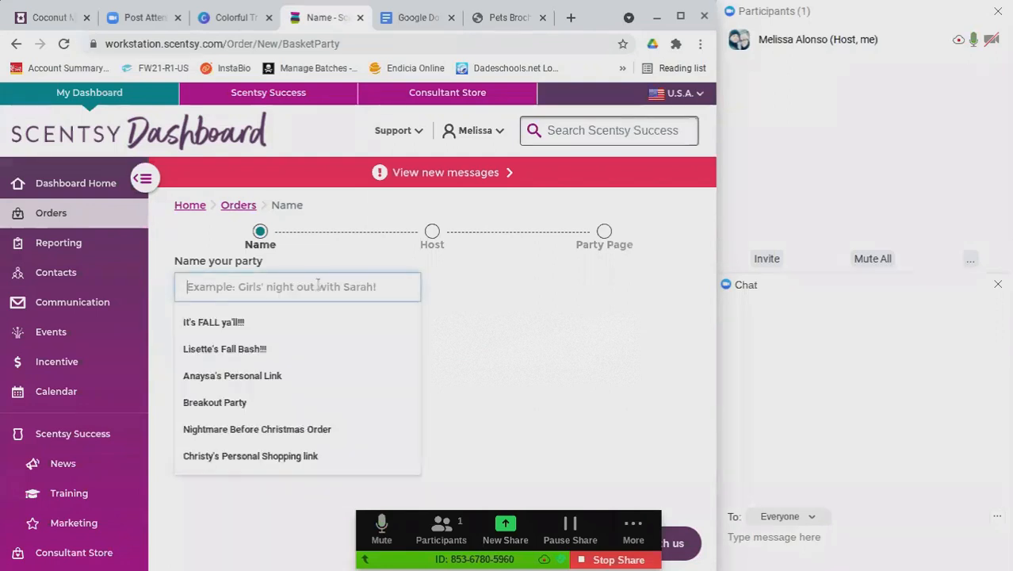
pyautogui.write('Fund')
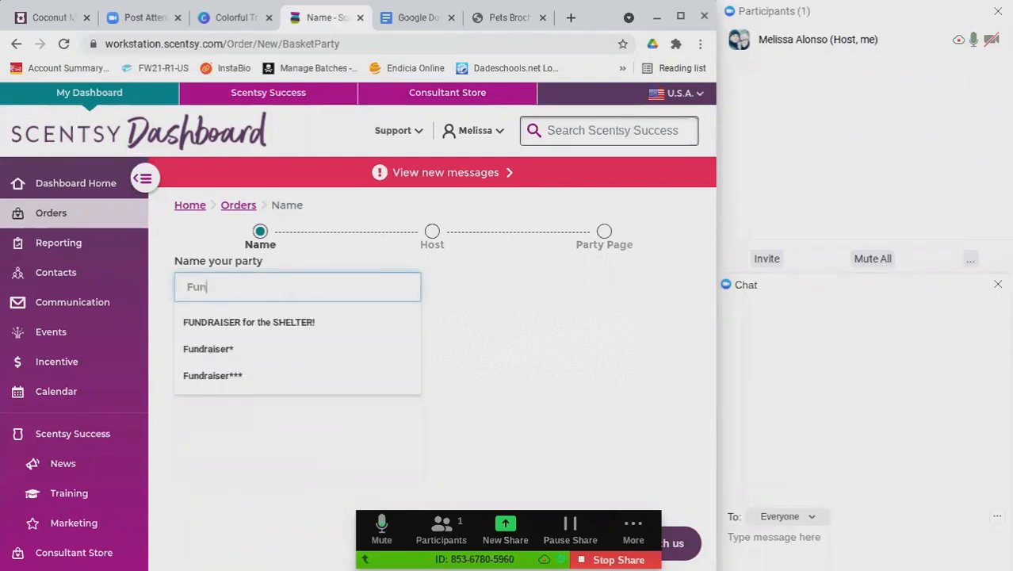
pyautogui.click(305, 322)
pyautogui.click(297, 347)
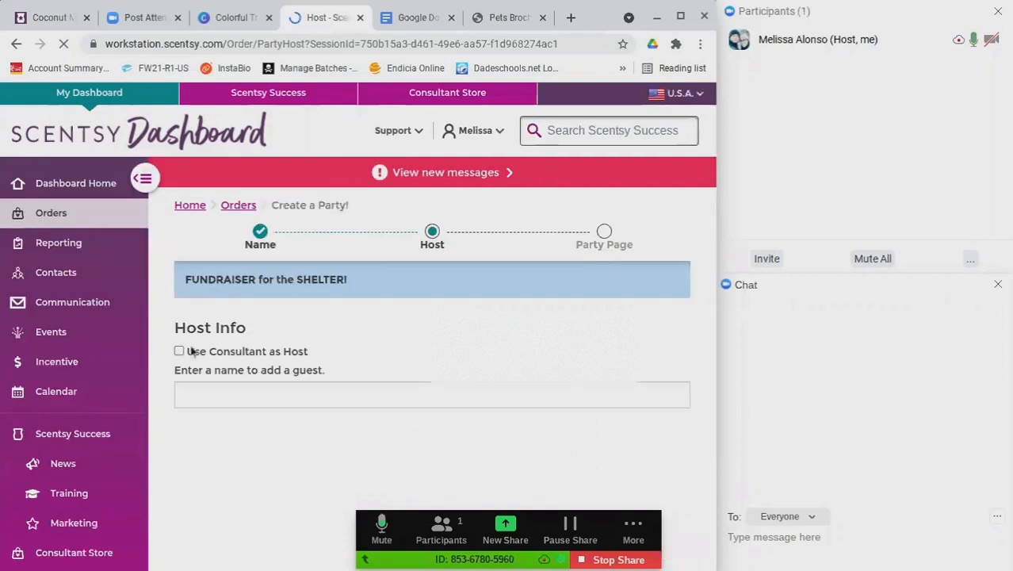
# Set the consultant as the party host and save
pyautogui.click(179, 351)
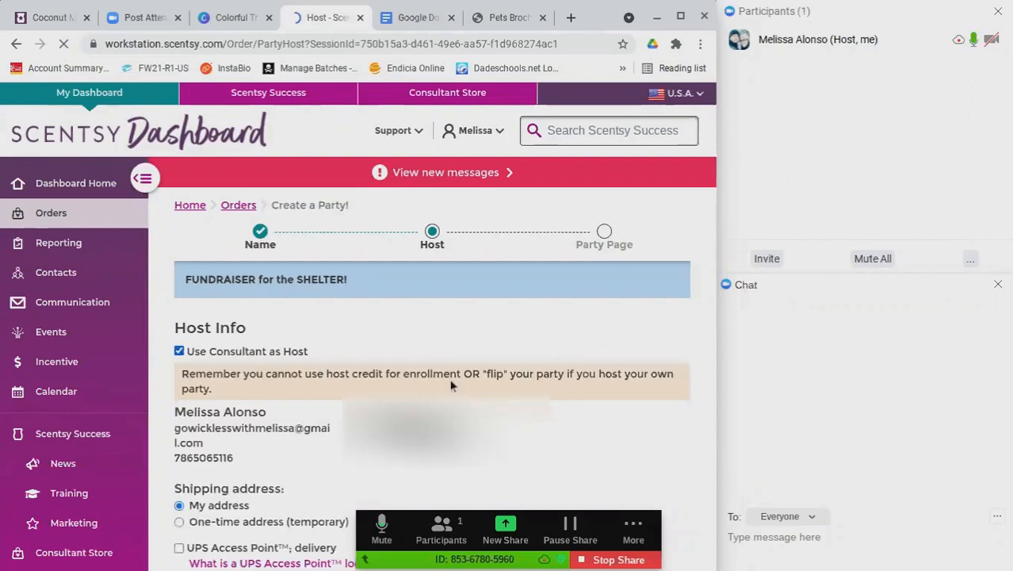
pyautogui.scroll(-2, 490, 427)
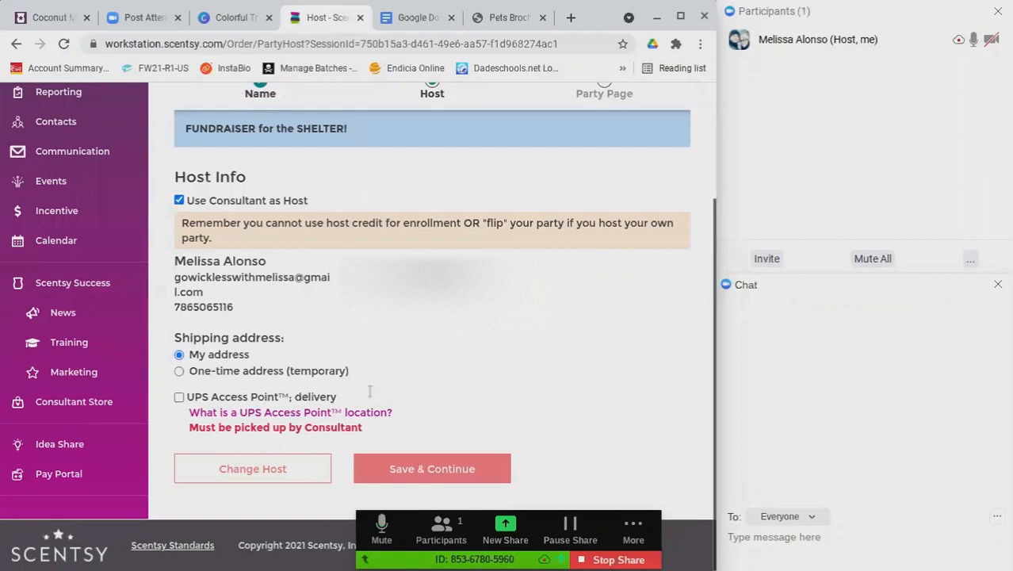
pyautogui.click(423, 471)
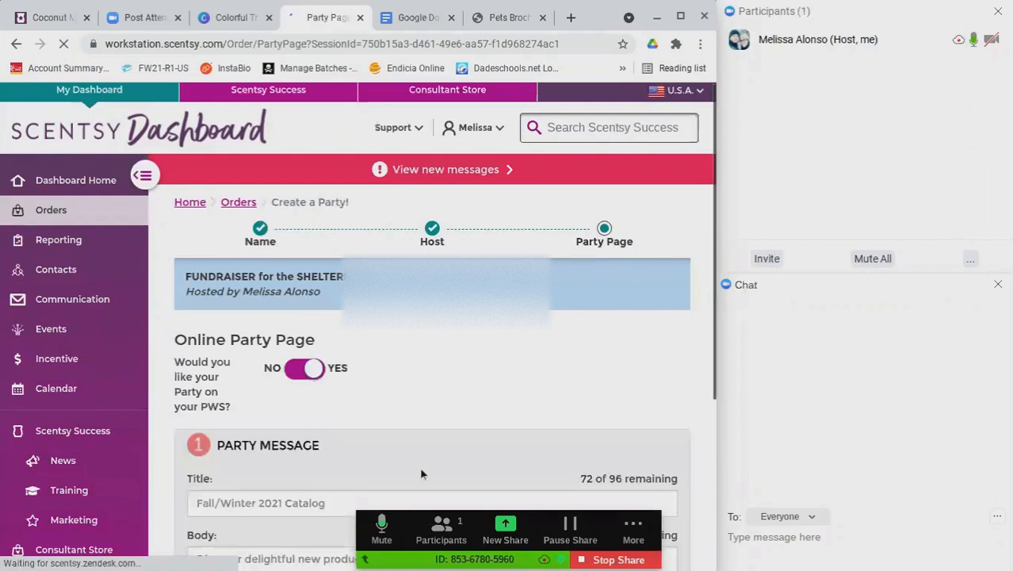
# Replace the Fall/Winter 2021 Catalog title with 'FUNDRAISER for the shelter!'
pyautogui.scroll(-3, 419, 467)
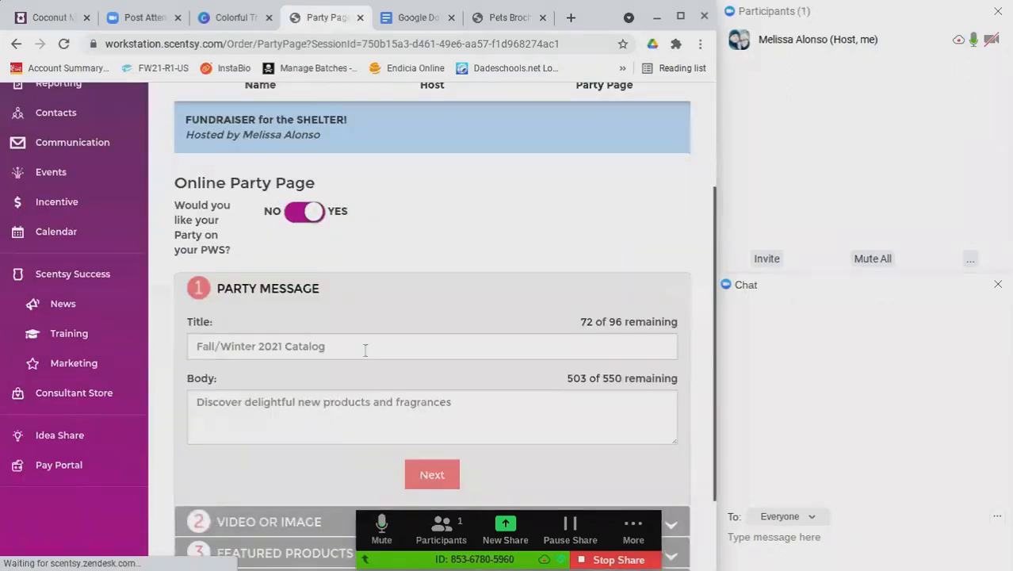
pyautogui.tripleClick(340, 350)
pyautogui.write('FUN')
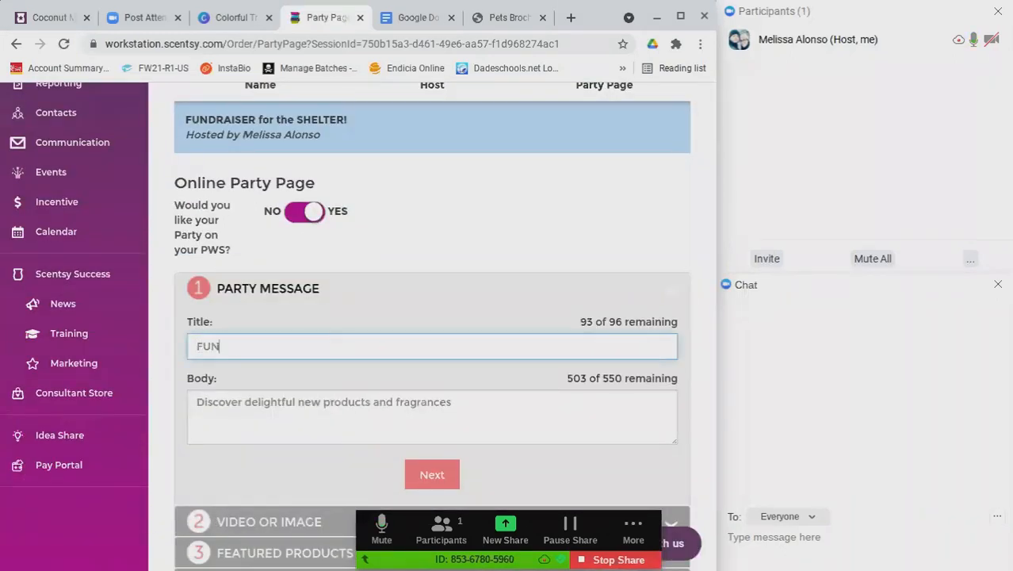
pyautogui.write('DRAISER for')
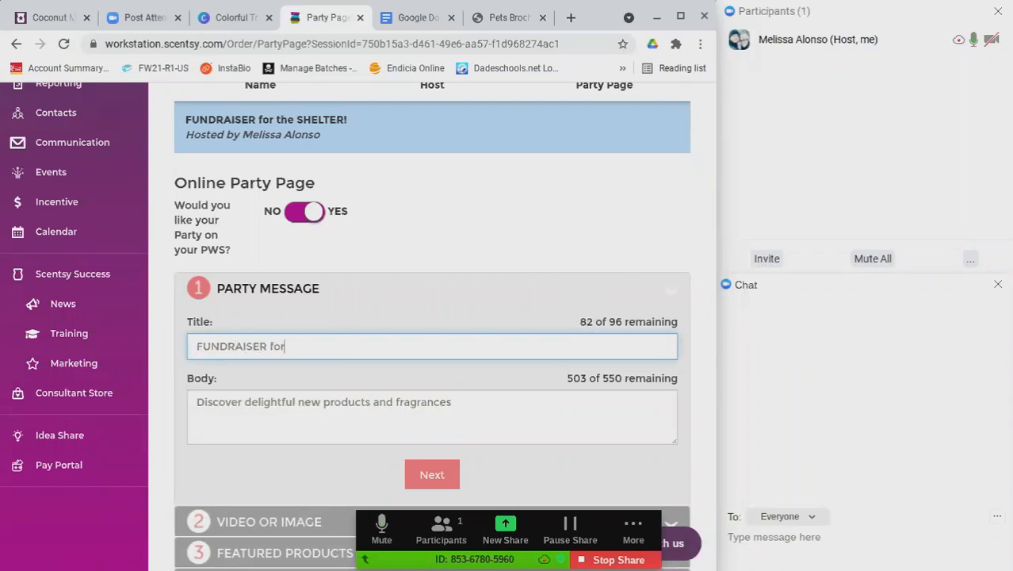
pyautogui.write(' the shelter!')
# Delete all of the default body text
pyautogui.moveTo(475, 414); pyautogui.dragTo(409, 402)
pyautogui.hotkey('ctrl', 'a')
pyautogui.press('BackSpace')
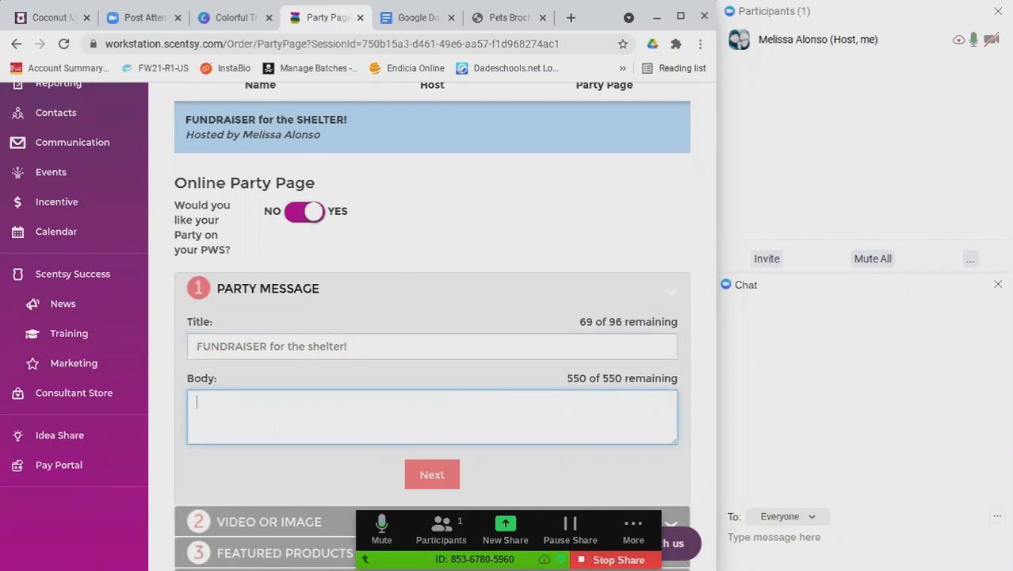
# Type two body sentences: support the local animal shelter, and 100% of proceeds go to animals in need
pyautogui.write('Help support our ')
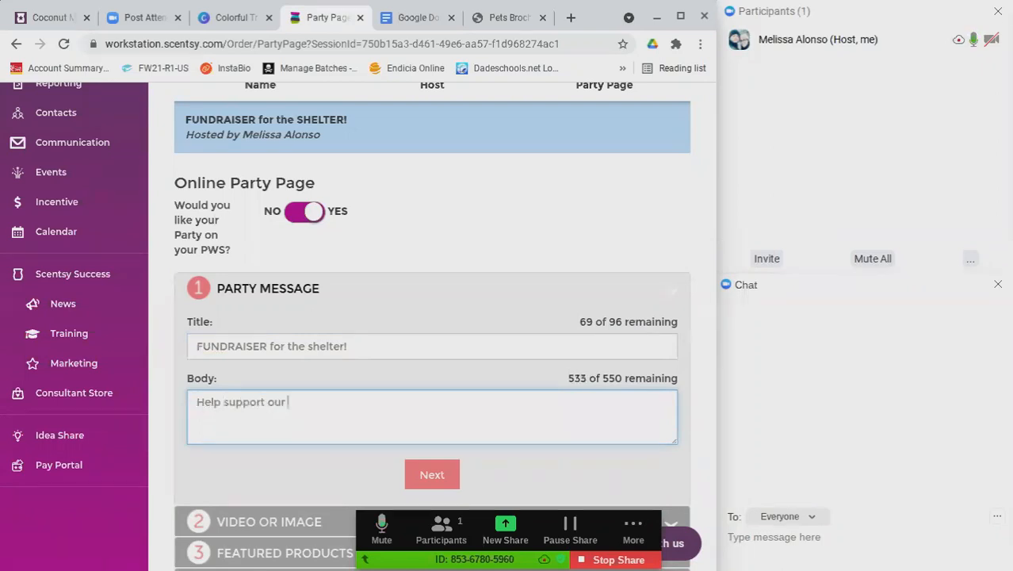
pyautogui.write('local animal she')
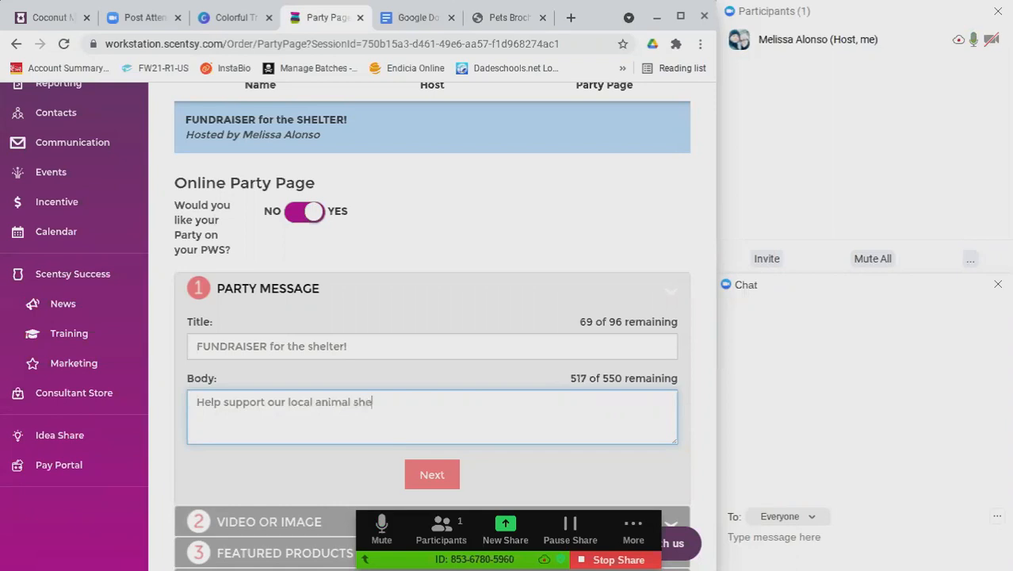
pyautogui.write('lter tho')
pyautogui.write('ugh our fu')
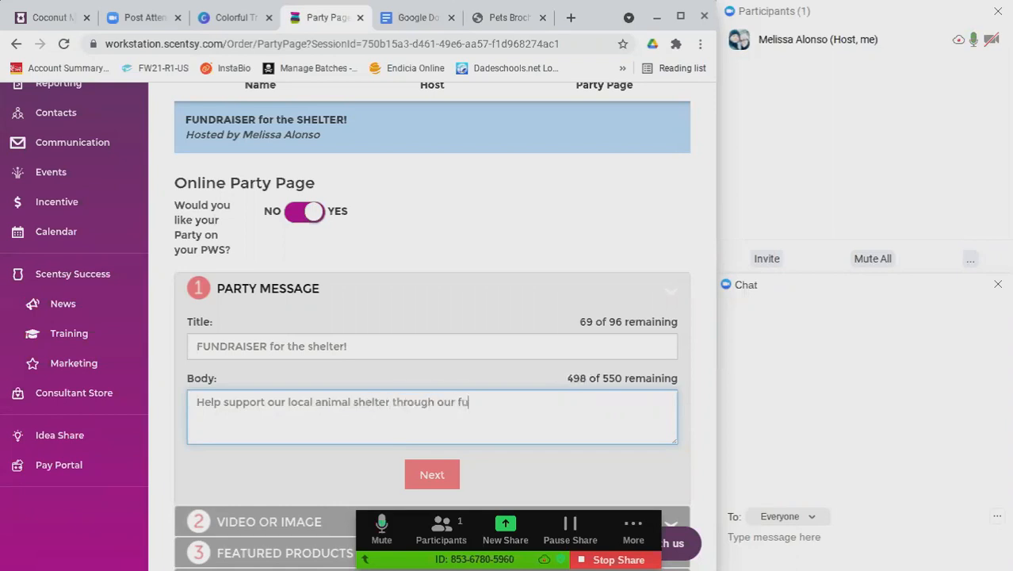
pyautogui.write('ndraiders')
pyautogui.press('BackSpace')
pyautogui.write('!')
pyautogui.press('Return')
pyautogui.write('100%')
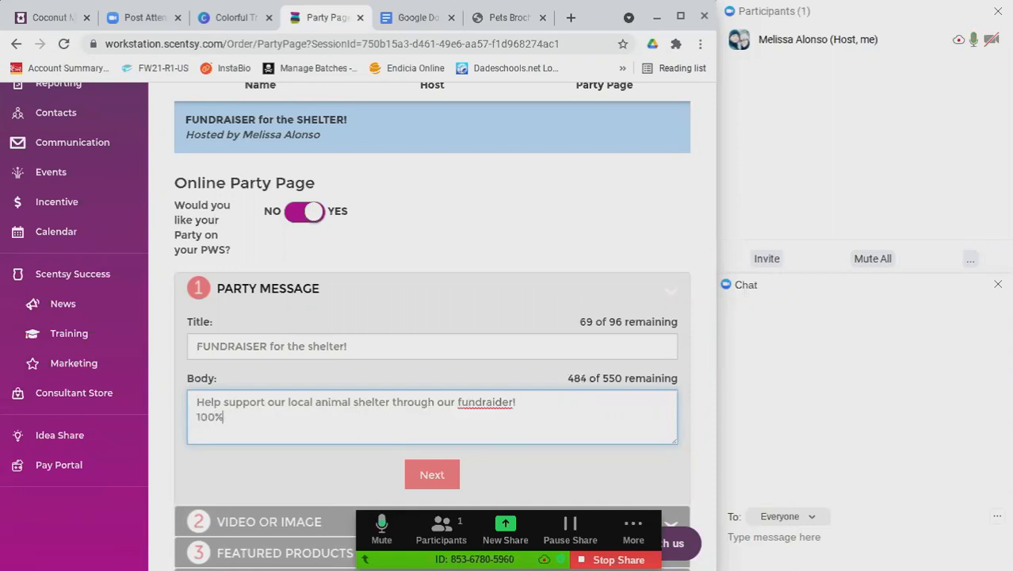
pyautogui.write(' of the proceeds will be do')
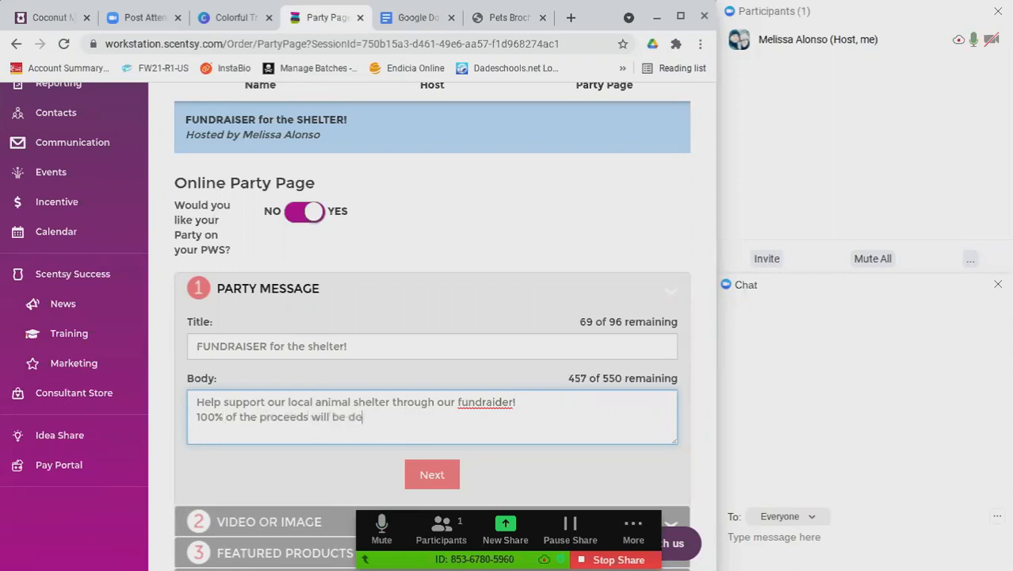
pyautogui.write('nated to help ')
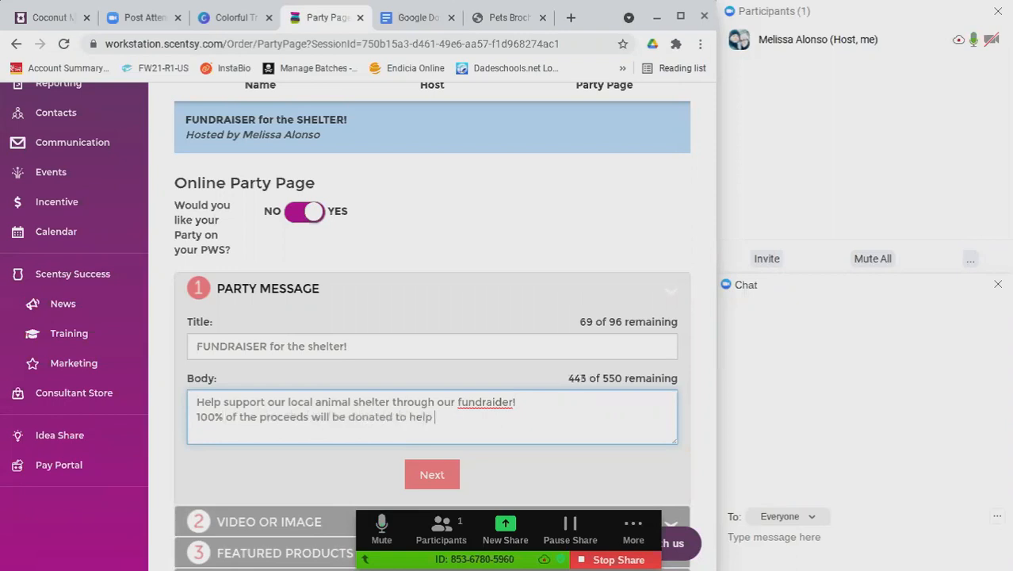
pyautogui.write('all of the animals in need!')
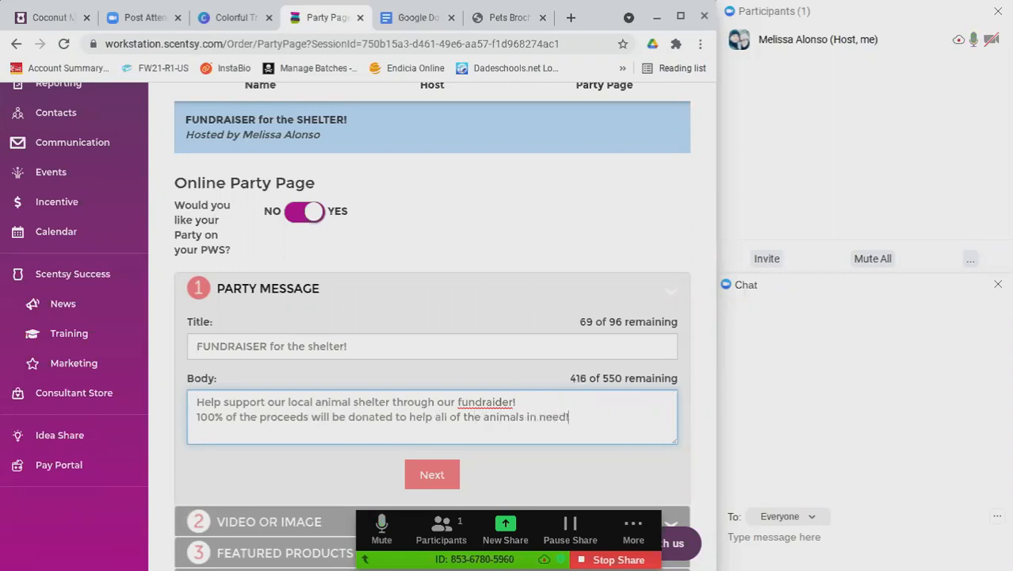
pyautogui.press('Return')
# Add a blank line between the sentences, correct 'fundraider' to 'fundraiser', and tidy the ending lines
pyautogui.moveTo(371, 346); pyautogui.dragTo(258, 350)
pyautogui.click(369, 349)
pyautogui.click(520, 417)
pyautogui.click(547, 394)
pyautogui.press('Return')
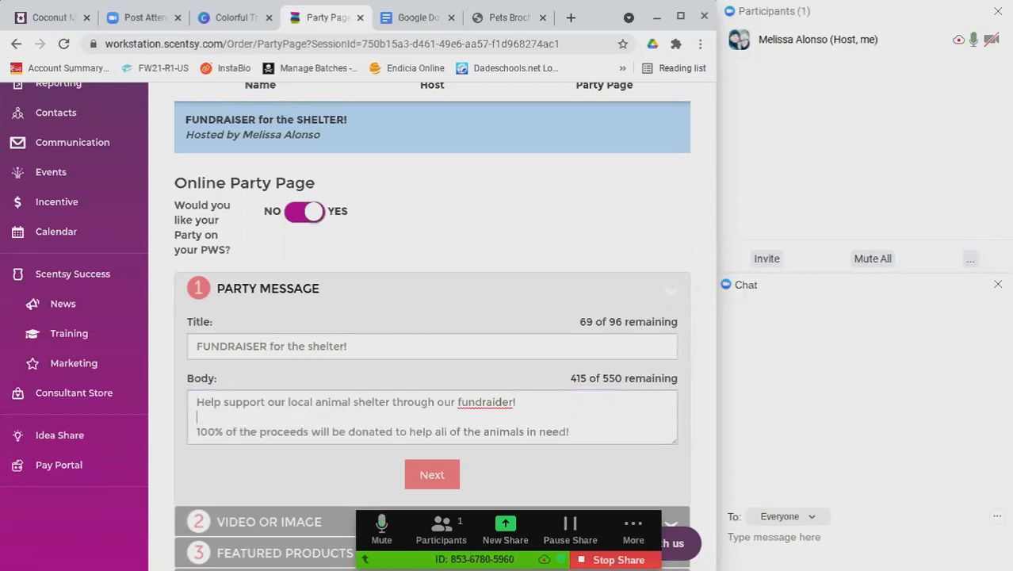
pyautogui.click(502, 402)
pyautogui.press('BackSpace')
pyautogui.write('s')
pyautogui.scroll(-1, 404, 421)
pyautogui.click(618, 398)
pyautogui.press('Return')
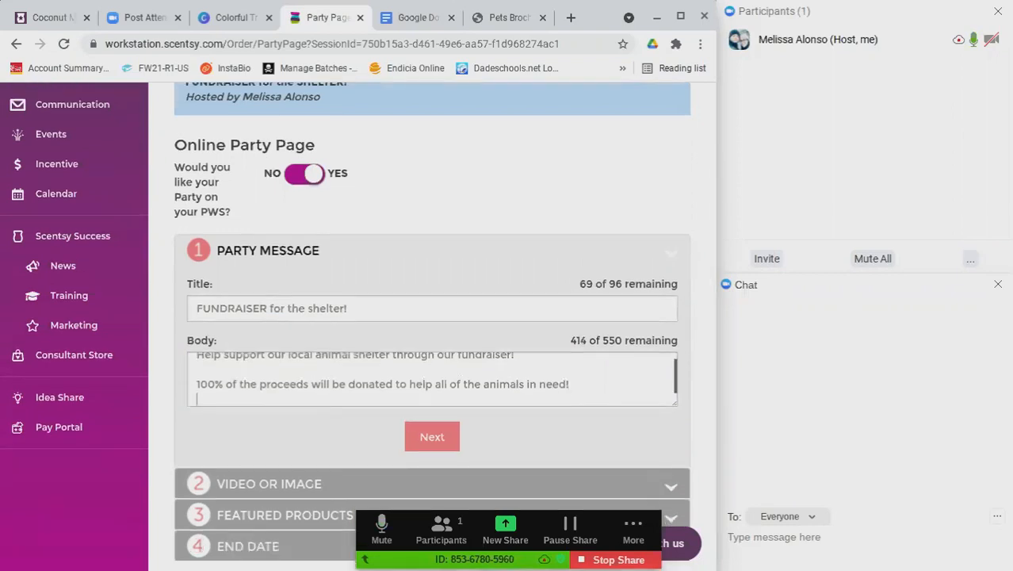
pyautogui.press('Return')
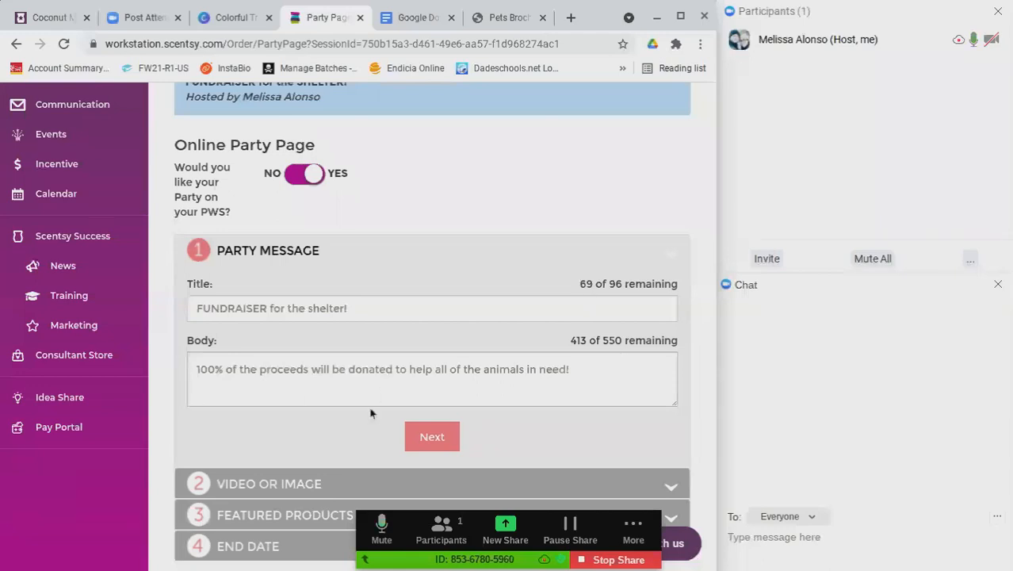
pyautogui.press('BackSpace')
# Choose a custom uploaded image for the party page and select the French bulldog photo
pyautogui.click(413, 434)
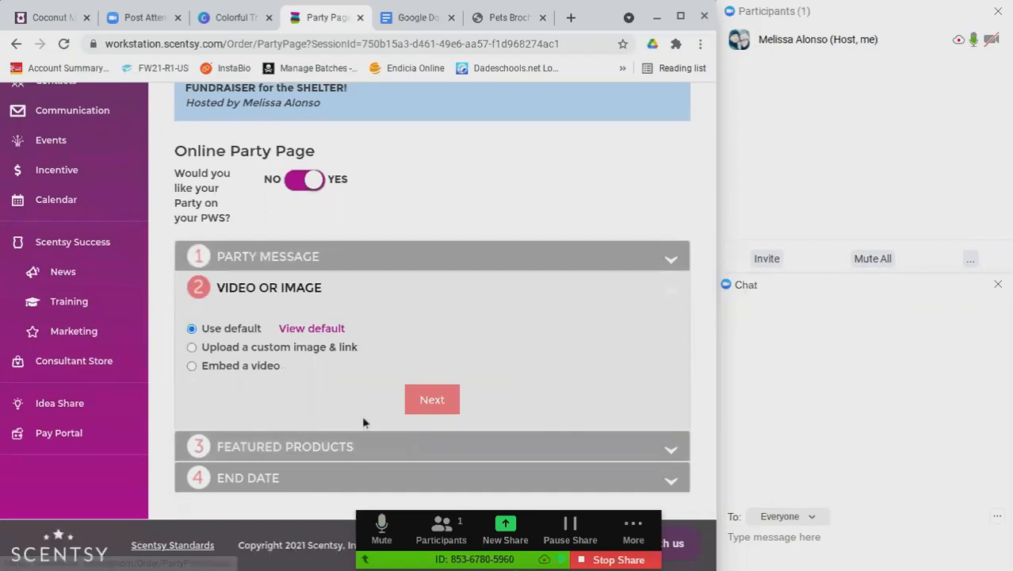
pyautogui.click(191, 352)
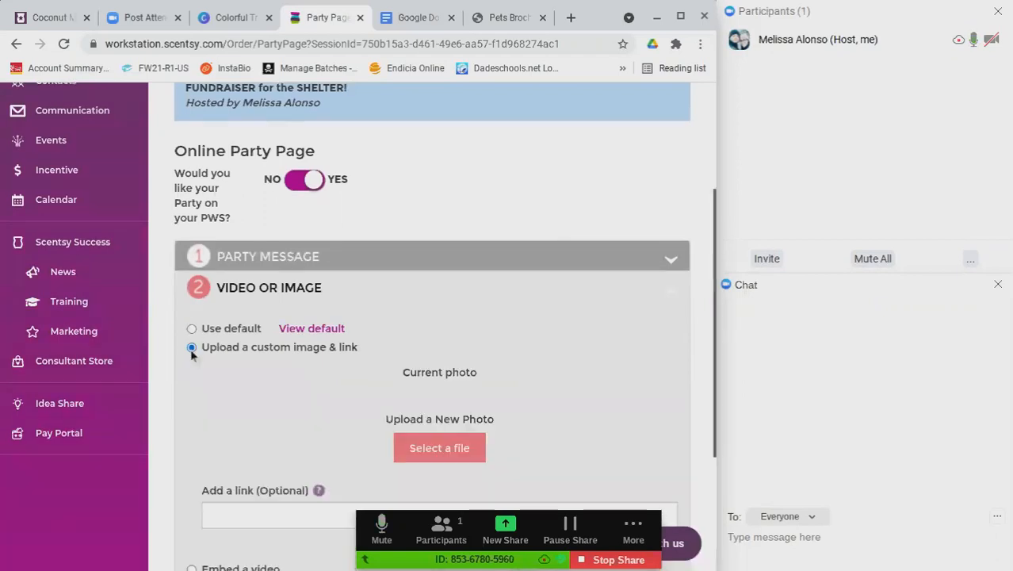
pyautogui.click(417, 450)
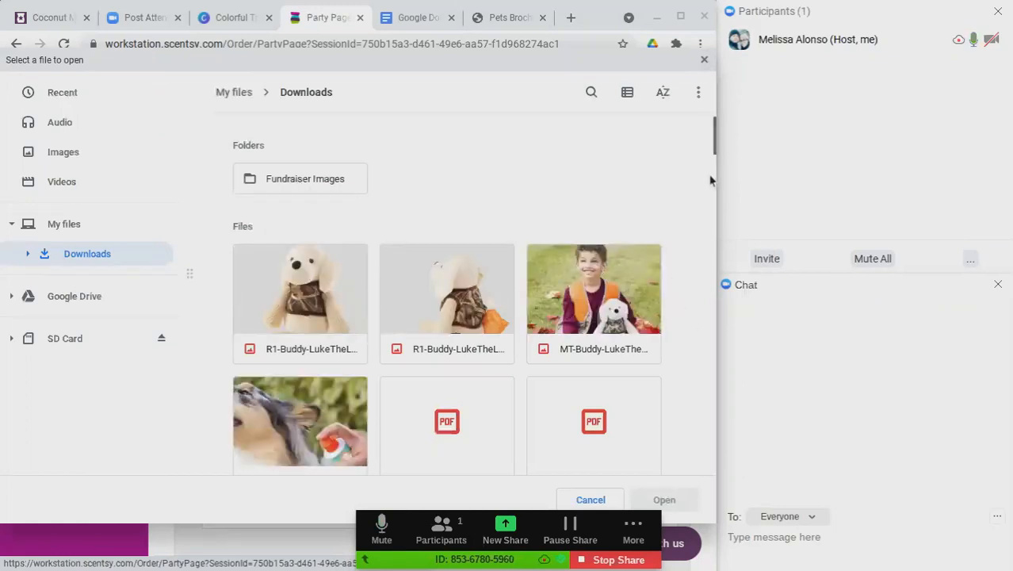
pyautogui.moveTo(712, 147)
pyautogui.mouseDown()
pyautogui.moveTo(713, 194)
pyautogui.moveTo(723, 153)
pyautogui.mouseUp()
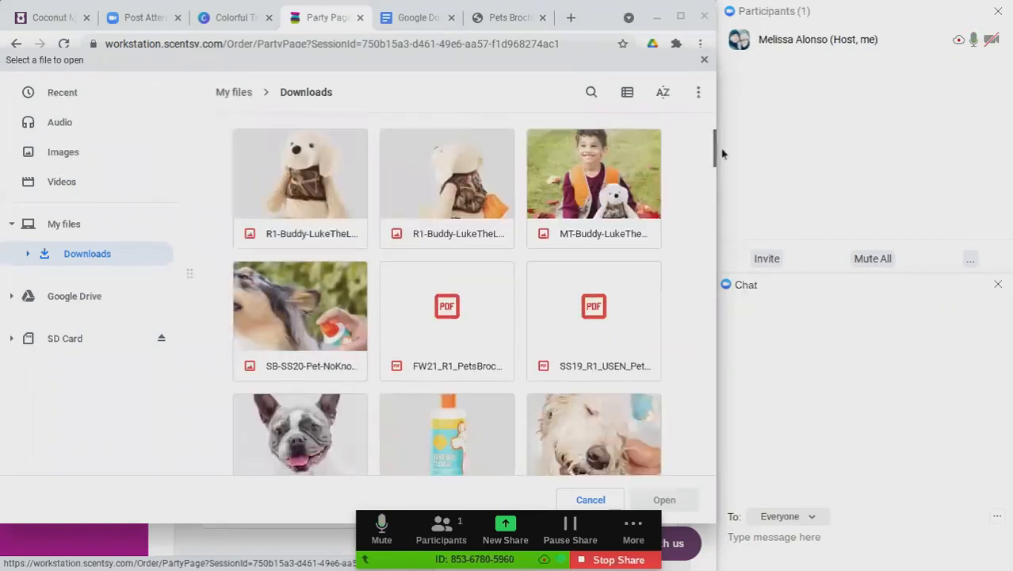
pyautogui.click(365, 445)
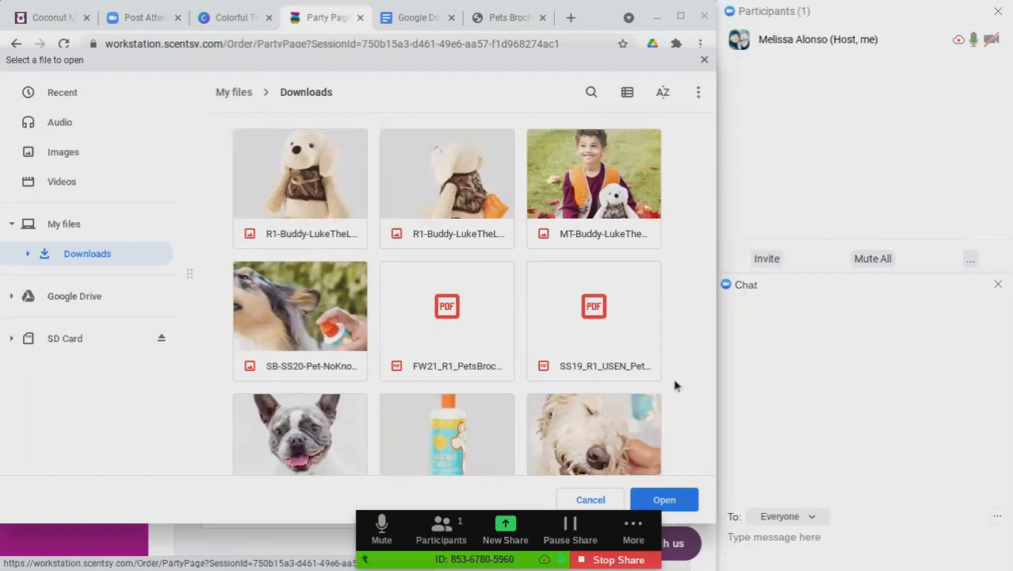
# Load the bulldog photo onto the party page and zoom in on it
pyautogui.moveTo(713, 172)
pyautogui.scroll(-1, 712, 171)
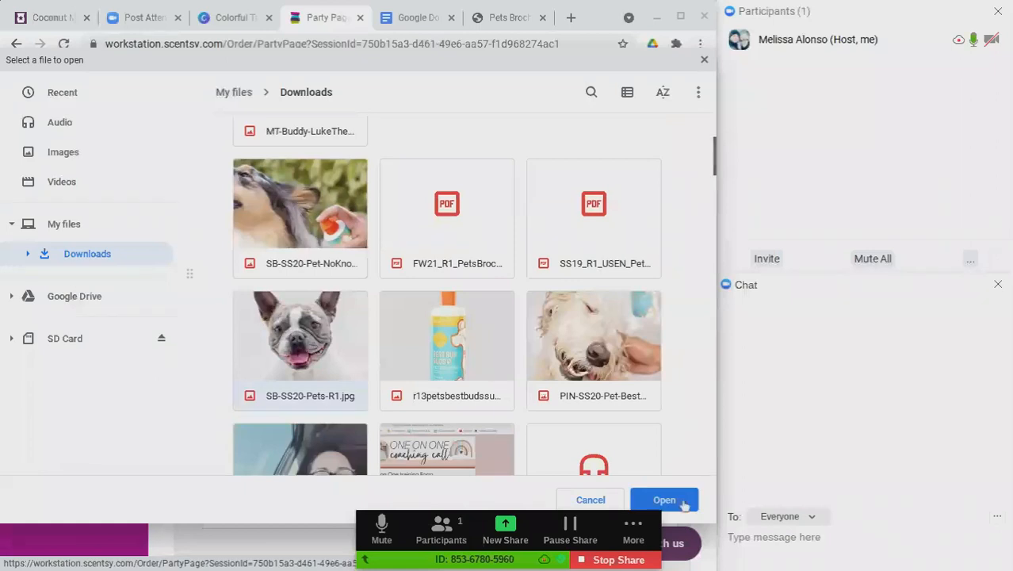
pyautogui.click(684, 500)
pyautogui.scroll(-3, 519, 447)
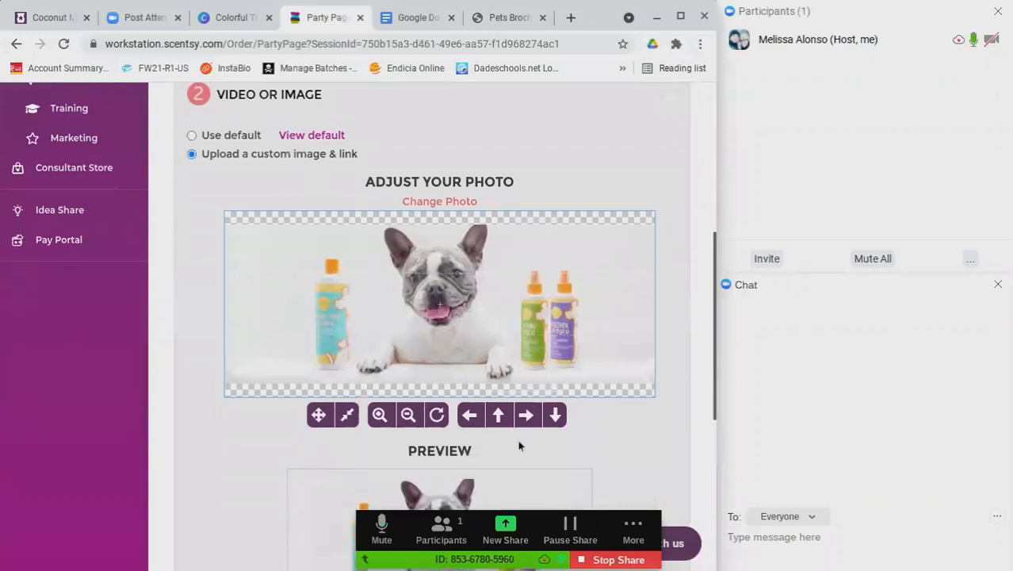
pyautogui.click(379, 417)
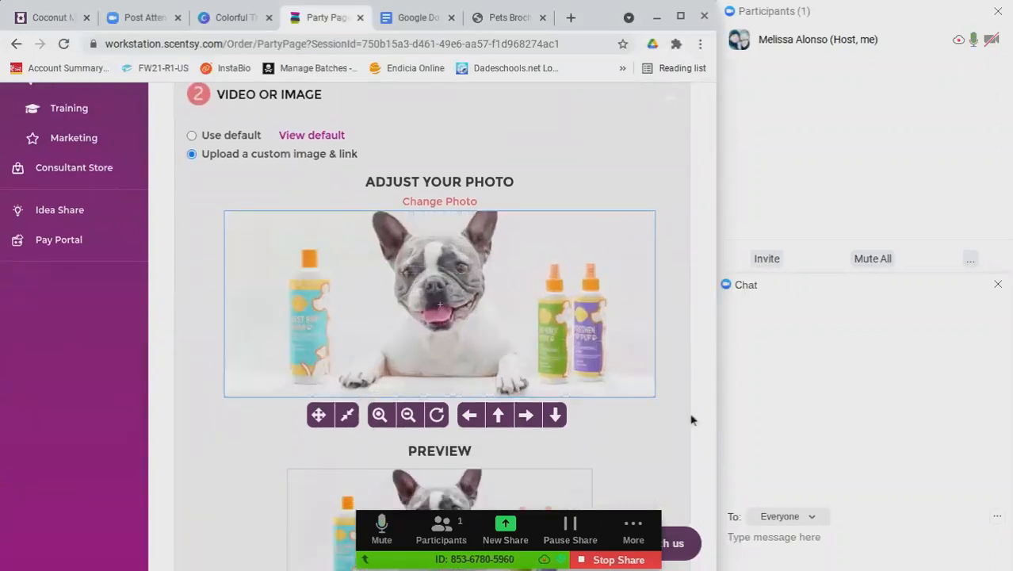
pyautogui.scroll(-2, 655, 404)
pyautogui.scroll(-2, 626, 398)
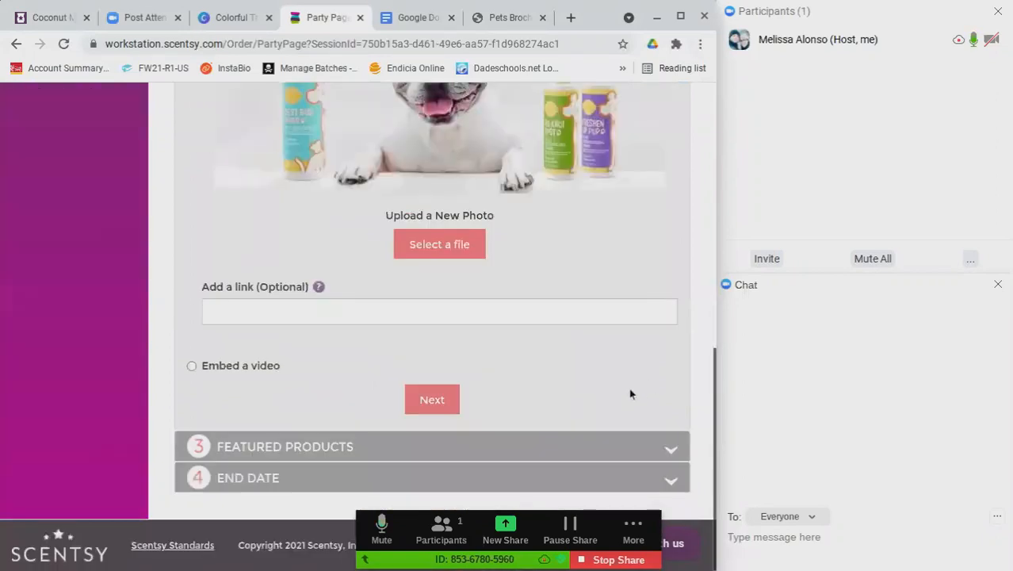
# Finish the image step to reach the Featured Products options
pyautogui.click(428, 400)
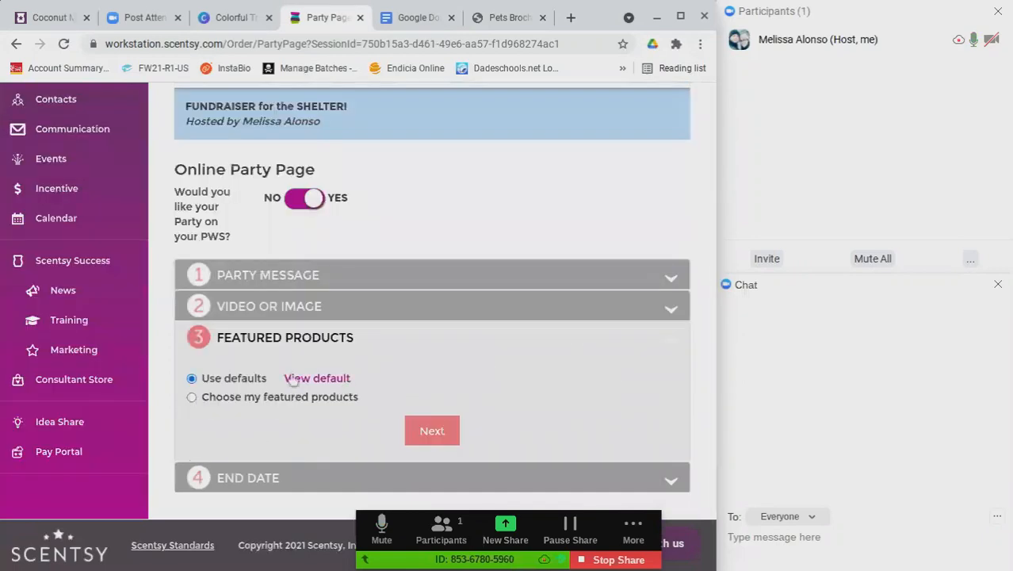
pyautogui.moveTo(293, 380)
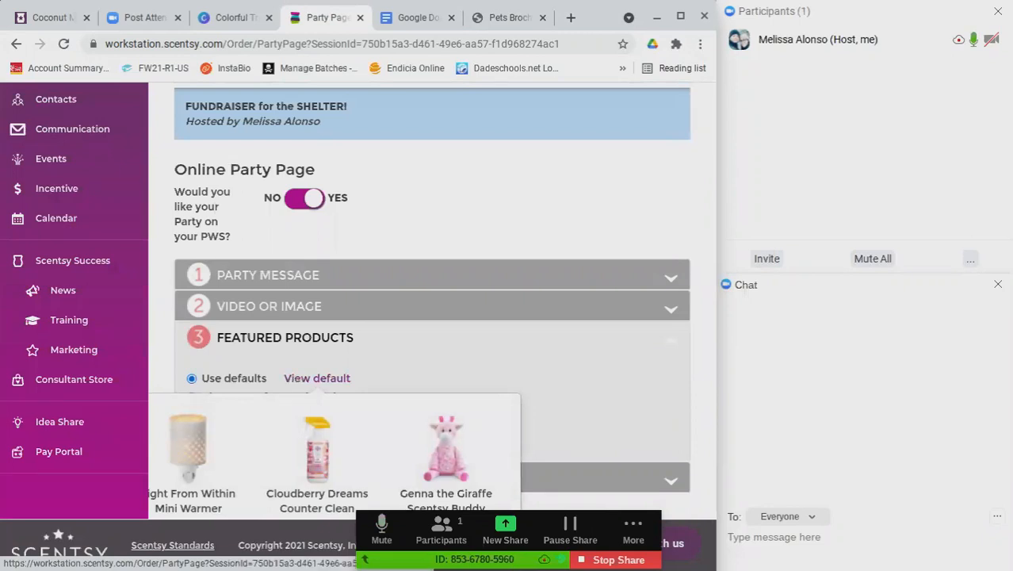
# Switch to choosing my own featured products and pick Pets Bundle & Save as Product 1
pyautogui.click(192, 397)
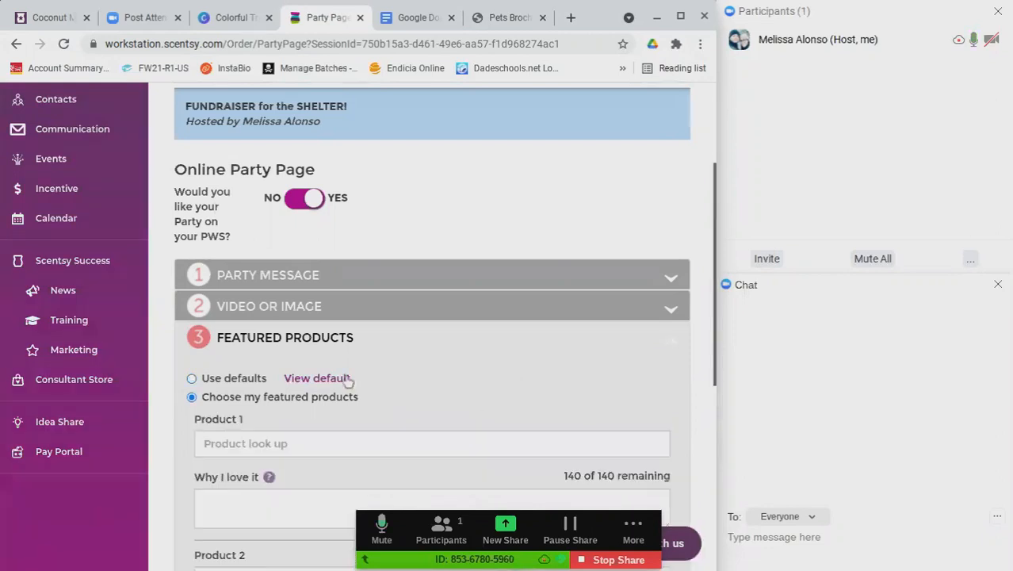
pyautogui.scroll(-3, 557, 377)
pyautogui.click(288, 299)
pyautogui.write('bundle')
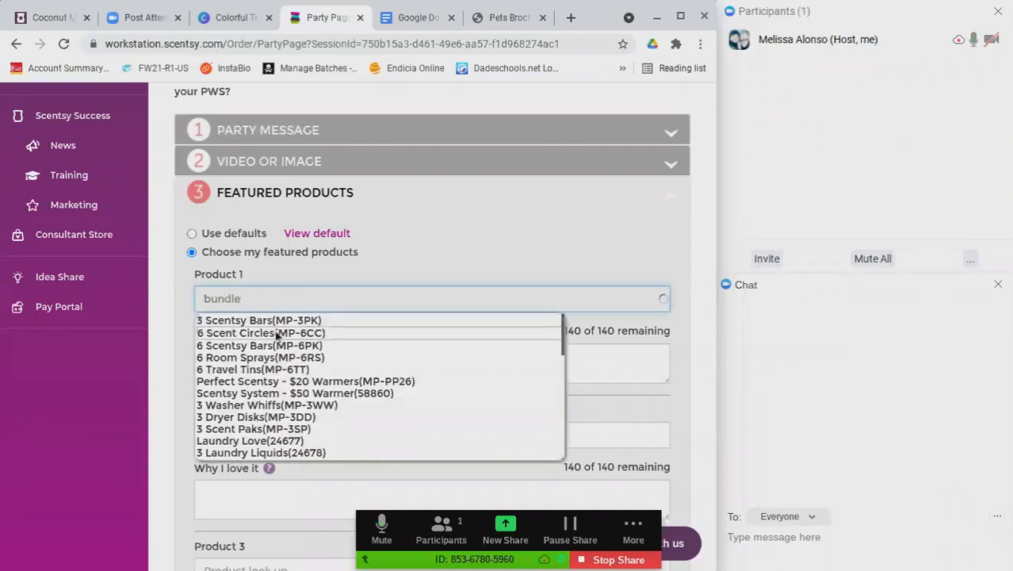
pyautogui.moveTo(563, 341); pyautogui.dragTo(560, 450)
pyautogui.click(292, 396)
# Write Product 1's reason: best bang for your buck and it helps the shelter
pyautogui.click(260, 359)
pyautogui.write('This bunfl')
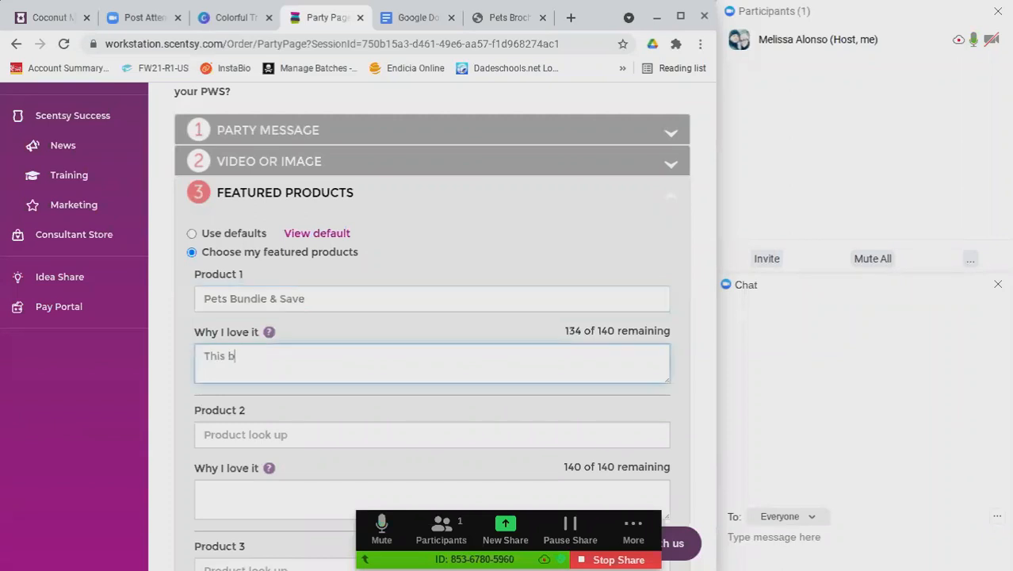
pyautogui.press('BackSpace')
pyautogui.press('BackSpace')
pyautogui.write('dle is the best ban')
pyautogui.write('g for')
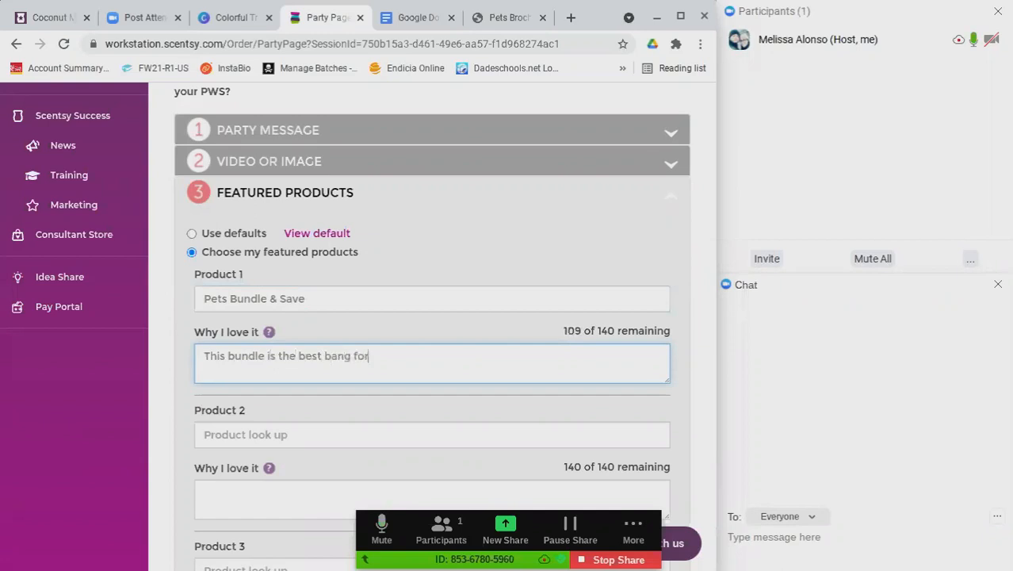
pyautogui.write(' your buck! & will also help the shelter with ')
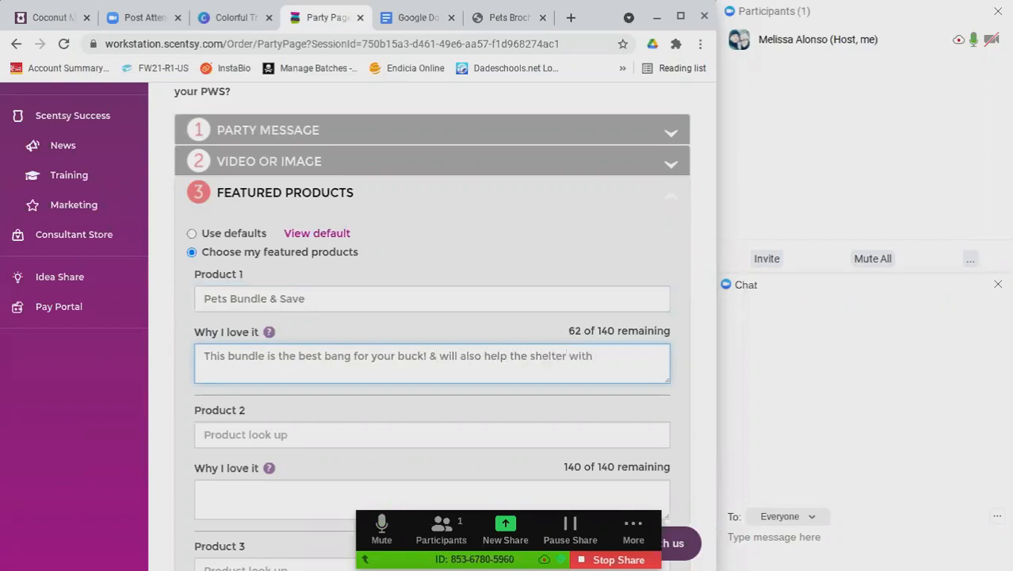
pyautogui.write('multiple products!')
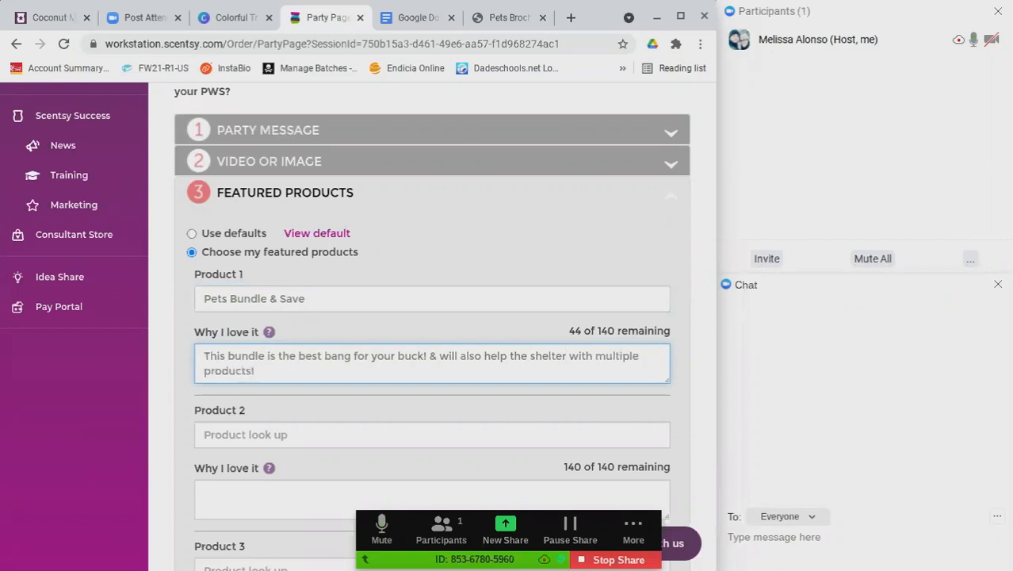
pyautogui.press('Tab')
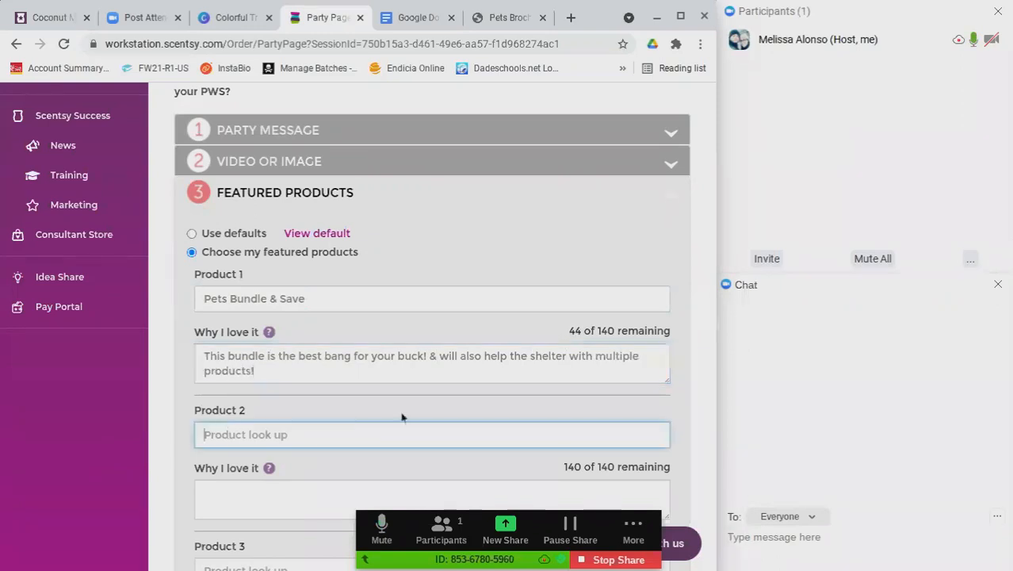
# Search 'pet' and pick Orange Zest & Nectar Best Bud Suds Pet Shampoo as Product 2
pyautogui.scroll(-2, 401, 417)
pyautogui.write('poet')
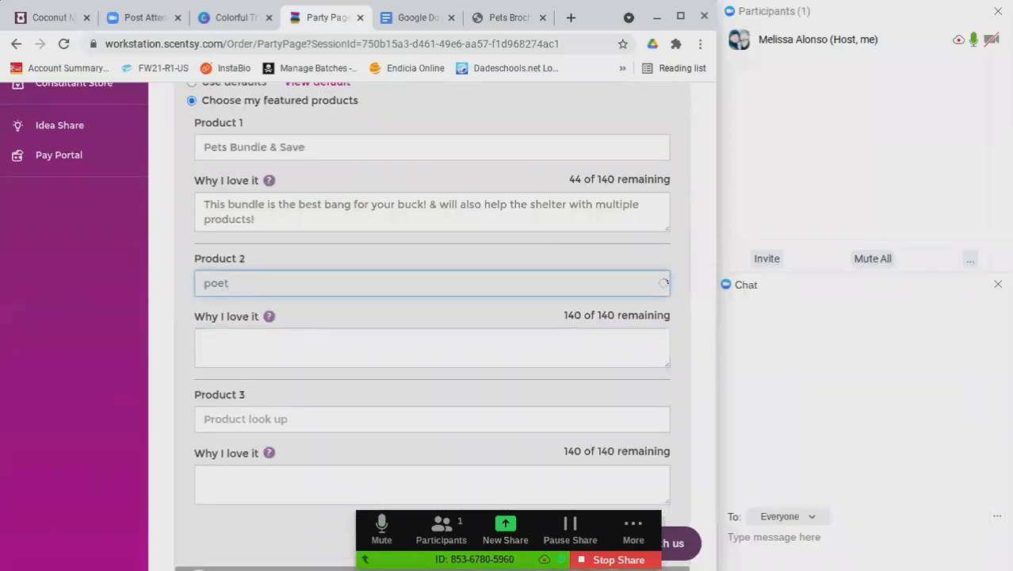
pyautogui.press('BackSpace')
pyautogui.press('BackSpace')
pyautogui.press('BackSpace')
pyautogui.write('et')
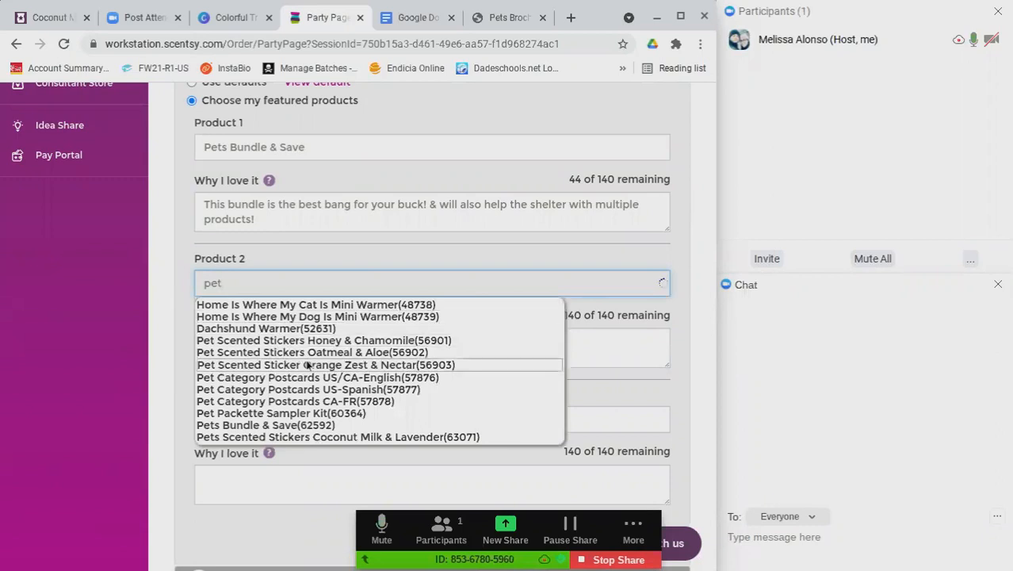
pyautogui.scroll(-1, 428, 410)
pyautogui.scroll(-3, 428, 409)
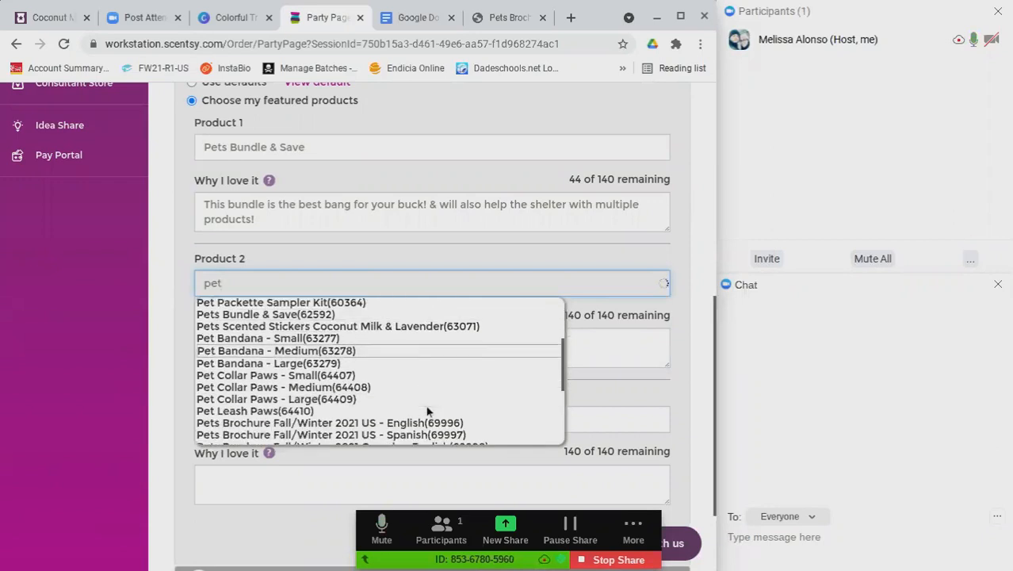
pyautogui.scroll(-2, 412, 419)
pyautogui.scroll(-2, 464, 405)
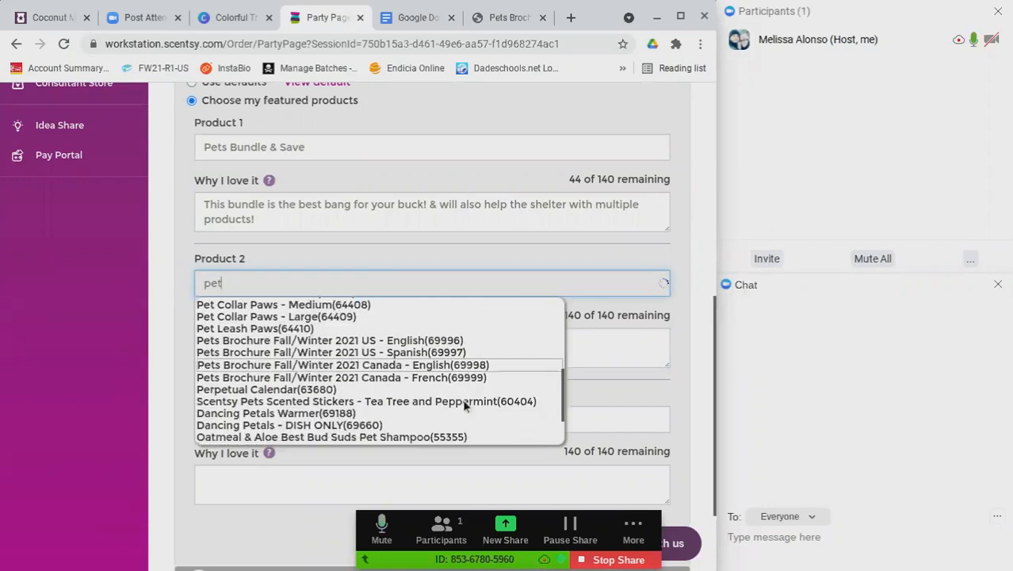
pyautogui.scroll(-2, 464, 405)
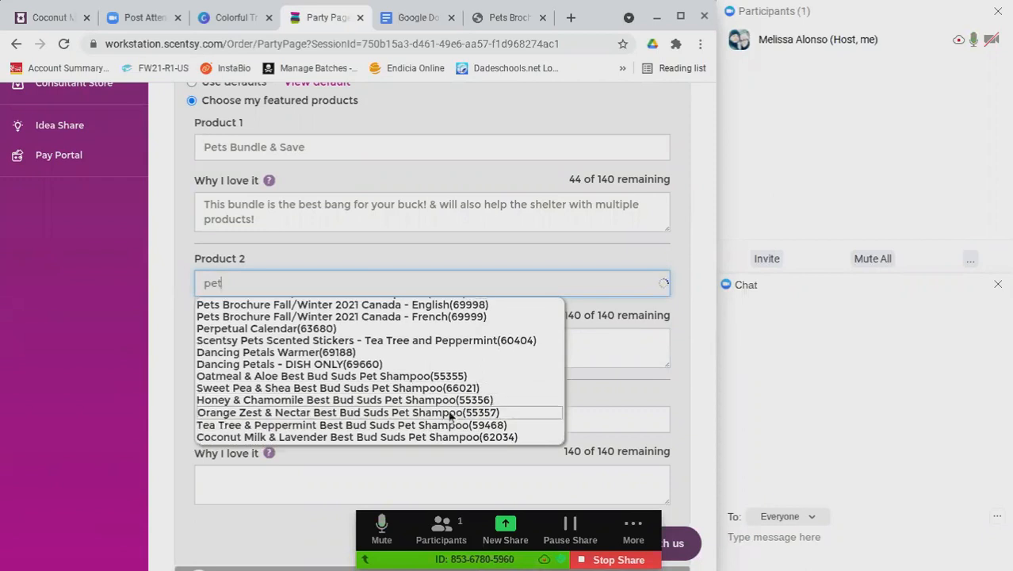
pyautogui.click(451, 414)
# Write Product 2's reason: 'This one is MY favorite that I use on my own pup!'
pyautogui.click(251, 339)
pyautogui.write('This')
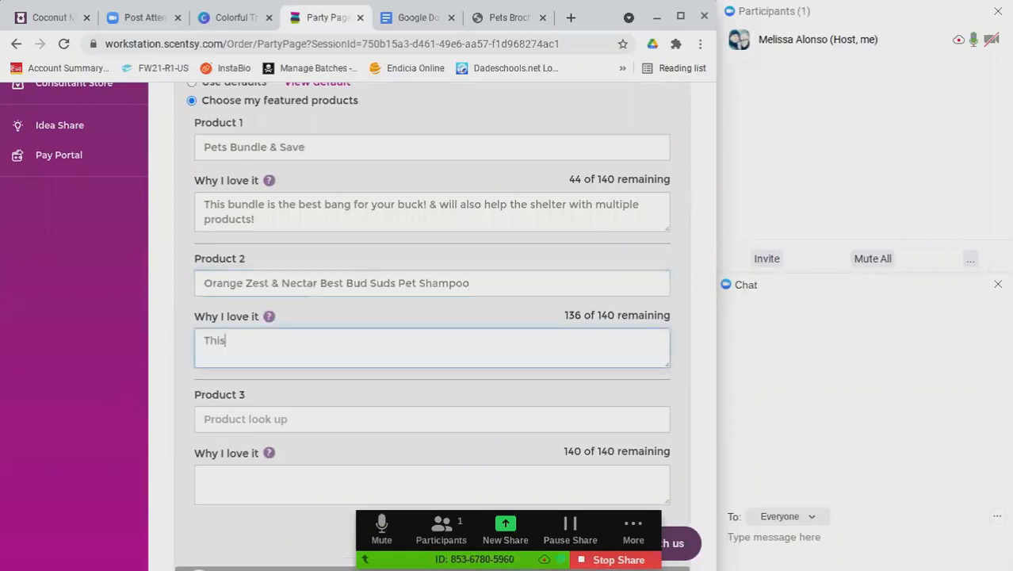
pyautogui.write(' one is MY f')
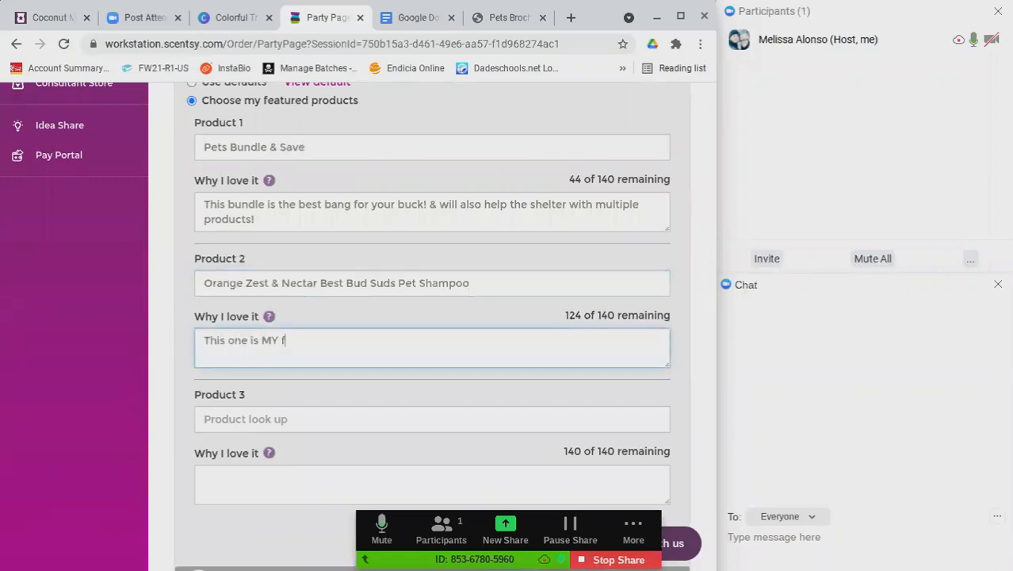
pyautogui.write('avotite that')
pyautogui.press('BackSpace')
pyautogui.press('BackSpace')
pyautogui.press('BackSpace')
pyautogui.press('BackSpace')
pyautogui.press('BackSpace')
pyautogui.press('BackSpace')
pyautogui.press('BackSpace')
pyautogui.press('BackSpace')
pyautogui.press('BackSpace')
pyautogui.press('BackSpace')
pyautogui.write('rite that I use on m')
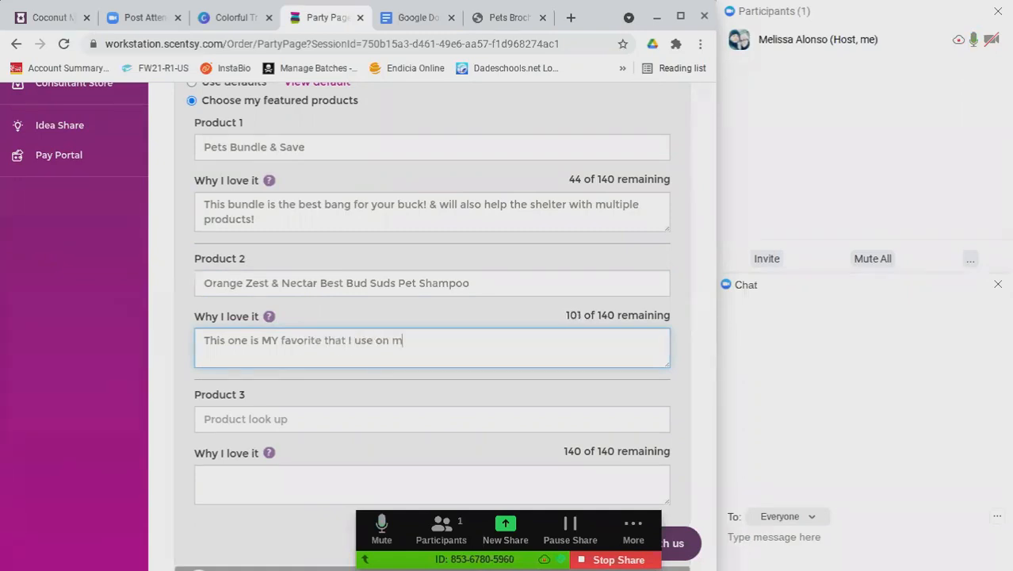
pyautogui.write('y own pup!')
pyautogui.scroll(-2, 190, 406)
# Search 'luke' and pick Luke the Labrador Scentsy Buddy as Product 3
pyautogui.click(236, 354)
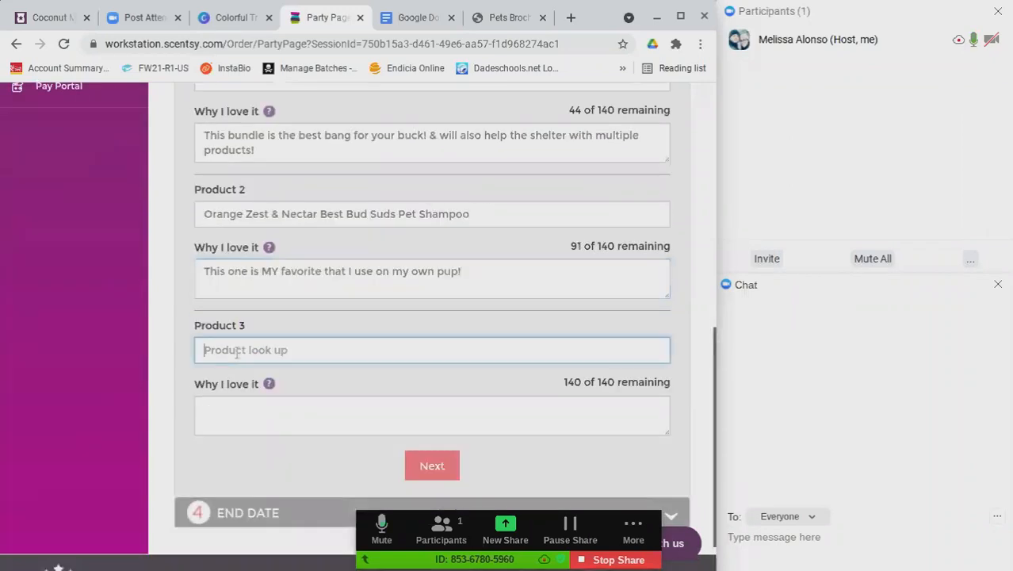
pyautogui.write('l')
pyautogui.press('BackSpace')
pyautogui.write('luke')
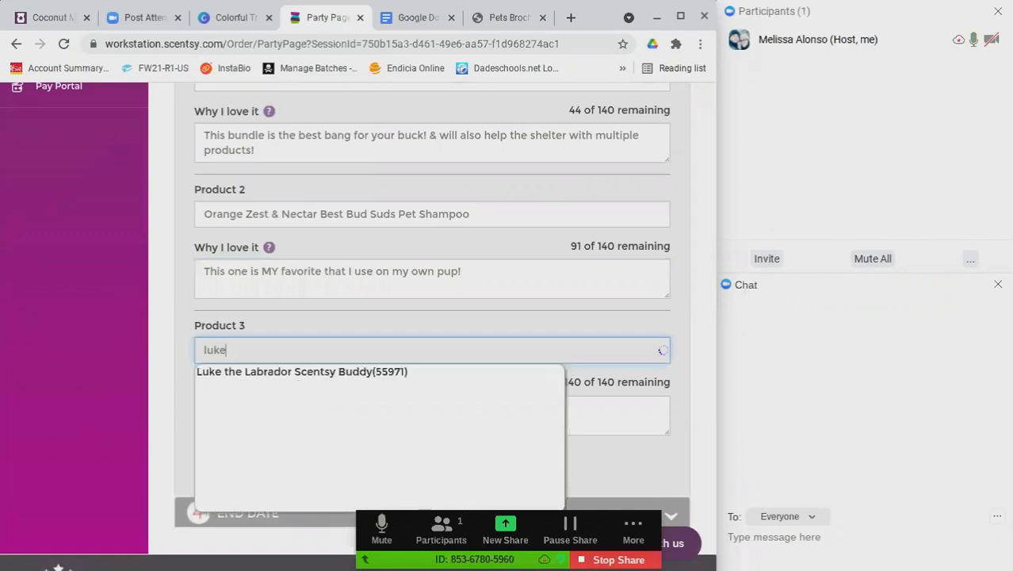
pyautogui.click(233, 372)
# Write Product 3's reason about Luke joining the Scentsy buddy family and being an even better addition to yours
pyautogui.click(244, 410)
pyautogui.write('He is a ')
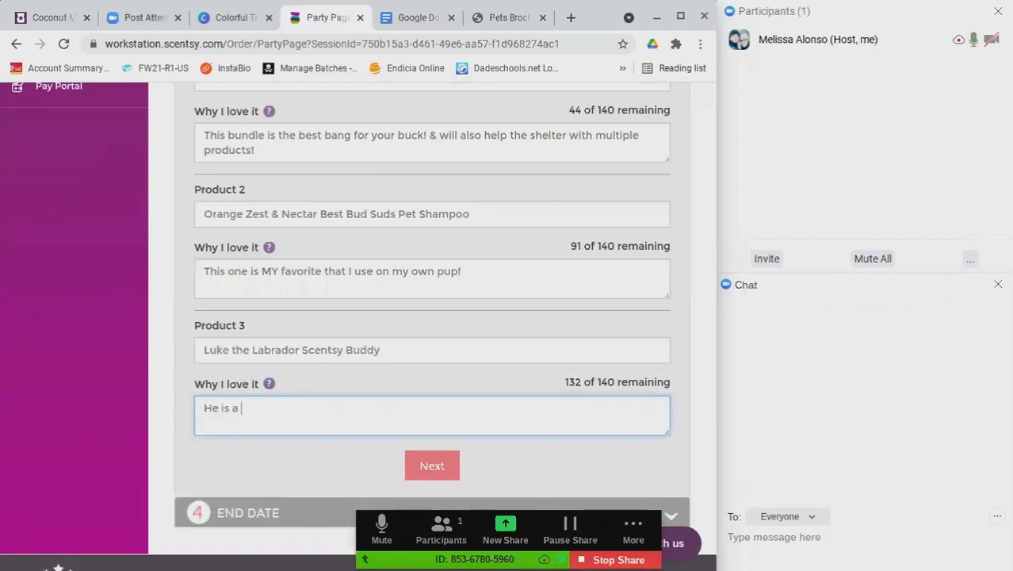
pyautogui.write('perfect edition ')
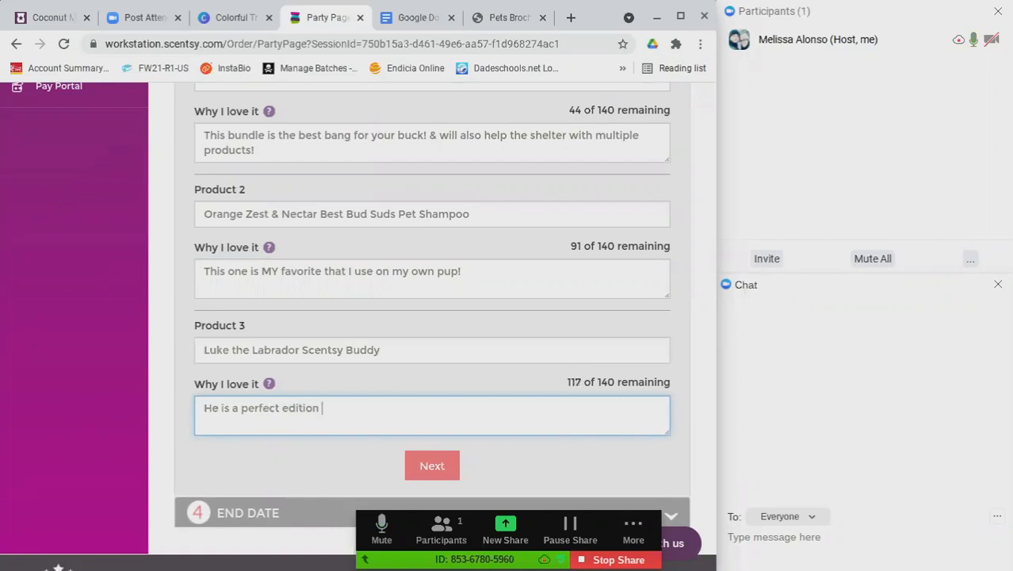
pyautogui.write('to our Scentsy buyy')
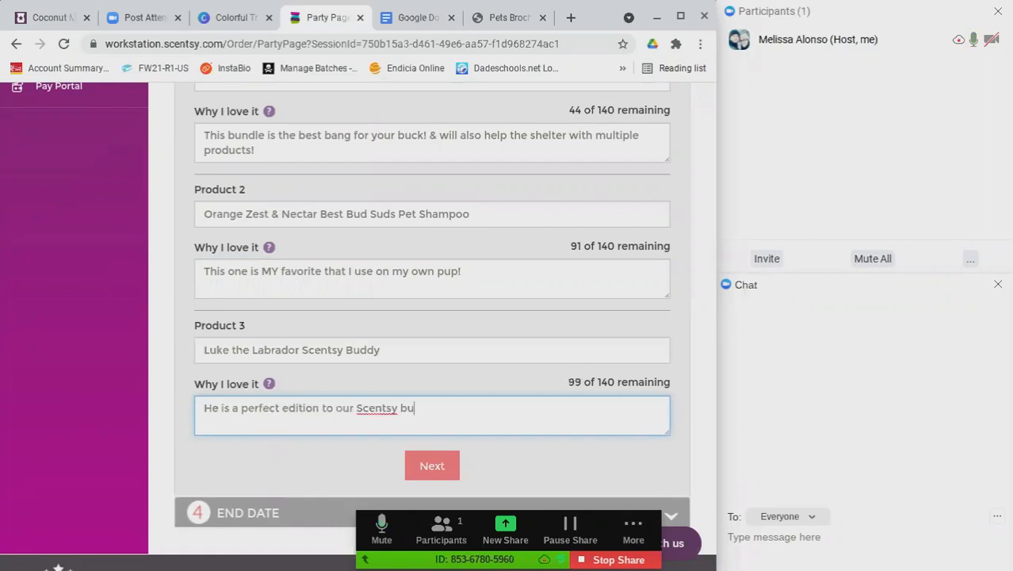
pyautogui.press('BackSpace')
pyautogui.press('BackSpace')
pyautogui.press('BackSpace')
pyautogui.write('ddy famioy')
pyautogui.press('BackSpace')
pyautogui.press('BackSpace')
pyautogui.write('ly 7')
pyautogui.press('BackSpace')
pyautogui.write('& ')
pyautogui.write('I wou')
pyautogui.press('BackSpace')
pyautogui.press('BackSpace')
pyautogui.press('BackSpace')
pyautogui.write('know he wil')
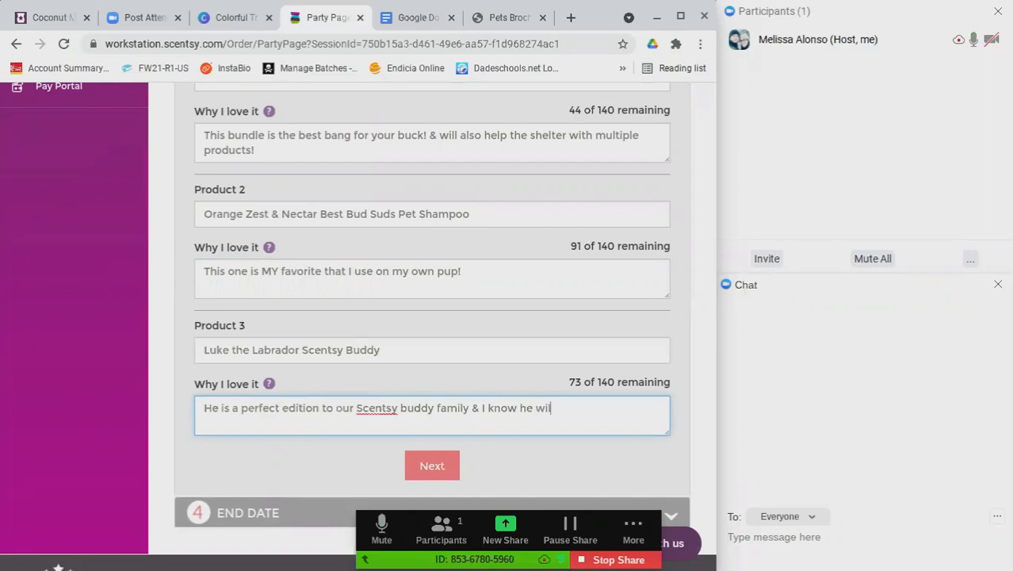
pyautogui.write('l be an even better addition to yours')
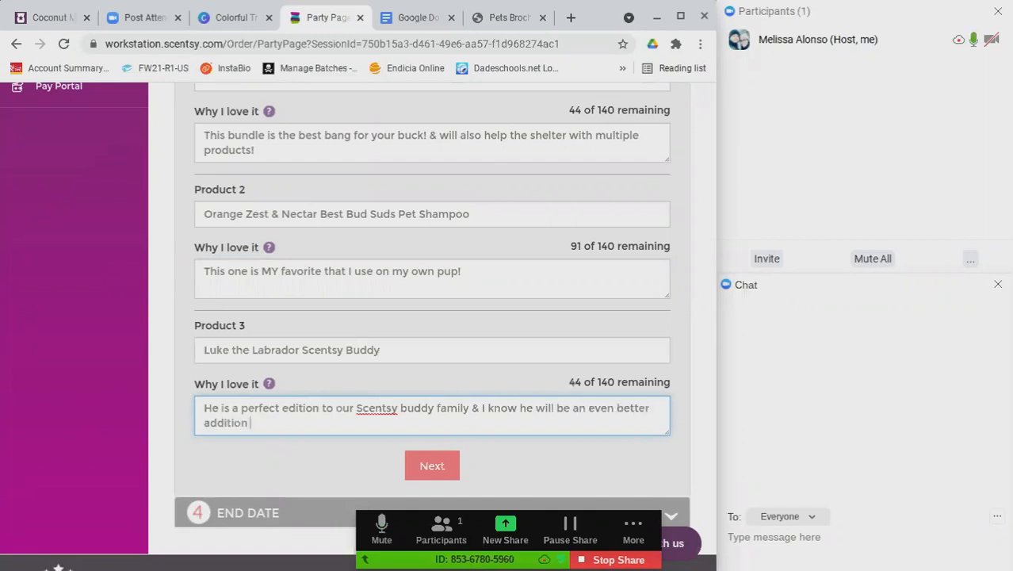
pyautogui.write('!')
# Set the party end date to December 31, 2021 and confirm to create the party page
pyautogui.click(433, 465)
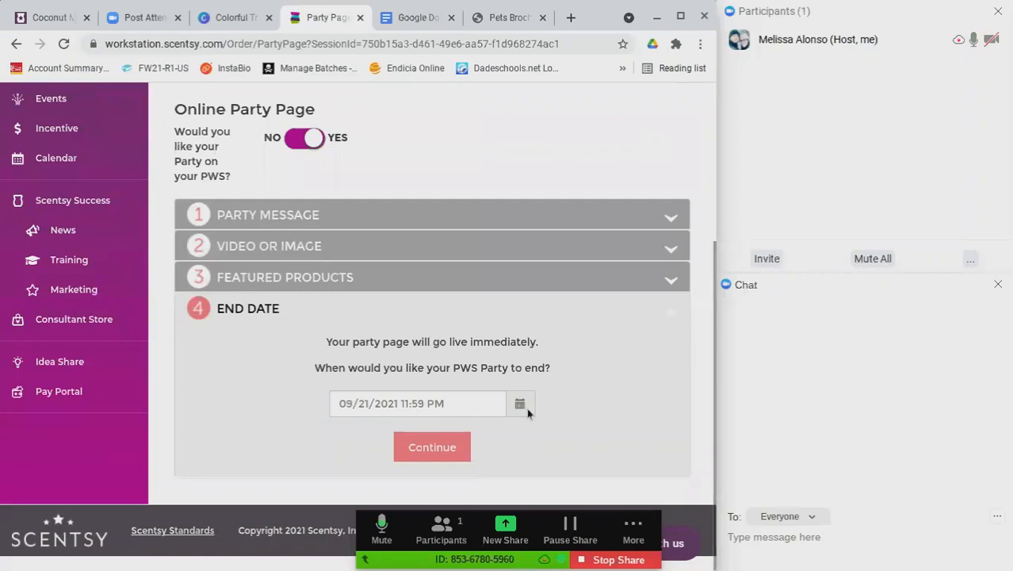
pyautogui.click(525, 408)
pyautogui.click(511, 174)
pyautogui.doubleClick(510, 174)
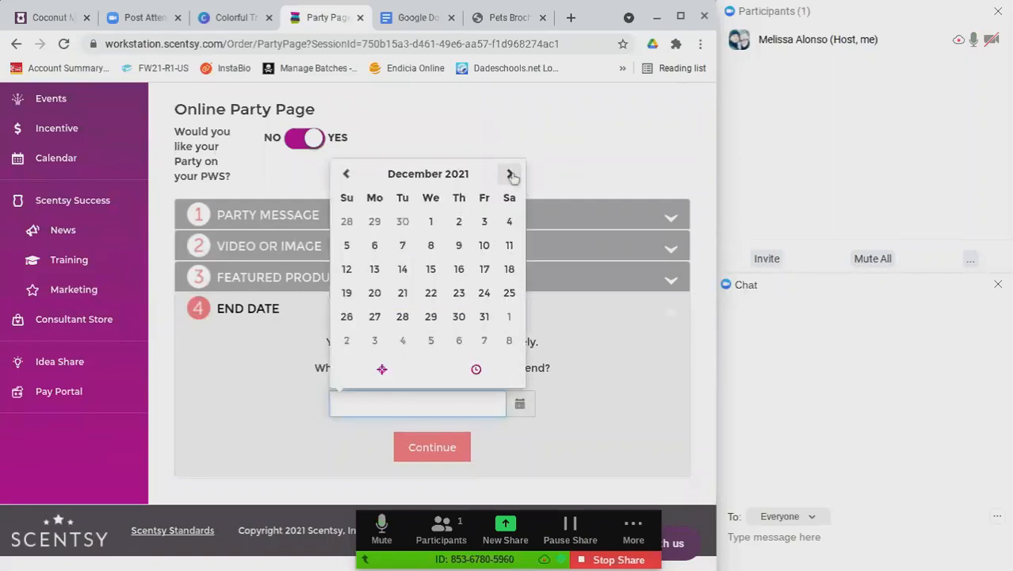
pyautogui.click(484, 320)
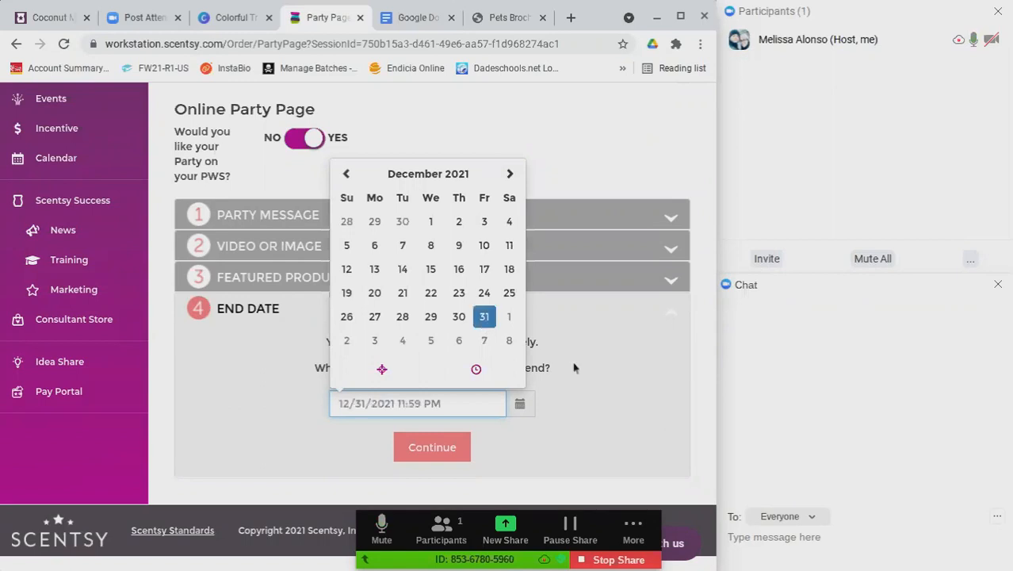
pyautogui.click(442, 449)
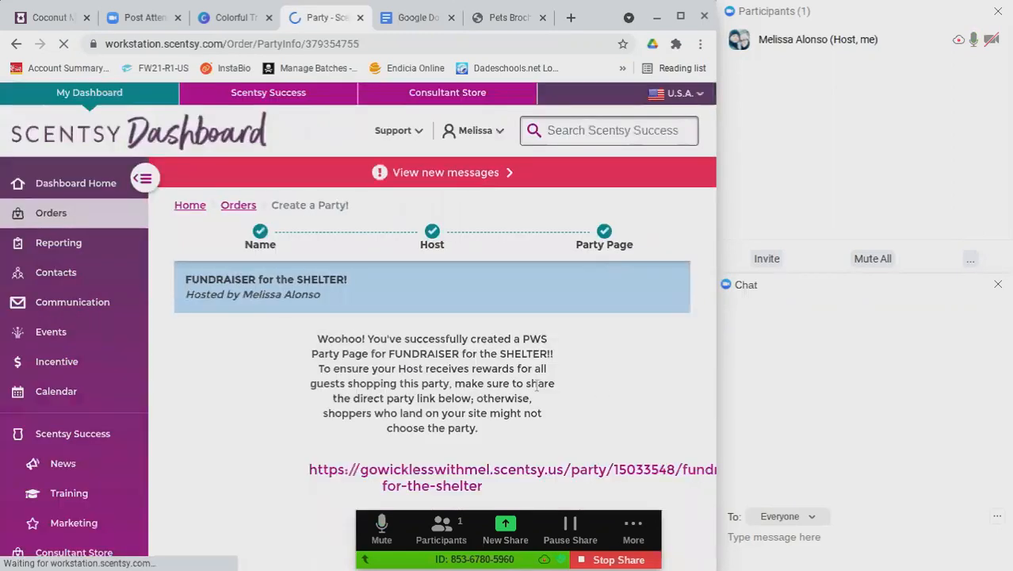
# Leave the Scentsy party confirmation page and return to the Canva flyer tab
pyautogui.scroll(-1, 444, 420)
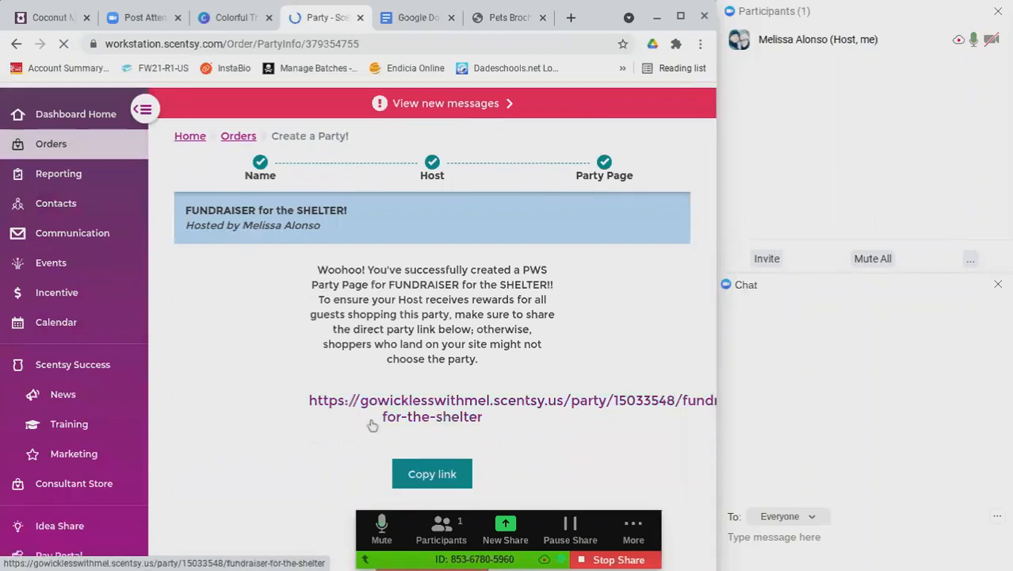
pyautogui.click(242, 27)
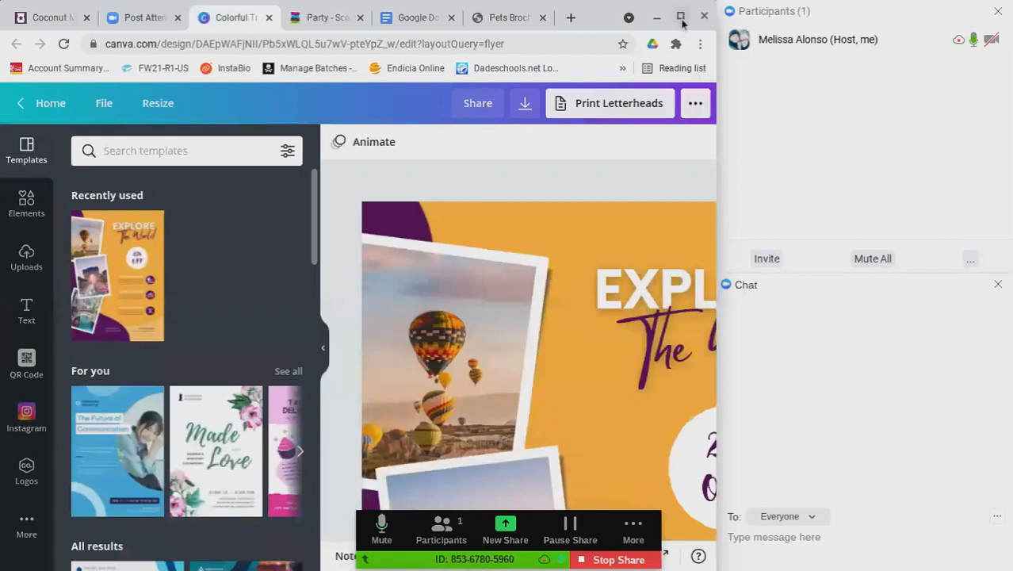
# Maximize the browser, scroll the flyer back to the top, and show the Uploads library
pyautogui.click(681, 22)
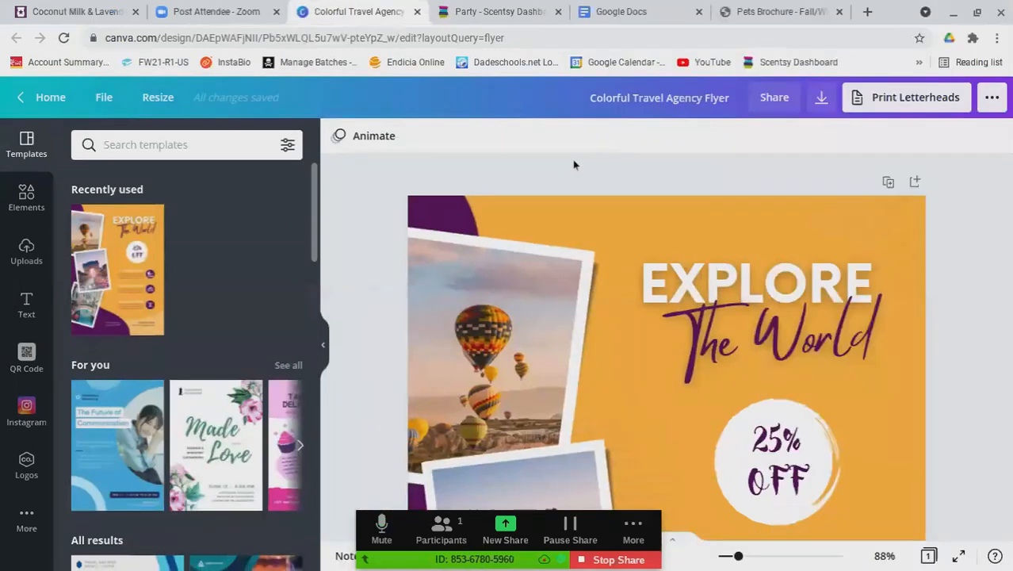
pyautogui.scroll(-5, 951, 318)
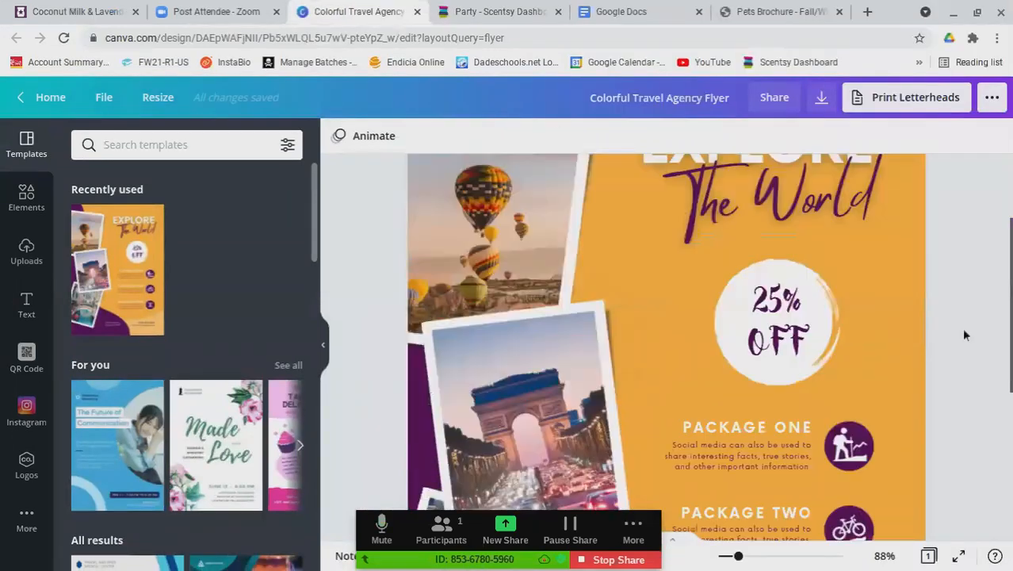
pyautogui.scroll(-3, 950, 317)
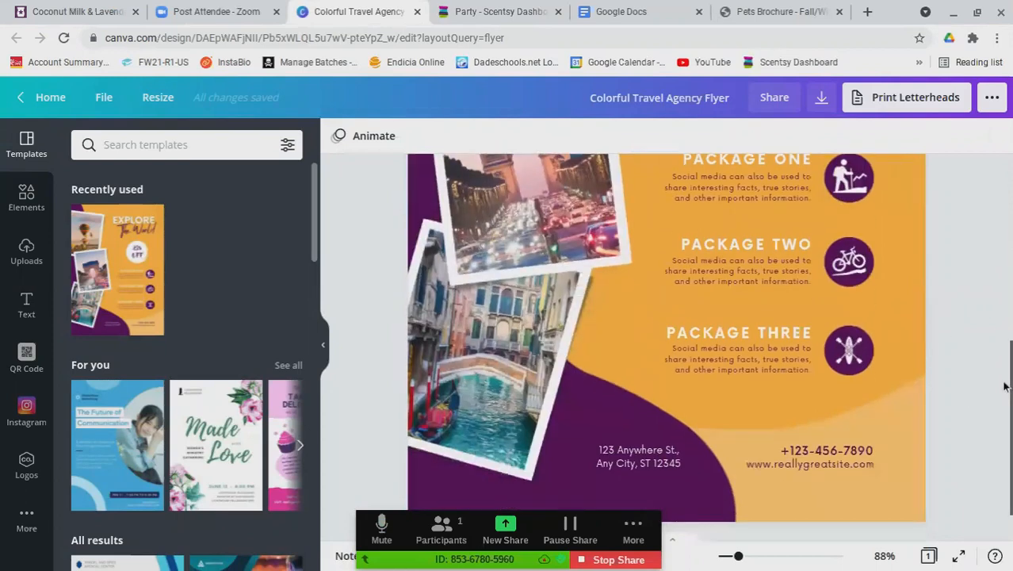
pyautogui.scroll(5, 962, 380)
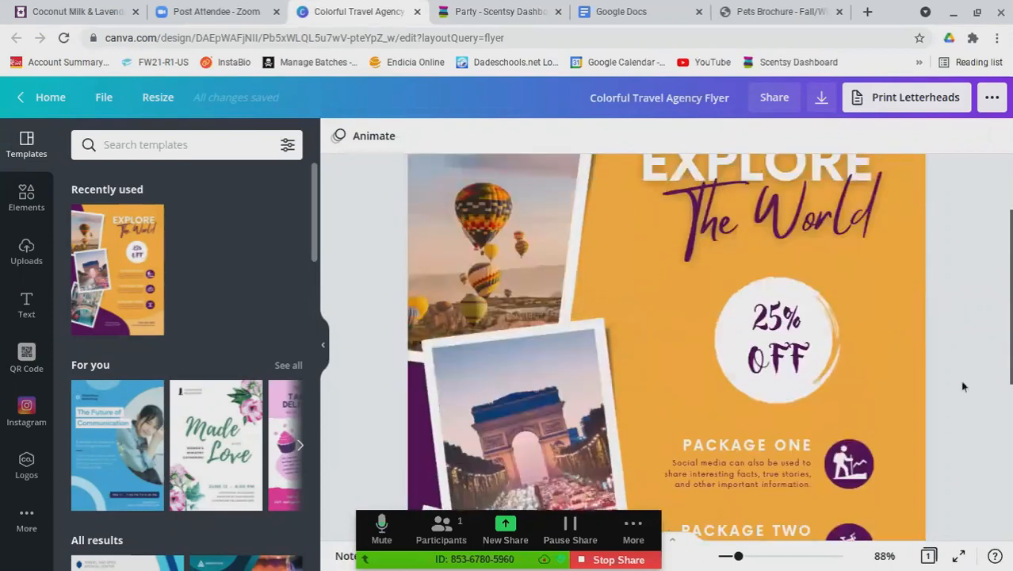
pyautogui.scroll(1, 961, 382)
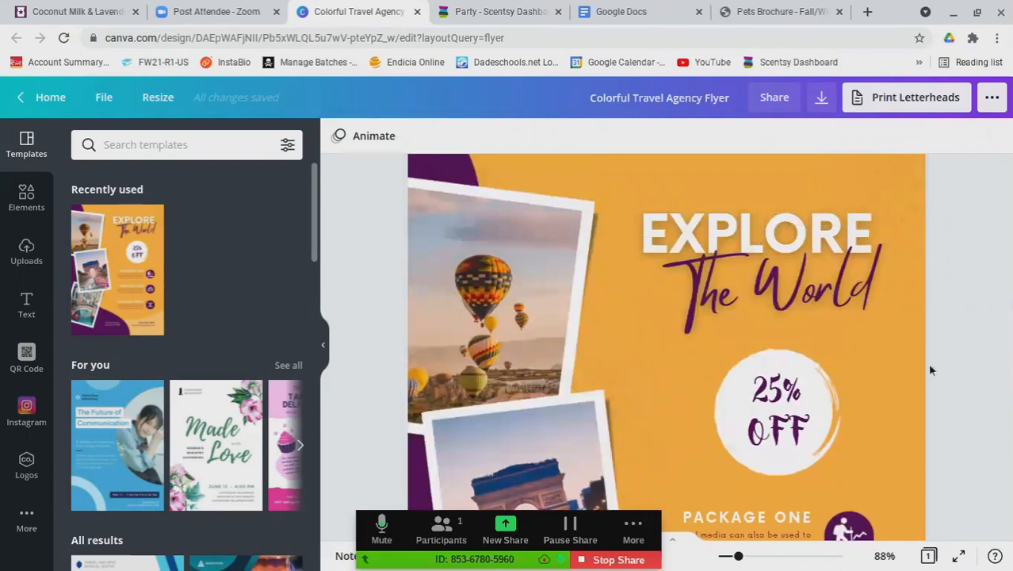
pyautogui.click(30, 252)
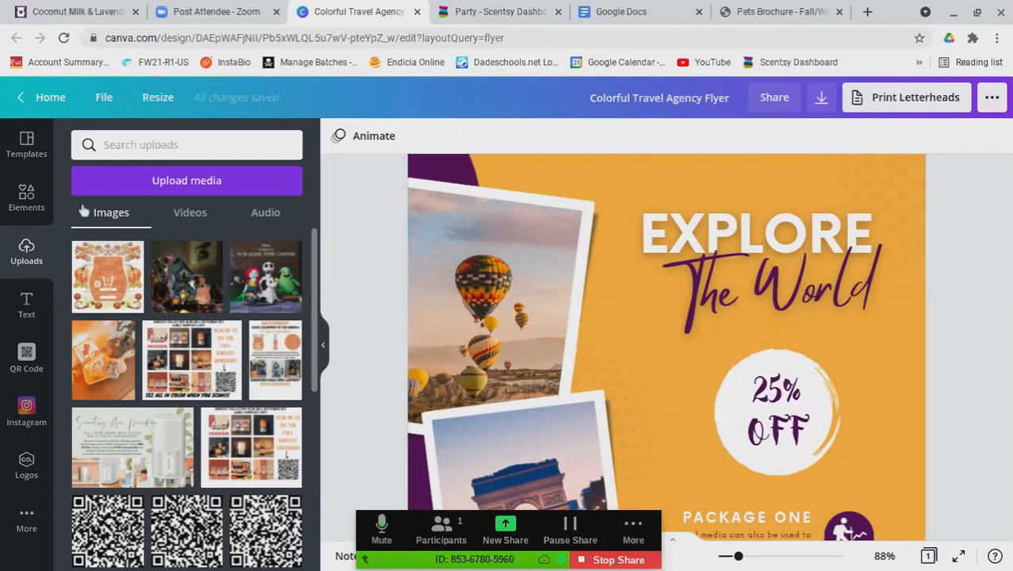
# Go from the flyer editor back to the Canva Home page with its 'What will you design?' banner
pyautogui.click(181, 181)
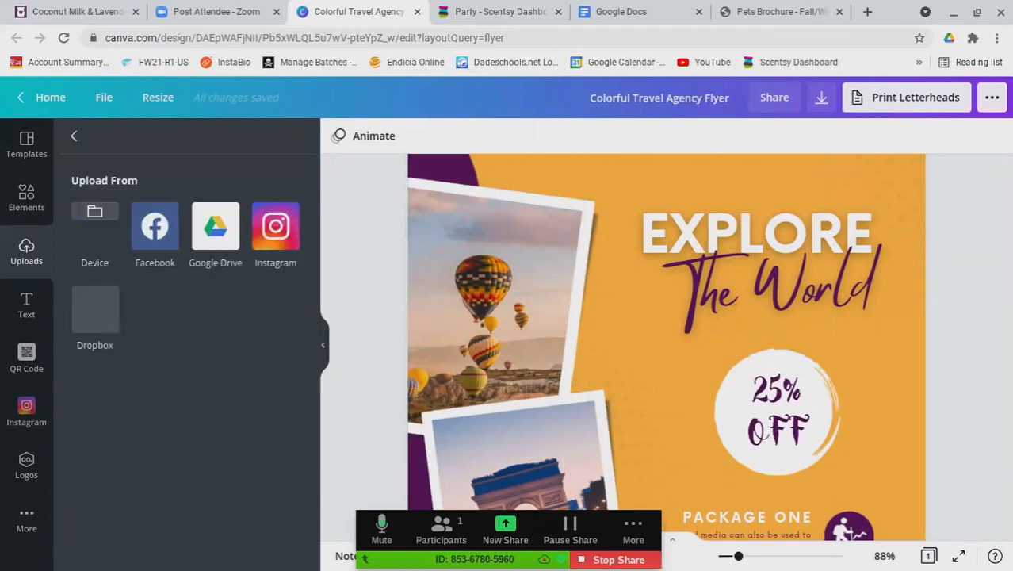
pyautogui.click(27, 143)
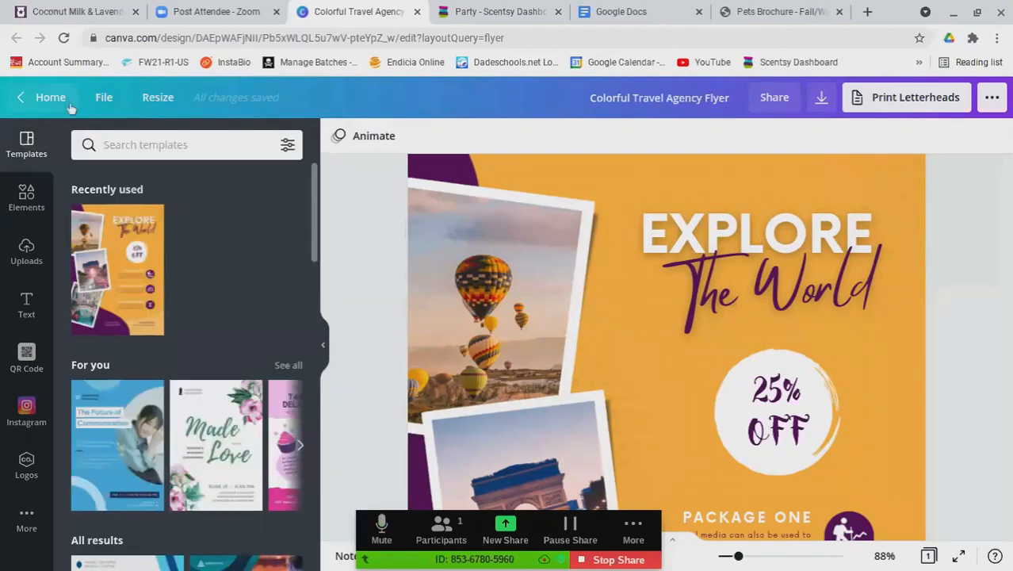
pyautogui.click(48, 102)
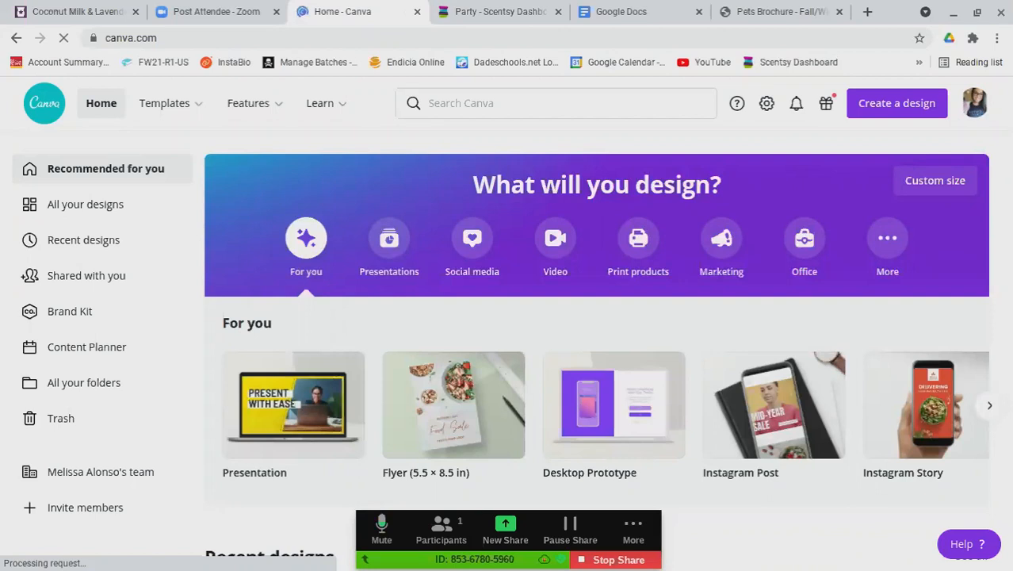
# Reopen the Colorful Travel Agency Flyer from the Recent designs list
pyautogui.scroll(-1, 381, 459)
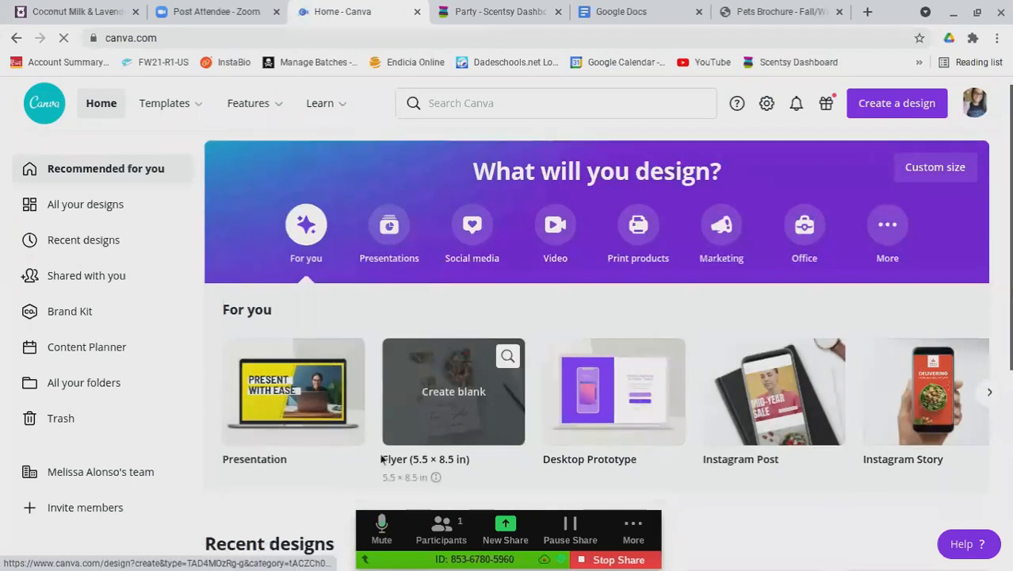
pyautogui.scroll(-1, 219, 394)
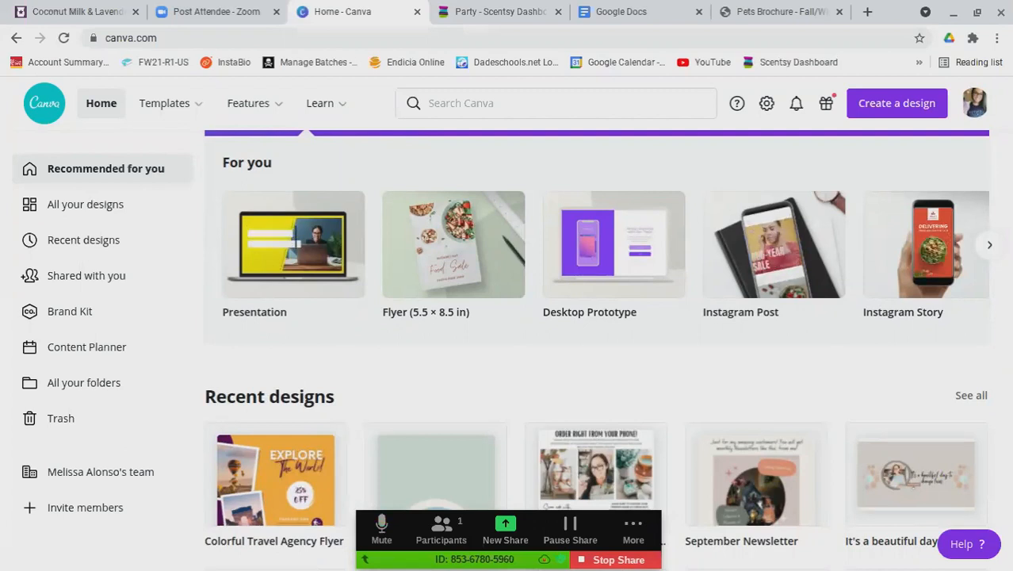
pyautogui.moveTo(167, 104)
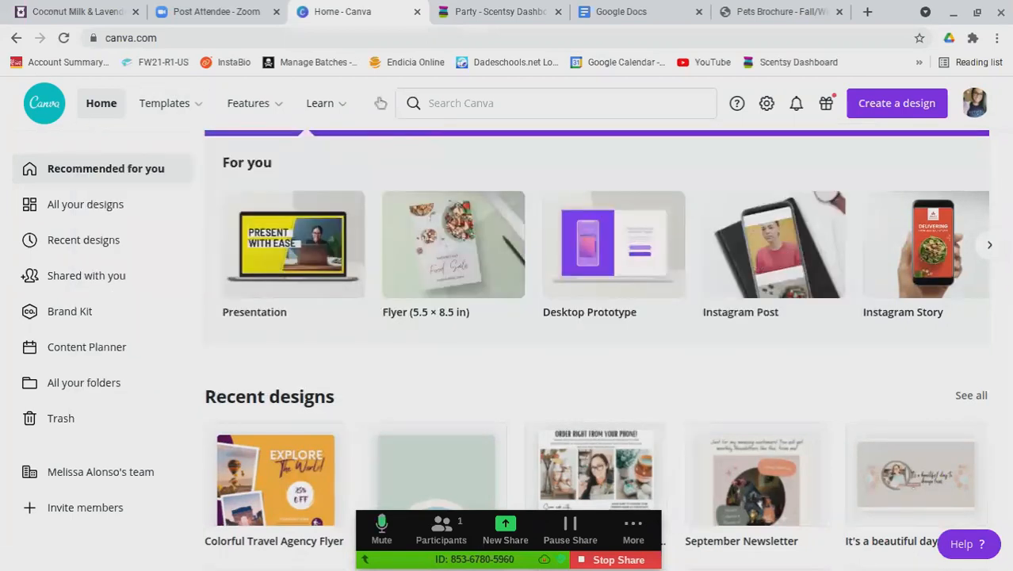
pyautogui.click(271, 478)
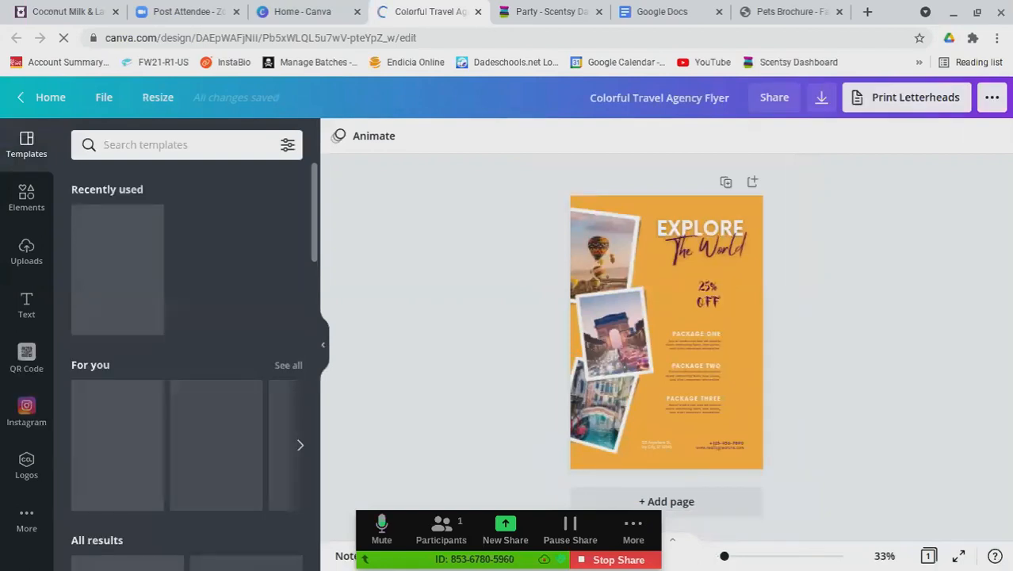
# Zoom the flyer to about 67% so the Explore The World heading and packages are readable
pyautogui.click(744, 559)
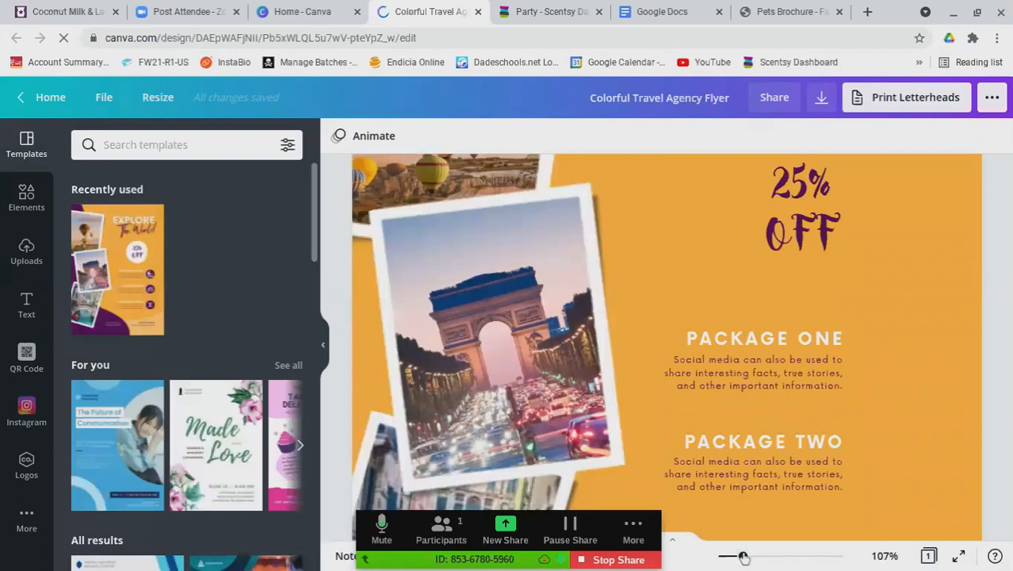
pyautogui.moveTo(742, 558); pyautogui.dragTo(734, 557)
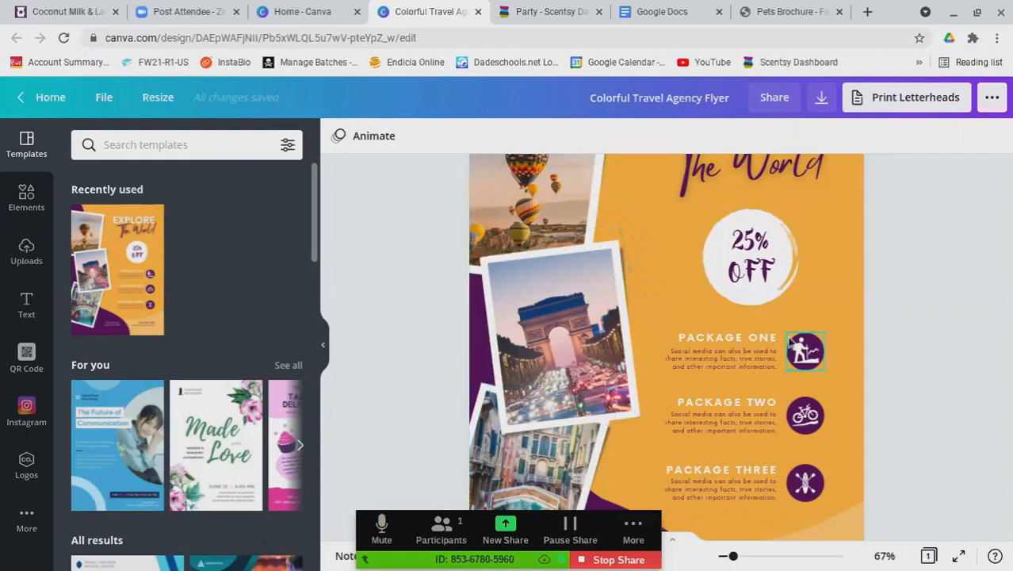
pyautogui.scroll(2, 793, 342)
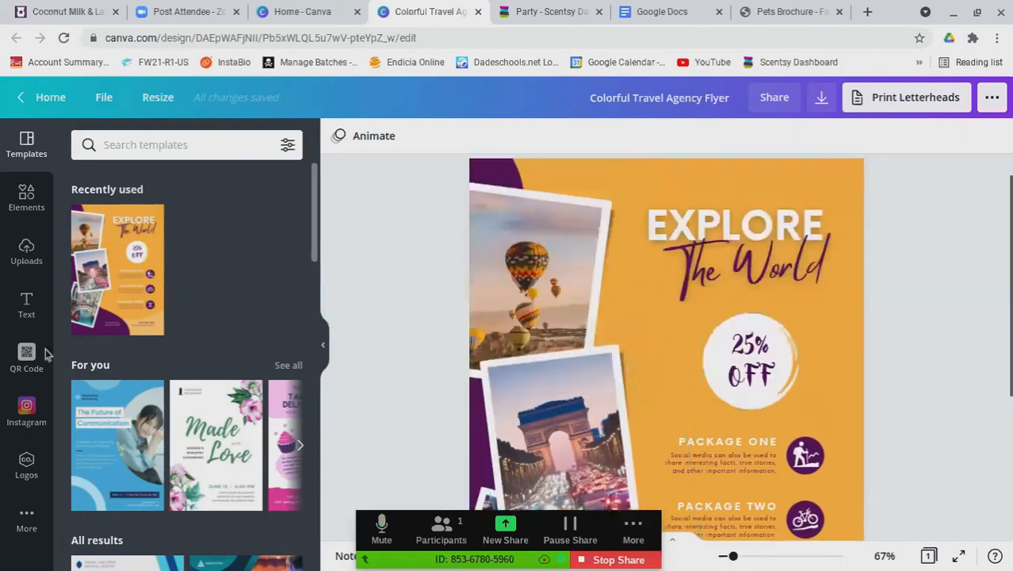
pyautogui.scroll(-1, 810, 271)
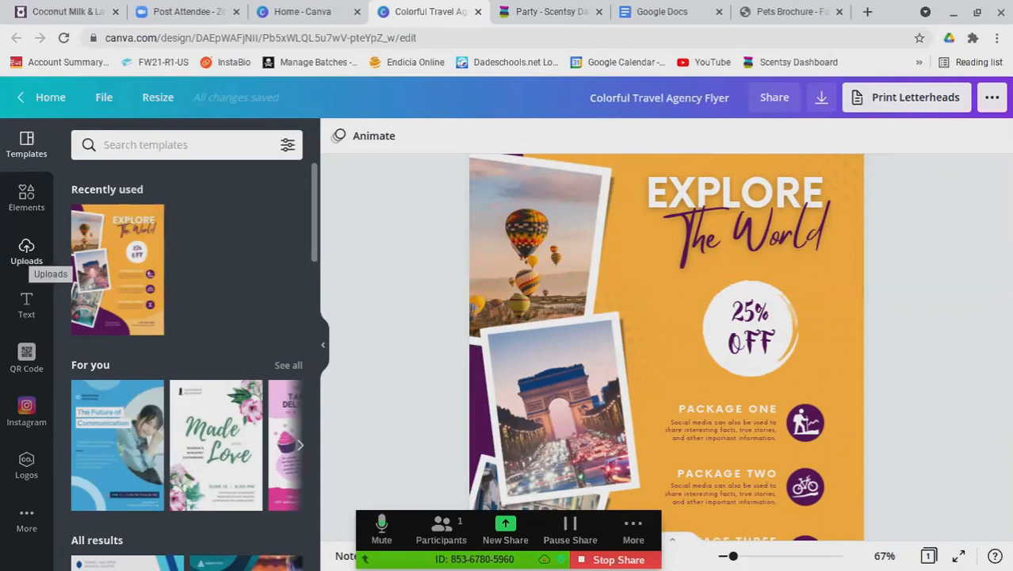
# Upload the dog lifestyle photo with products from the Fundraiser Images folder
pyautogui.click(26, 251)
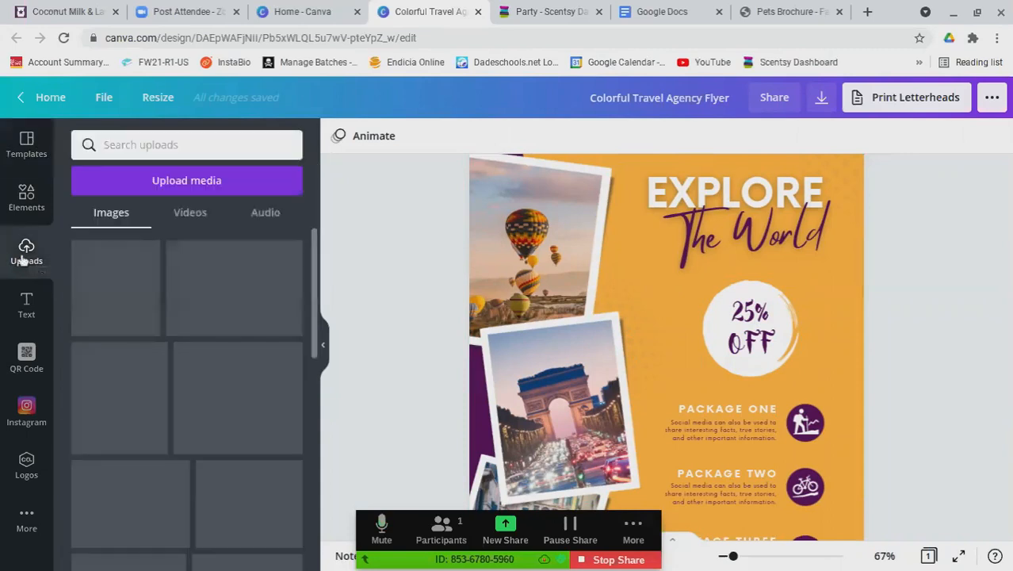
pyautogui.click(181, 184)
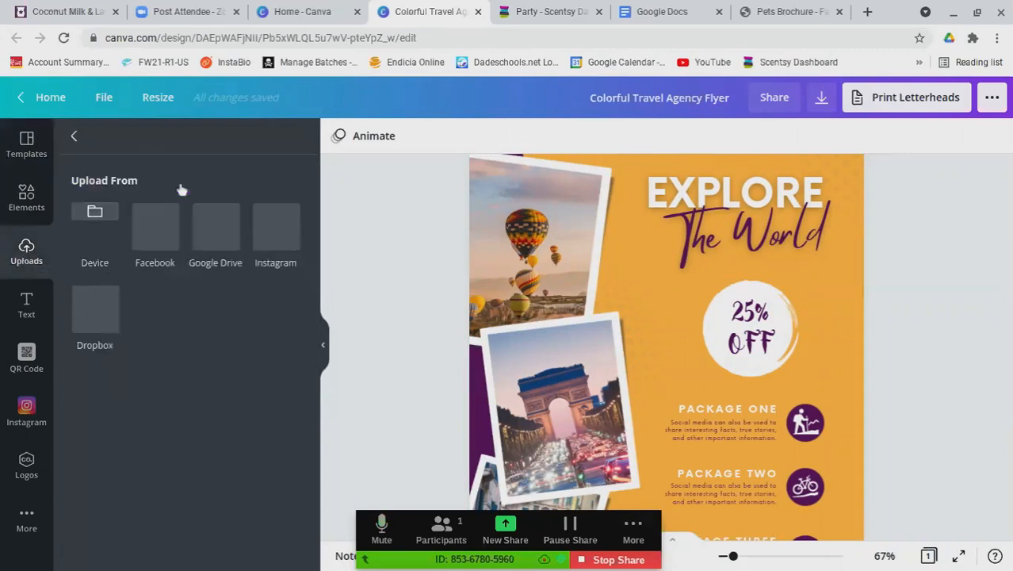
pyautogui.click(95, 218)
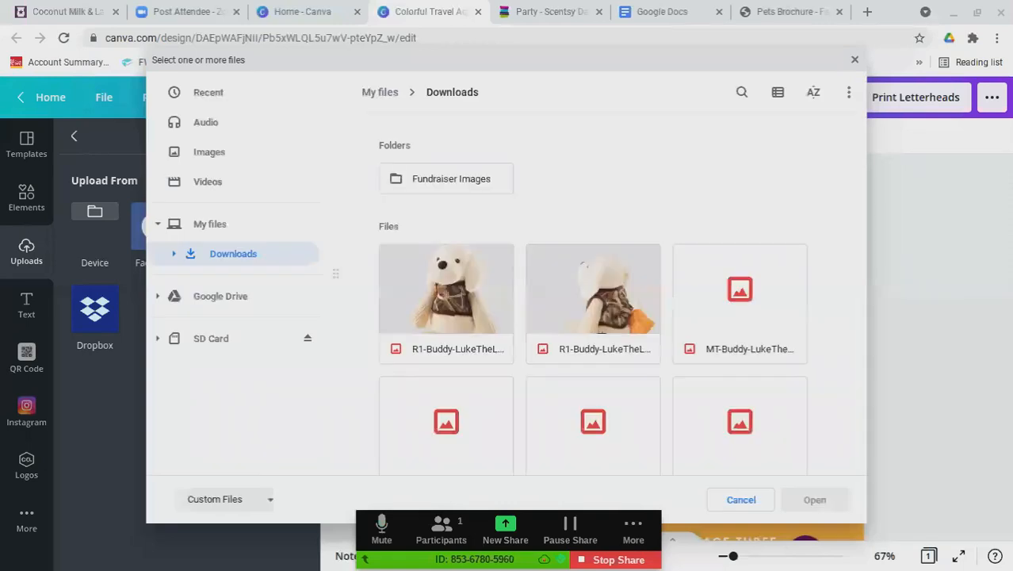
pyautogui.doubleClick(471, 184)
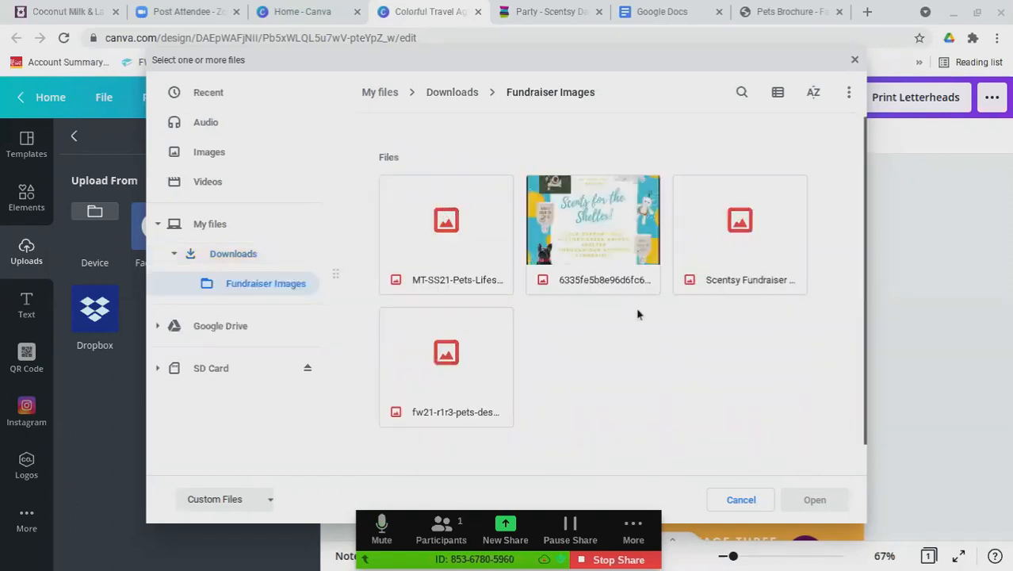
pyautogui.click(469, 249)
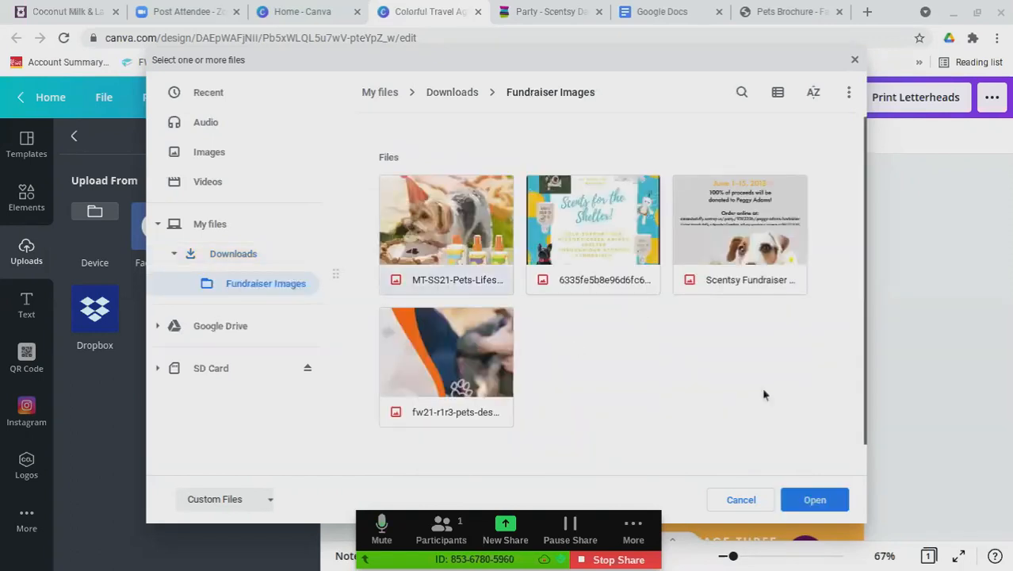
pyautogui.click(815, 500)
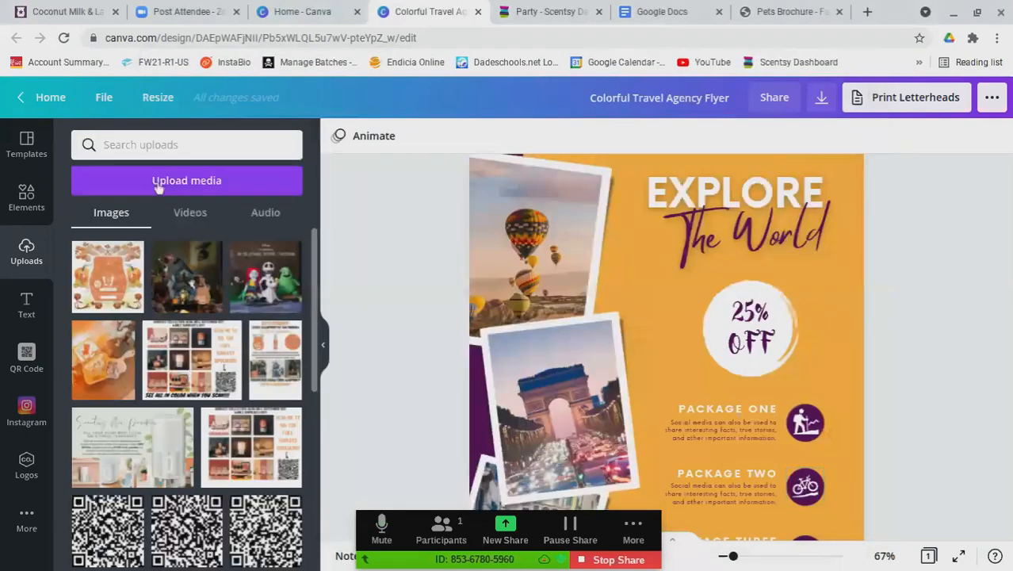
# Upload the orange-bordered pets image as the second photo
pyautogui.click(201, 182)
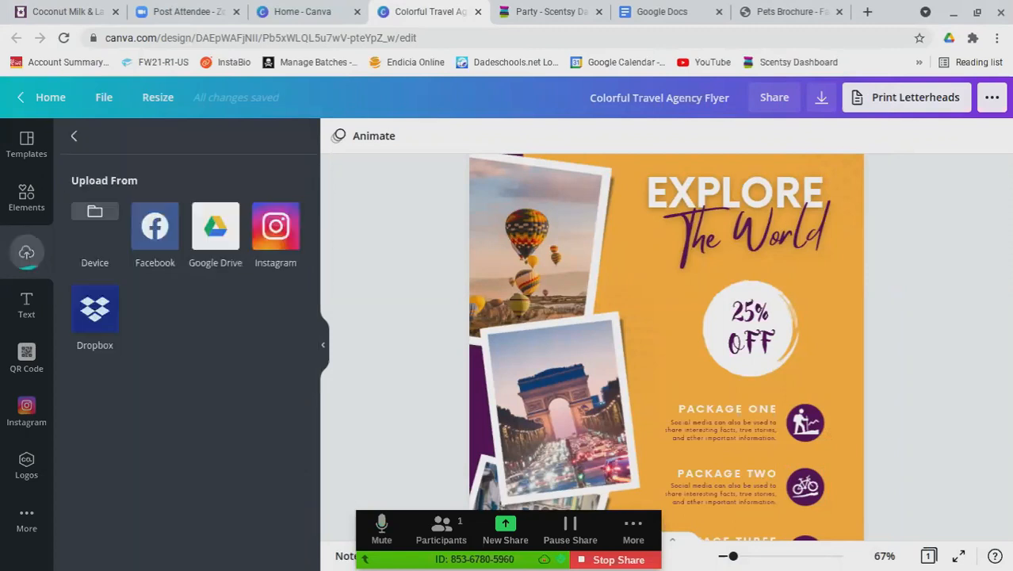
pyautogui.click(100, 214)
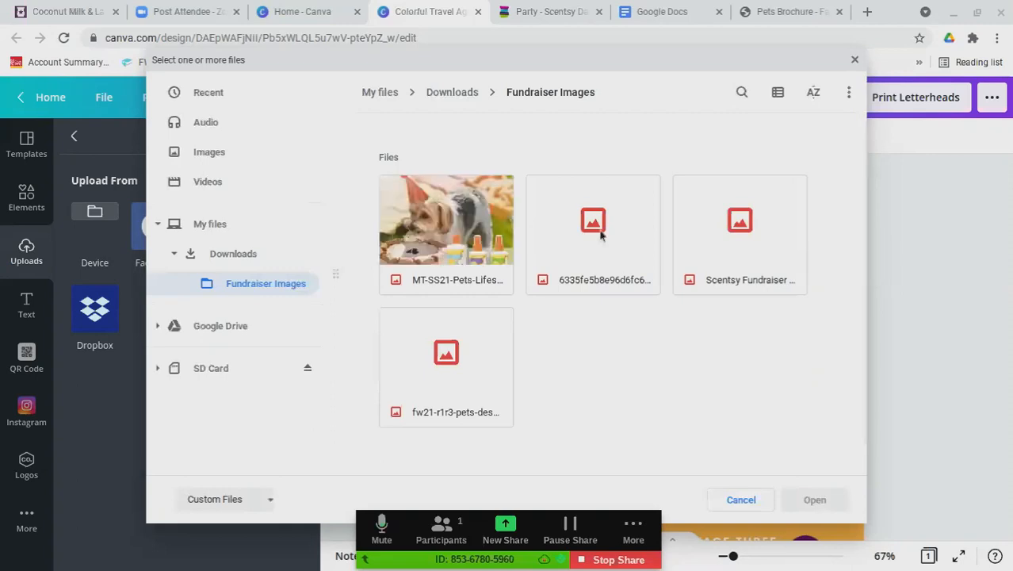
pyautogui.click(496, 346)
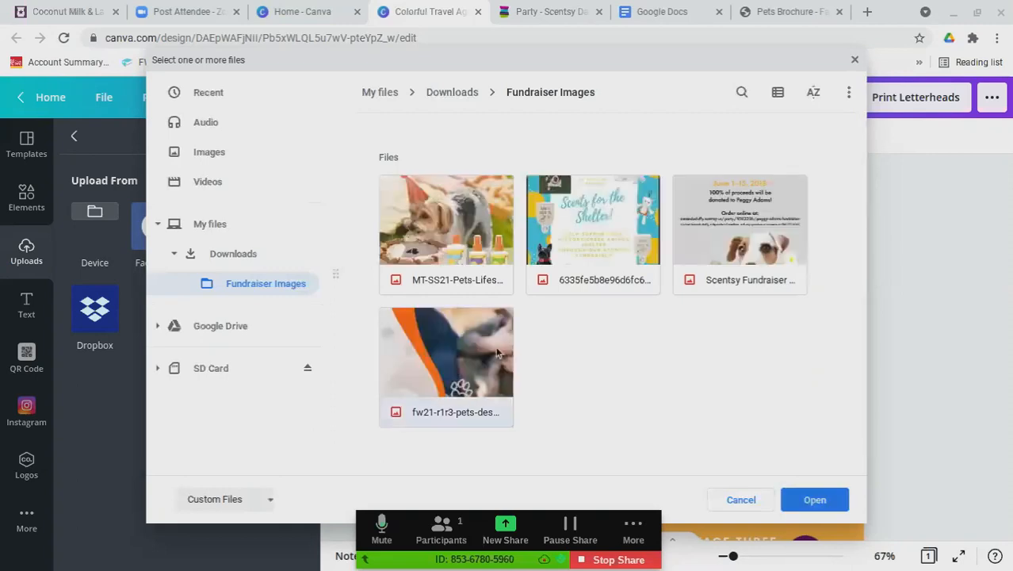
pyautogui.click(830, 499)
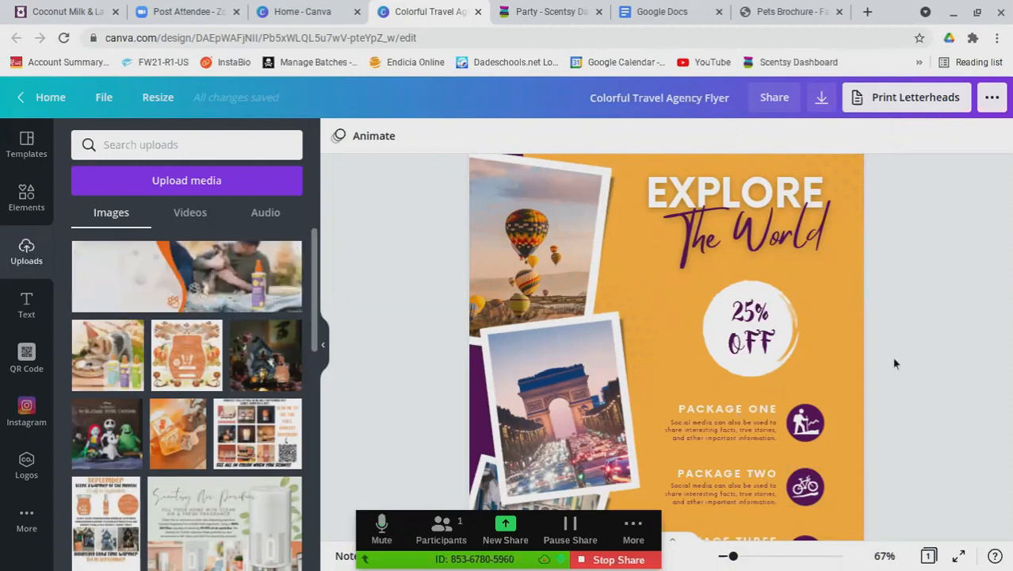
pyautogui.scroll(-2, 894, 363)
pyautogui.scroll(1, 855, 387)
# Upload the SB-SS20 dog-being-sprayed photo from Downloads and drag a pet photo over the Arc picture
pyautogui.click(184, 183)
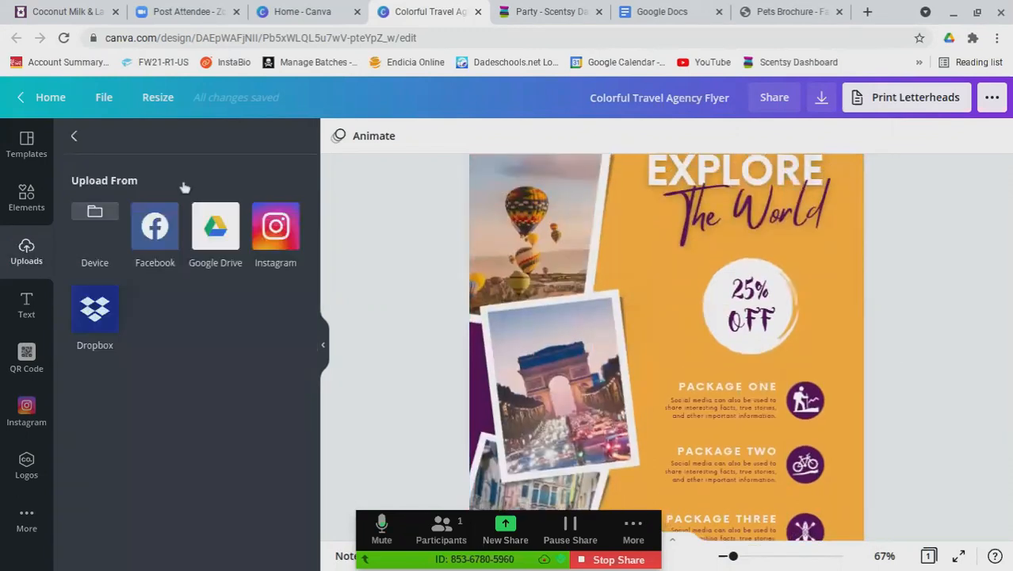
pyautogui.click(82, 225)
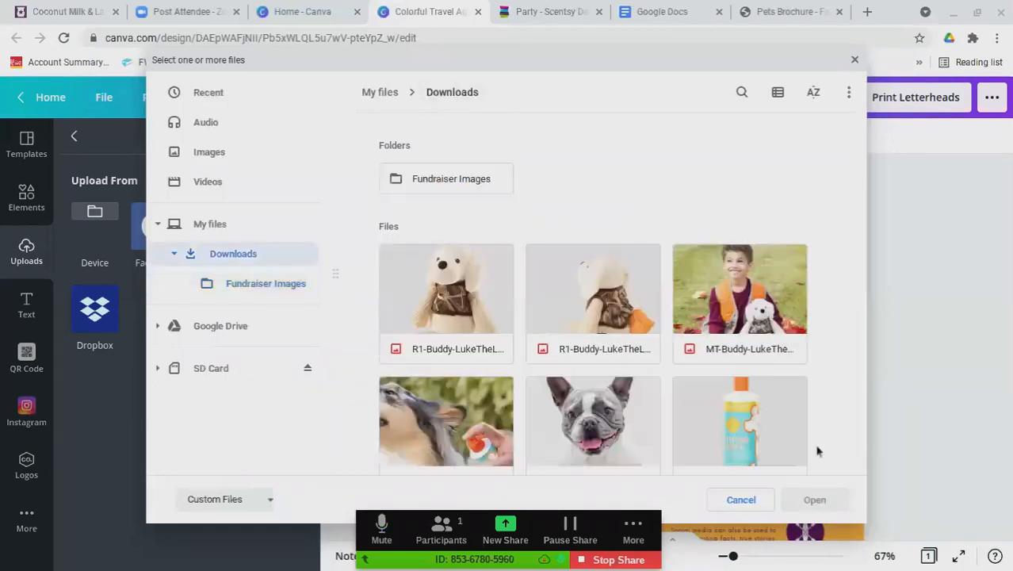
pyautogui.click(814, 507)
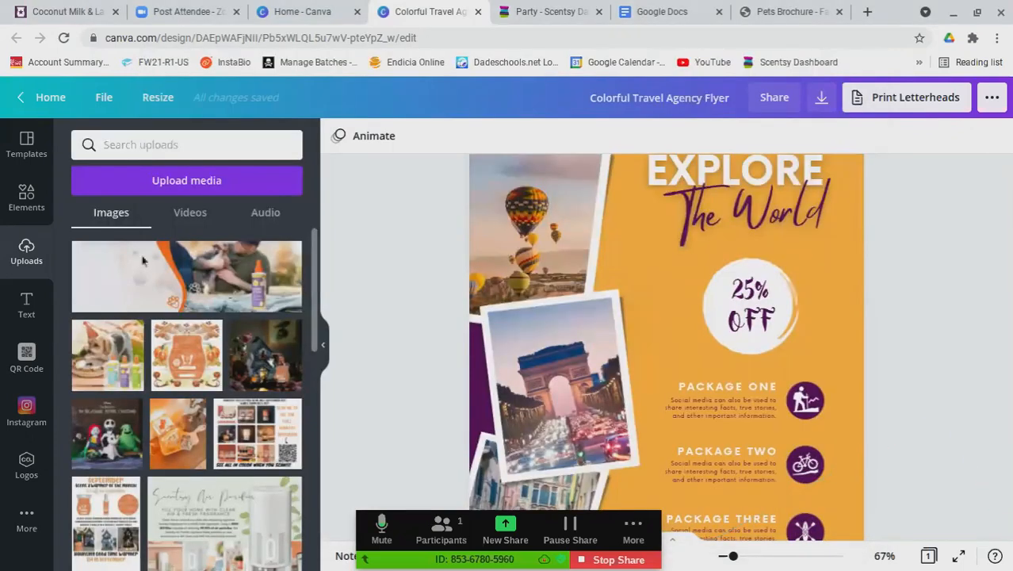
pyautogui.click(200, 193)
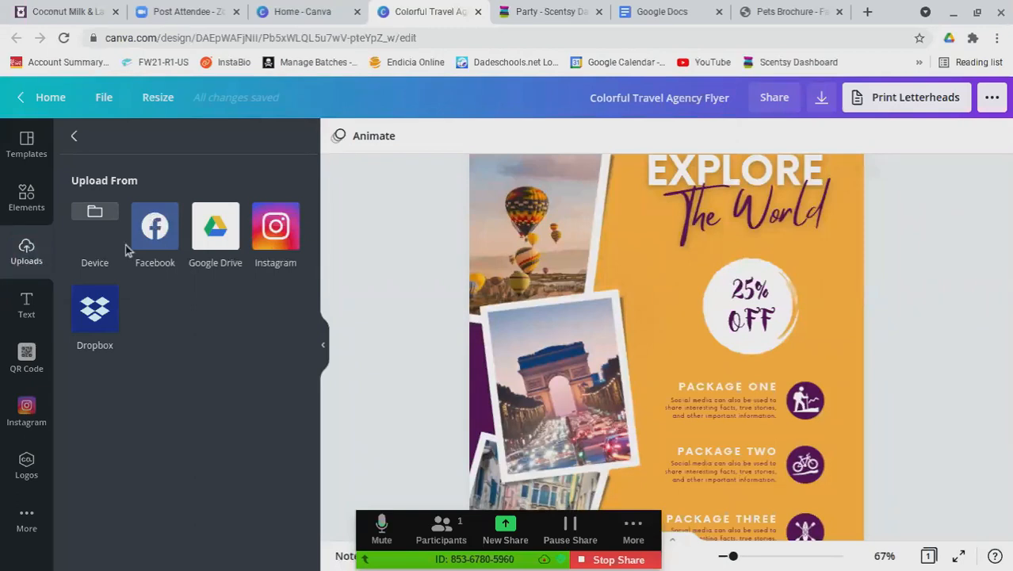
pyautogui.click(103, 214)
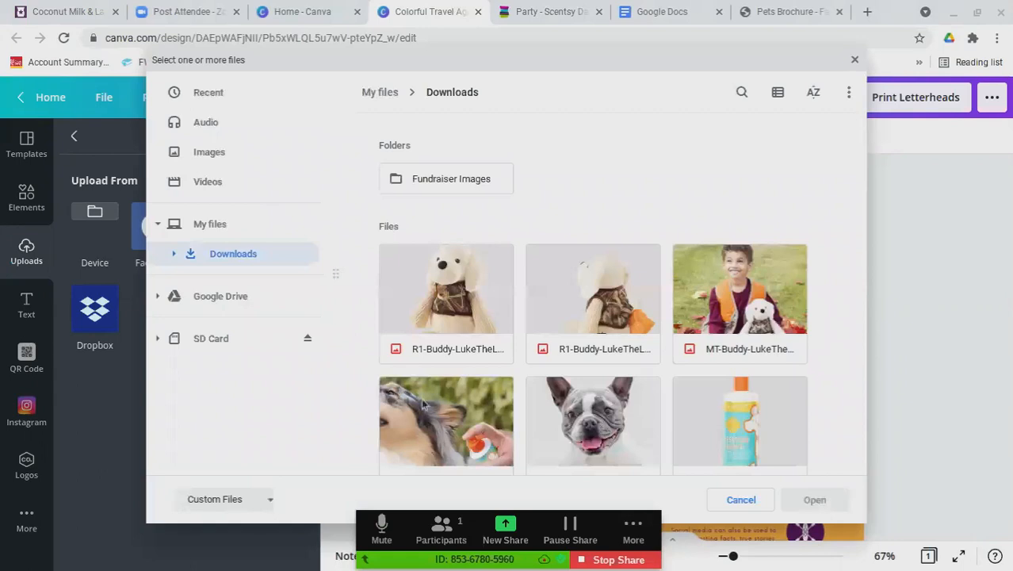
pyautogui.scroll(-3, 432, 413)
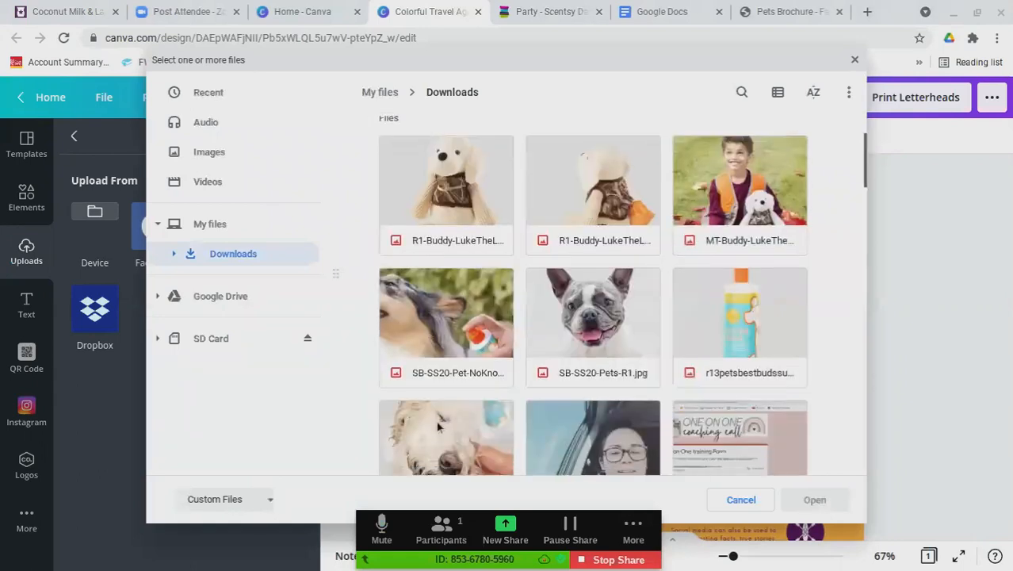
pyautogui.click(454, 274)
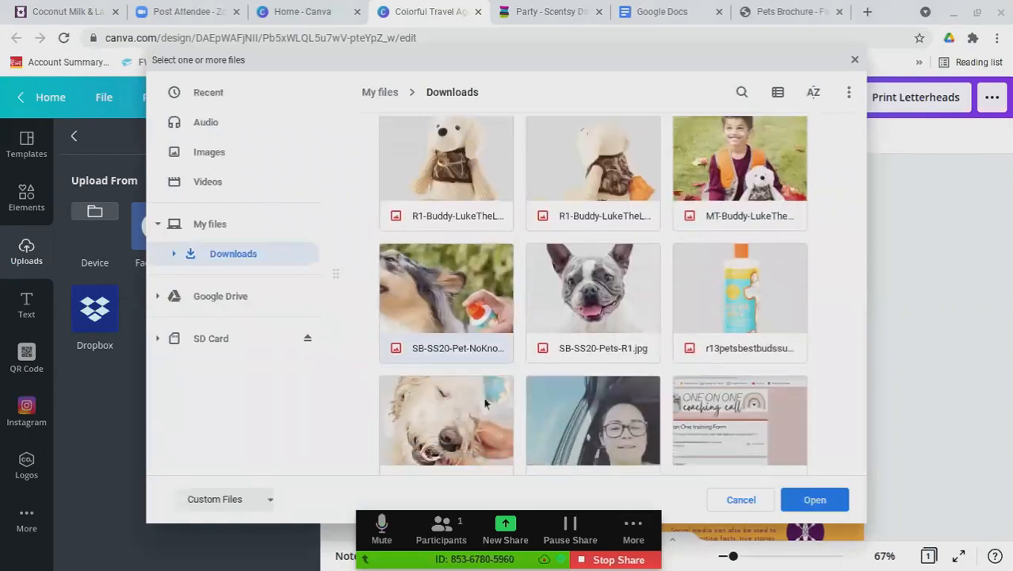
pyautogui.click(822, 502)
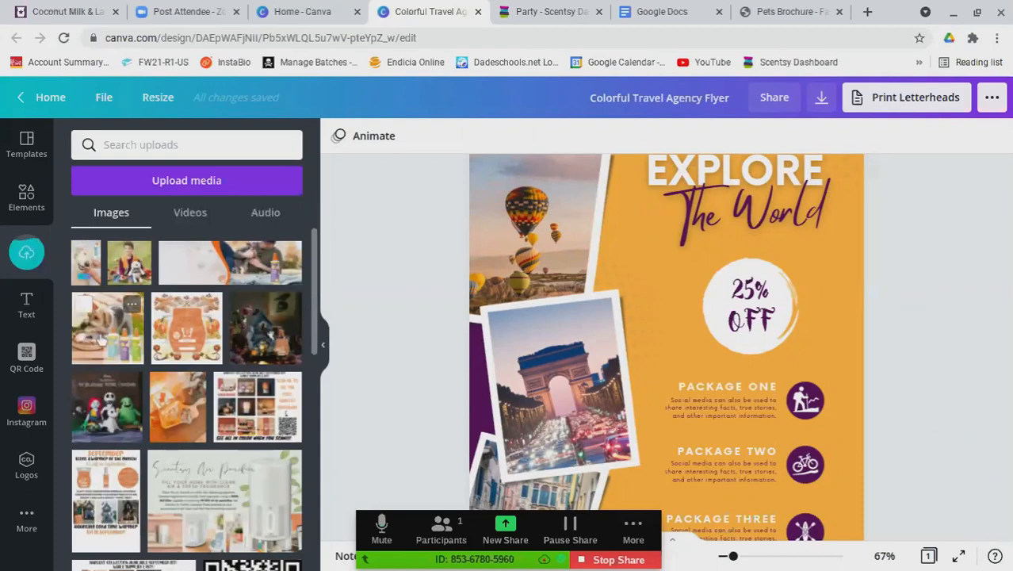
pyautogui.moveTo(101, 340); pyautogui.dragTo(555, 381)
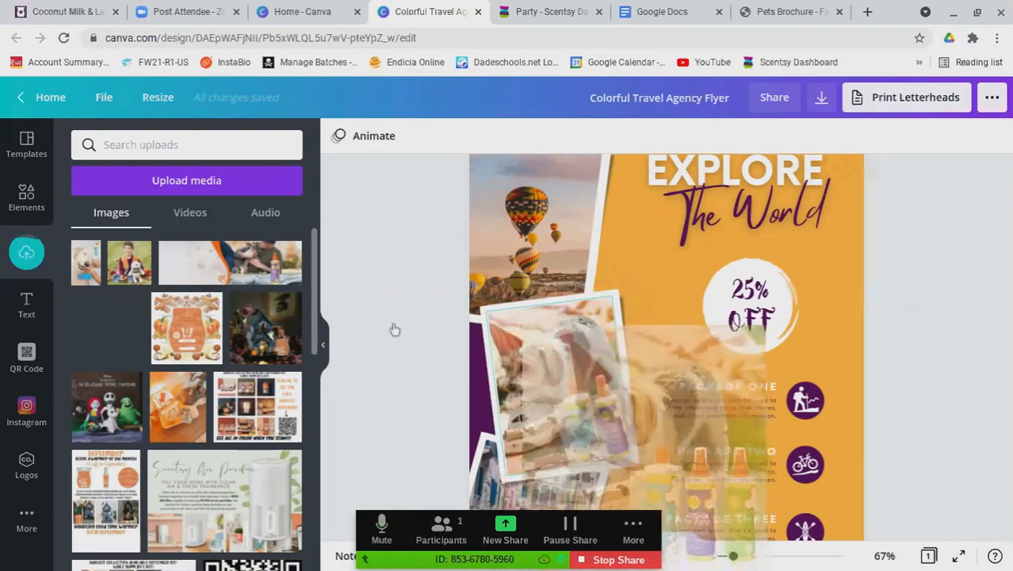
# Reframe and resize the dog-with-products photo inside its frame
pyautogui.doubleClick(531, 366)
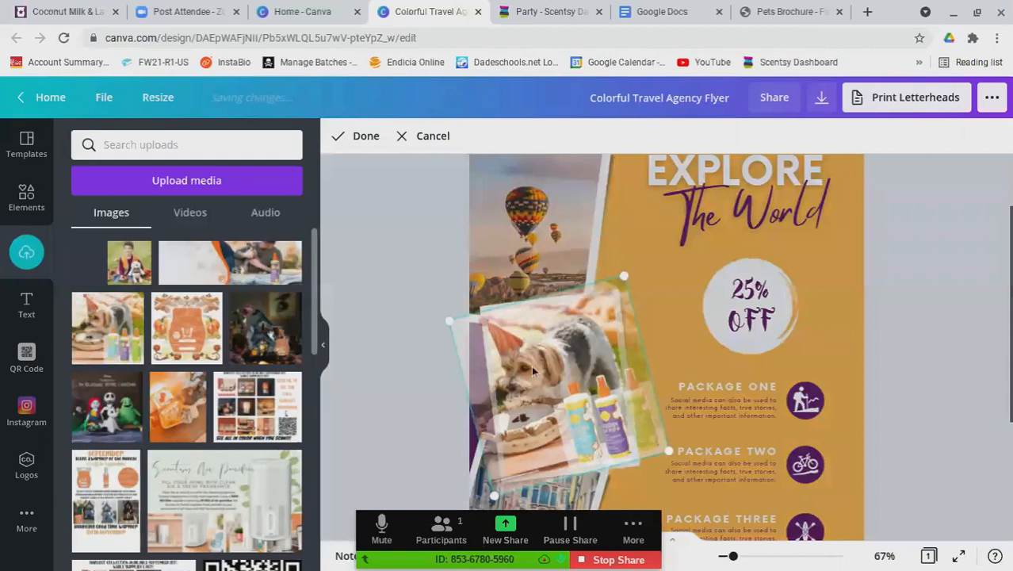
pyautogui.moveTo(549, 395); pyautogui.dragTo(530, 392)
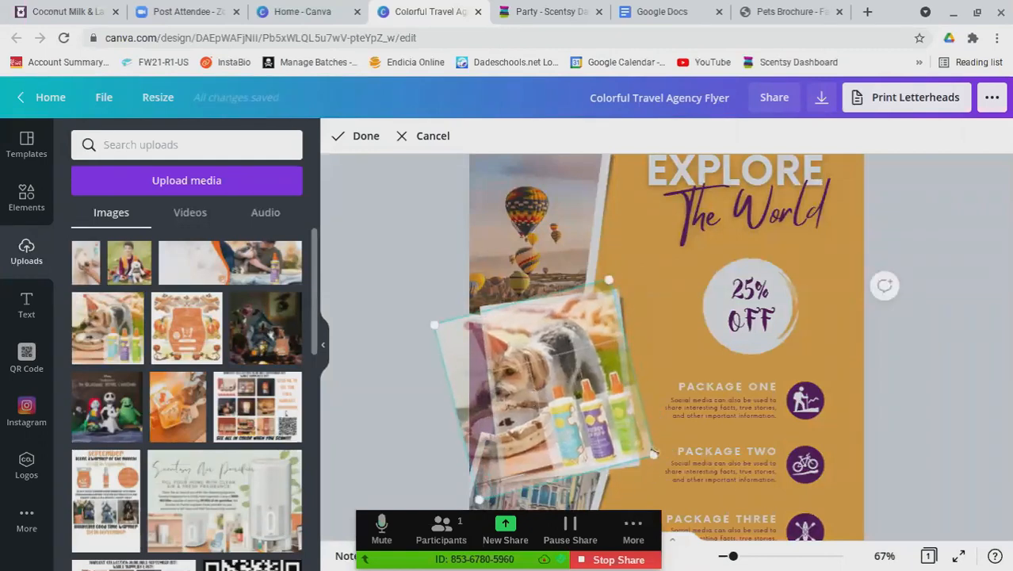
pyautogui.click(418, 421)
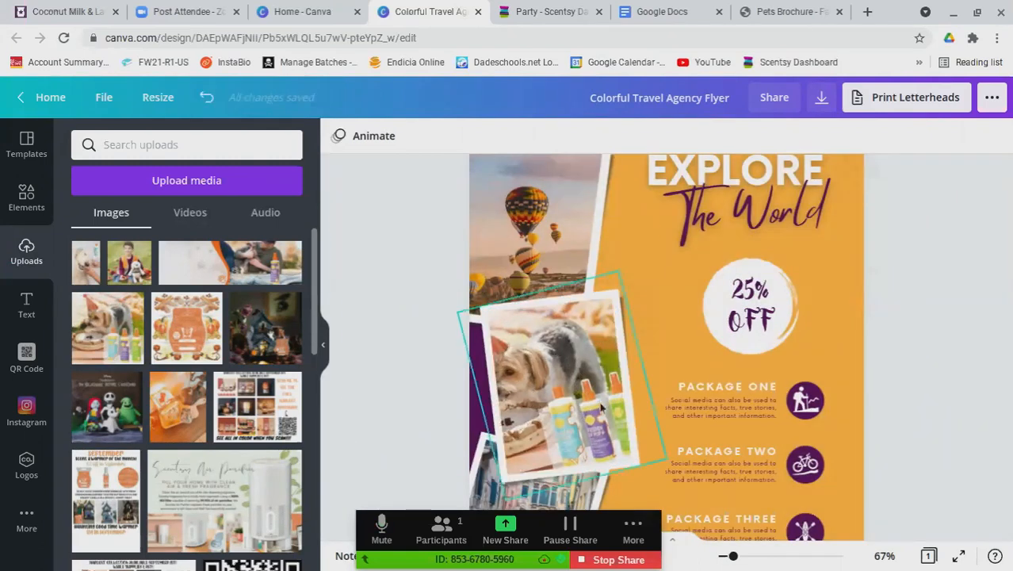
pyautogui.click(640, 377)
pyautogui.moveTo(619, 272); pyautogui.dragTo(623, 280)
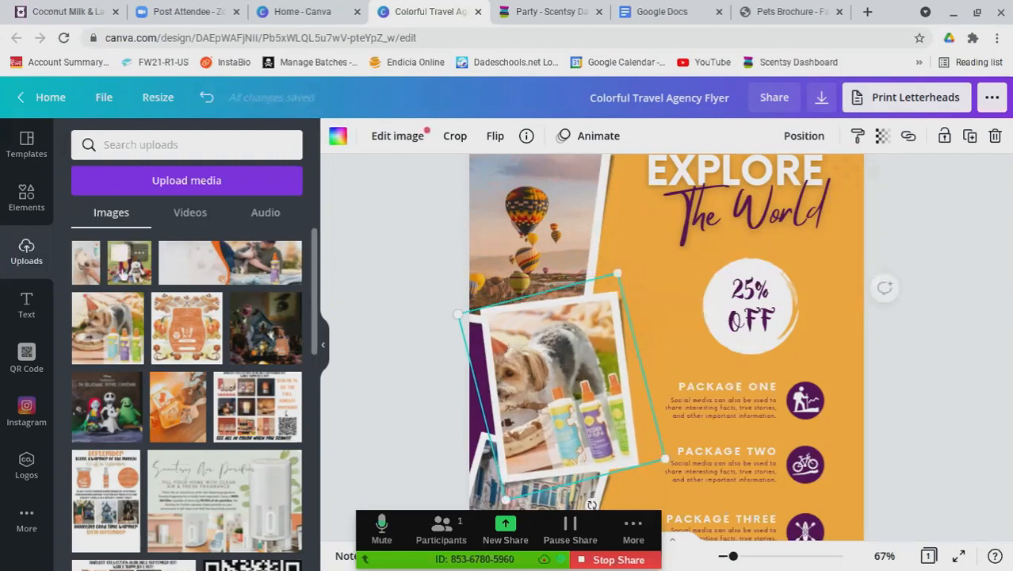
# Replace the canal photo with the child-with-plush-dog photo, positioned so the face shows
pyautogui.scroll(-1, 396, 424)
pyautogui.scroll(-2, 415, 434)
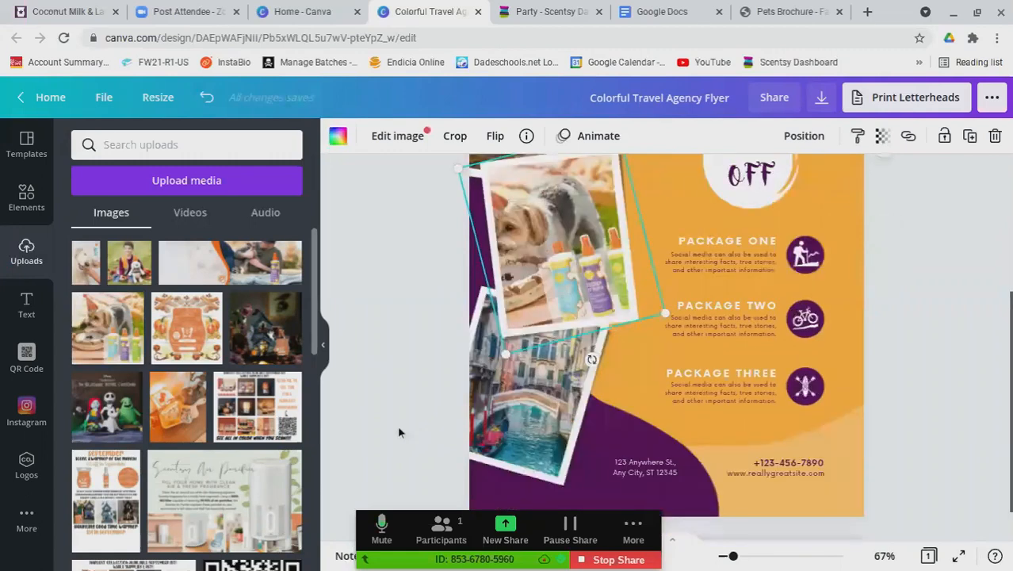
pyautogui.moveTo(303, 337); pyautogui.dragTo(543, 432)
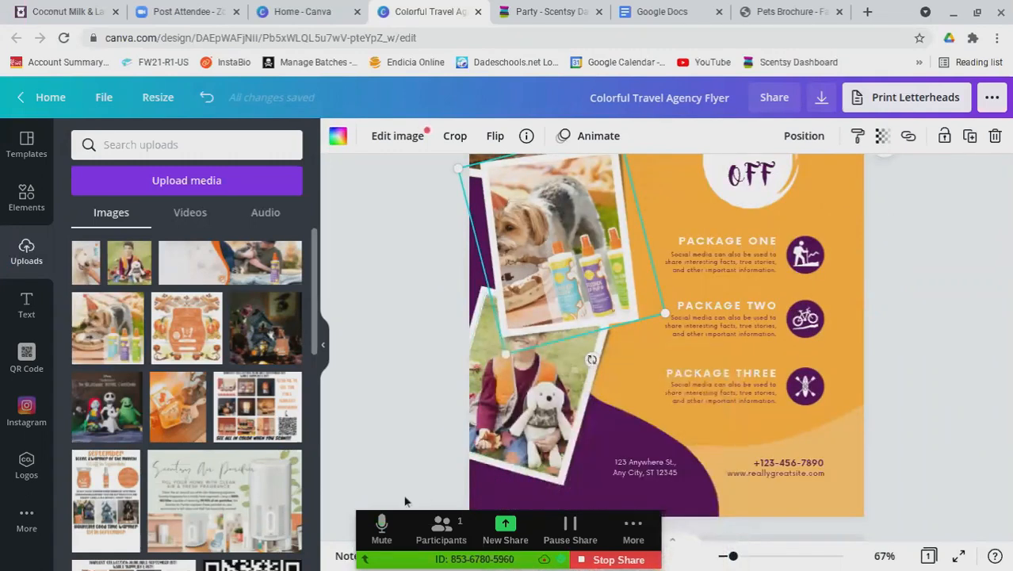
pyautogui.click(517, 442)
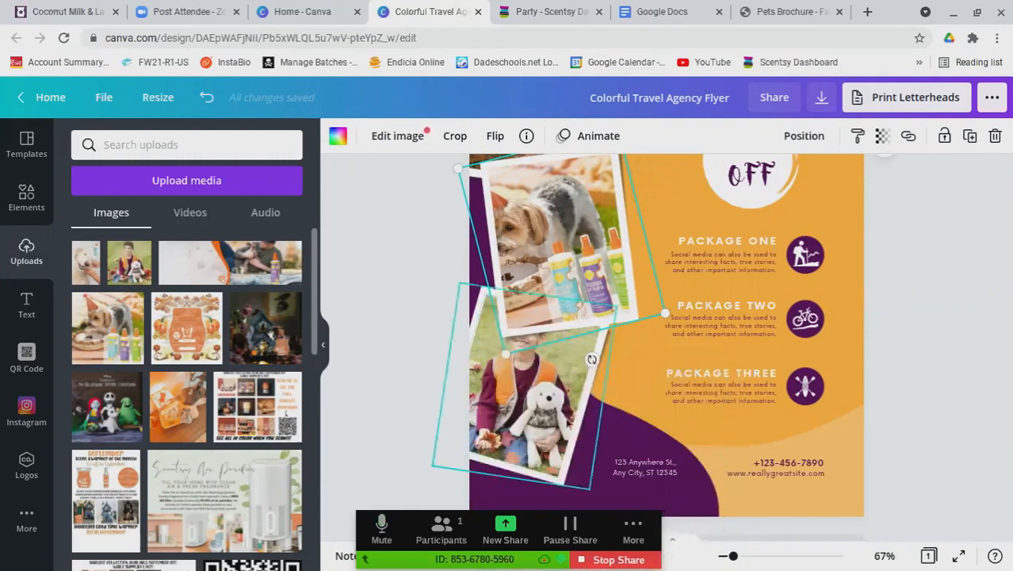
pyautogui.moveTo(452, 387); pyautogui.dragTo(453, 403)
pyautogui.click(438, 324)
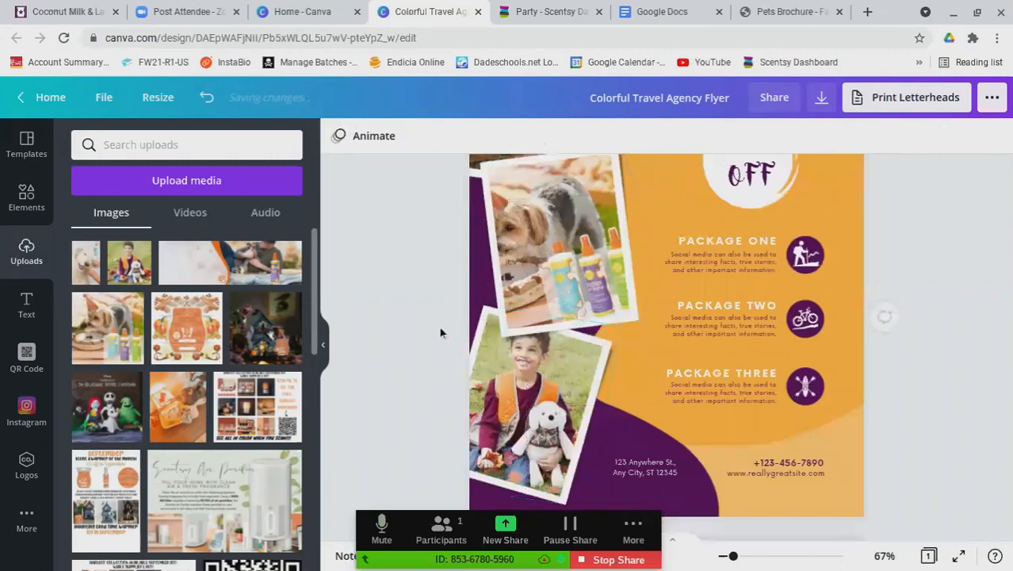
# Replace the balloon photo with a close-up dog photo and adjust its framing in the top frame
pyautogui.scroll(2, 439, 325)
pyautogui.scroll(2, 438, 347)
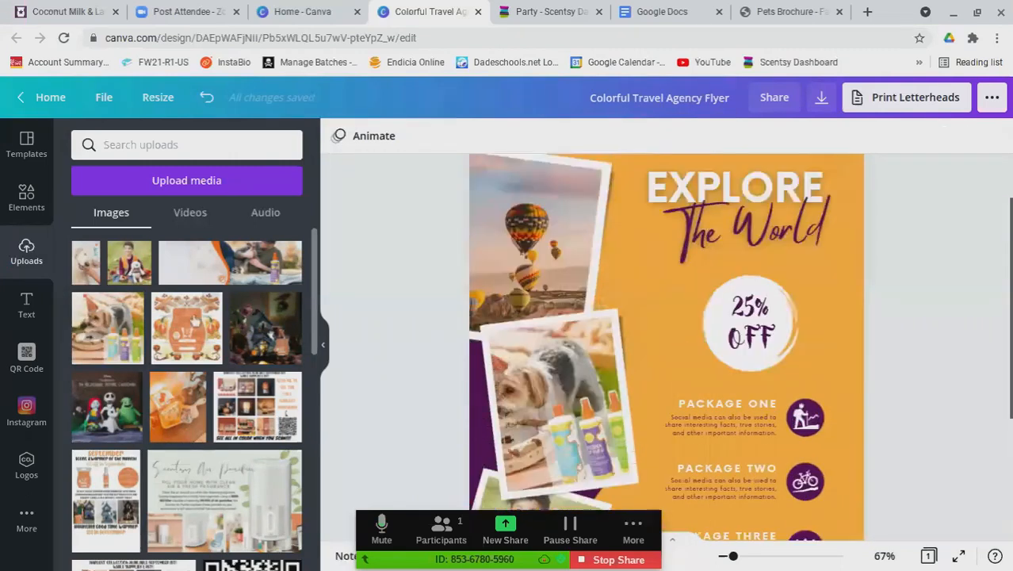
pyautogui.moveTo(99, 279); pyautogui.dragTo(498, 270)
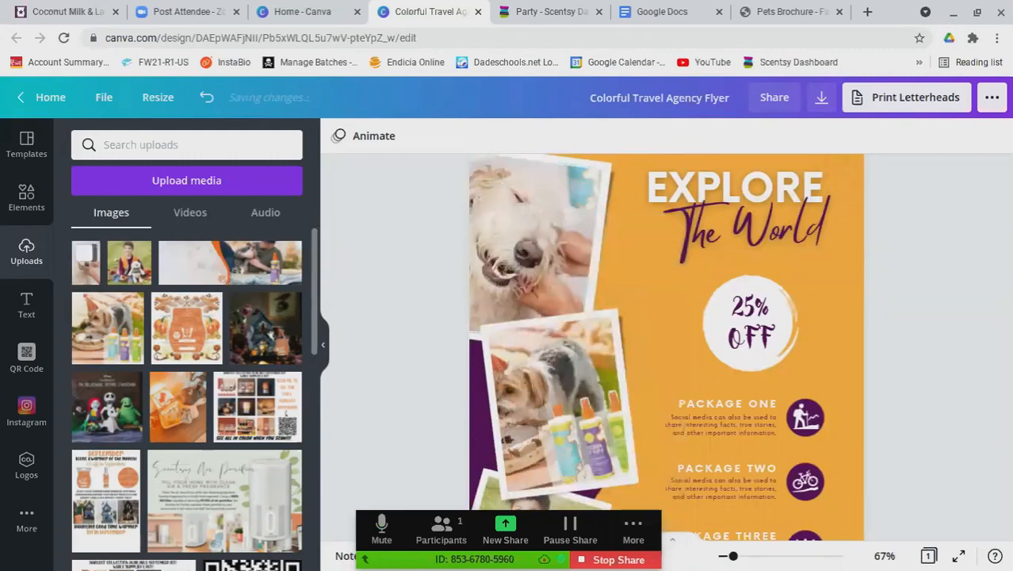
pyautogui.moveTo(561, 260); pyautogui.dragTo(577, 263)
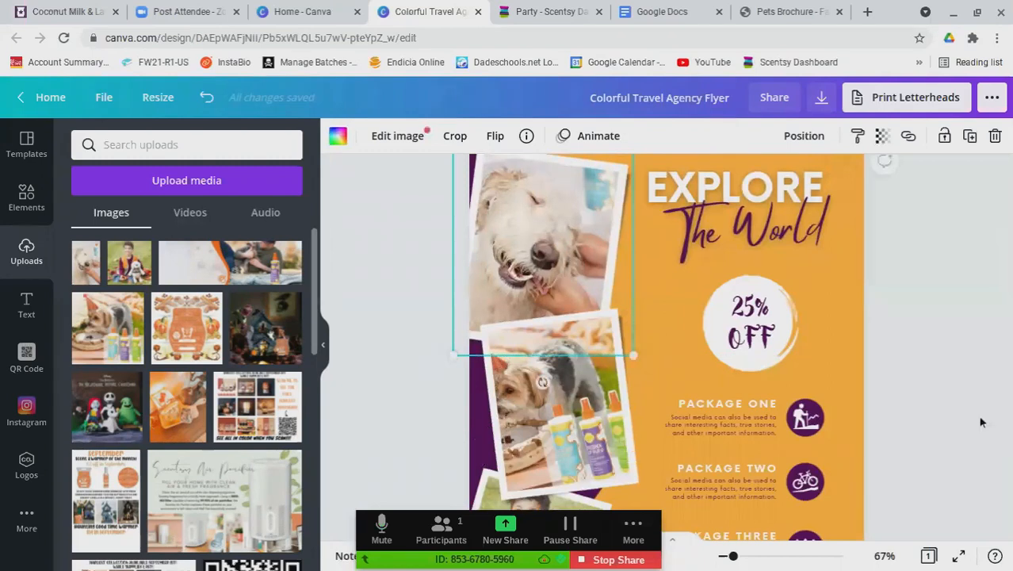
pyautogui.click(982, 418)
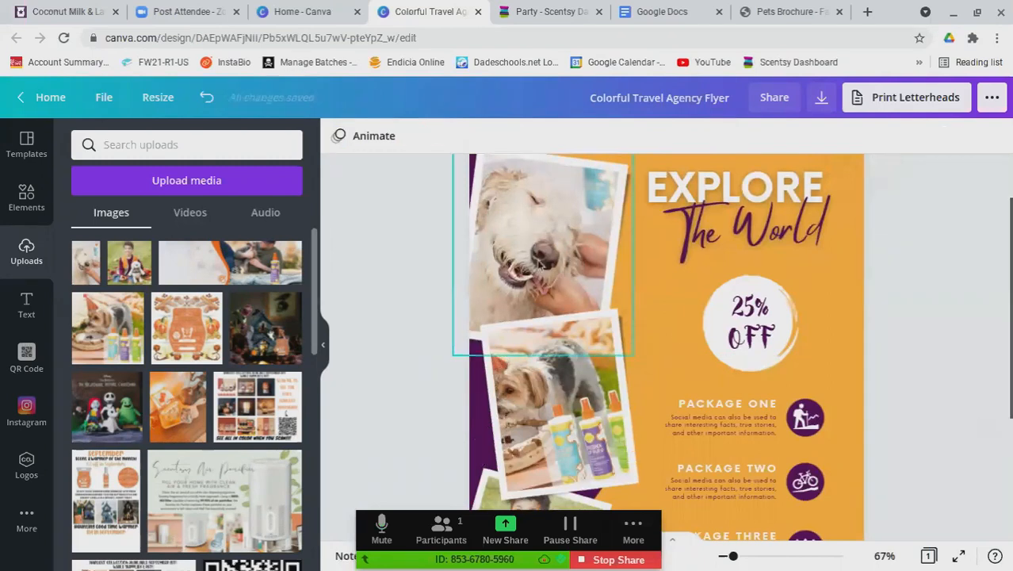
pyautogui.doubleClick(573, 248)
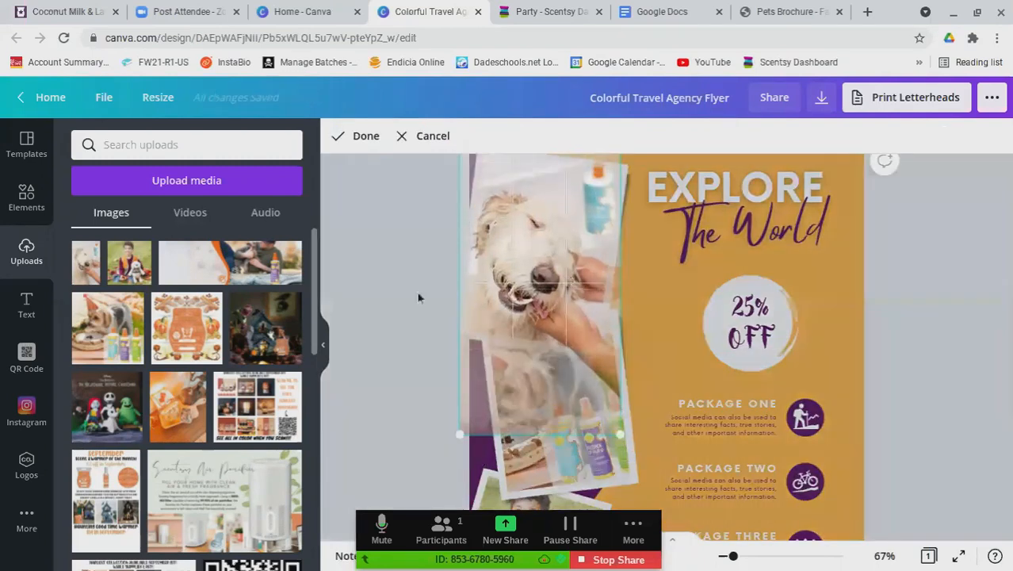
pyautogui.click(416, 290)
# Nudge the second dog photo slightly down
pyautogui.moveTo(561, 378); pyautogui.dragTo(563, 386)
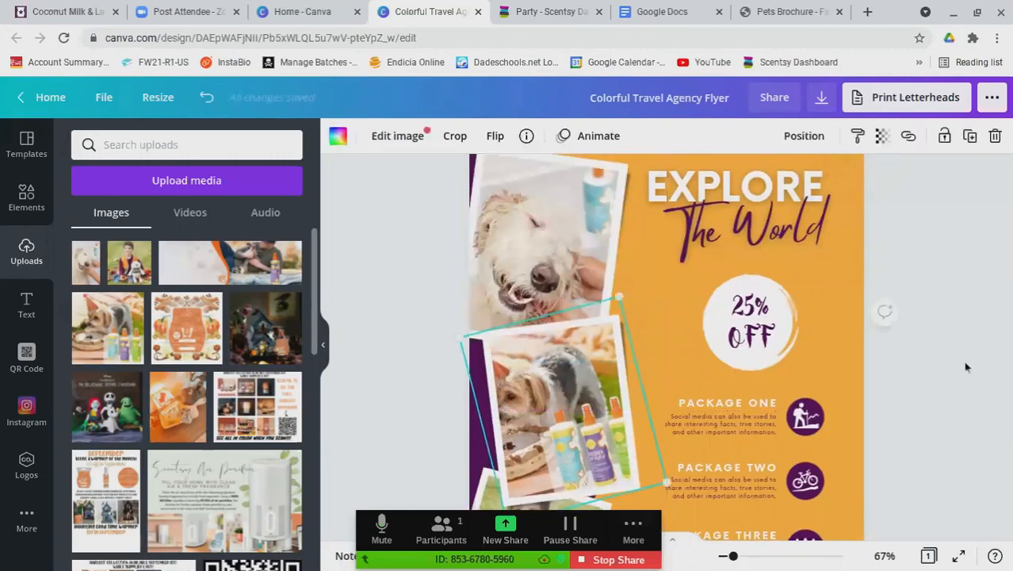
pyautogui.scroll(-1, 964, 361)
pyautogui.scroll(-2, 963, 361)
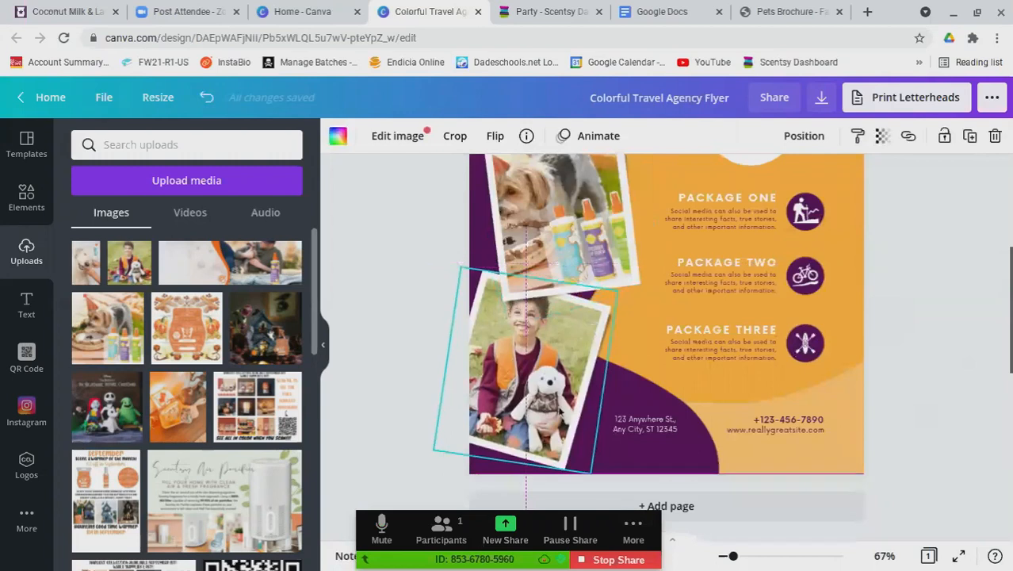
pyautogui.click(409, 411)
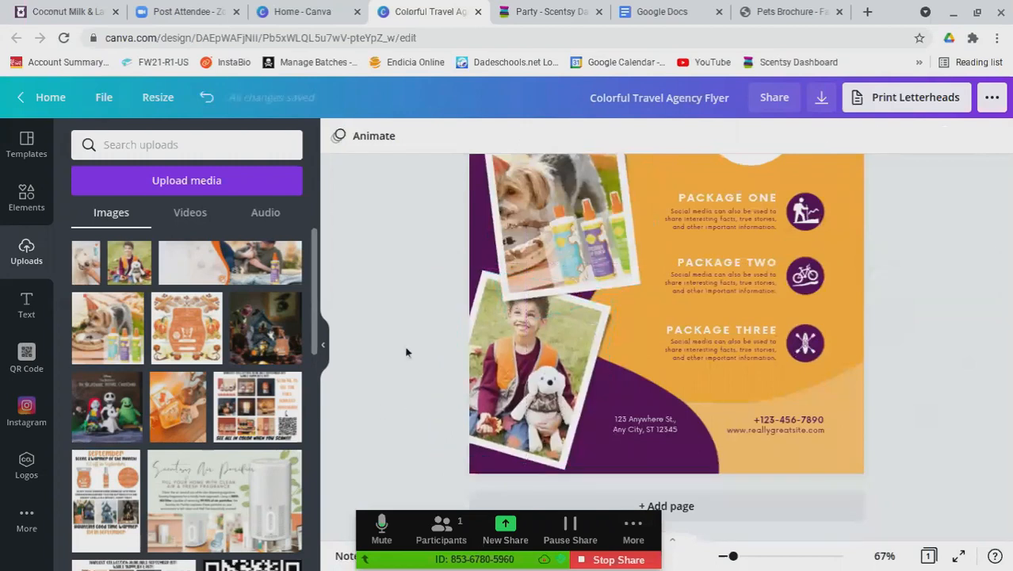
pyautogui.scroll(2, 404, 357)
pyautogui.scroll(2, 404, 356)
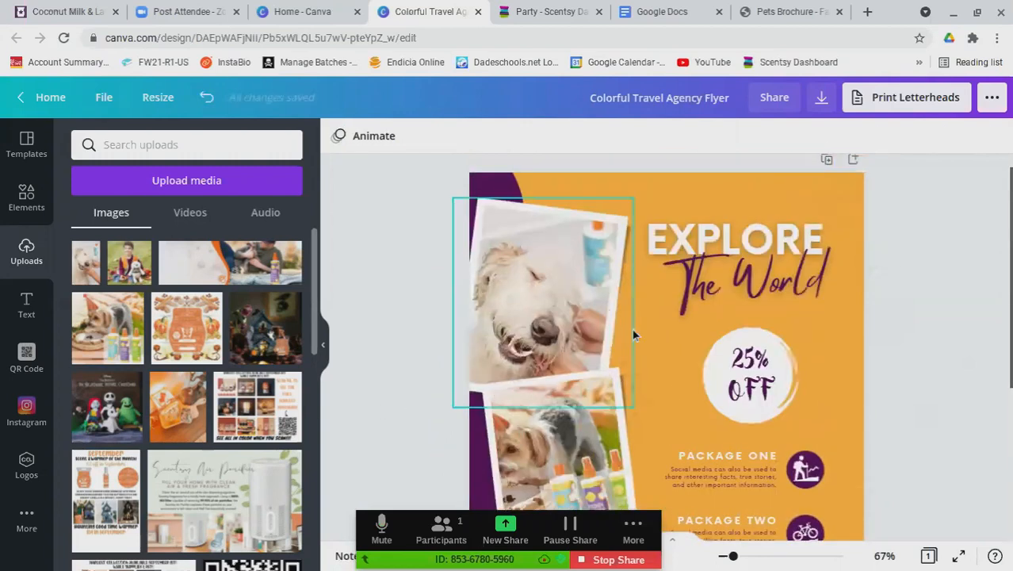
# Retype the EXPLORE heading as FUNDRAISER, widen its box to one line, and shift it slightly right
pyautogui.click(769, 247)
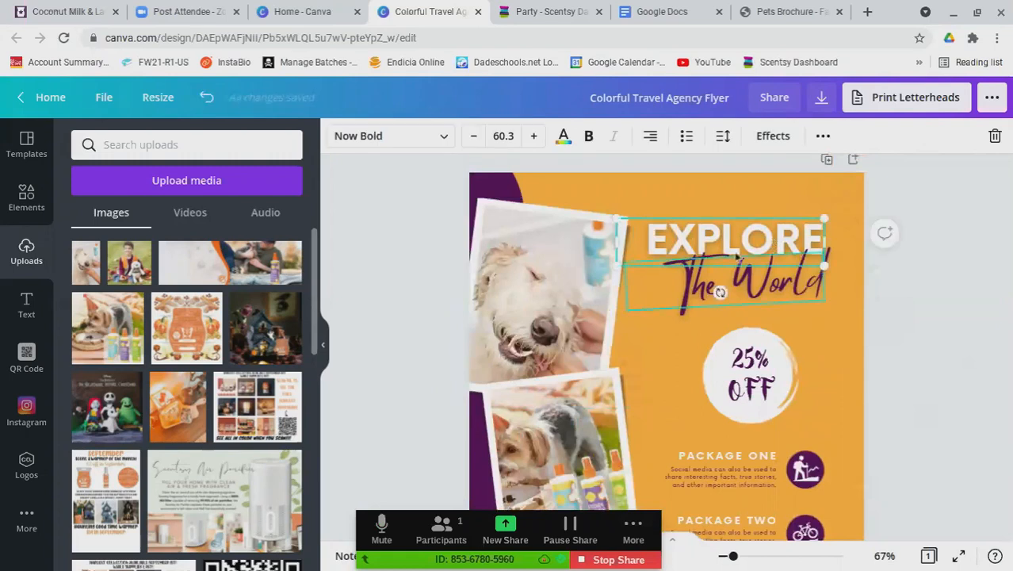
pyautogui.click(738, 258)
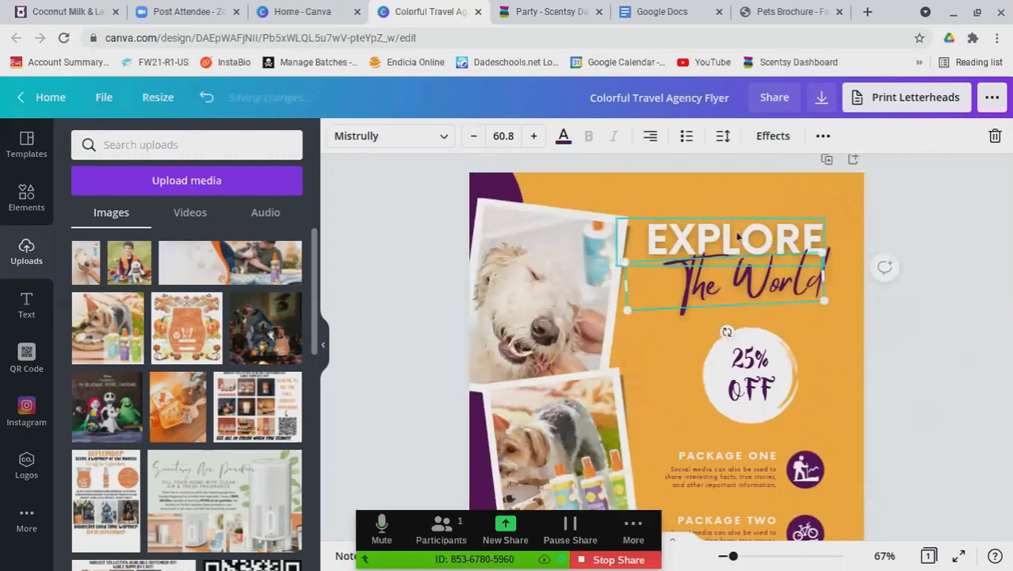
pyautogui.doubleClick(738, 237)
pyautogui.write('S')
pyautogui.press('BackSpace')
pyautogui.write('C')
pyautogui.press('BackSpace')
pyautogui.write('FUNR')
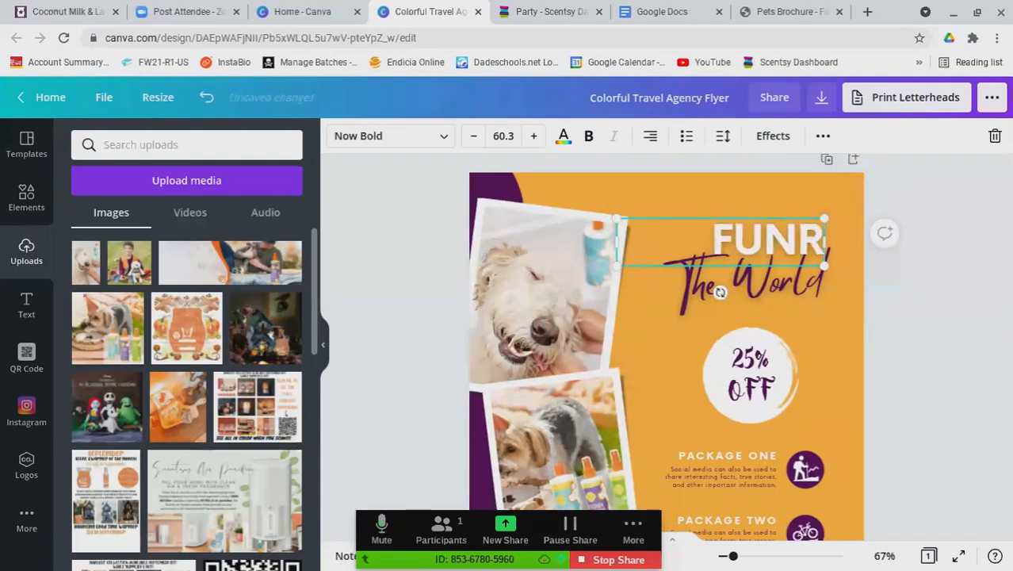
pyautogui.press('BackSpace')
pyautogui.write('DRAISER')
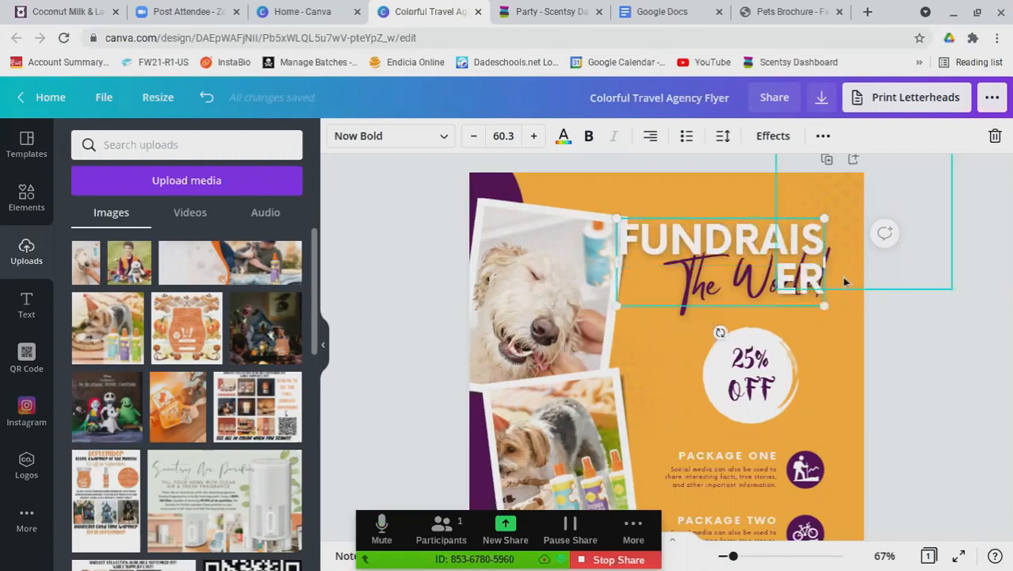
pyautogui.moveTo(824, 262); pyautogui.dragTo(842, 243)
pyautogui.moveTo(743, 285); pyautogui.dragTo(760, 288)
# Change The World text to 'For the shelter!' and widen its box to fit one line
pyautogui.click(799, 287)
pyautogui.doubleClick(797, 285)
pyautogui.write('Fo')
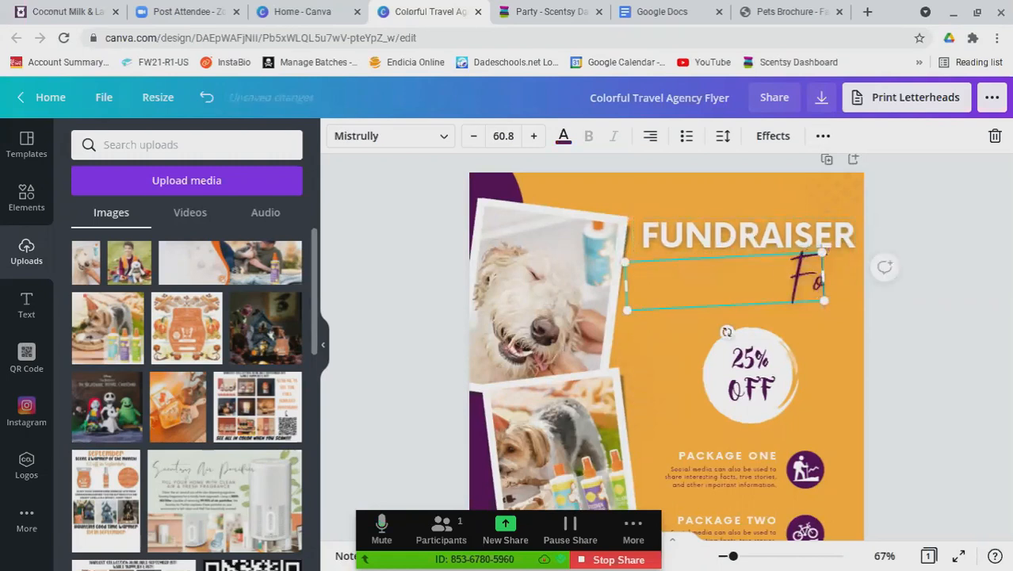
pyautogui.write('r the shelter!')
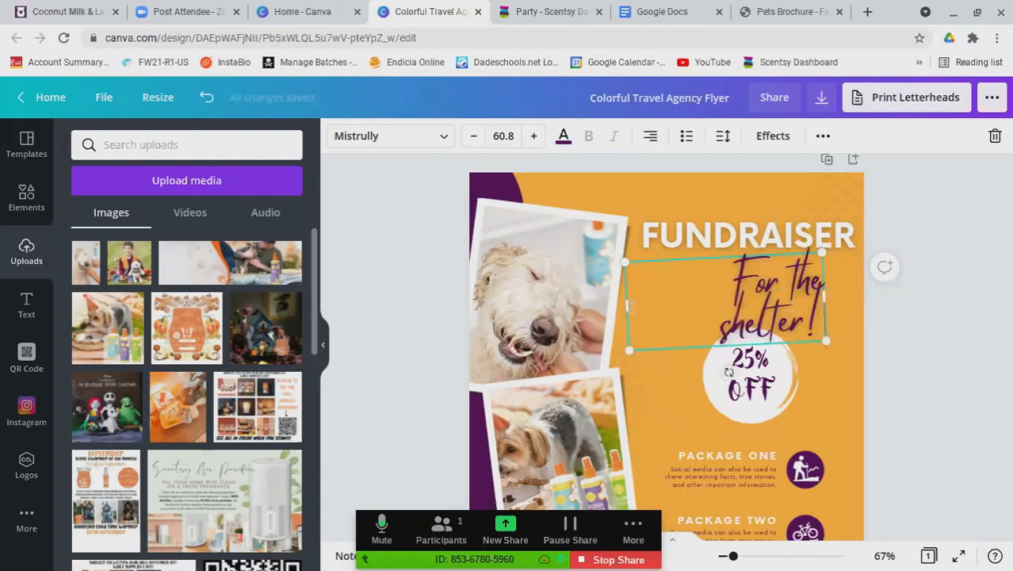
pyautogui.moveTo(627, 304); pyautogui.dragTo(613, 305)
# Align the 'For the shelter!' slogan beneath the FUNDRAISER heading
pyautogui.moveTo(764, 299)
pyautogui.mouseDown()
pyautogui.moveTo(782, 307)
pyautogui.moveTo(771, 301)
pyautogui.mouseUp()
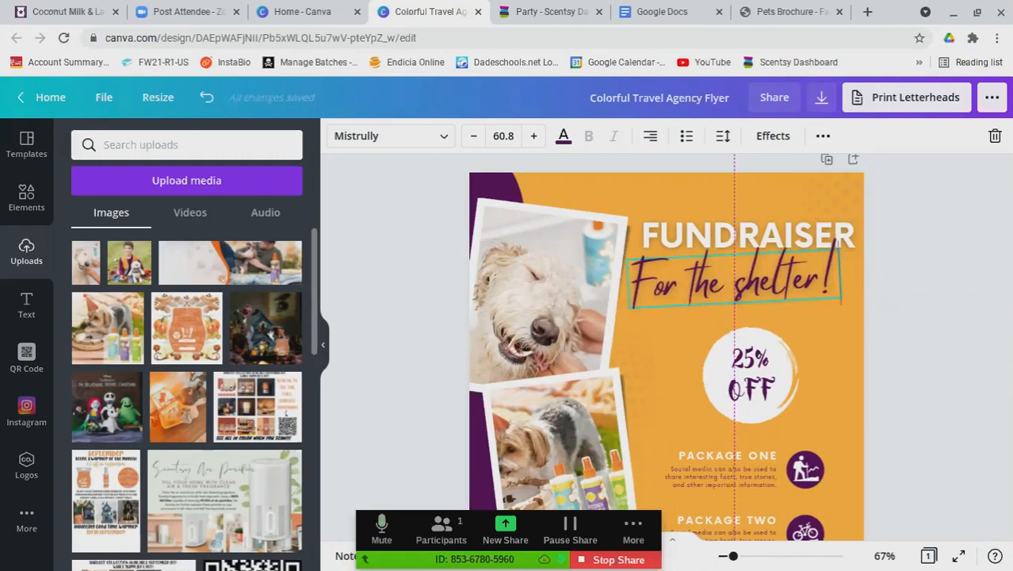
pyautogui.moveTo(770, 301)
pyautogui.mouseDown()
pyautogui.moveTo(780, 305)
pyautogui.moveTo(769, 301)
pyautogui.mouseUp()
pyautogui.moveTo(773, 302); pyautogui.dragTo(783, 298)
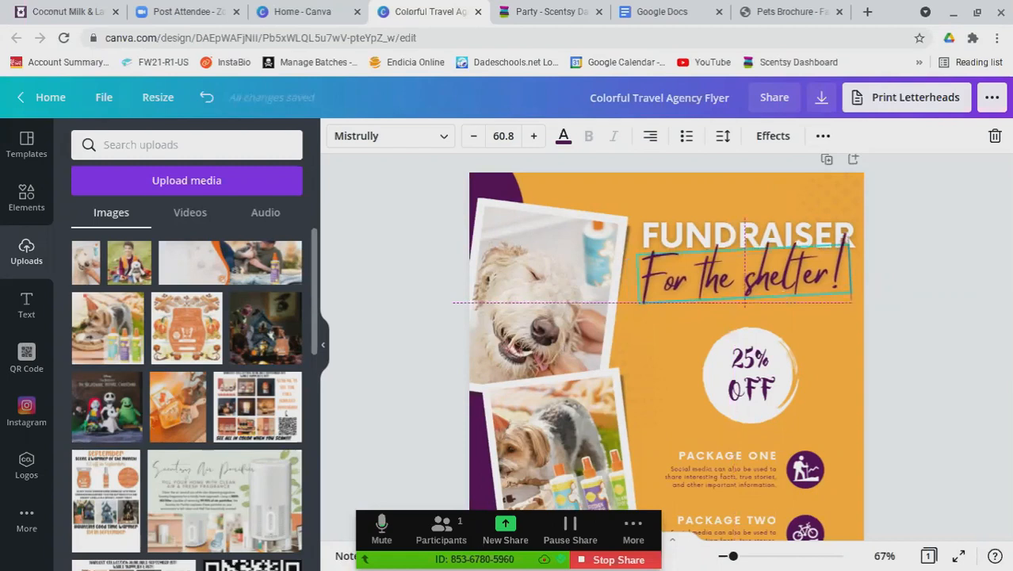
pyautogui.moveTo(783, 298); pyautogui.dragTo(783, 296)
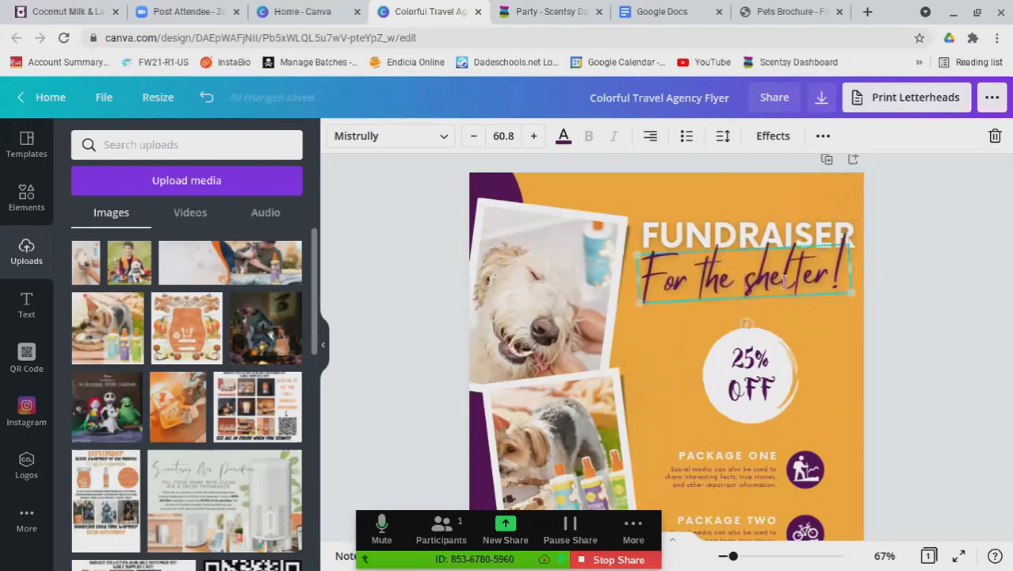
# Replace the 25% OFF badge text with 100% and enlarge it
pyautogui.click(844, 340)
pyautogui.click(750, 373)
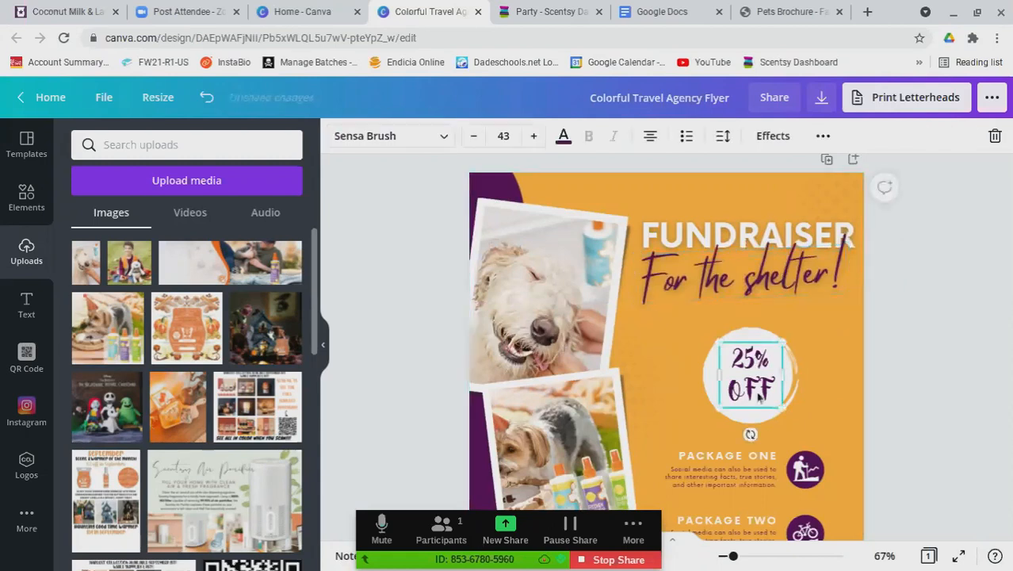
pyautogui.click(763, 379)
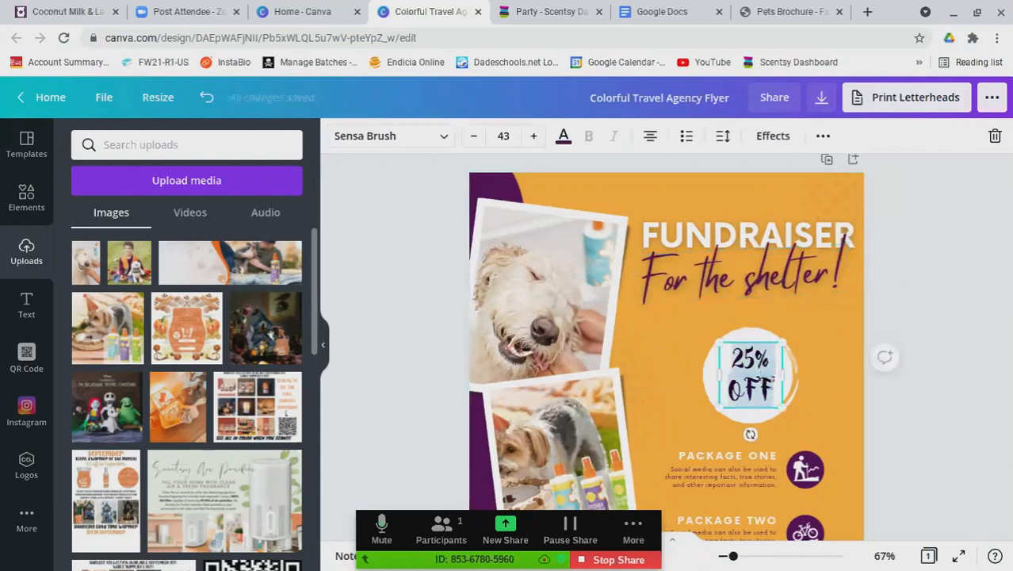
pyautogui.write('100%')
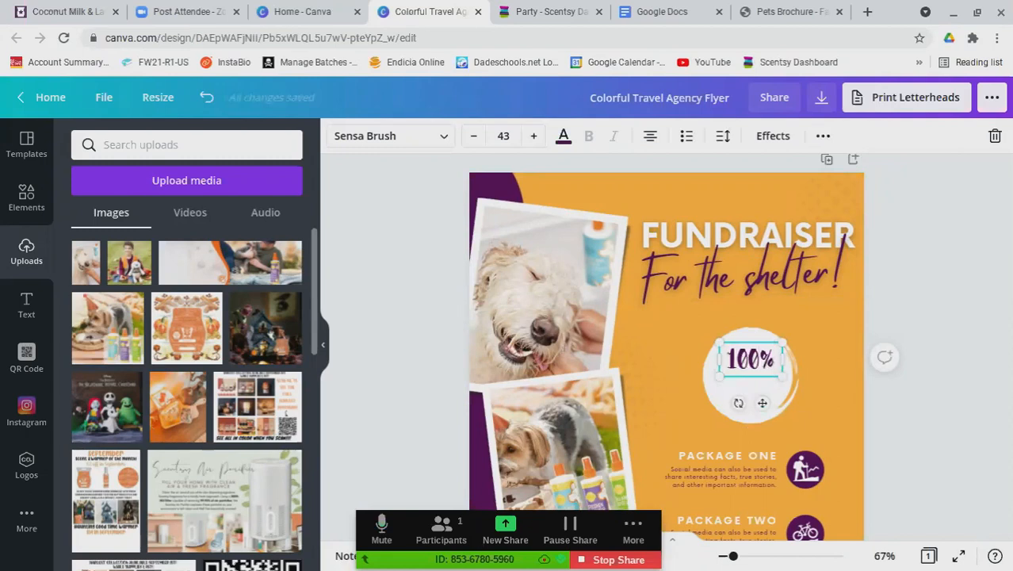
pyautogui.moveTo(714, 390); pyautogui.dragTo(691, 418)
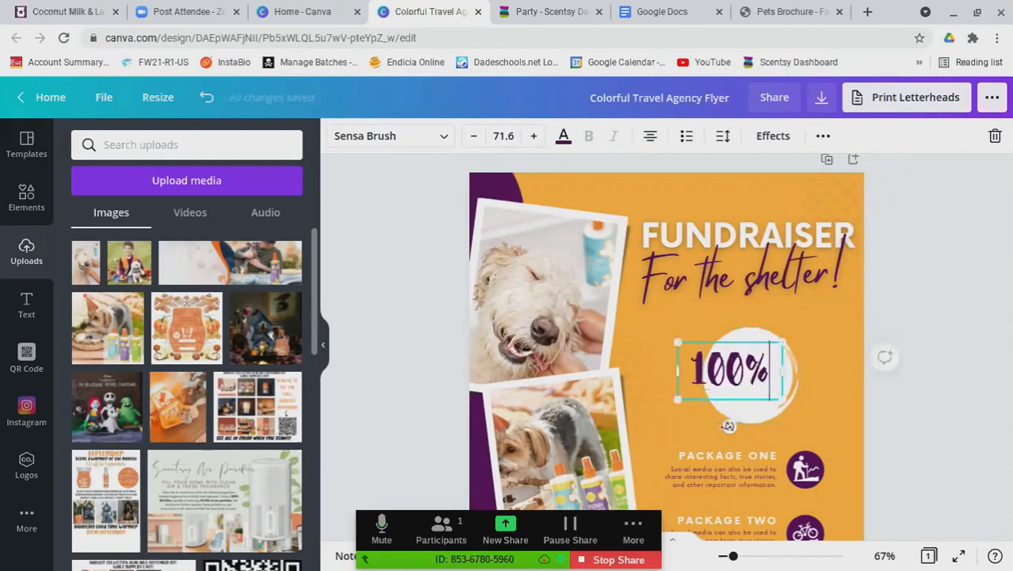
# Centre the 100% text inside the white circle below the headline
pyautogui.moveTo(761, 401); pyautogui.dragTo(715, 365)
pyautogui.click(890, 429)
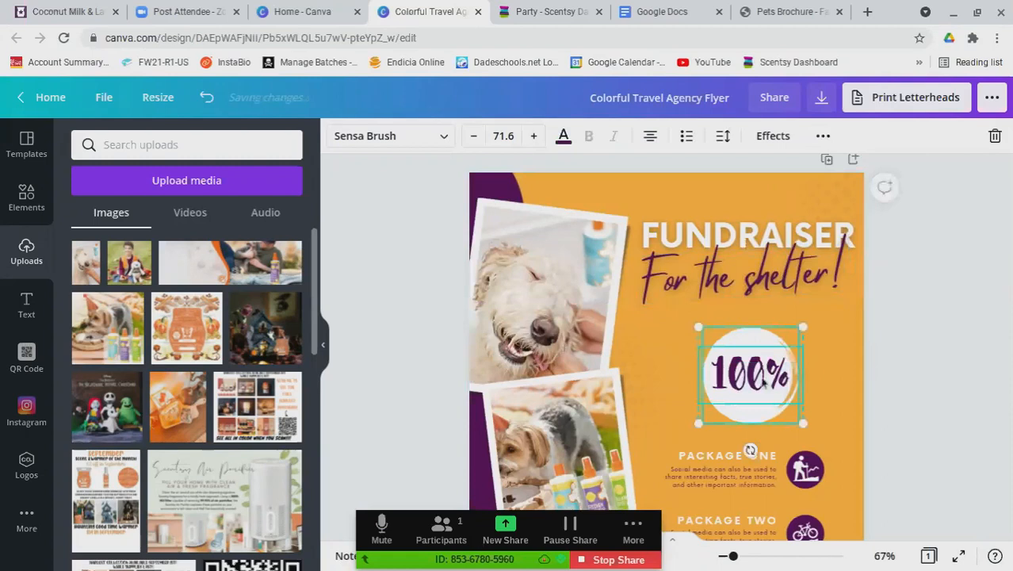
pyautogui.click(827, 413)
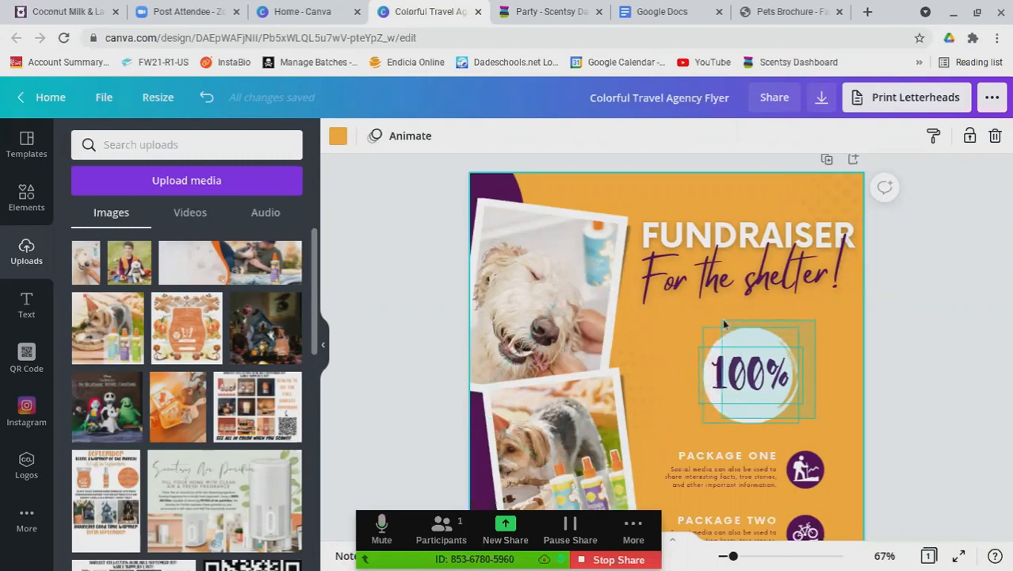
pyautogui.click(753, 366)
pyautogui.moveTo(753, 366); pyautogui.dragTo(741, 351)
pyautogui.click(793, 332)
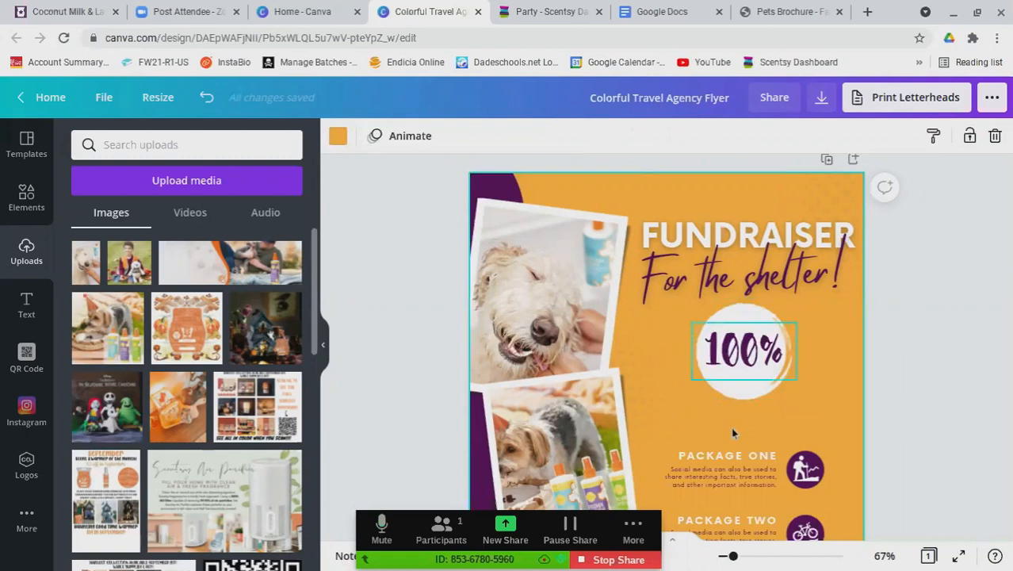
pyautogui.click(710, 458)
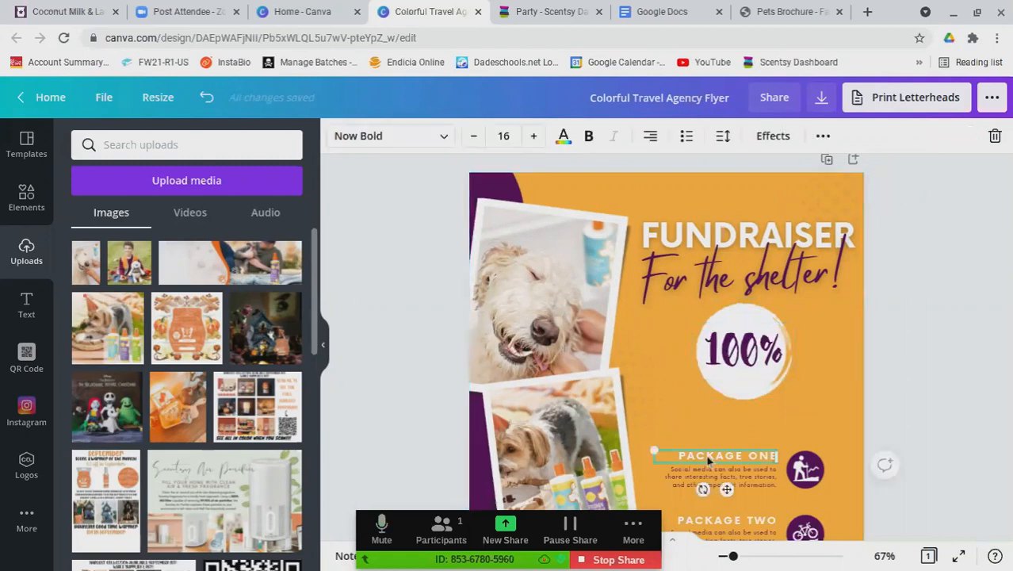
# Duplicate the PACKAGE ONE heading and retype it as the commission line, widened below 100%
pyautogui.moveTo(749, 465); pyautogui.dragTo(747, 402)
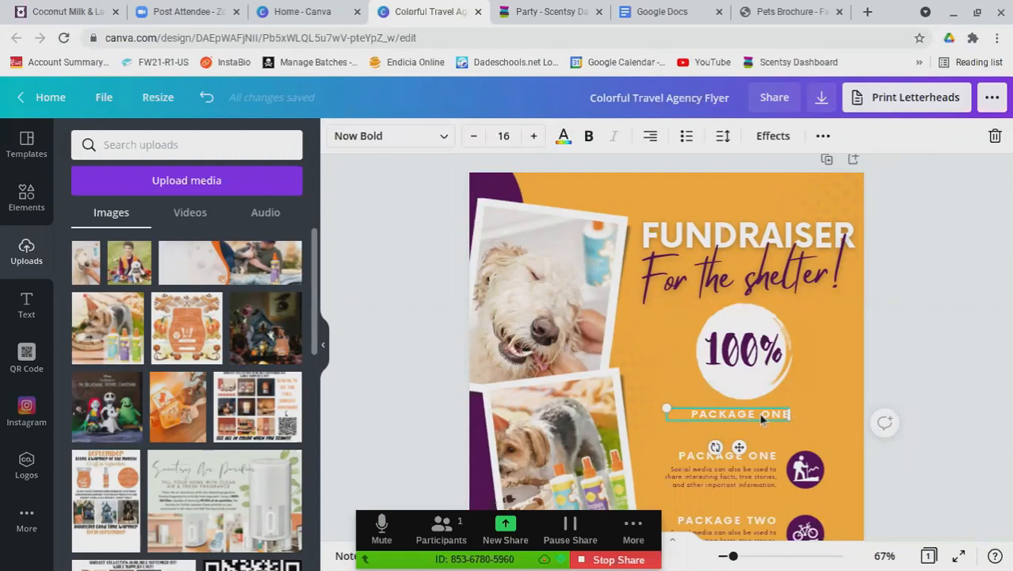
pyautogui.doubleClick(759, 414)
pyautogui.write('OF MY COMMISSION WILL GO F')
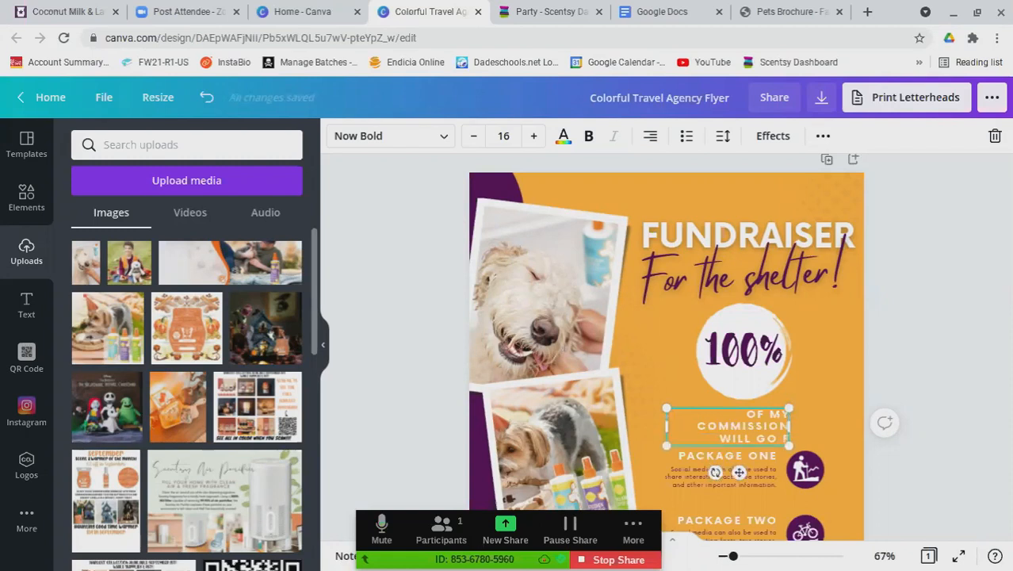
pyautogui.press('BackSpace')
pyautogui.write('DIRECTLY TO')
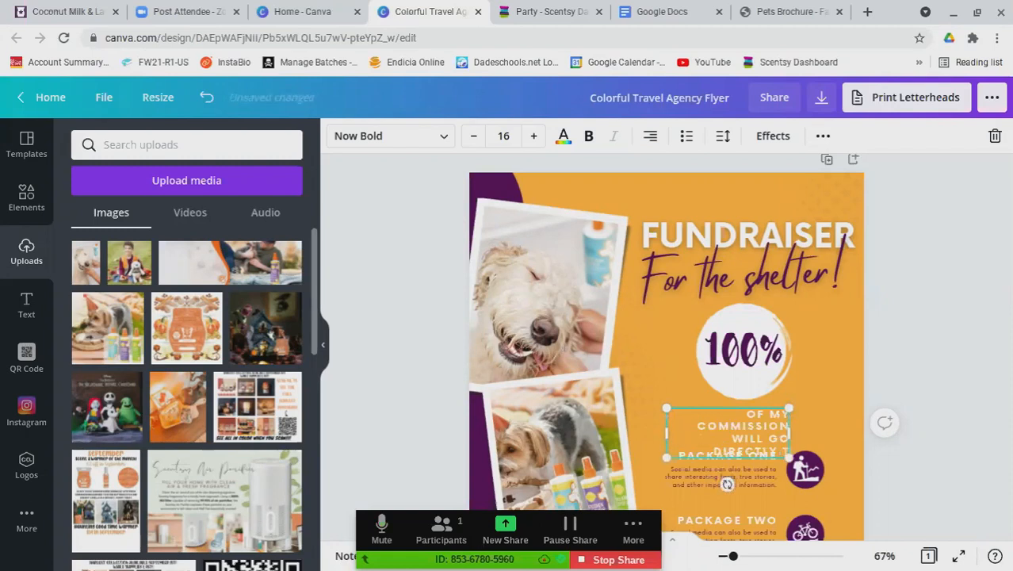
pyautogui.write(' THE SHELTER')
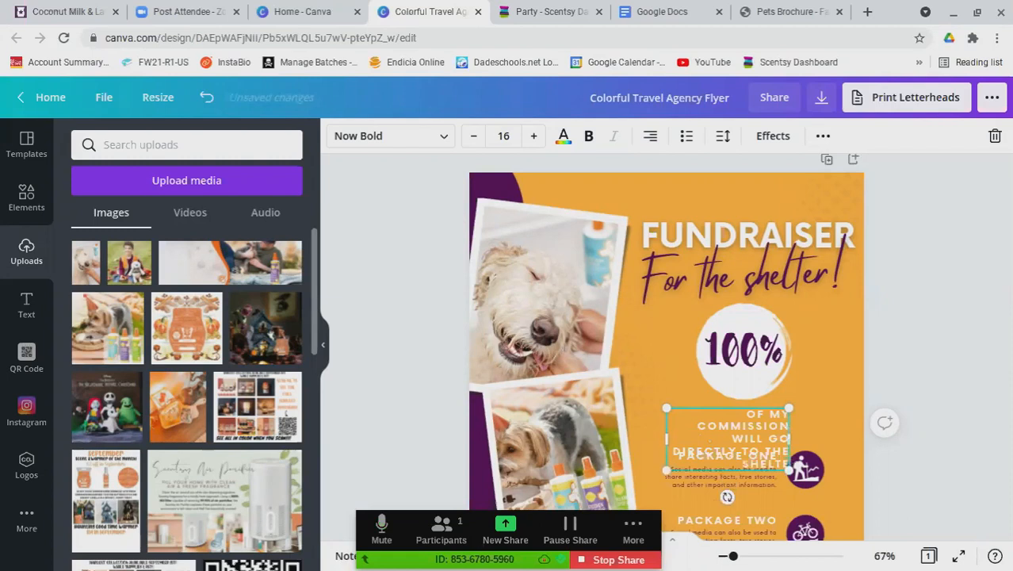
pyautogui.write('!')
pyautogui.moveTo(667, 439); pyautogui.dragTo(628, 440)
pyautogui.moveTo(746, 445); pyautogui.dragTo(795, 438)
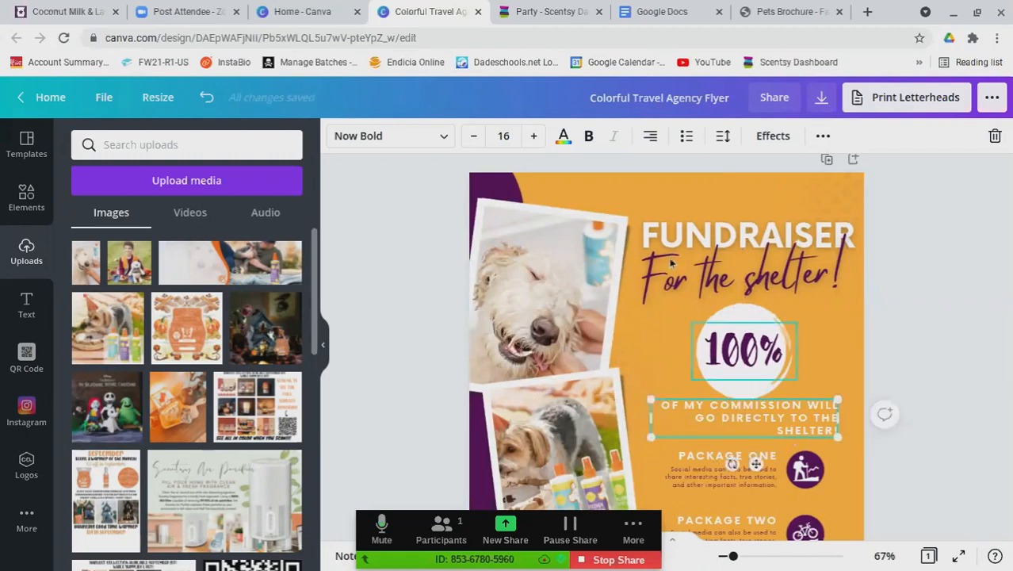
# Centre-align the commission line and insert ANIMAL before SHELTER!
pyautogui.click(650, 148)
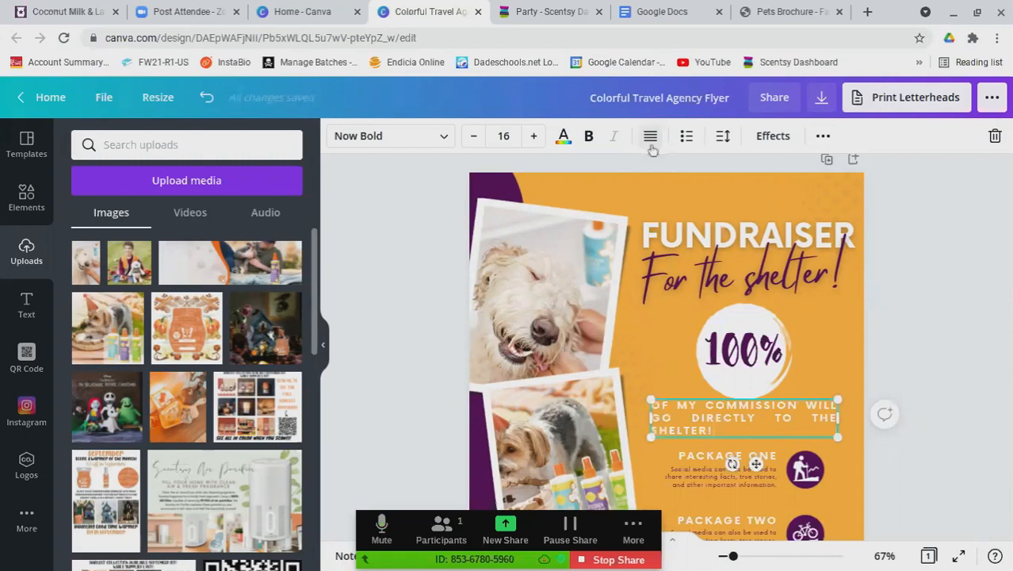
pyautogui.click(650, 136)
pyautogui.click(563, 136)
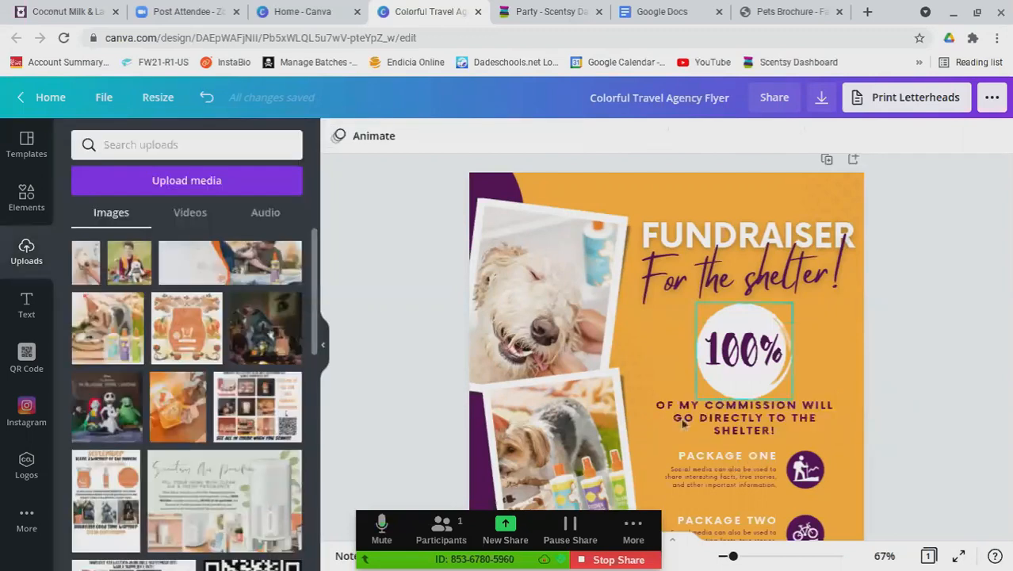
pyautogui.scroll(-1, 995, 419)
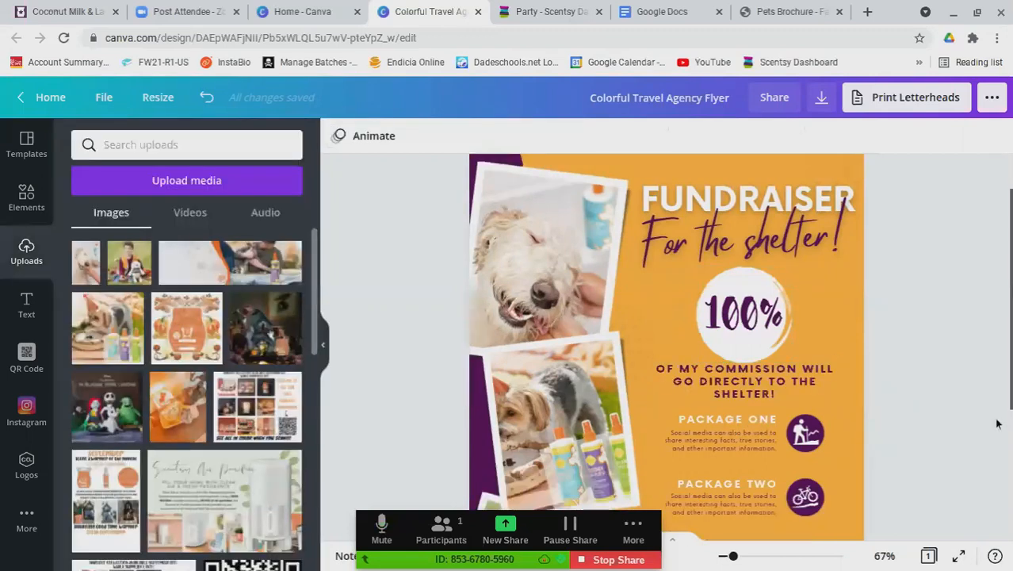
pyautogui.scroll(-1, 968, 421)
pyautogui.scroll(-1, 933, 421)
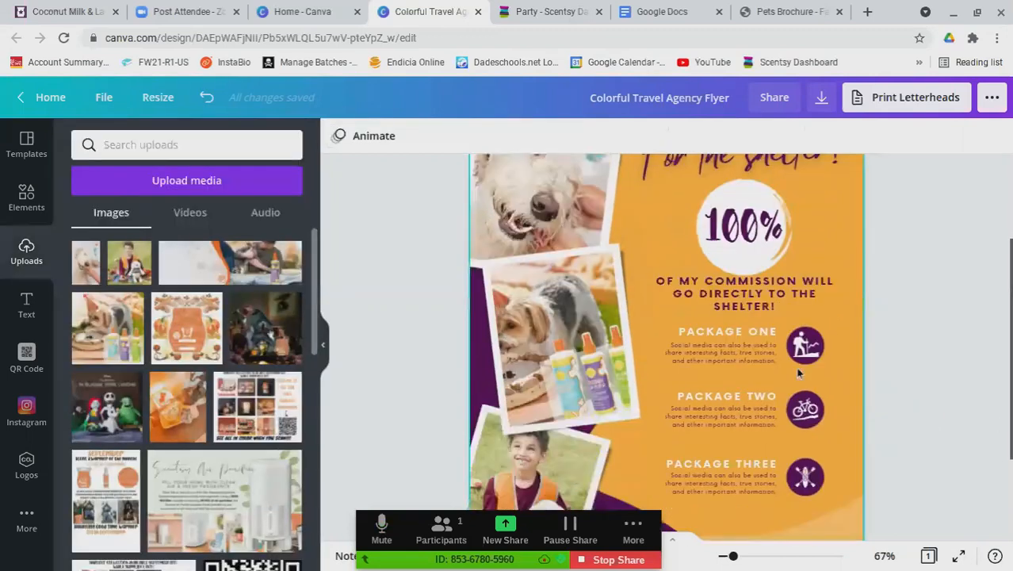
pyautogui.click(719, 311)
pyautogui.write('a')
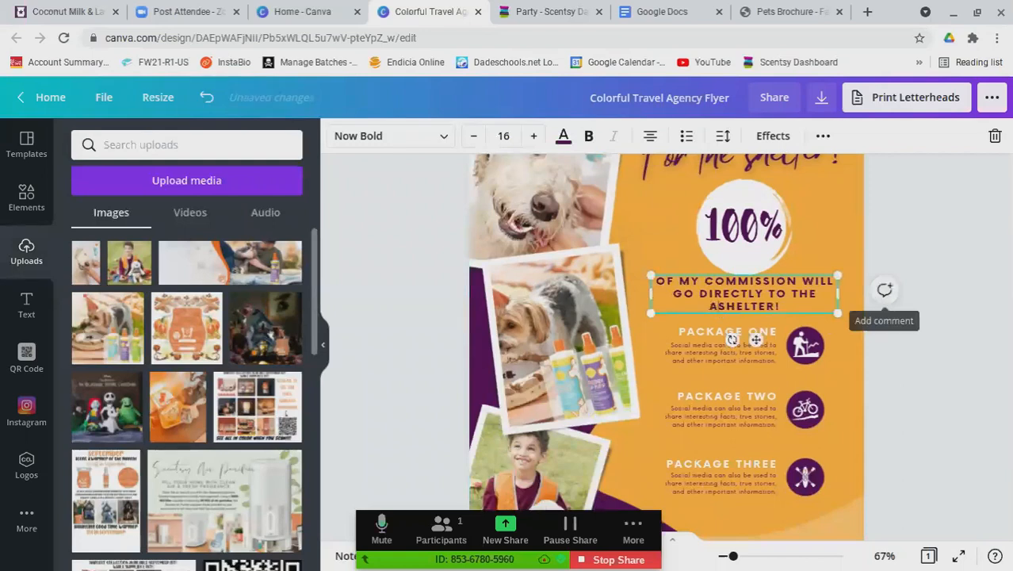
pyautogui.write('nimal')
# Delete the Package One and Package Three icons
pyautogui.click(952, 380)
pyautogui.scroll(-1, 942, 382)
pyautogui.click(805, 335)
pyautogui.press('Delete')
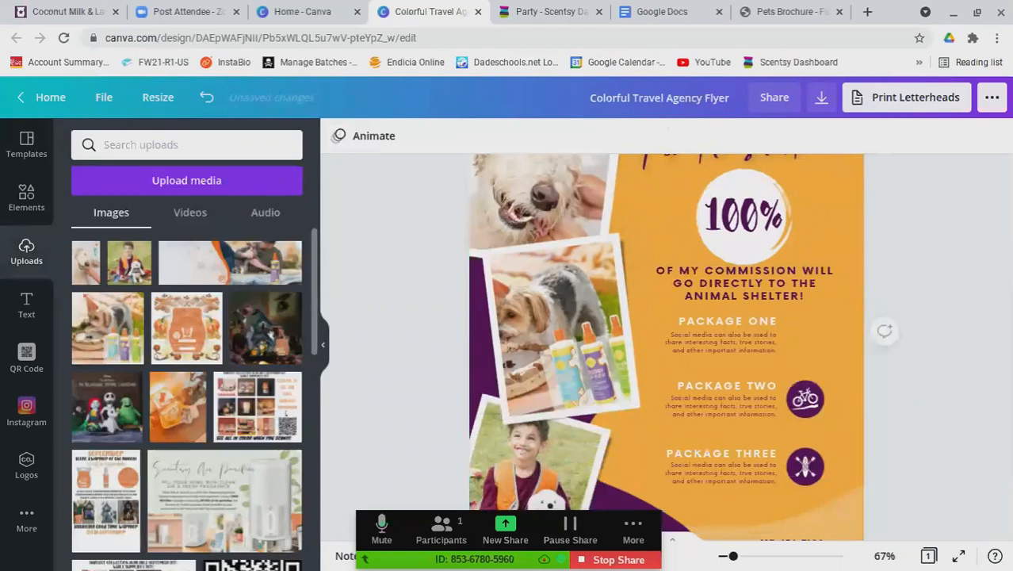
pyautogui.click(815, 458)
pyautogui.press('Delete')
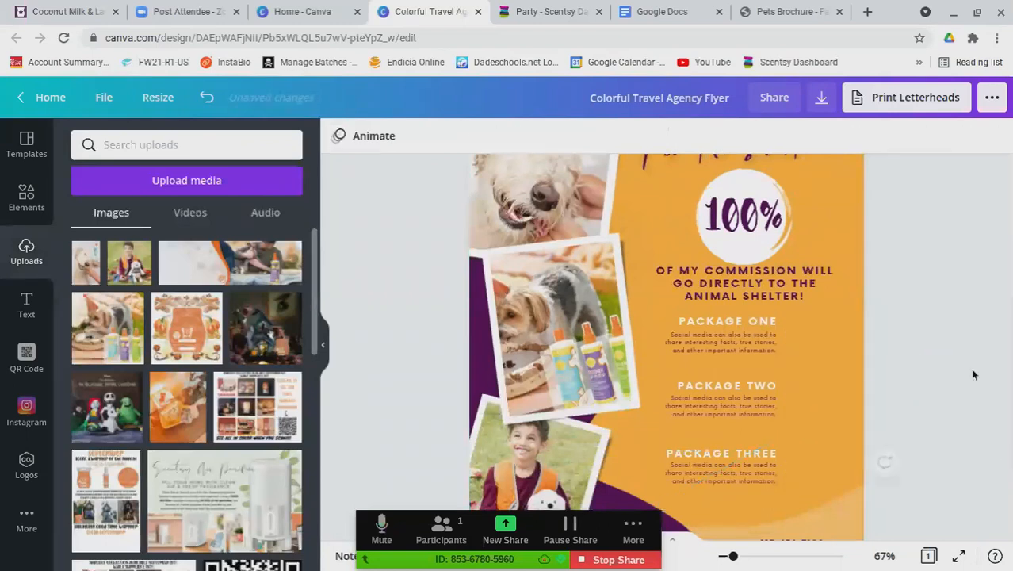
# Rename the PACKAGE ONE heading to BUNDLE & SAVE
pyautogui.doubleClick(747, 321)
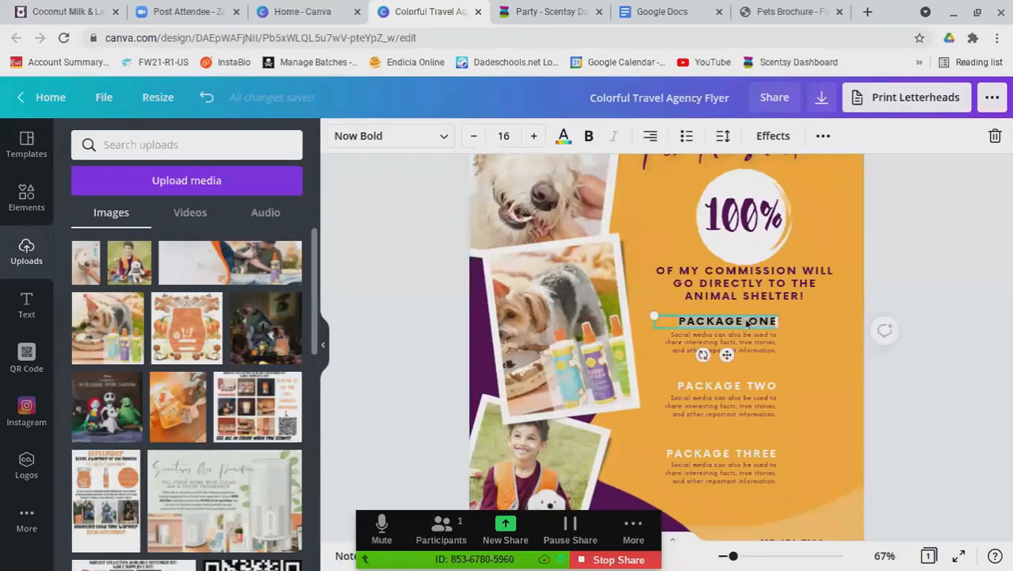
pyautogui.write('BUNDLE')
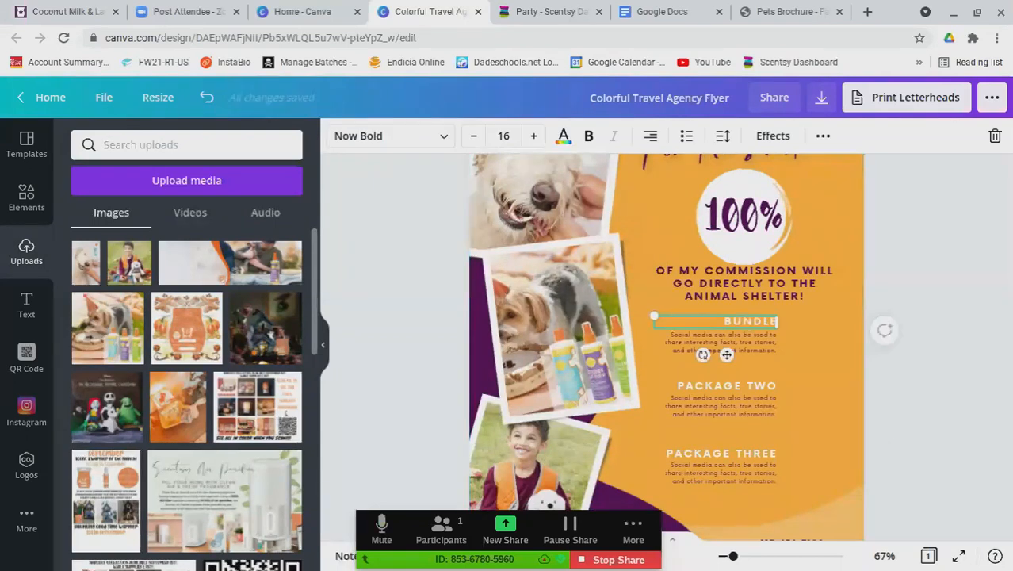
pyautogui.write(' & SAVE')
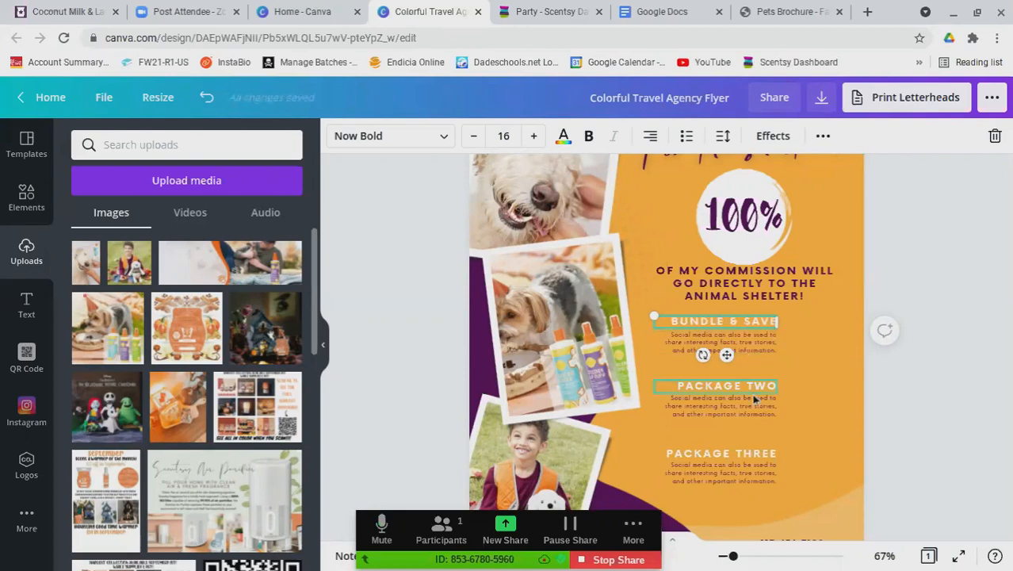
pyautogui.click(751, 349)
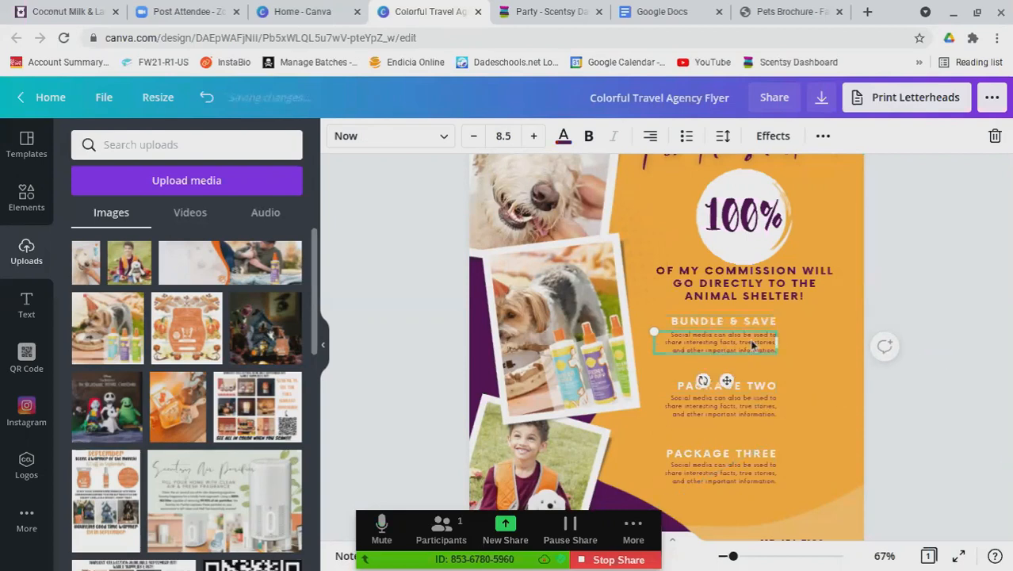
# Retitle PACKAGE TWO as PET SHAMPOO, DETANGLER, SPRAY, resized and centre-aligned on two lines
pyautogui.click(763, 388)
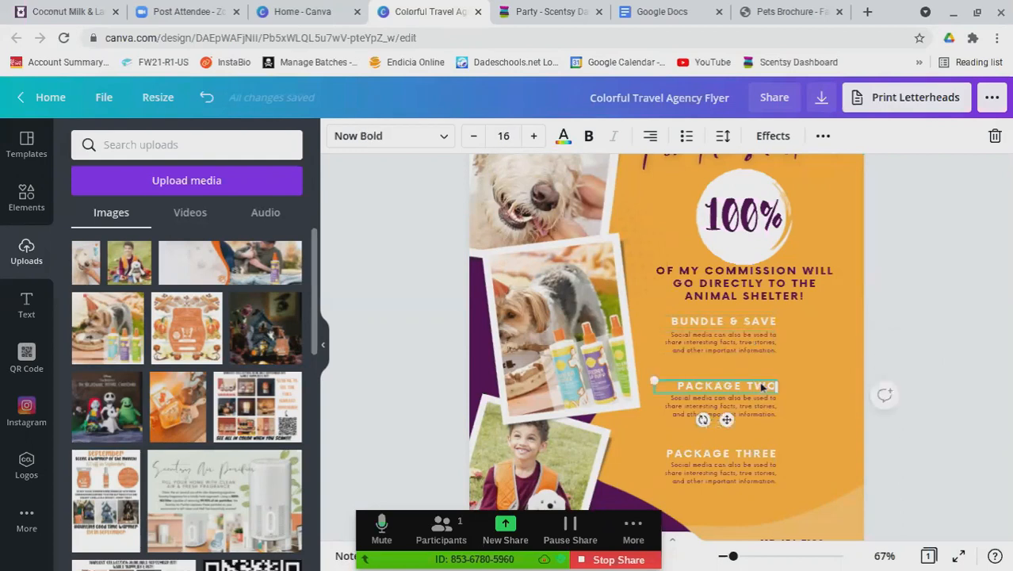
pyautogui.doubleClick(762, 387)
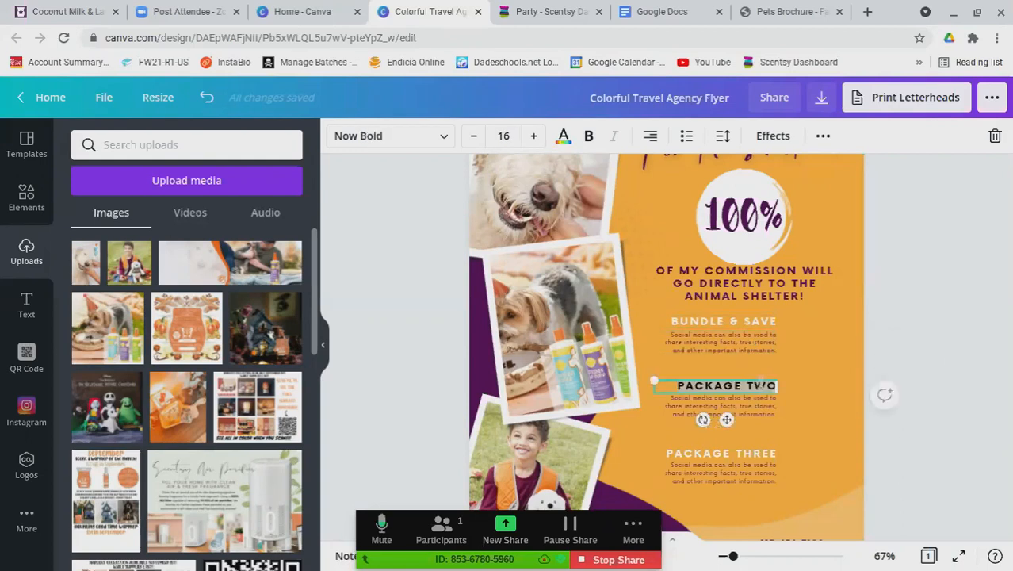
pyautogui.write('PET')
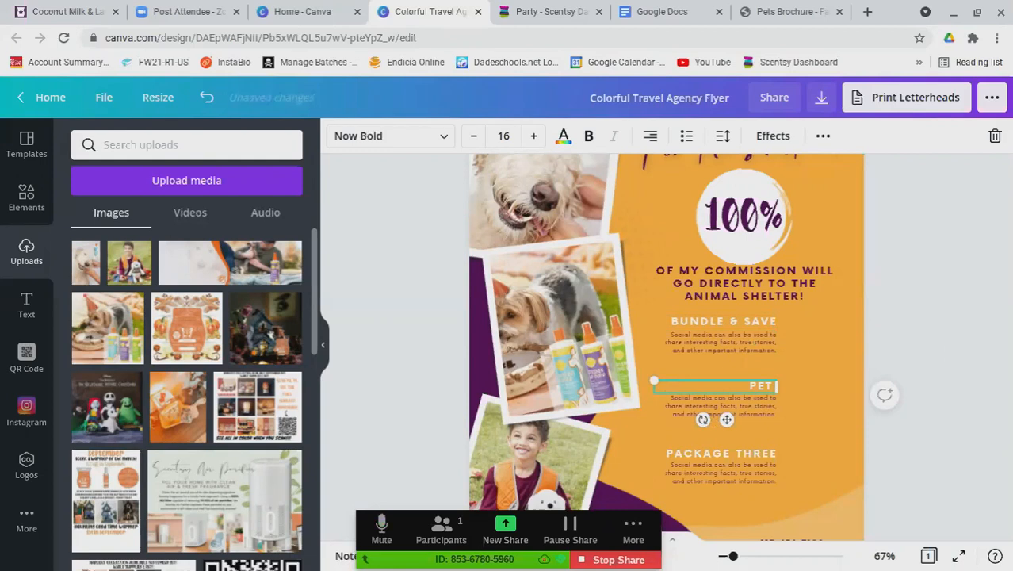
pyautogui.write(' SHAMPOO OF')
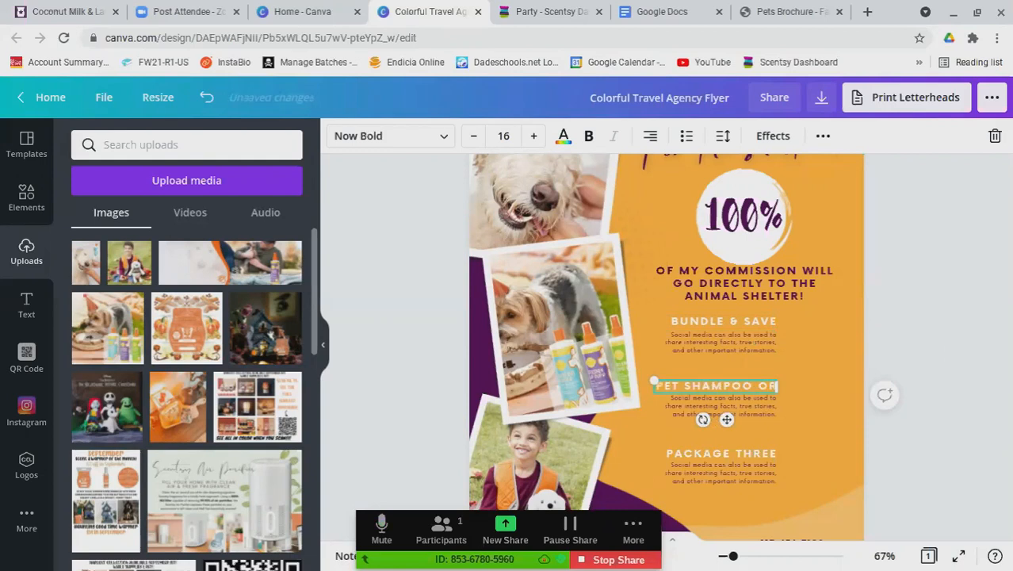
pyautogui.write(' DETANGLER')
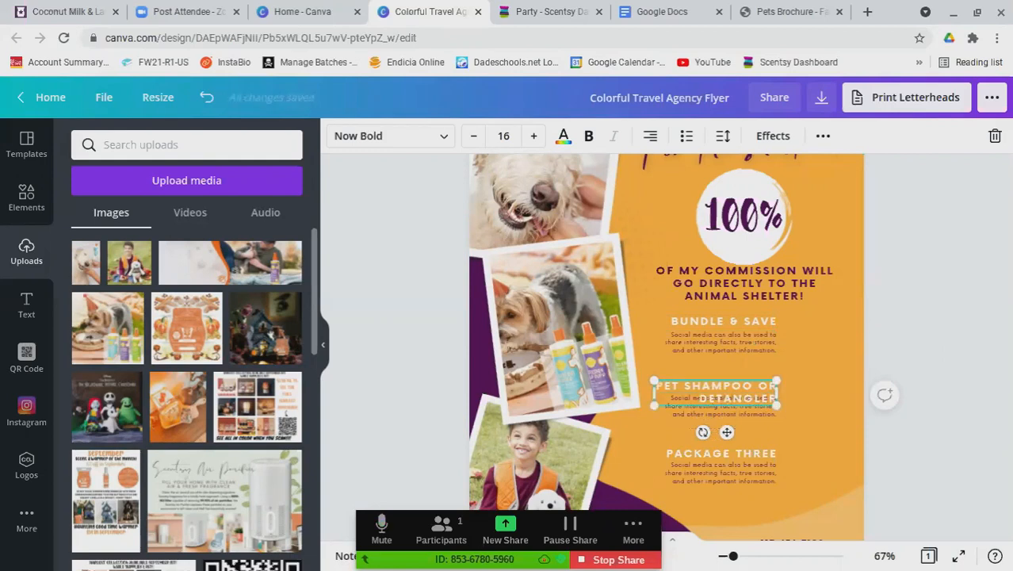
pyautogui.press('BackSpace')
pyautogui.press('BackSpace')
pyautogui.press('BackSpace')
pyautogui.press('BackSpace')
pyautogui.press('BackSpace')
pyautogui.press('BackSpace')
pyautogui.press('BackSpace')
pyautogui.press('BackSpace')
pyautogui.press('BackSpace')
pyautogui.press('BackSpace')
pyautogui.press('BackSpace')
pyautogui.press('BackSpace')
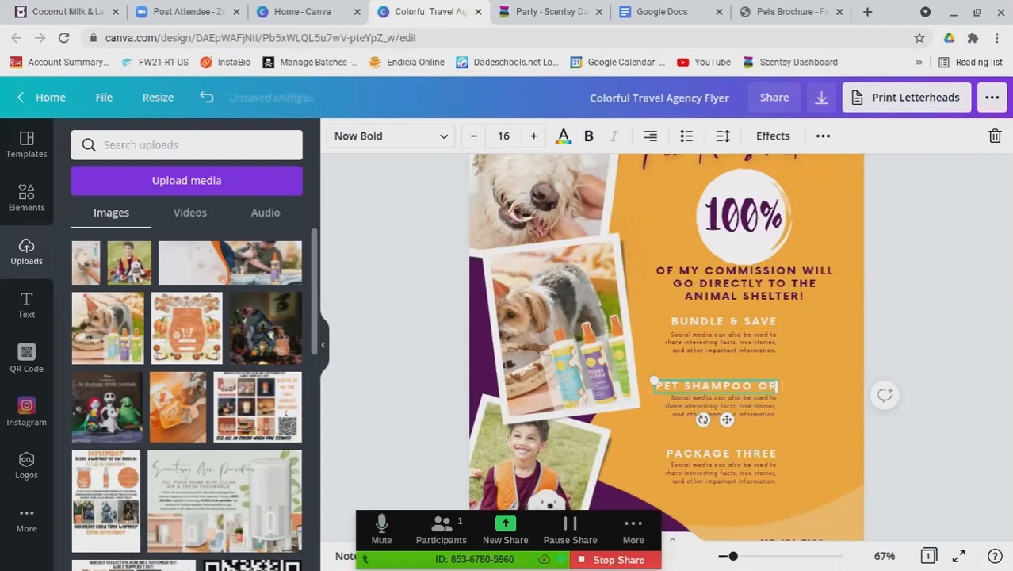
pyautogui.write('DETANGLER')
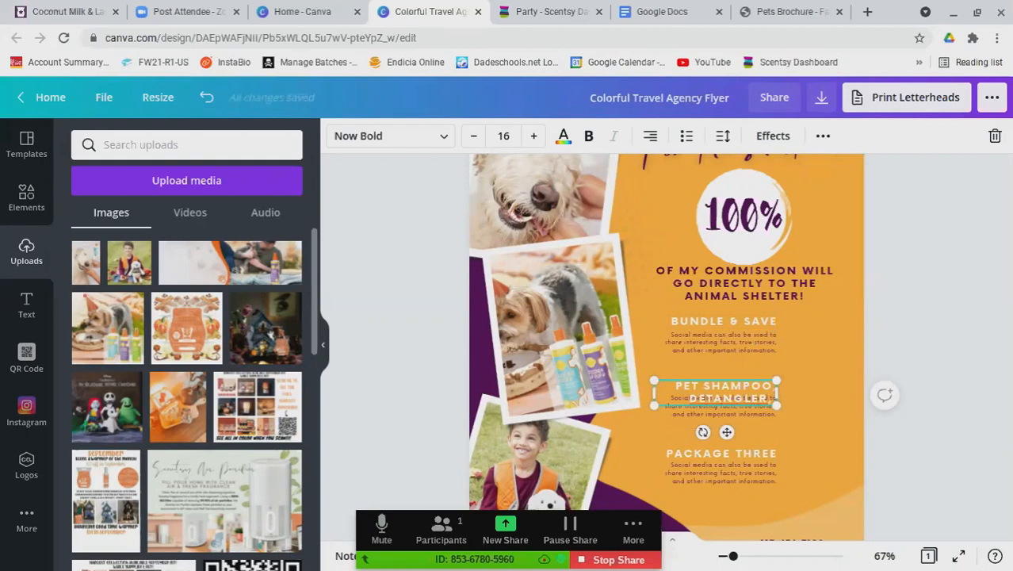
pyautogui.write(' SPRAY')
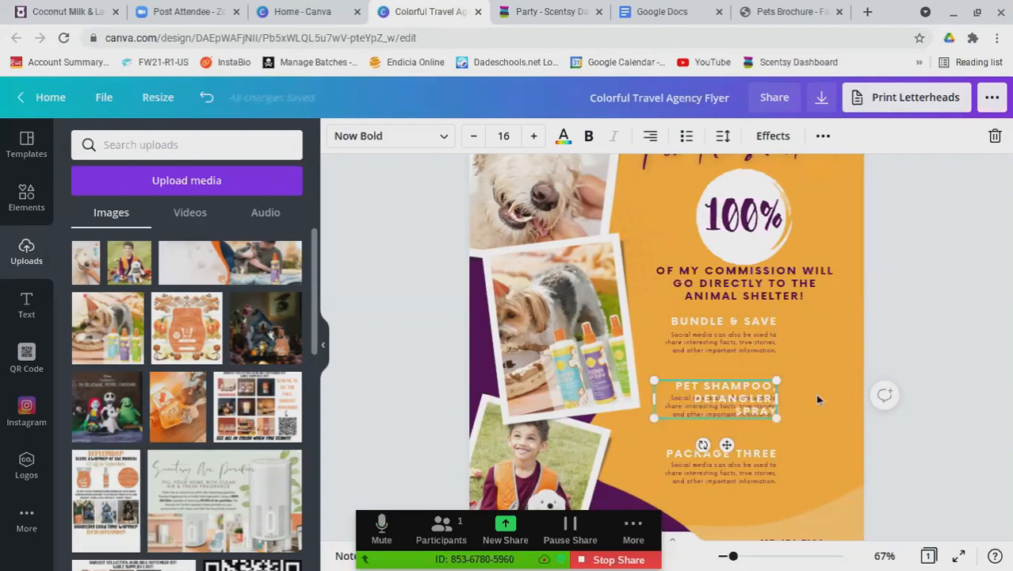
pyautogui.moveTo(779, 398); pyautogui.dragTo(839, 398)
pyautogui.moveTo(655, 391); pyautogui.dragTo(686, 392)
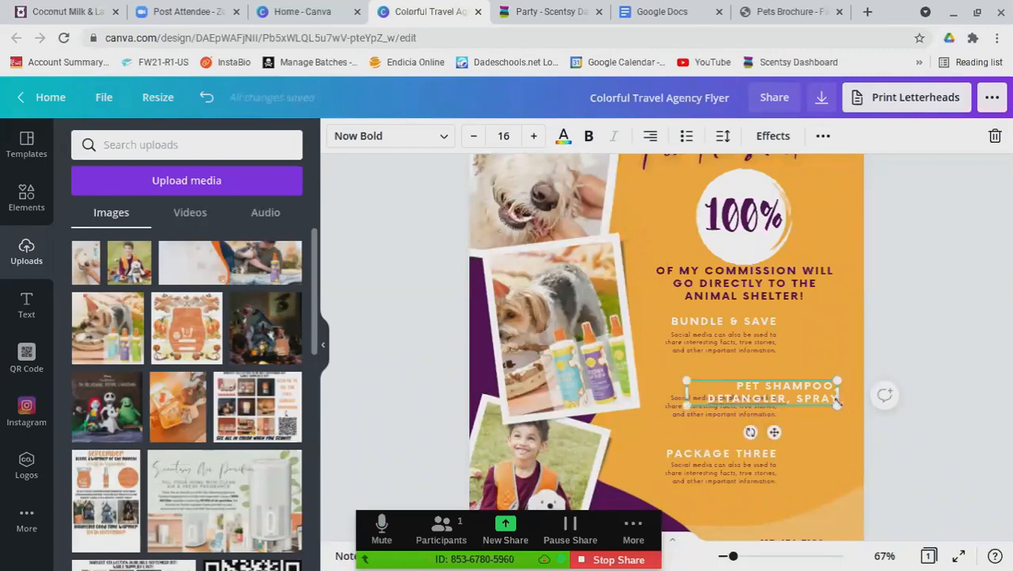
pyautogui.moveTo(766, 415); pyautogui.dragTo(745, 383)
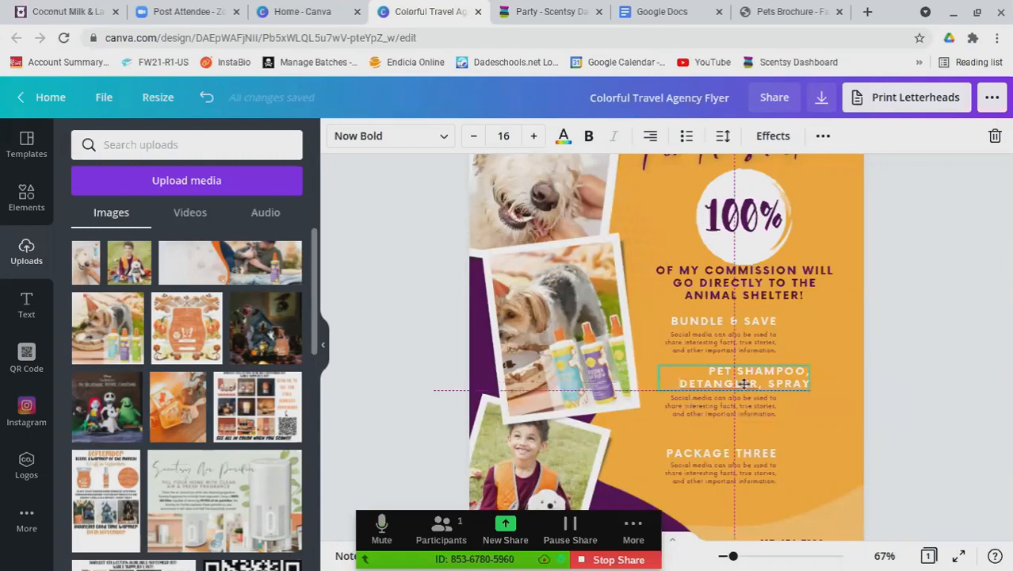
pyautogui.click(650, 136)
pyautogui.click(650, 137)
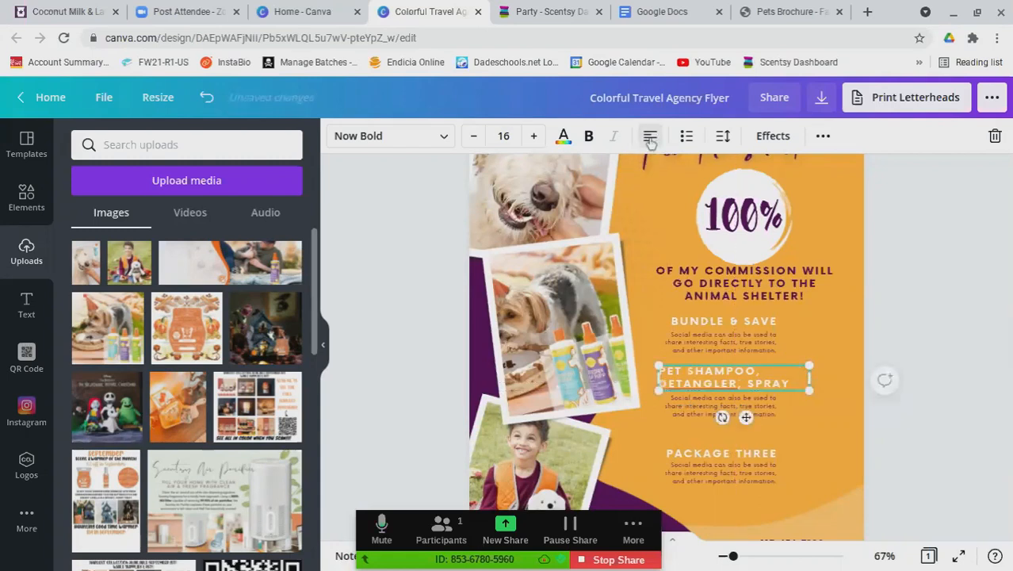
pyautogui.click(650, 136)
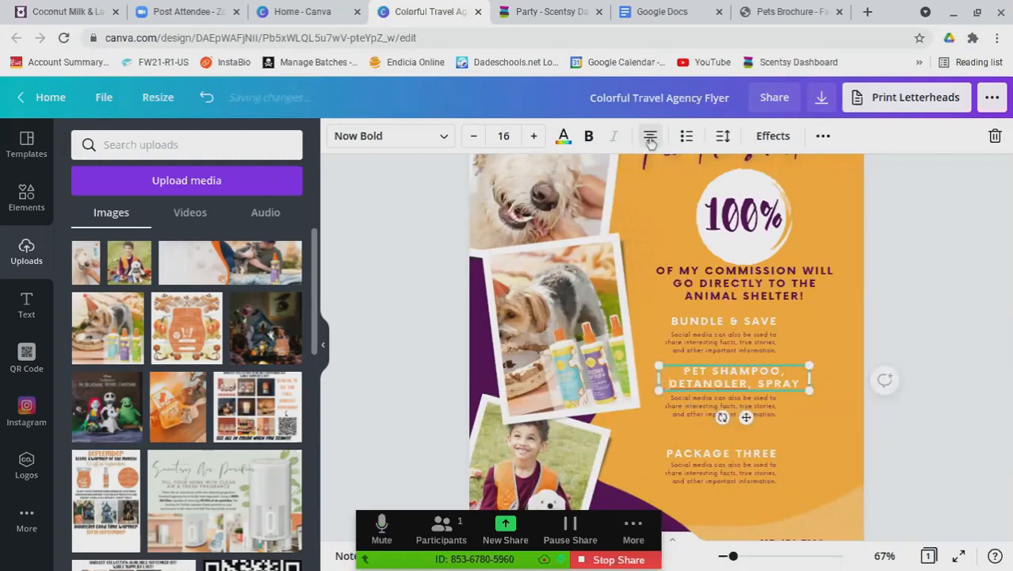
pyautogui.click(838, 423)
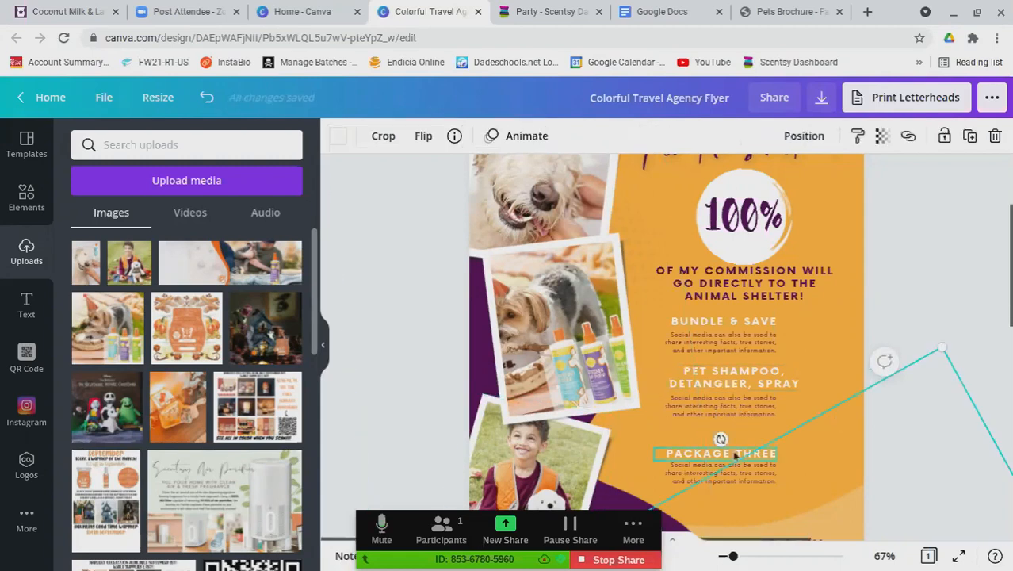
# Retitle PACKAGE THREE as LUKE THE SCENTSY BUDDY and widen its box
pyautogui.click(735, 455)
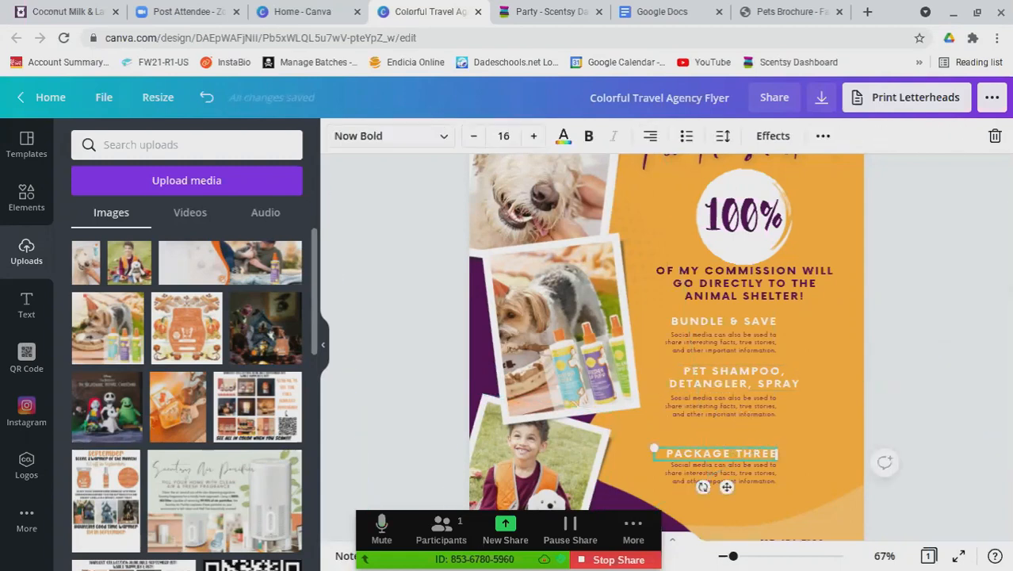
pyautogui.hotkey('ctrl', 'a')
pyautogui.press('BackSpace')
pyautogui.write('LUKE THE SCENTSY BUDDY')
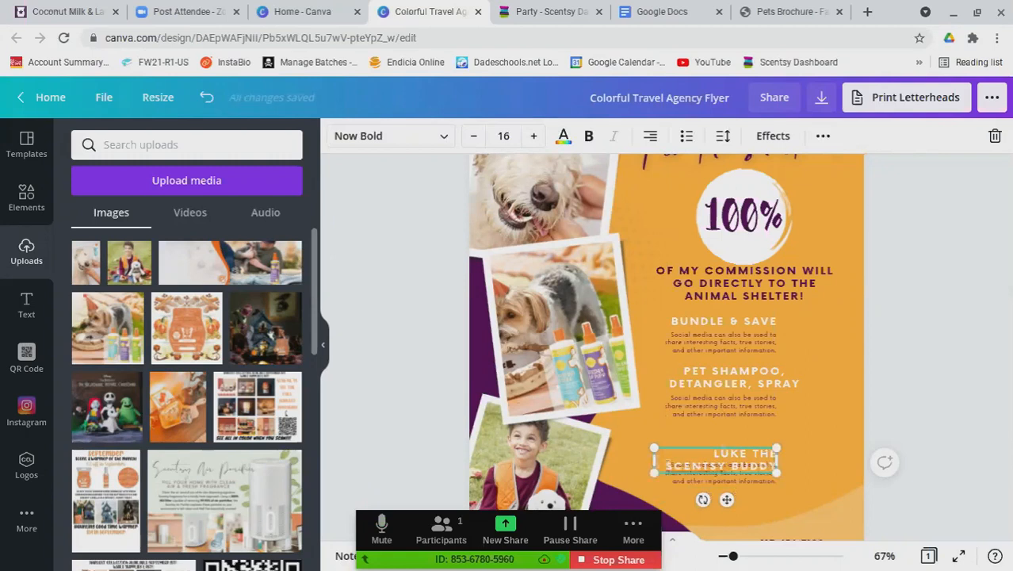
pyautogui.moveTo(654, 459); pyautogui.dragTo(585, 455)
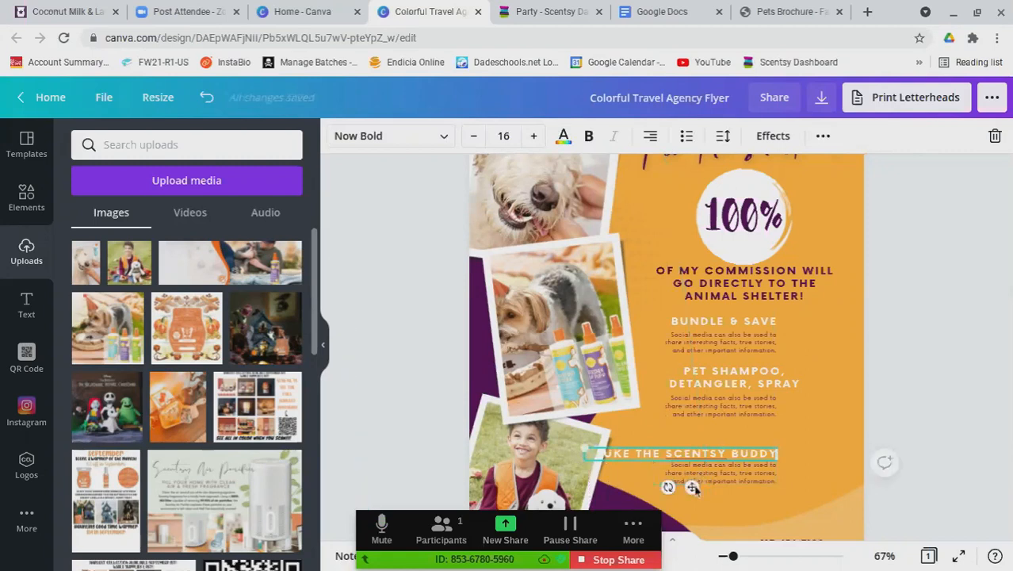
pyautogui.moveTo(694, 487); pyautogui.dragTo(729, 490)
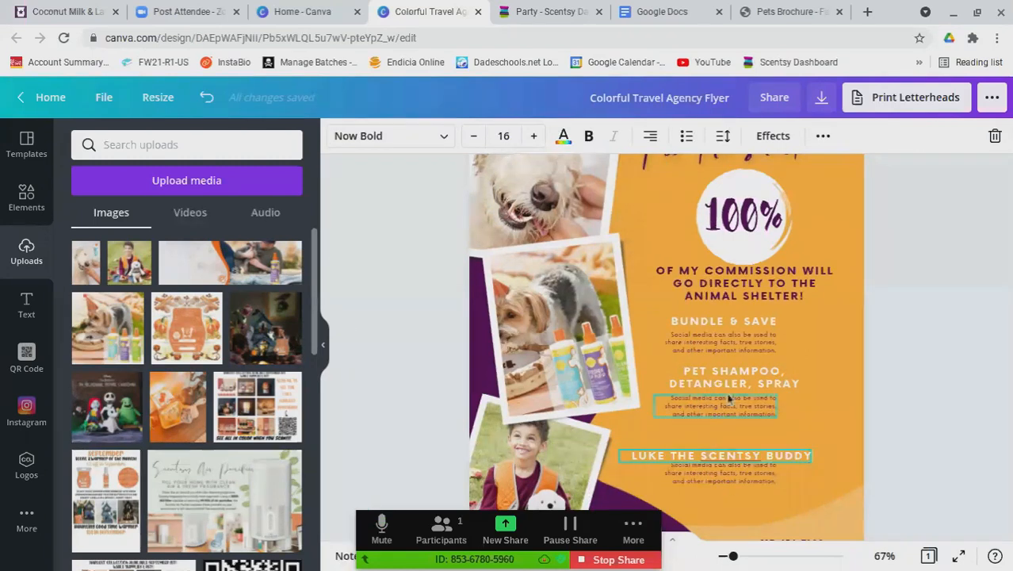
# Align the three package headings with their descriptions
pyautogui.moveTo(741, 384); pyautogui.dragTo(725, 380)
pyautogui.moveTo(746, 325)
pyautogui.mouseDown()
pyautogui.moveTo(730, 323)
pyautogui.moveTo(744, 321)
pyautogui.mouseUp()
pyautogui.click(747, 348)
pyautogui.click(750, 382)
pyautogui.moveTo(753, 379); pyautogui.dragTo(752, 379)
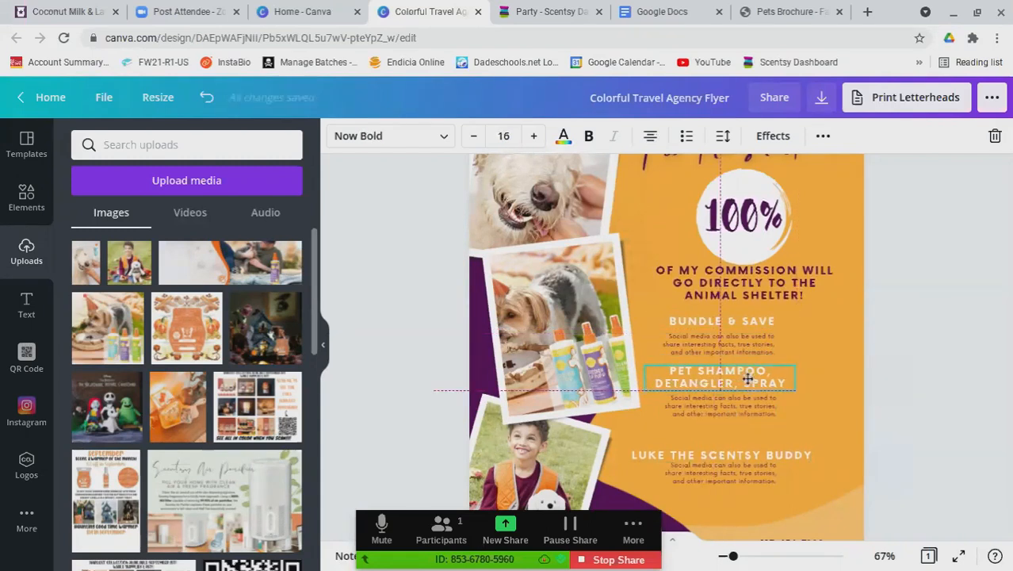
pyautogui.click(751, 410)
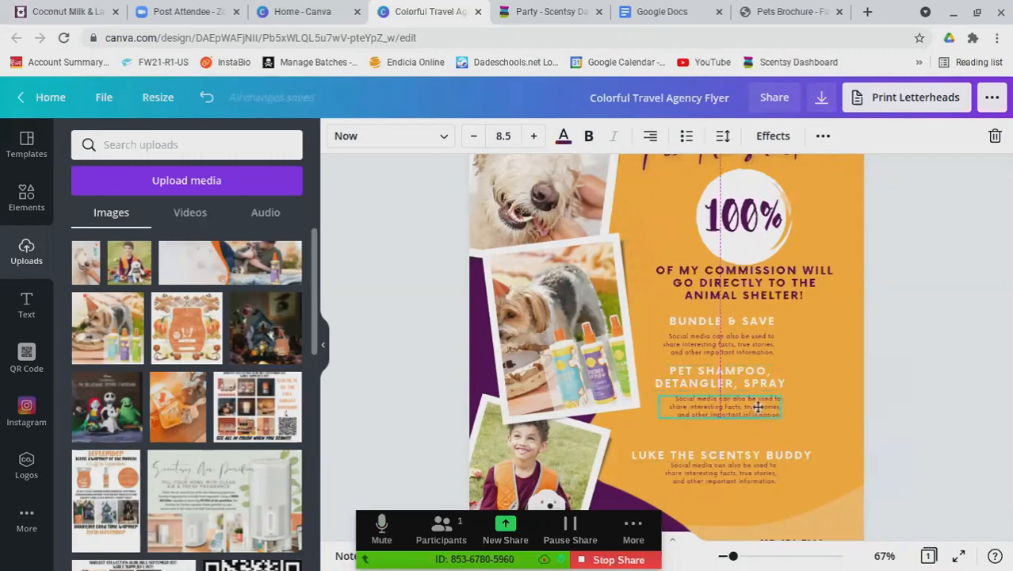
pyautogui.click(764, 454)
pyautogui.moveTo(764, 453); pyautogui.dragTo(763, 476)
pyautogui.click(970, 320)
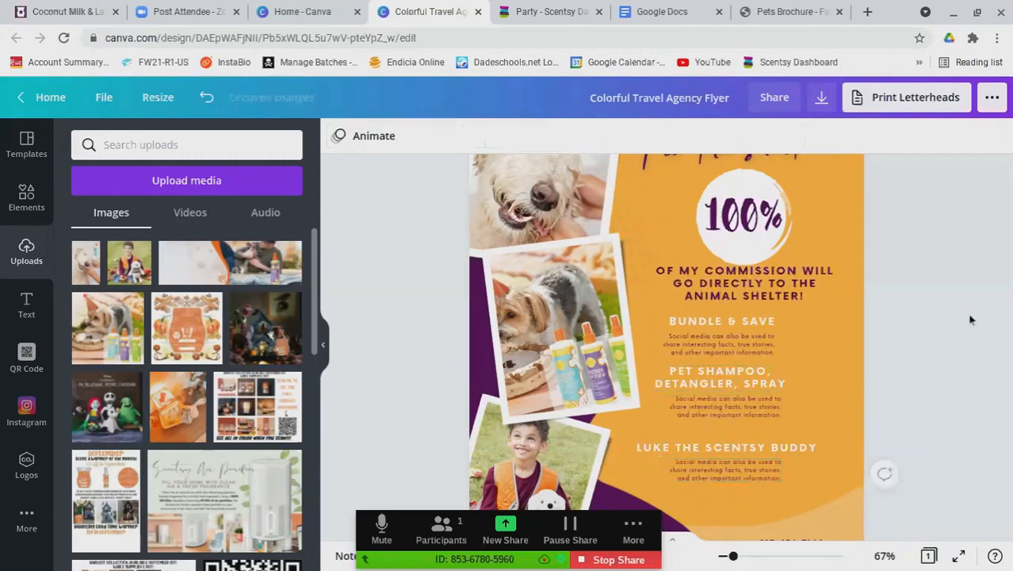
# Shift all headings and descriptions right as one group, then go to the Scentsy tab
pyautogui.scroll(-2, 844, 415)
pyautogui.moveTo(802, 251); pyautogui.dragTo(686, 405)
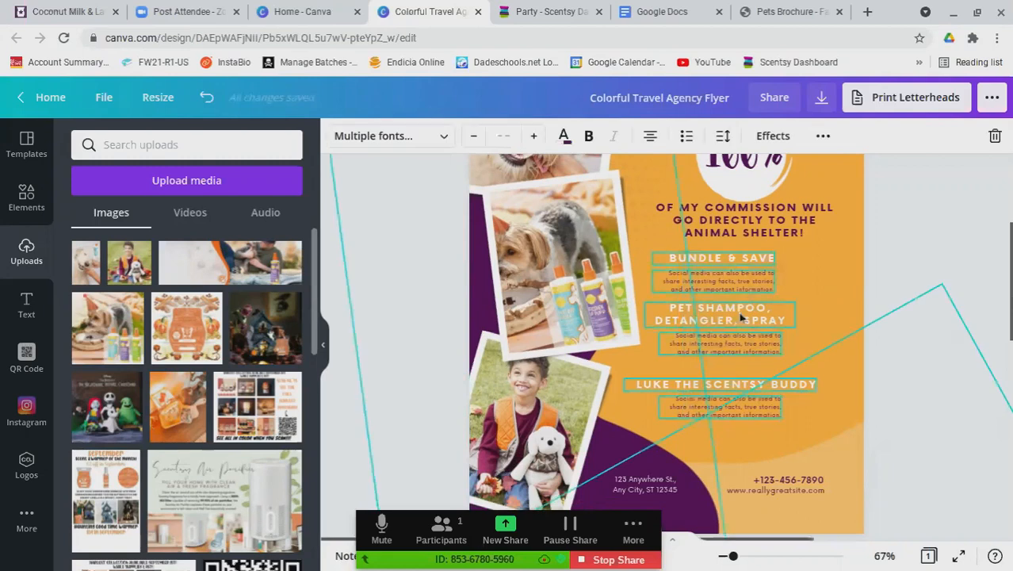
pyautogui.moveTo(743, 312); pyautogui.dragTo(760, 318)
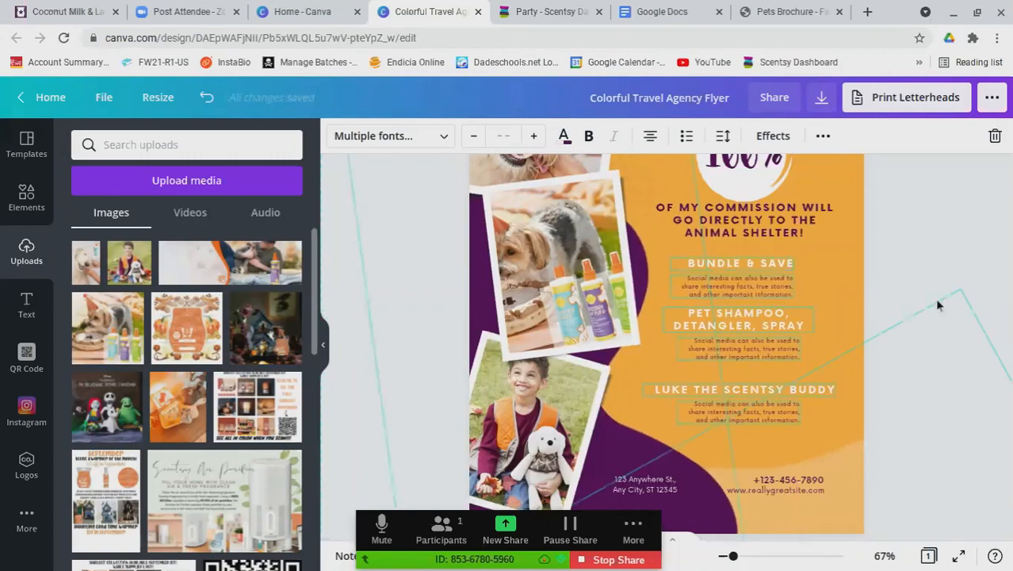
pyautogui.click(898, 245)
pyautogui.click(755, 283)
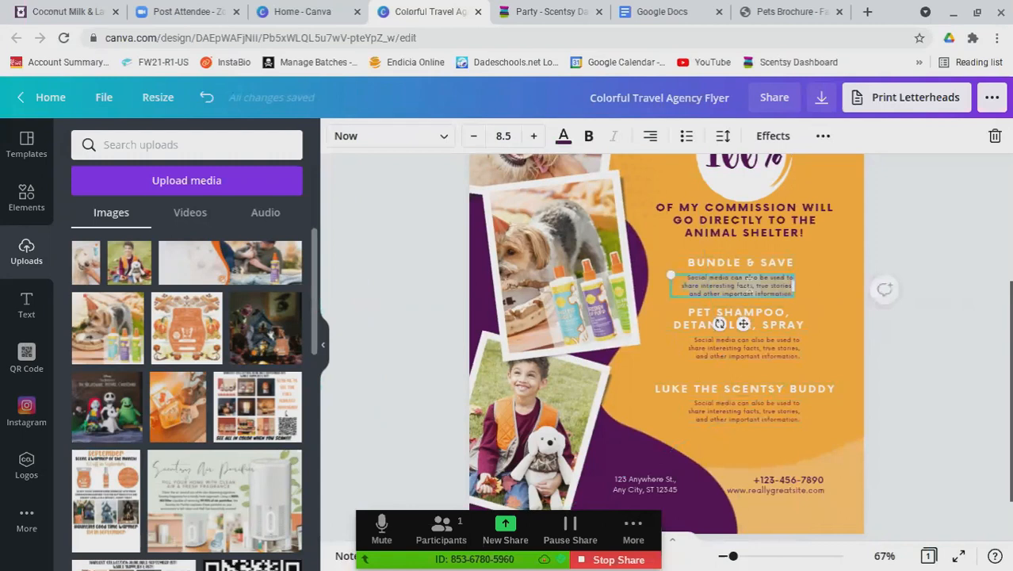
pyautogui.click(529, 12)
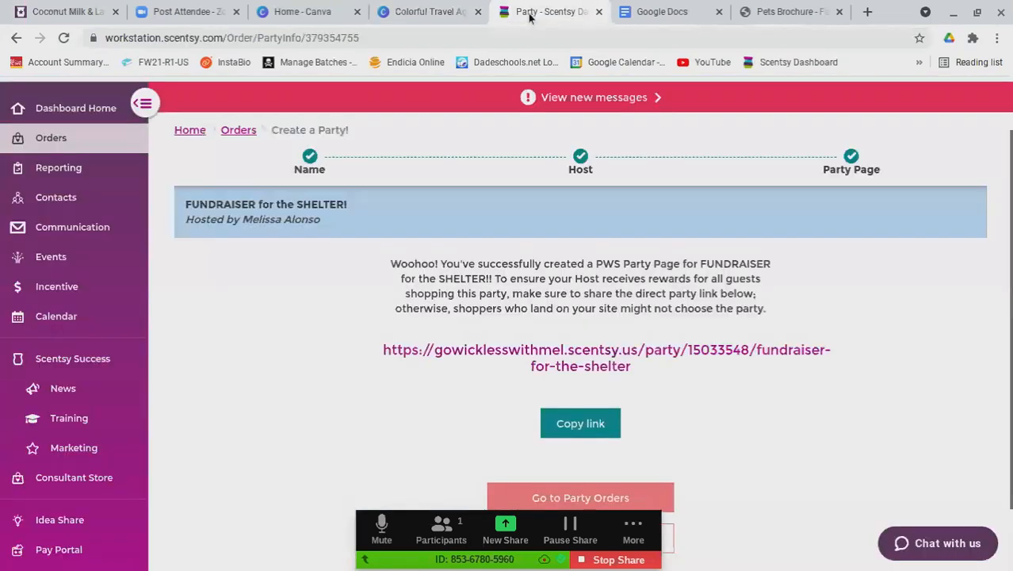
# Search Scentsy resources for 'pet' and open the Pets Brochure - Fall/Winter 2021 asset
pyautogui.scroll(1, 377, 165)
pyautogui.click(898, 125)
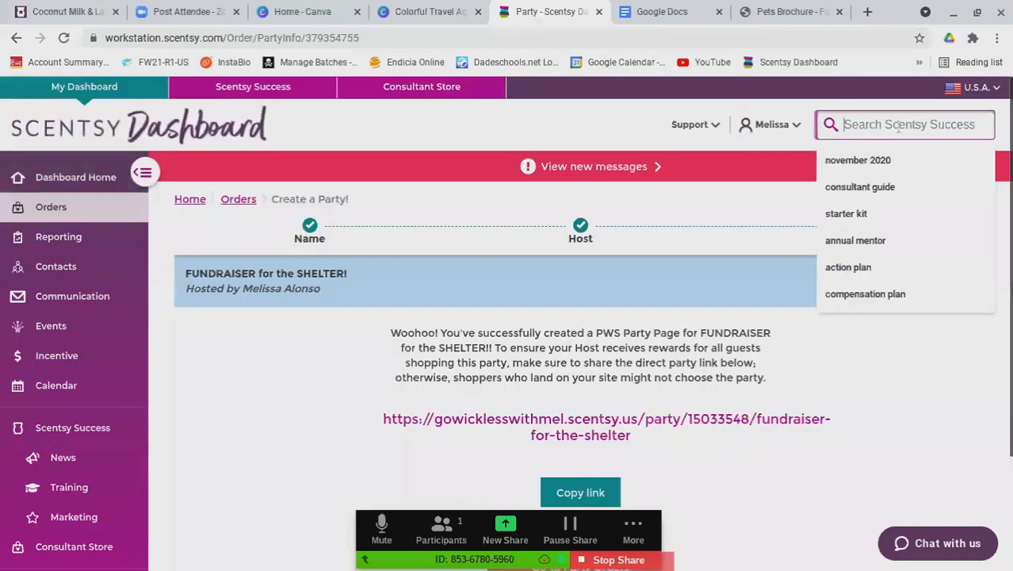
pyautogui.write('pet')
pyautogui.press('Return')
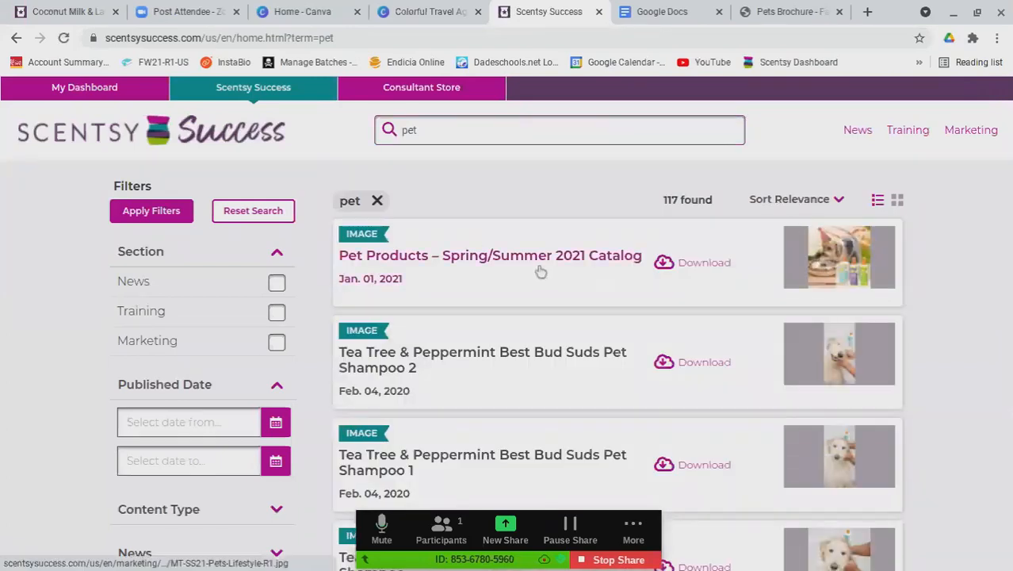
pyautogui.scroll(-2, 515, 321)
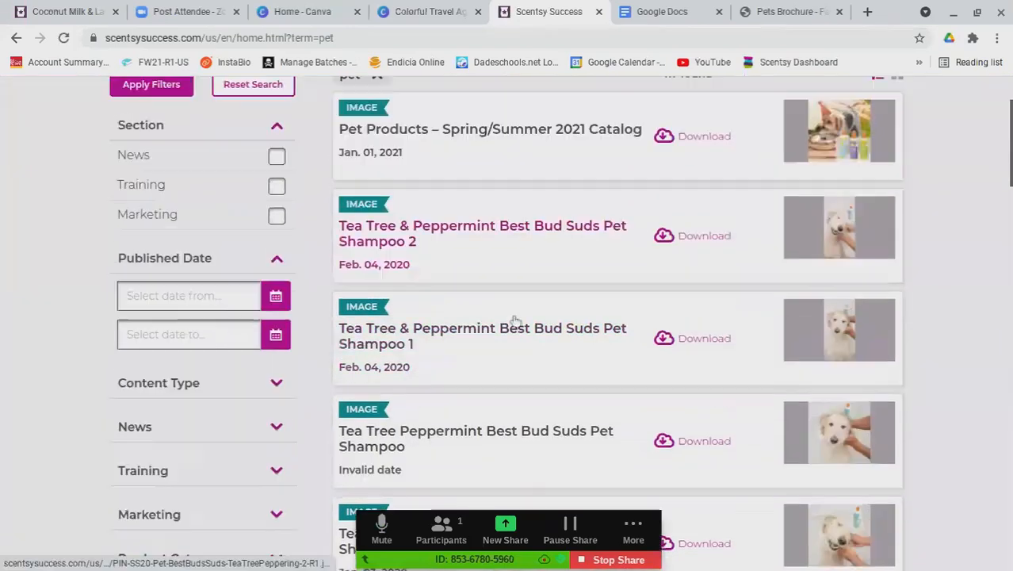
pyautogui.scroll(-6, 515, 321)
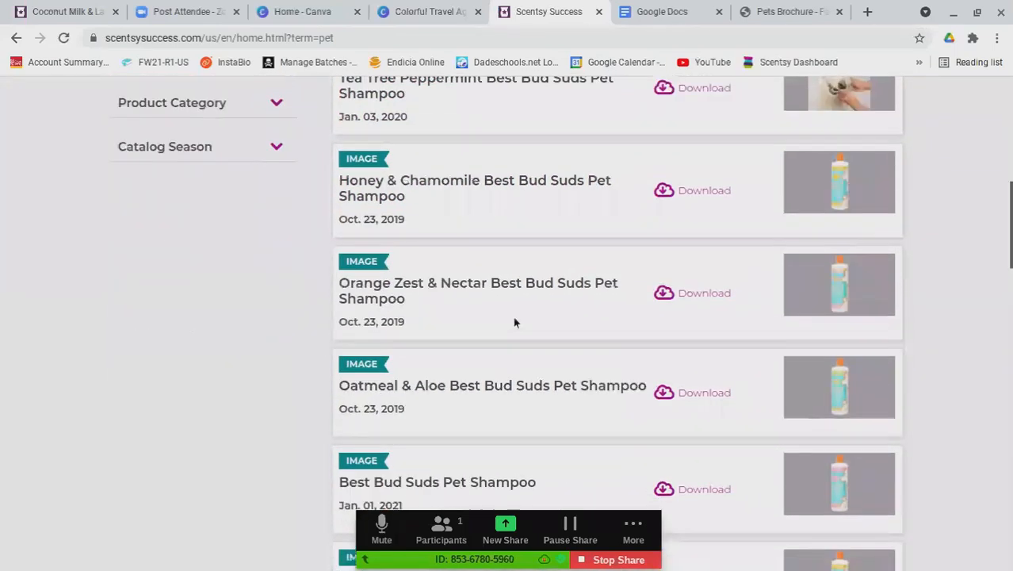
pyautogui.scroll(-8, 514, 322)
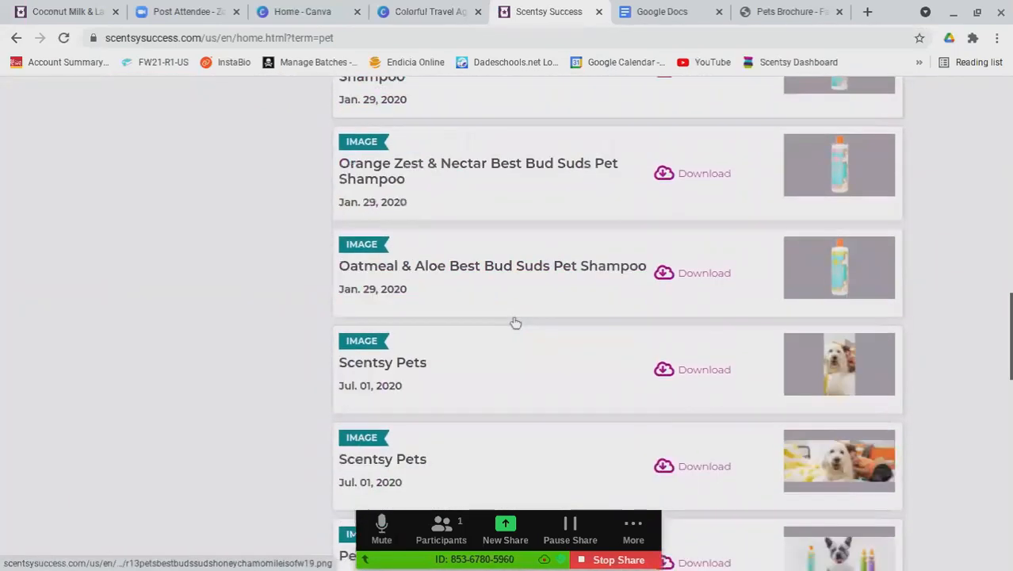
pyautogui.scroll(-4, 515, 325)
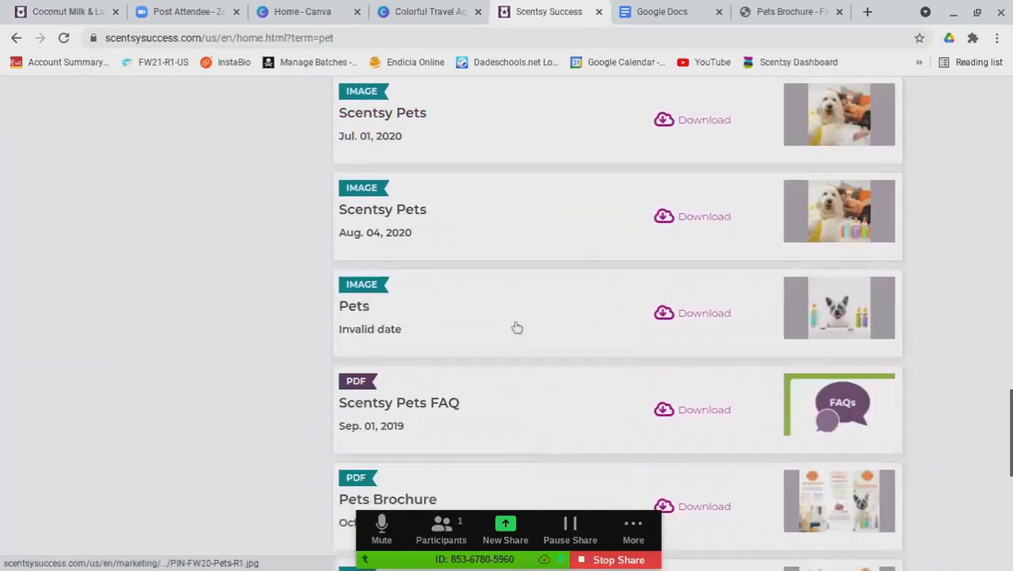
pyautogui.scroll(-2, 515, 327)
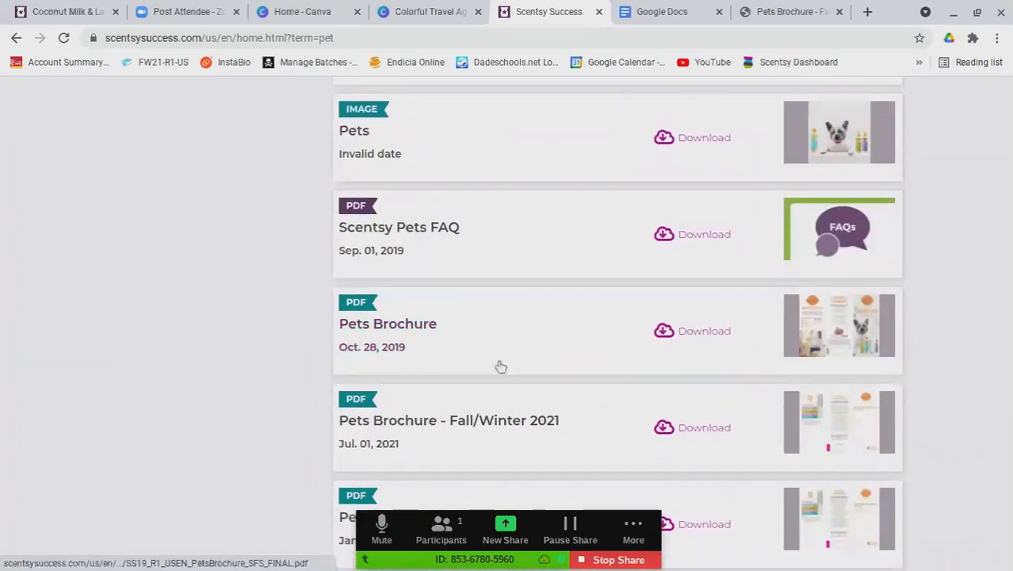
pyautogui.click(483, 422)
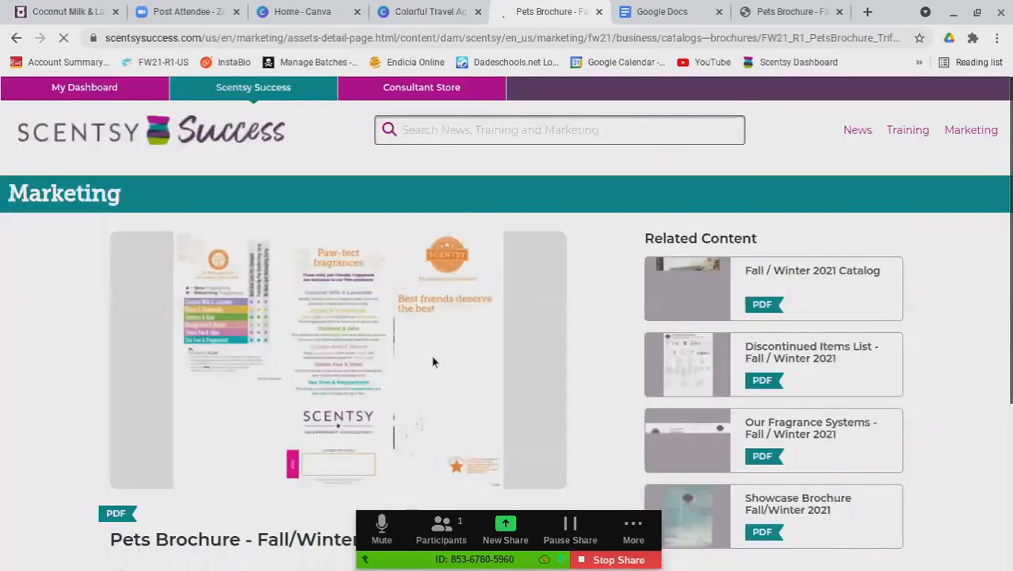
# Download the original Pets Brochure PDF and show it in its Downloads folder
pyautogui.scroll(-2, 229, 367)
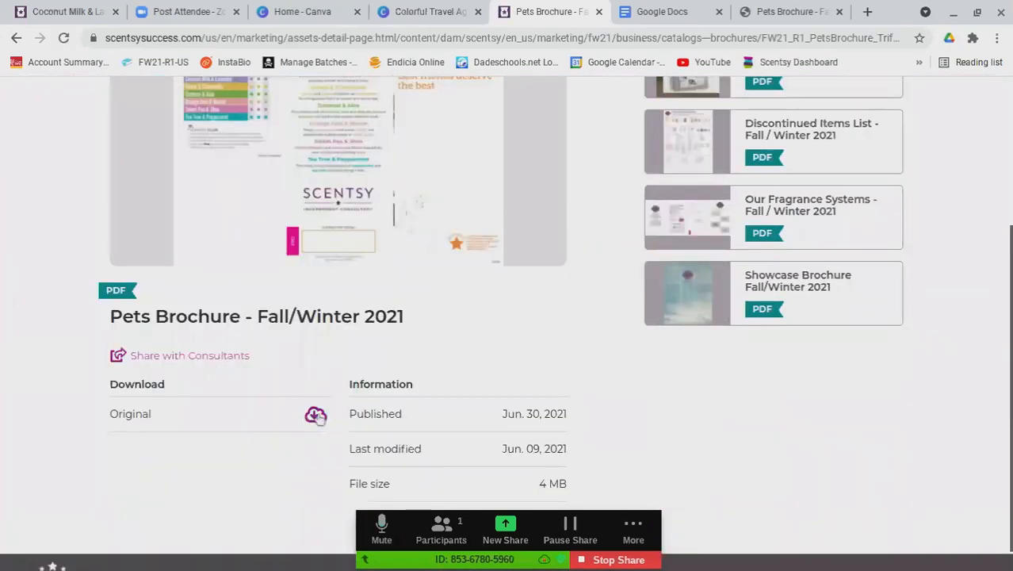
pyautogui.click(344, 410)
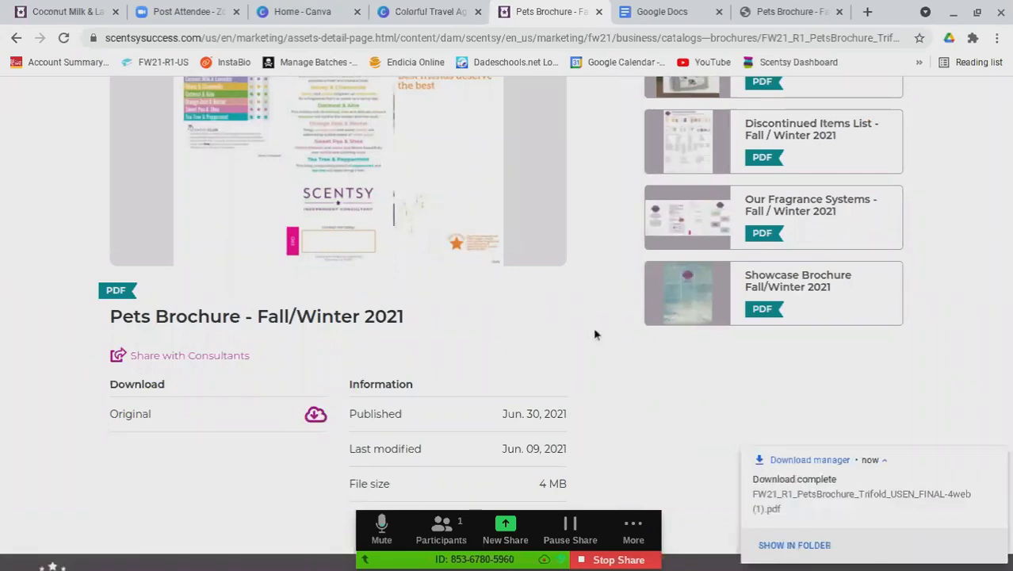
pyautogui.click(777, 551)
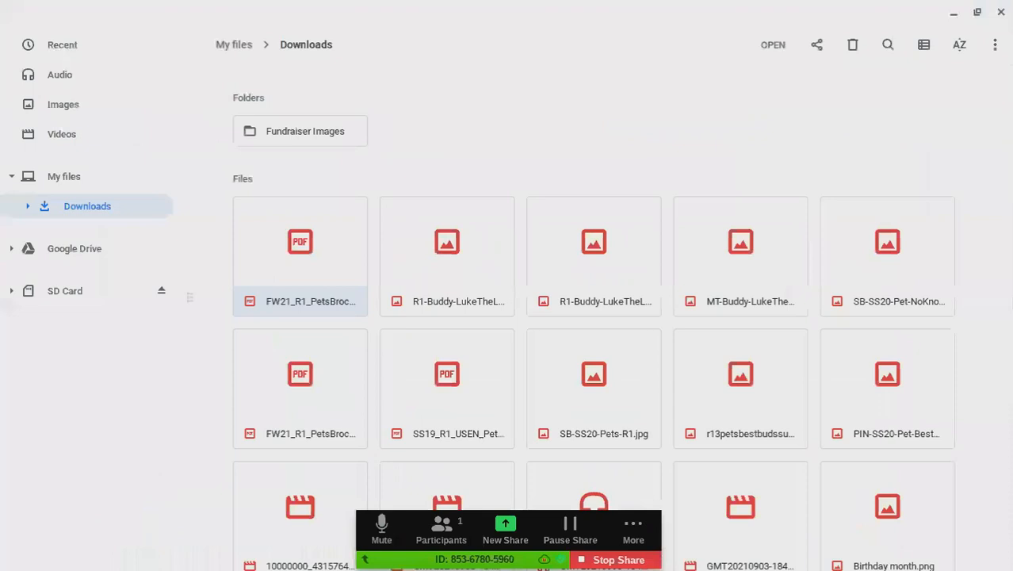
# Open the FW21 Pets Brochure PDF from Downloads in Chrome
pyautogui.click(316, 131)
pyautogui.click(321, 261)
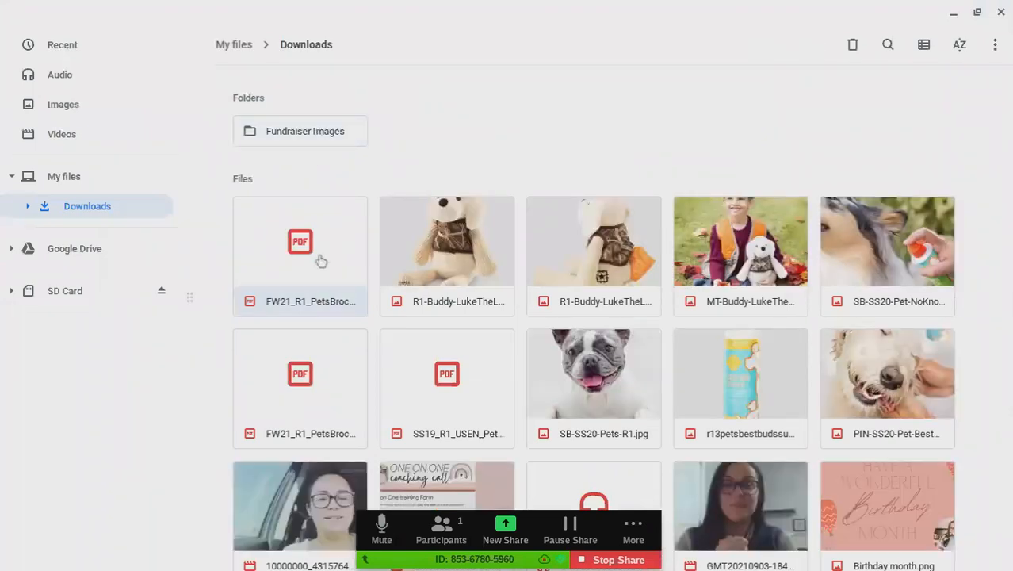
pyautogui.doubleClick(321, 261)
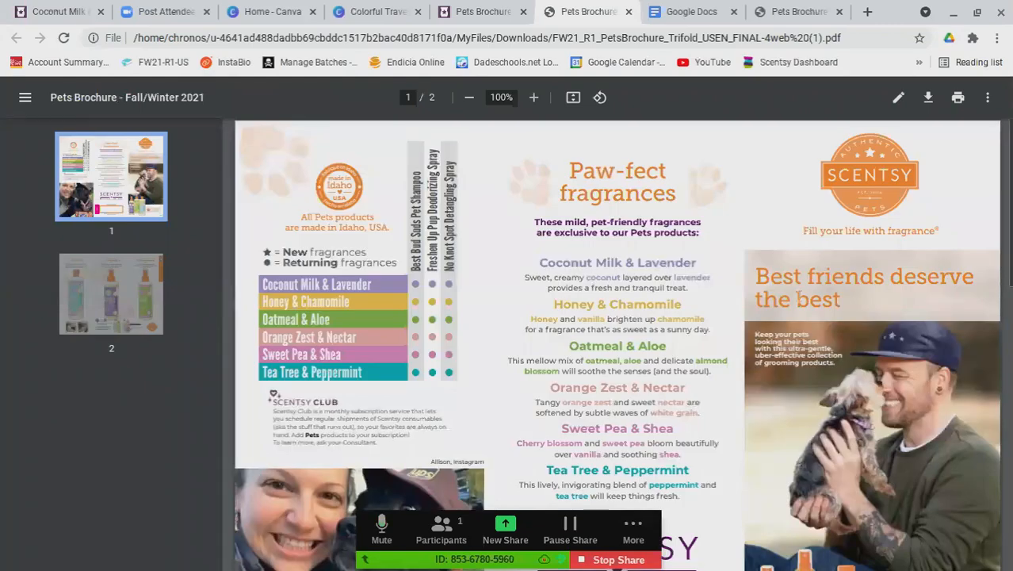
# On the brochure's page 2, select the Best Bud Suds Pet Shampoo description, then return to Canva
pyautogui.scroll(-1, 798, 296)
pyautogui.click(111, 294)
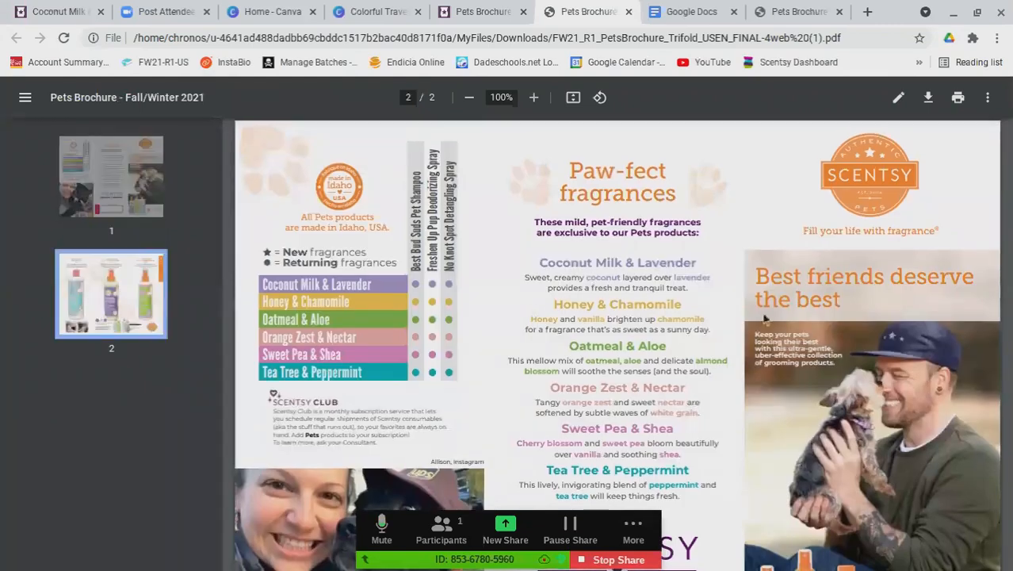
pyautogui.moveTo(286, 195); pyautogui.dragTo(445, 222)
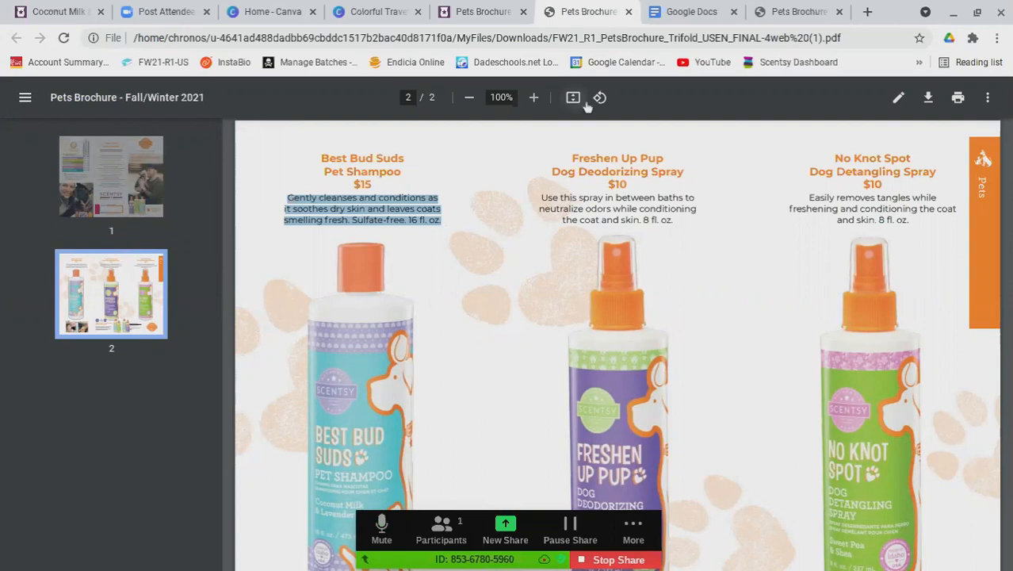
pyautogui.click(357, 20)
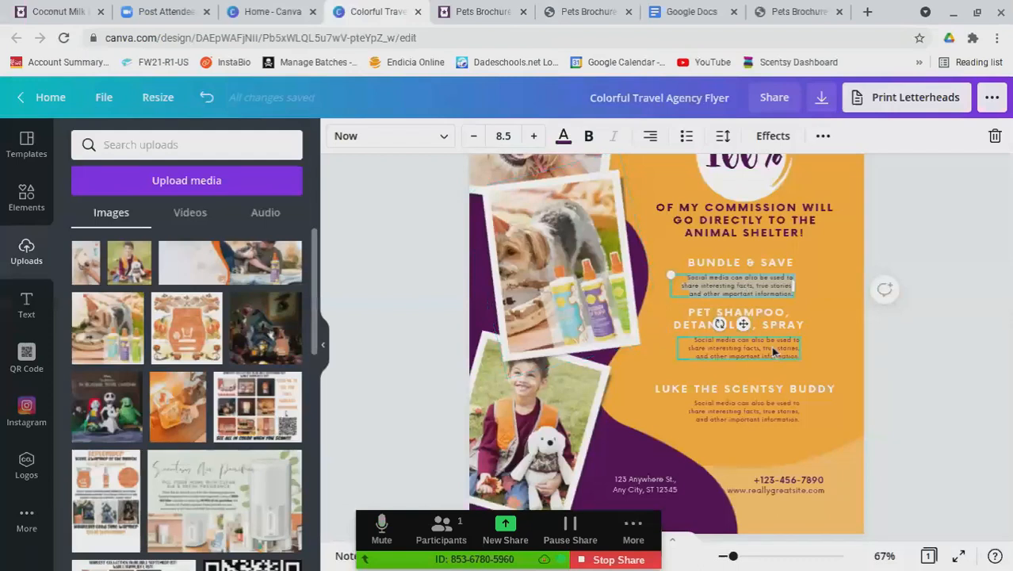
# Paste the Best Bud Suds text as the shampoo description and fit it in place
pyautogui.click(773, 349)
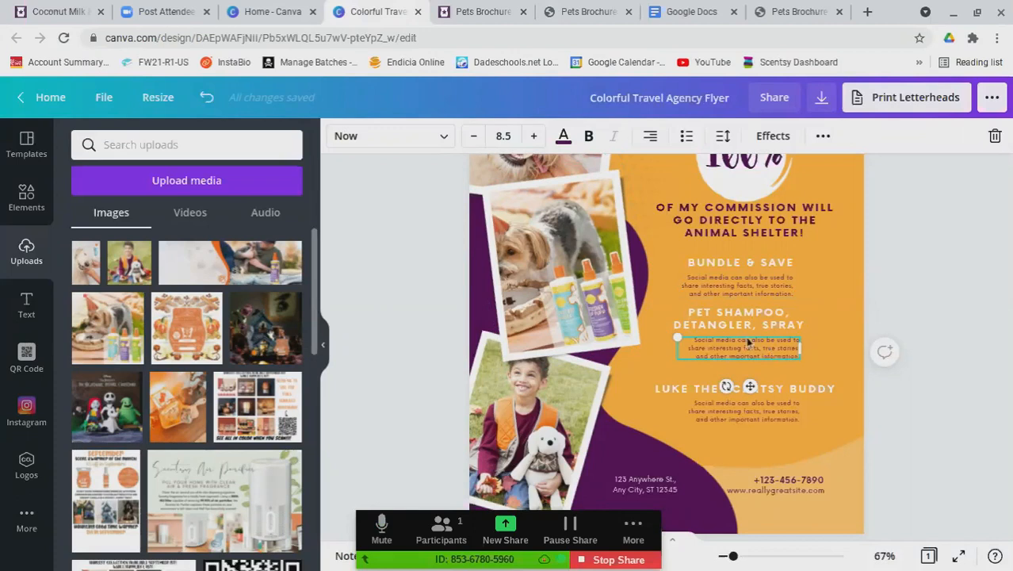
pyautogui.write('GENTLY CLEANSES AND CONDITIONS AS IT SOOTHES DRY SKIN AND LEAVES COATS SMELLING FRESH. SULFATE-FREE. 16 FL. OZ.')
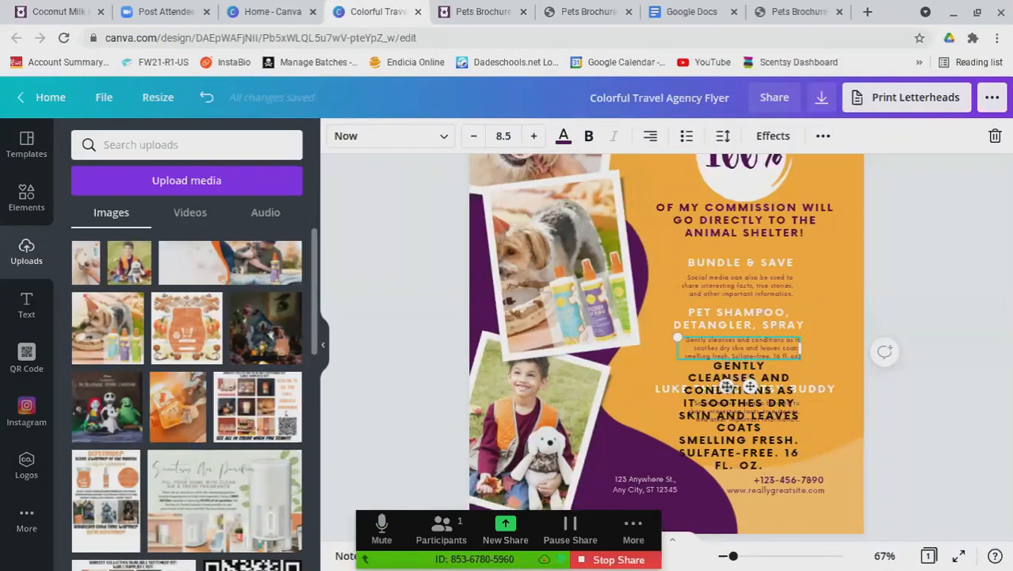
pyautogui.moveTo(749, 386); pyautogui.dragTo(684, 355)
pyautogui.click(759, 463)
pyautogui.press('Delete')
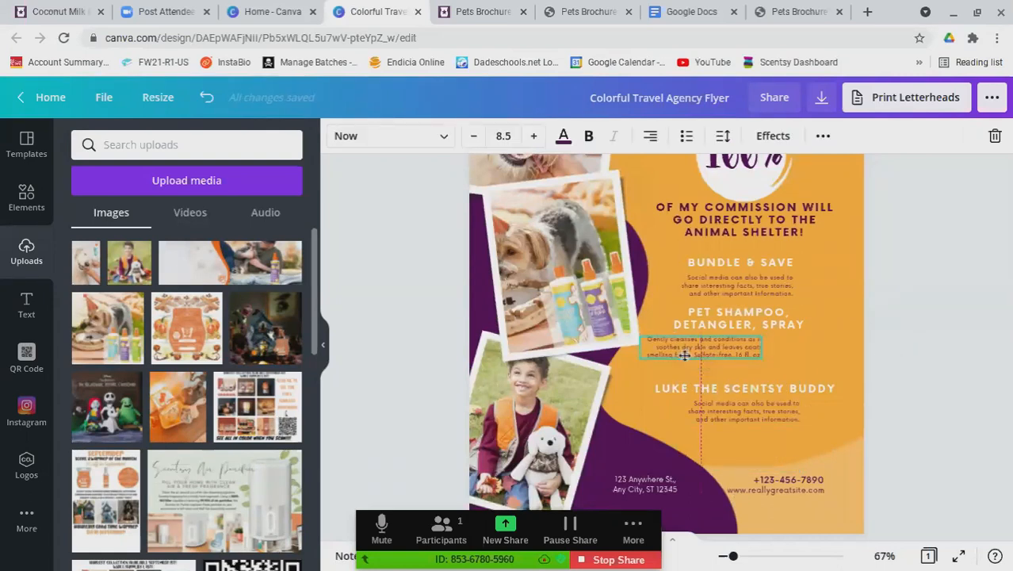
pyautogui.moveTo(763, 358)
pyautogui.mouseDown()
pyautogui.moveTo(739, 364)
pyautogui.moveTo(771, 373)
pyautogui.mouseUp()
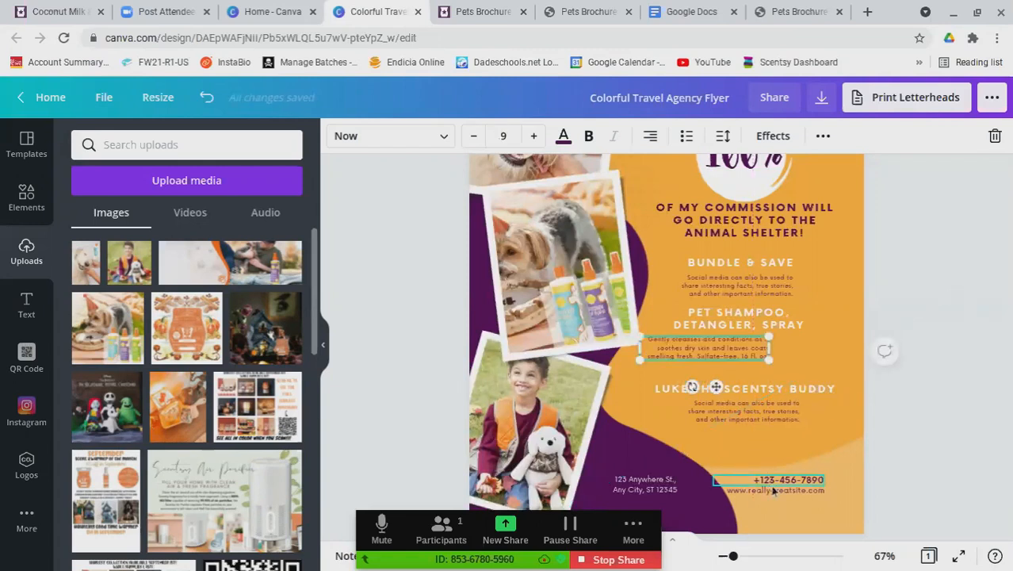
# Delete the phone, website and address footer text, and move the Luke section lower
pyautogui.click(770, 482)
pyautogui.press('Delete')
pyautogui.click(764, 490)
pyautogui.press('Delete')
pyautogui.click(644, 483)
pyautogui.press('Delete')
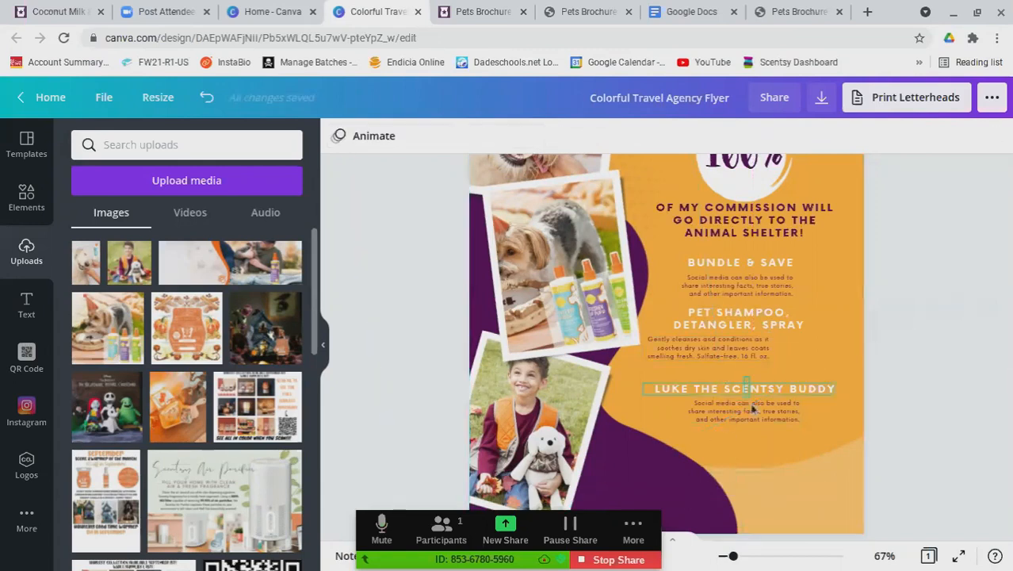
pyautogui.click(711, 404)
pyautogui.moveTo(701, 388); pyautogui.dragTo(704, 425)
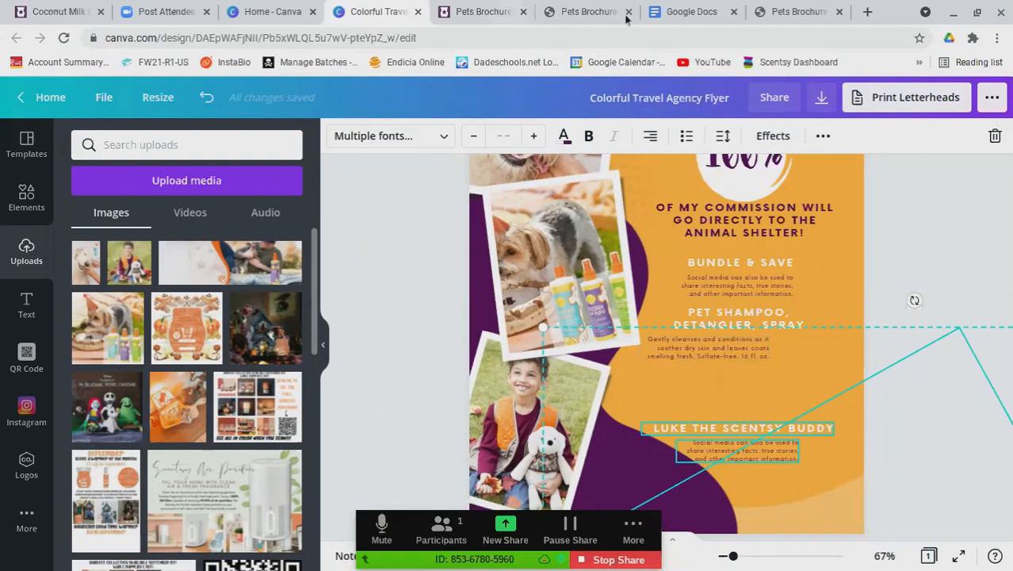
# Copy the Freshen Up Pup spray description and duplicate the shampoo description box below it
pyautogui.click(588, 12)
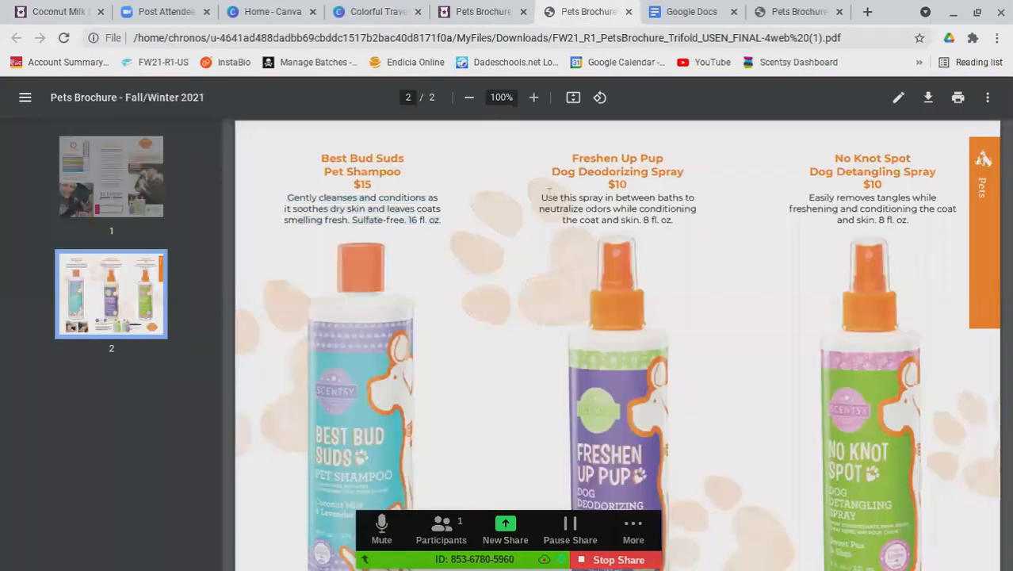
pyautogui.moveTo(542, 197); pyautogui.dragTo(679, 224)
pyautogui.hotkey('ctrl', 'c')
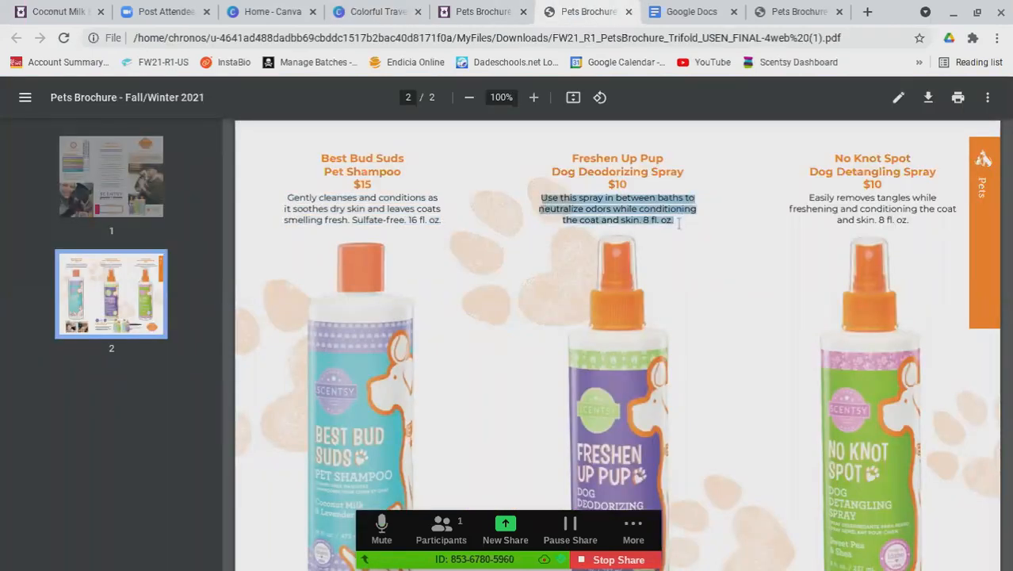
pyautogui.click(518, 22)
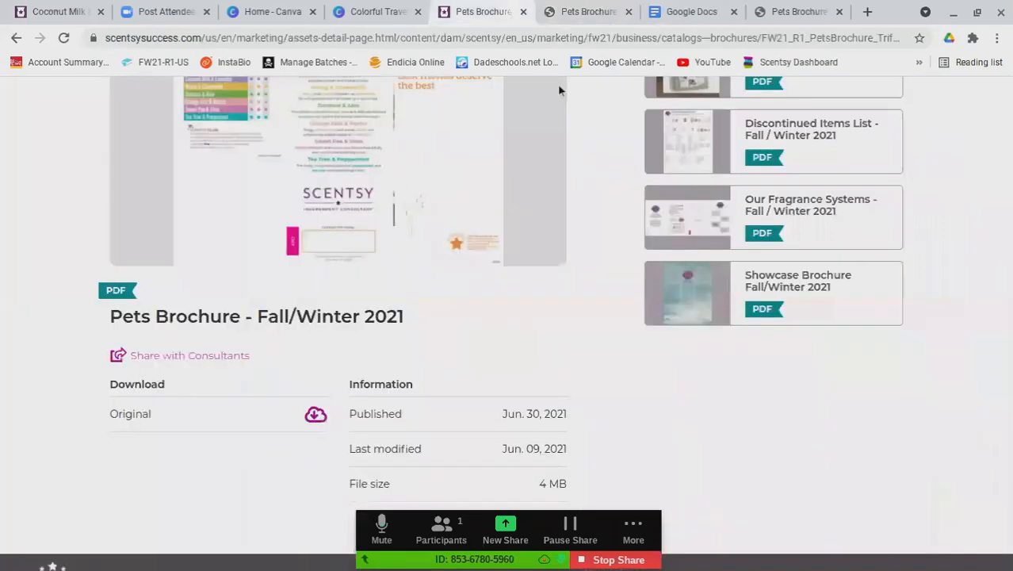
pyautogui.click(376, 12)
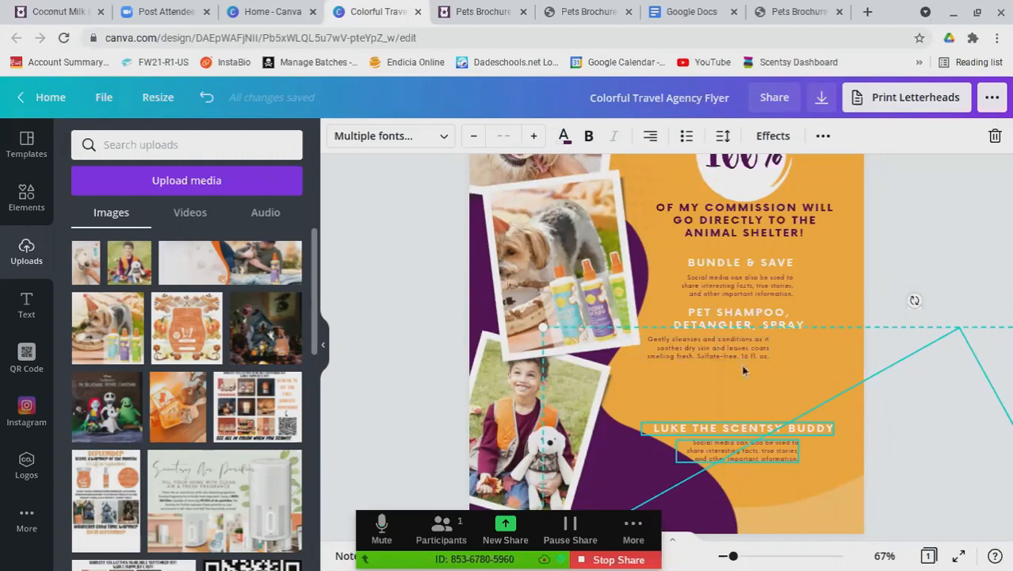
pyautogui.click(830, 269)
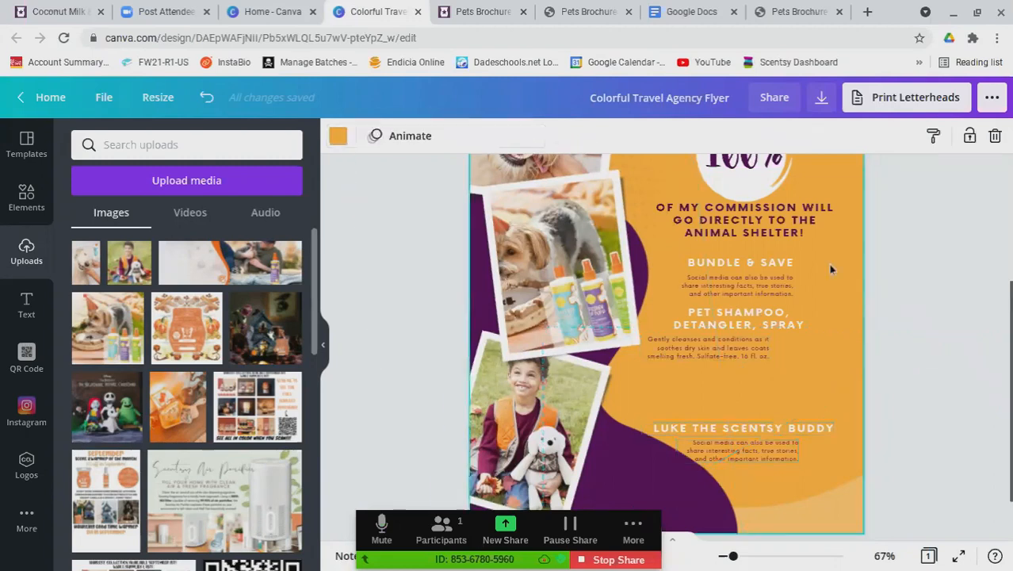
pyautogui.write('USE THIS SPRAY IN BETWEEN BATHS TO NEUTRALIZE ODORS WHILE CONDITIONING THE COAT AND SKIN. 8 FL. OZ.')
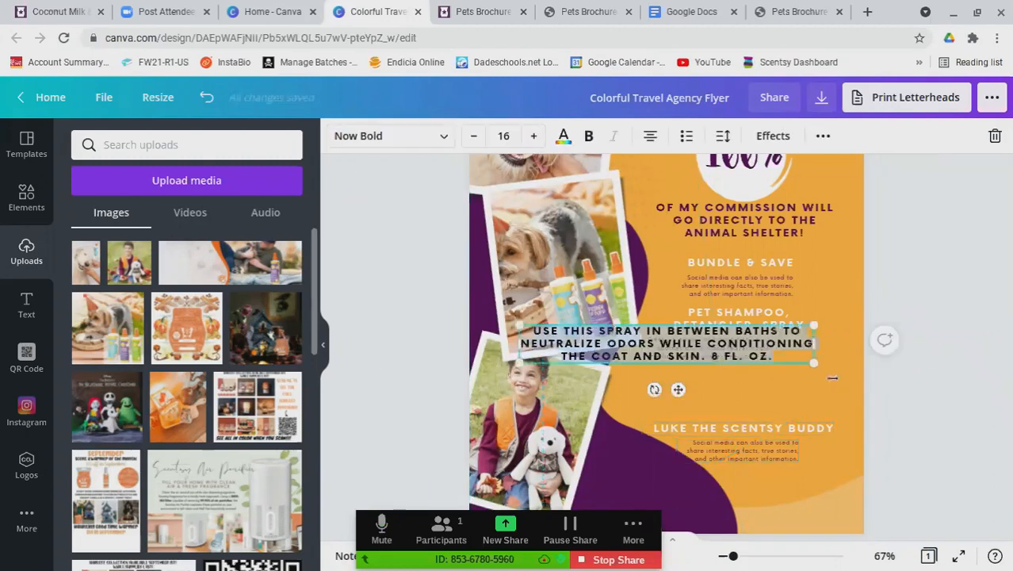
pyautogui.press('Delete')
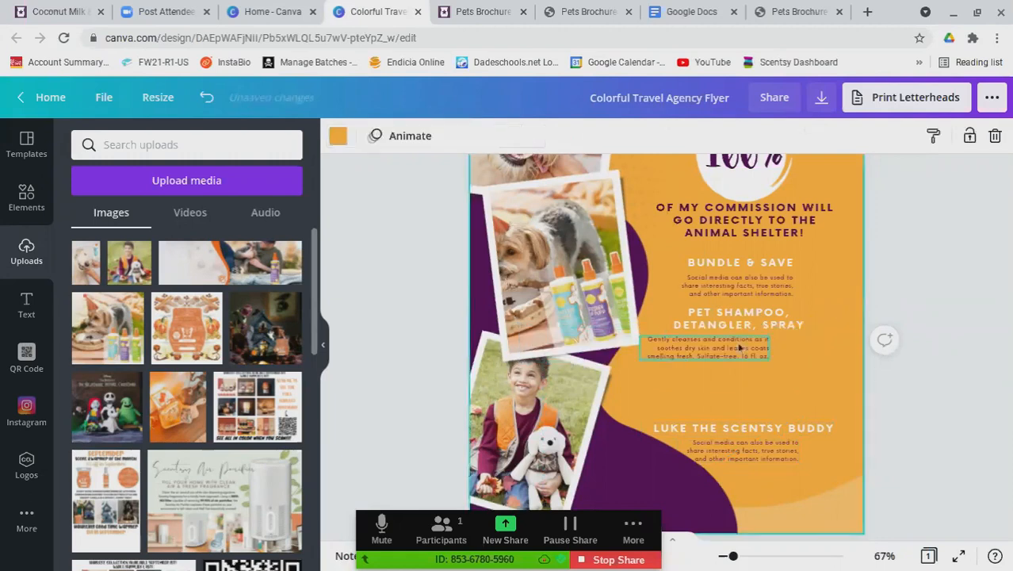
pyautogui.click(720, 361)
pyautogui.moveTo(721, 361); pyautogui.dragTo(741, 390)
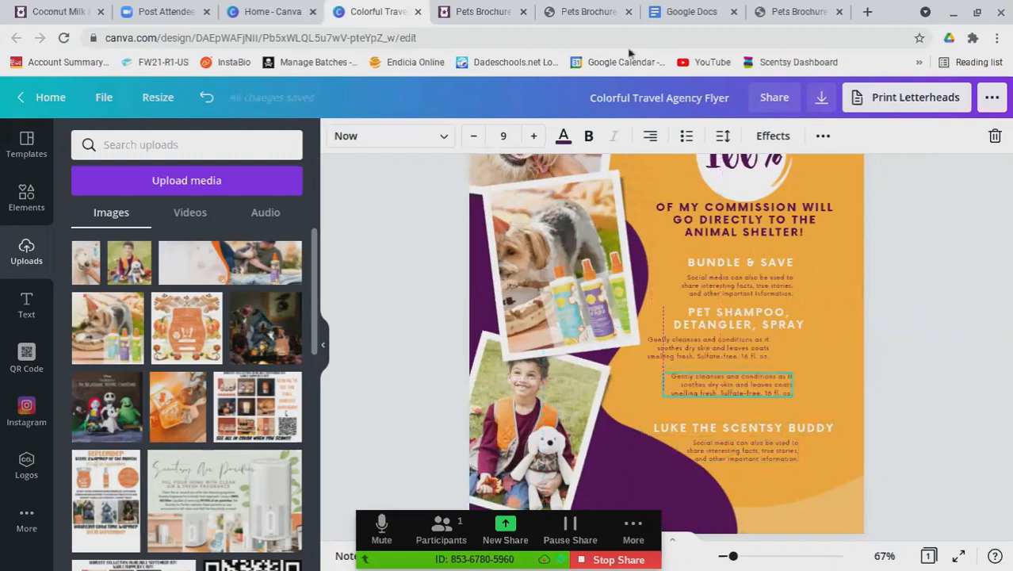
# Paste the spray description into the duplicated box
pyautogui.click(586, 11)
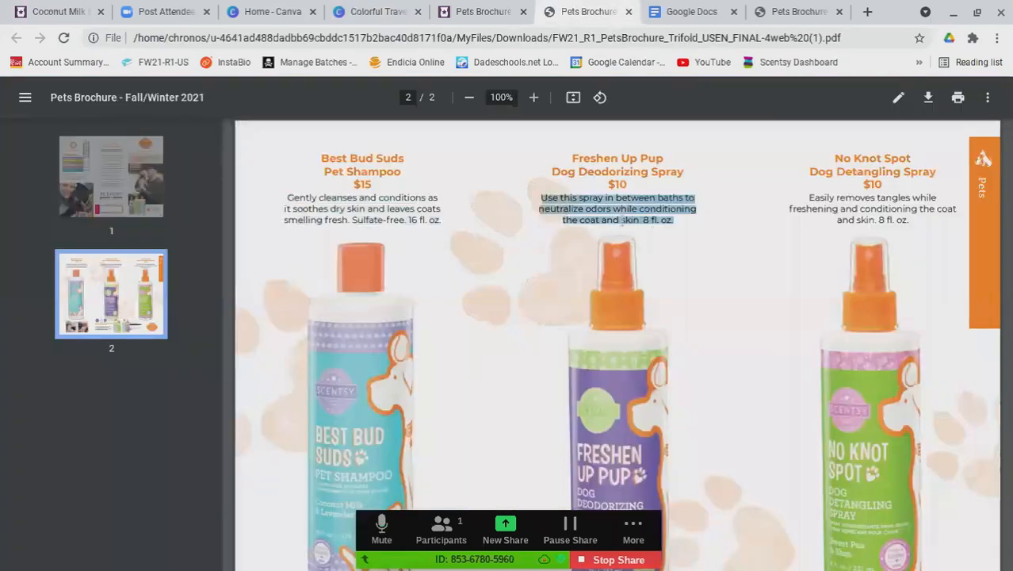
pyautogui.click(395, 10)
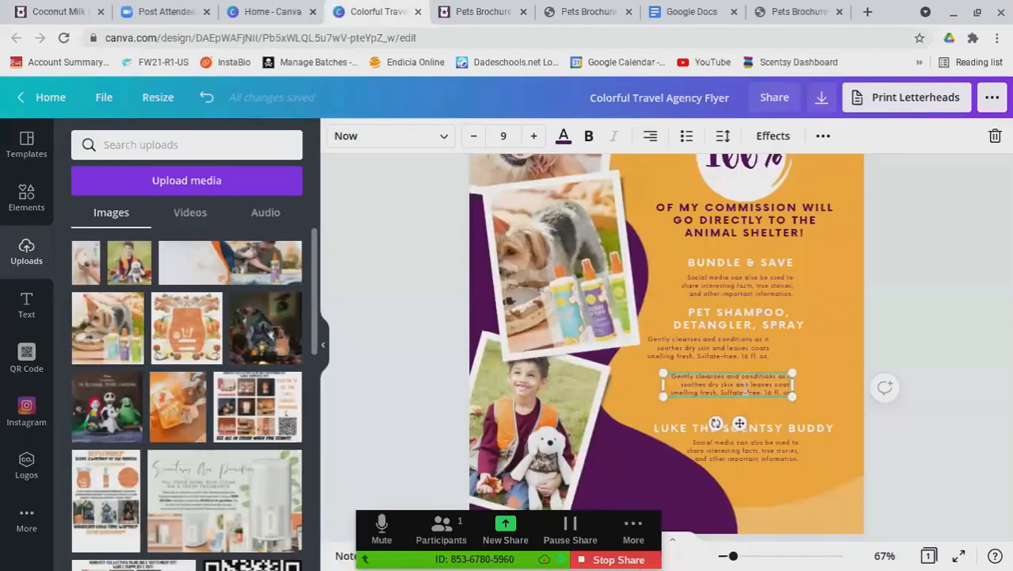
pyautogui.hotkey('ctrl', 'v')
pyautogui.click(777, 347)
# Duplicate the description box again and place it above the LUKE heading, lowering the Luke text
pyautogui.click(720, 351)
pyautogui.hotkey('ctrl', 'd')
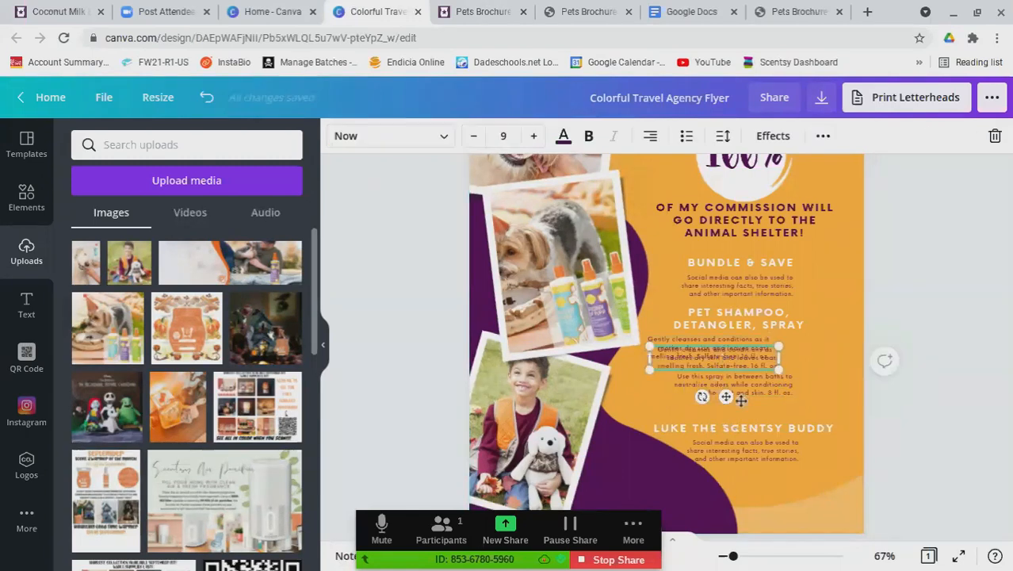
pyautogui.moveTo(741, 400); pyautogui.dragTo(718, 473)
pyautogui.click(718, 452)
pyautogui.moveTo(690, 438); pyautogui.dragTo(702, 448)
pyautogui.moveTo(735, 415); pyautogui.dragTo(744, 423)
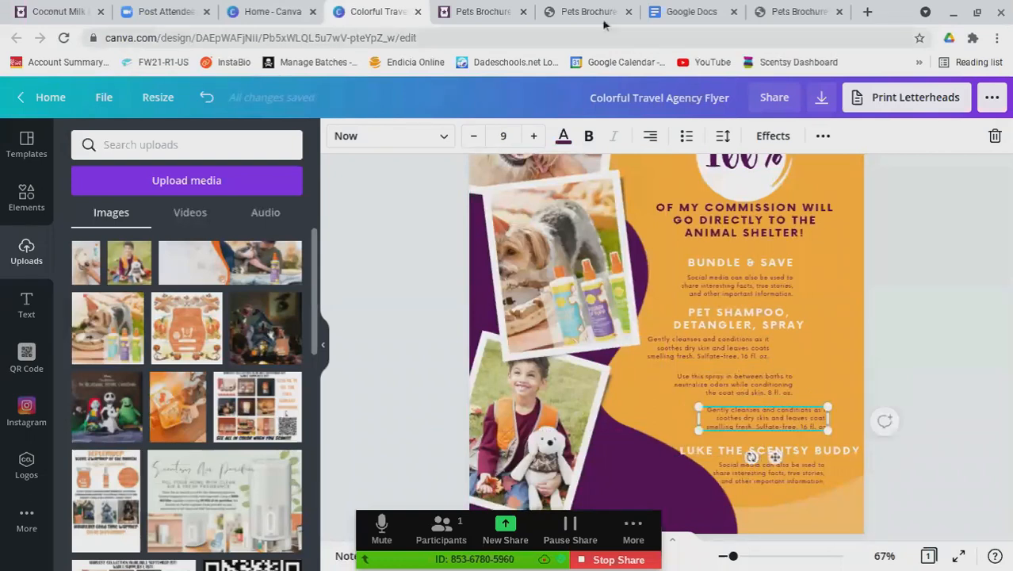
# Select the No Knot Spot detangling description in the brochure PDF
pyautogui.click(587, 11)
pyautogui.click(796, 200)
pyautogui.moveTo(809, 198); pyautogui.dragTo(925, 232)
pyautogui.hotkey('ctrl', 'c')
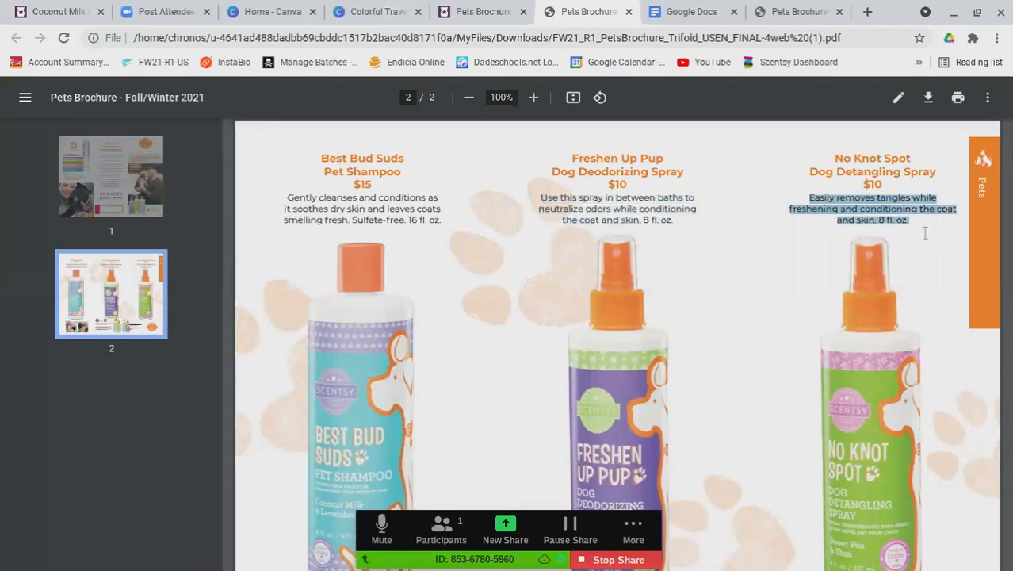
# Paste the No Knot Spot detangling description over the third box's text
pyautogui.click(374, 11)
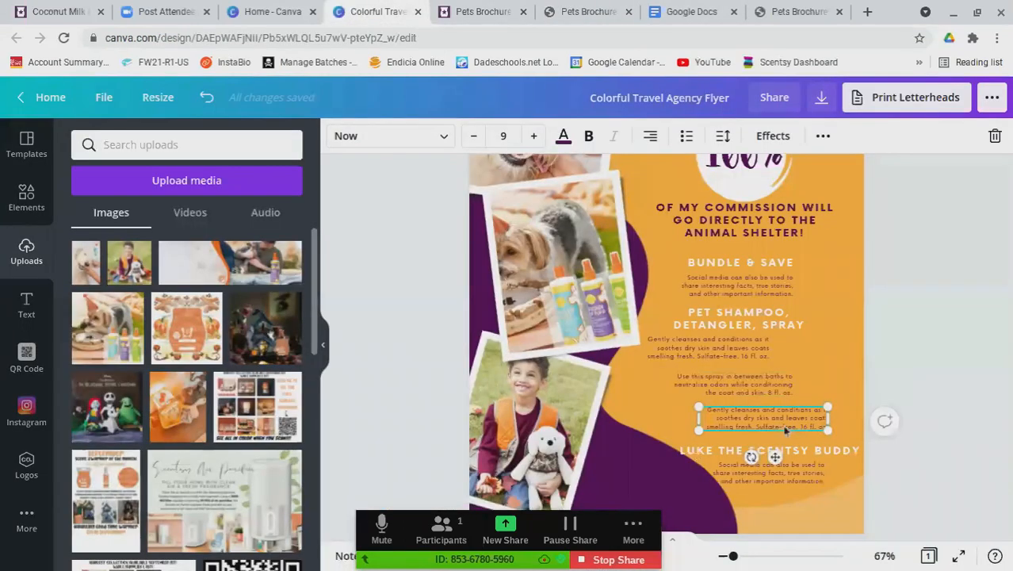
pyautogui.doubleClick(779, 424)
pyautogui.hotkey('ctrl', 'v')
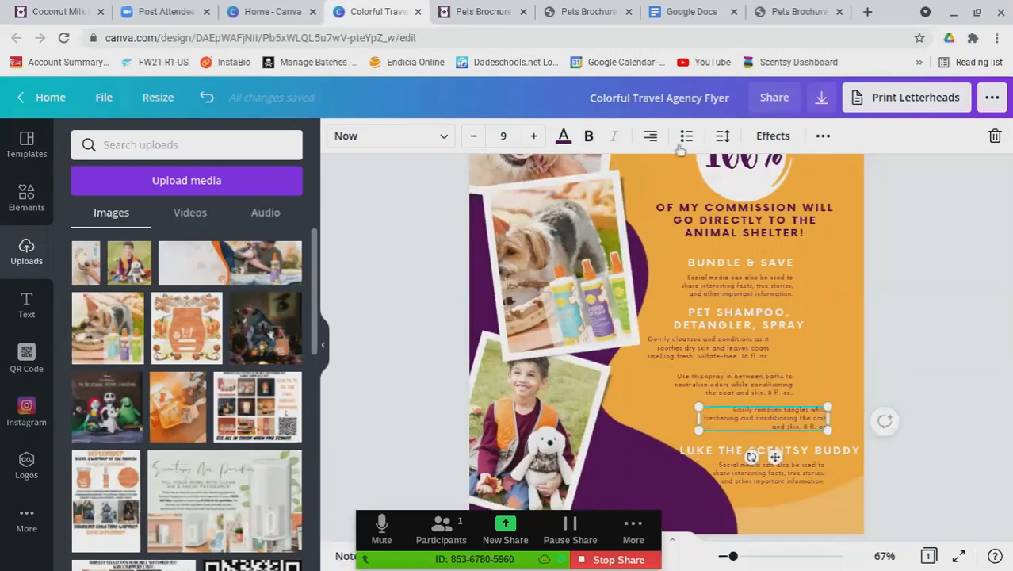
# Centre-align the detangling, spray and shampoo description text
pyautogui.click(649, 137)
pyautogui.click(647, 145)
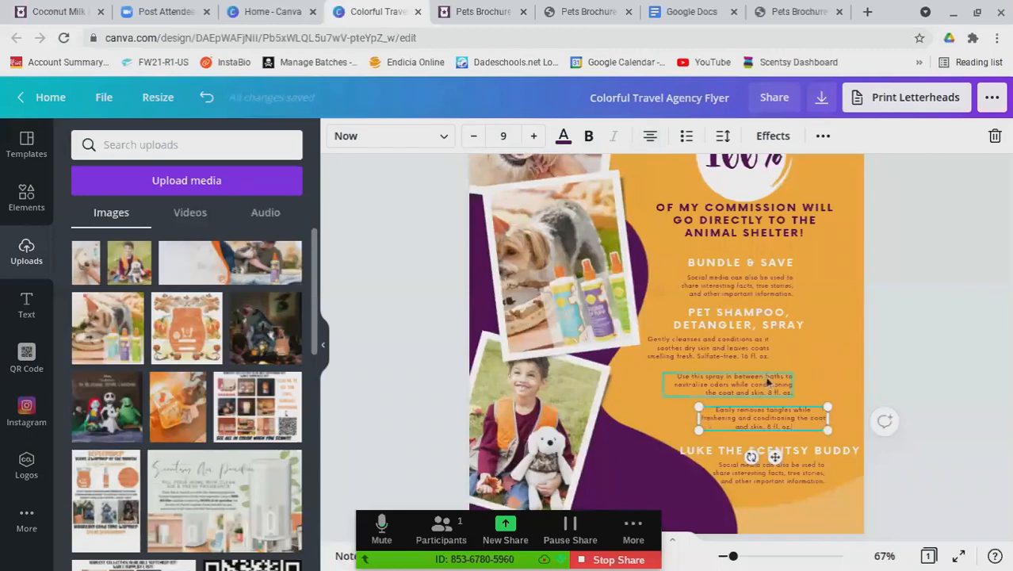
pyautogui.click(769, 384)
pyautogui.click(643, 140)
pyautogui.click(644, 139)
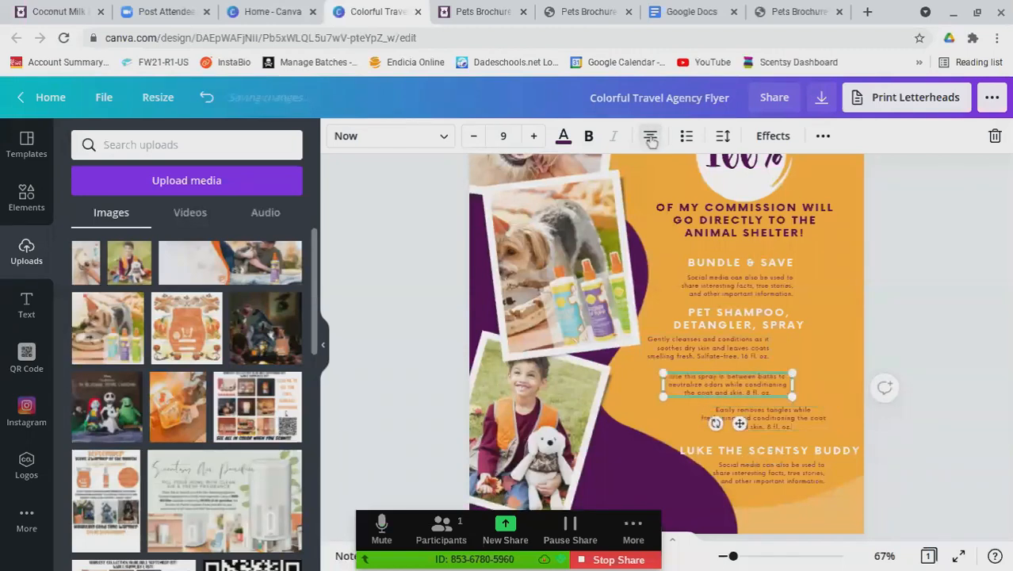
pyautogui.click(749, 349)
pyautogui.click(650, 137)
pyautogui.click(655, 142)
pyautogui.click(655, 142)
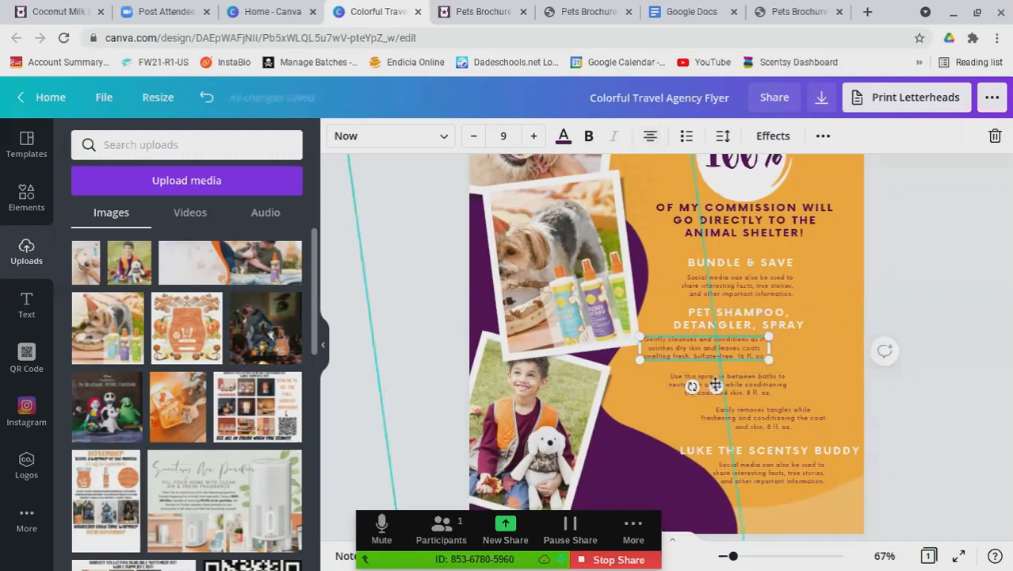
# Line up the three descriptions with the PET SHAMPOO and BUNDLE & SAVE headings
pyautogui.moveTo(760, 402); pyautogui.dragTo(759, 393)
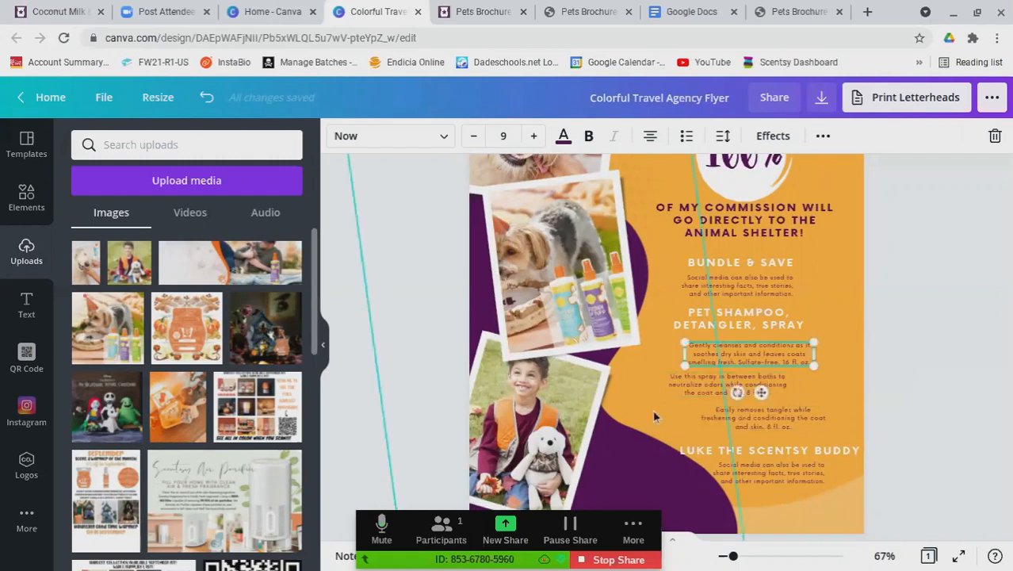
pyautogui.click(652, 409)
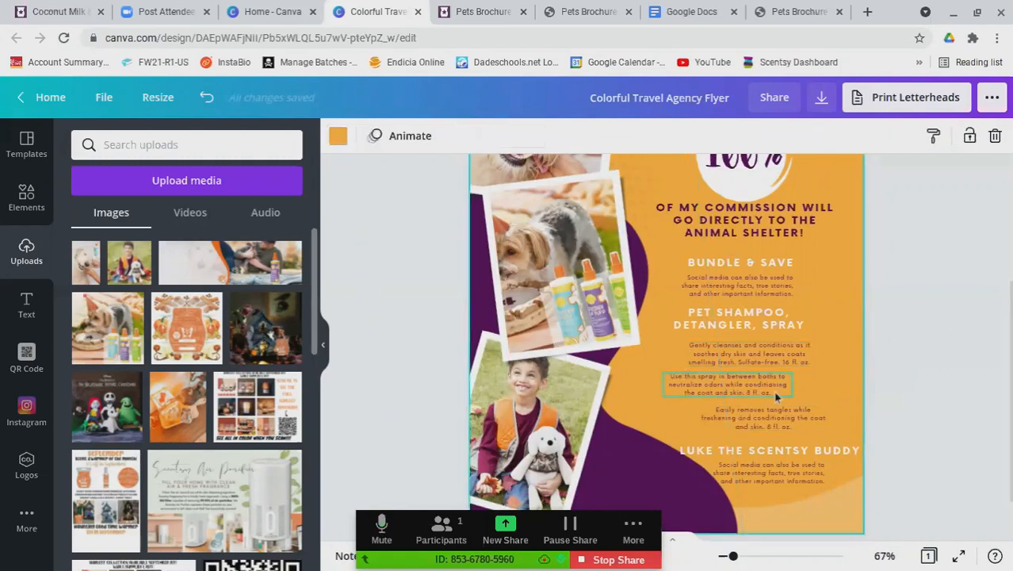
pyautogui.moveTo(772, 389)
pyautogui.mouseDown()
pyautogui.moveTo(788, 394)
pyautogui.moveTo(783, 386)
pyautogui.mouseUp()
pyautogui.moveTo(784, 428); pyautogui.dragTo(764, 429)
pyautogui.moveTo(756, 323); pyautogui.dragTo(771, 324)
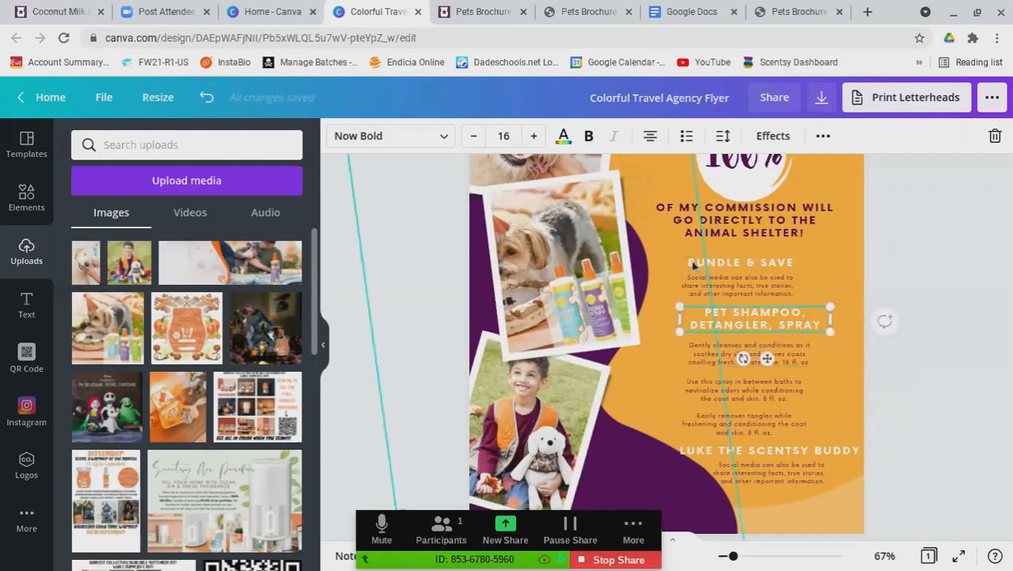
pyautogui.moveTo(693, 267); pyautogui.dragTo(714, 263)
pyautogui.moveTo(760, 292); pyautogui.dragTo(804, 290)
pyautogui.click(761, 293)
pyautogui.moveTo(796, 261); pyautogui.dragTo(789, 260)
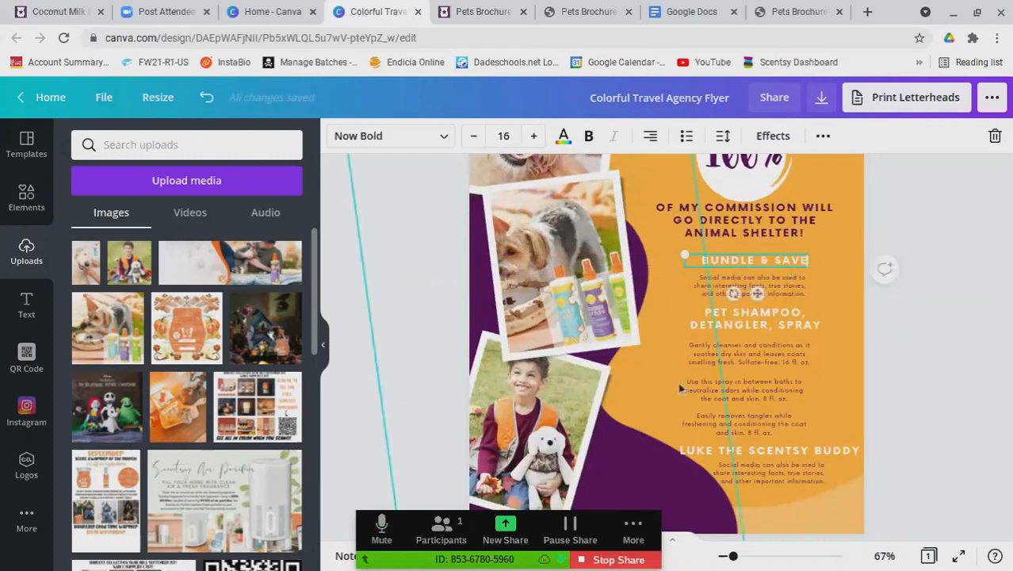
pyautogui.moveTo(765, 425)
pyautogui.mouseDown()
pyautogui.moveTo(777, 424)
pyautogui.moveTo(759, 386)
pyautogui.moveTo(769, 388)
pyautogui.moveTo(784, 350)
pyautogui.mouseUp()
pyautogui.click(830, 345)
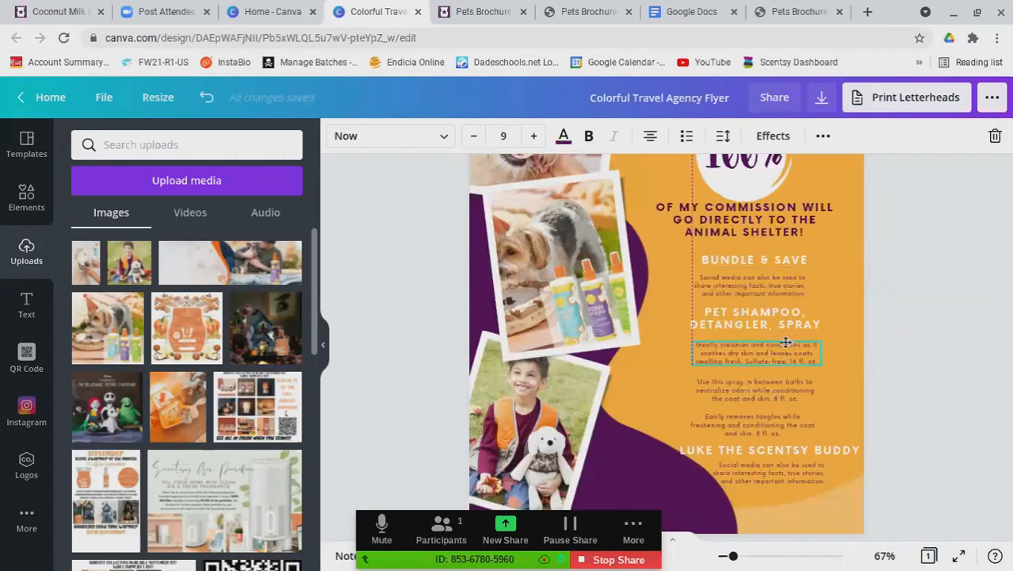
pyautogui.click(933, 292)
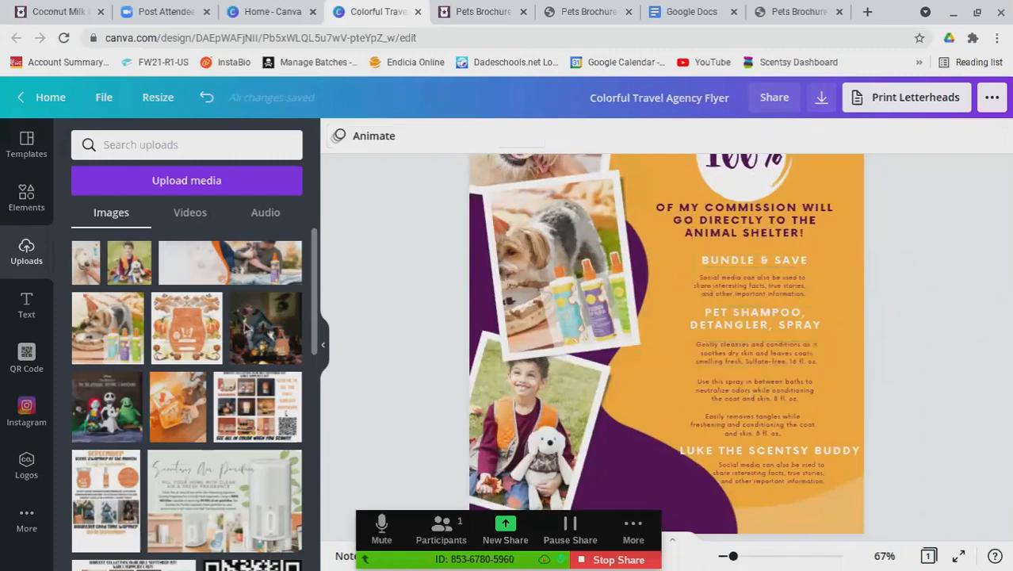
# Upload the shampoo bottle photo from the device into Uploads
pyautogui.click(208, 182)
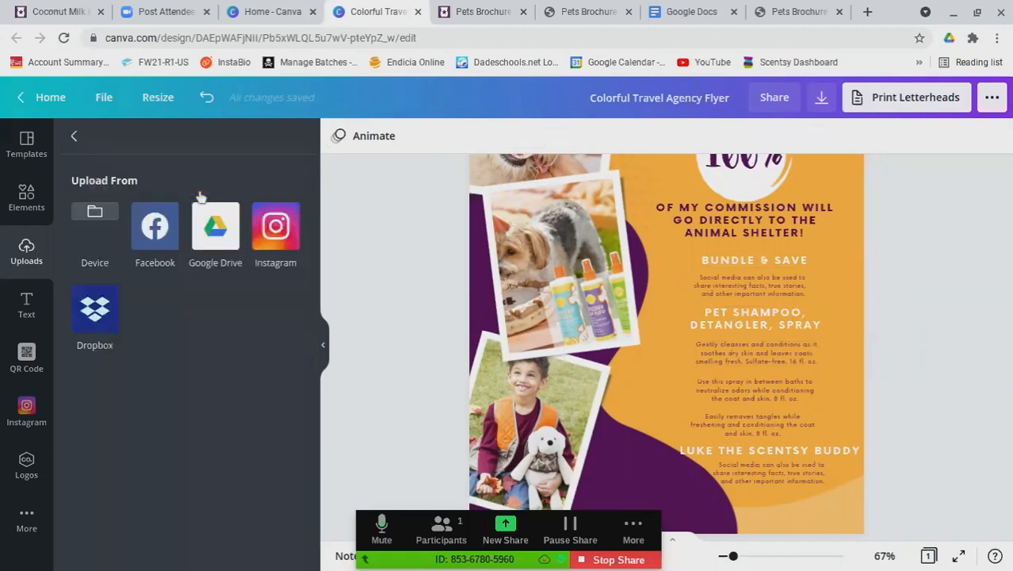
pyautogui.click(108, 213)
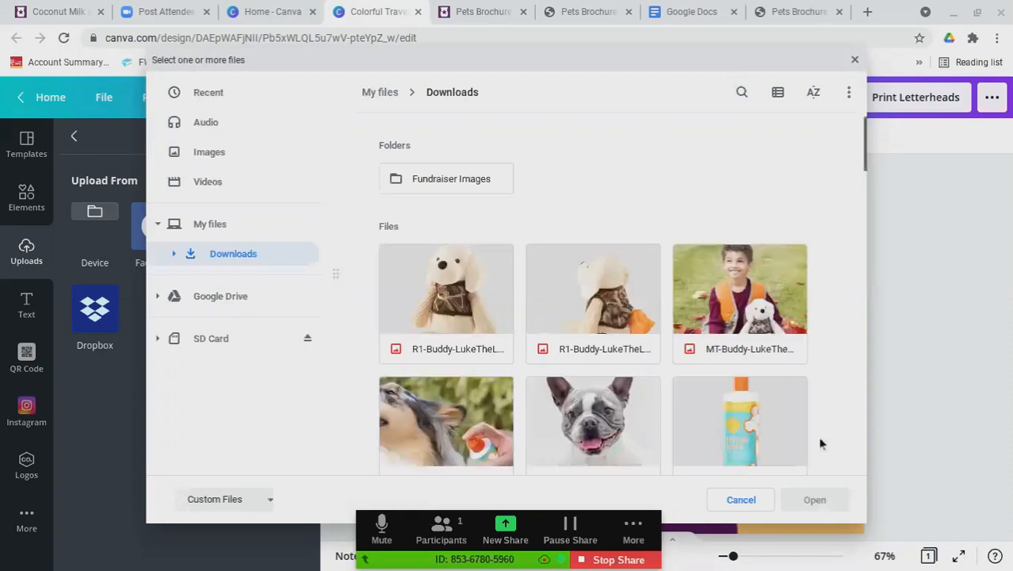
pyautogui.scroll(-3, 819, 440)
pyautogui.click(761, 315)
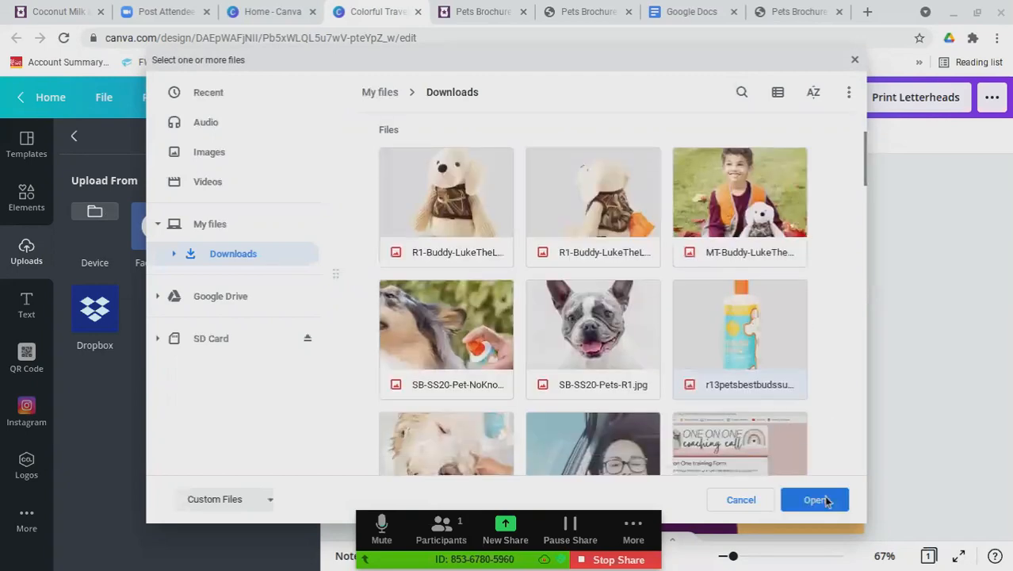
pyautogui.click(824, 500)
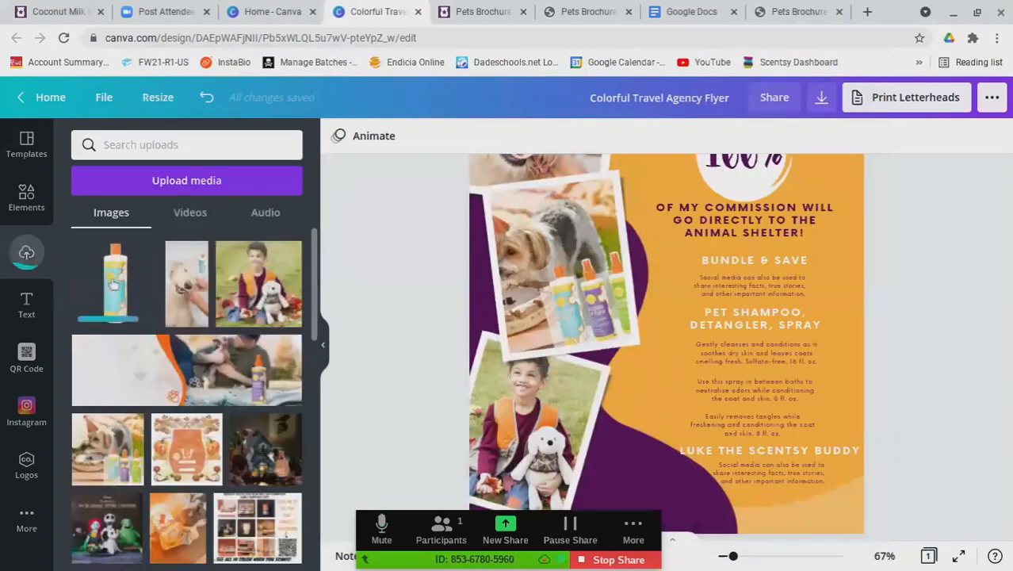
# Add the bottle photo to the flyer, shrink it, then delete it
pyautogui.click(114, 283)
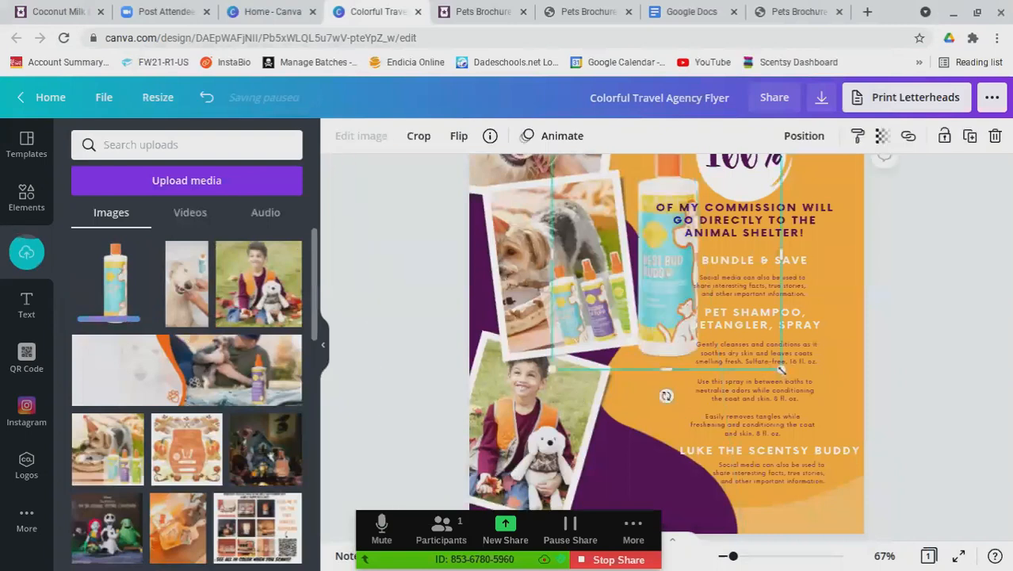
pyautogui.moveTo(781, 368); pyautogui.dragTo(672, 377)
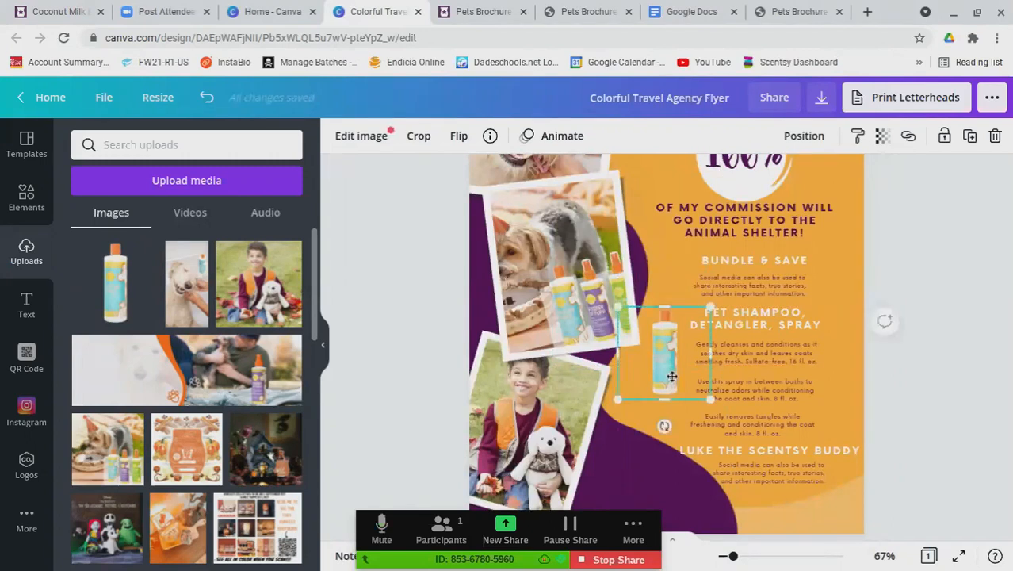
pyautogui.press('Delete')
# Search Elements for ARROW and add the white curved arrow to the flyer
pyautogui.click(181, 145)
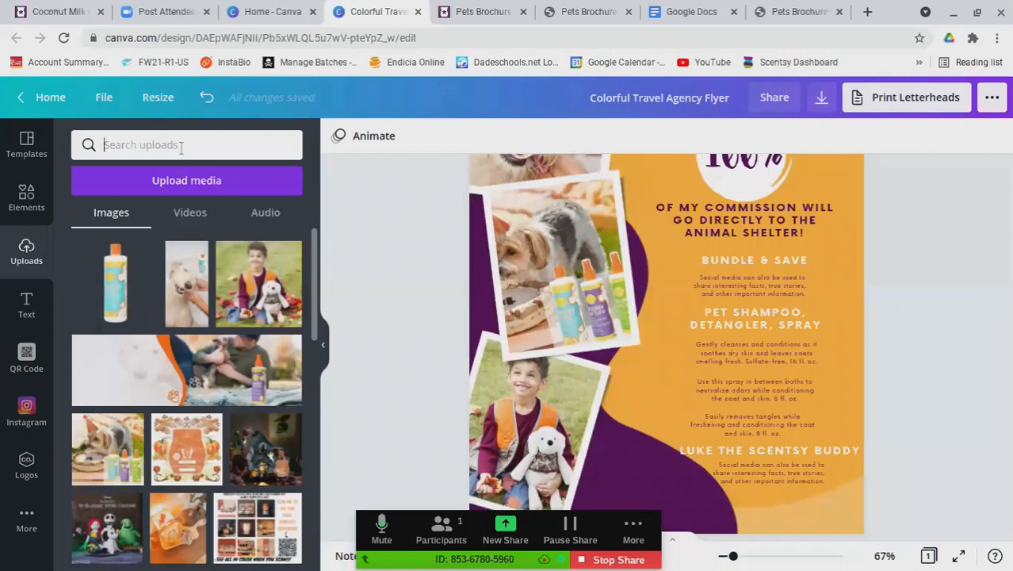
pyautogui.click(32, 207)
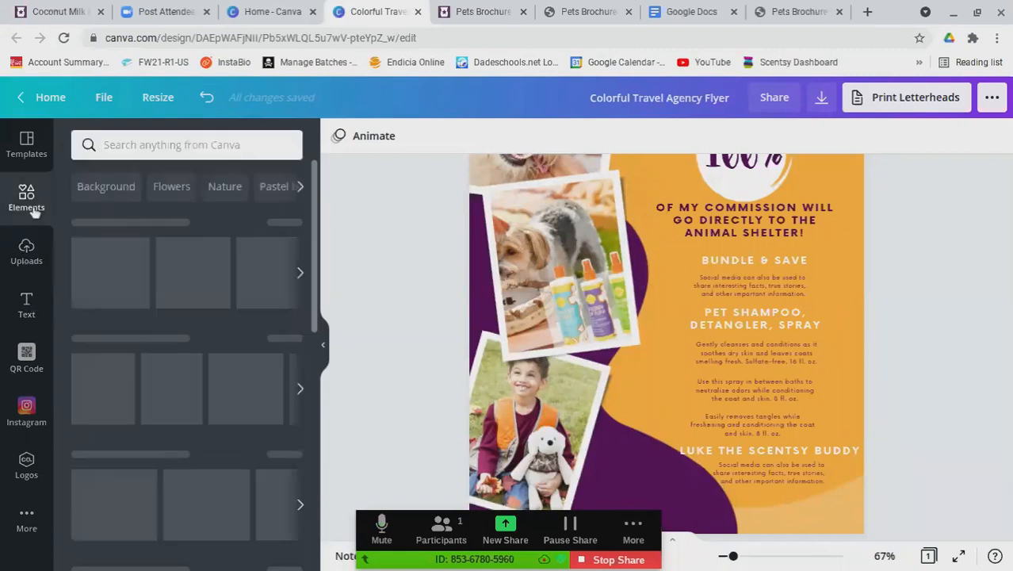
pyautogui.click(152, 146)
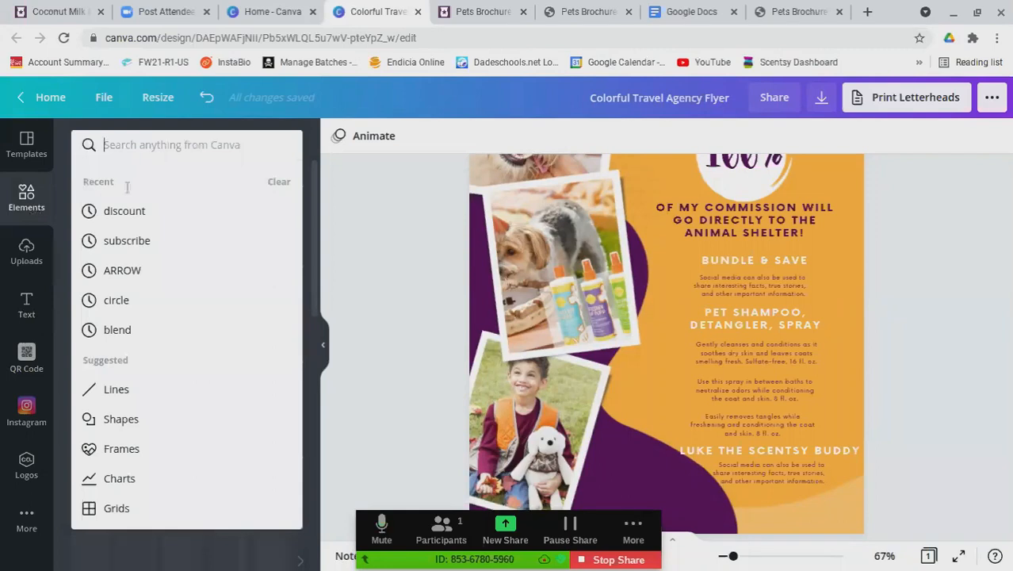
pyautogui.click(123, 271)
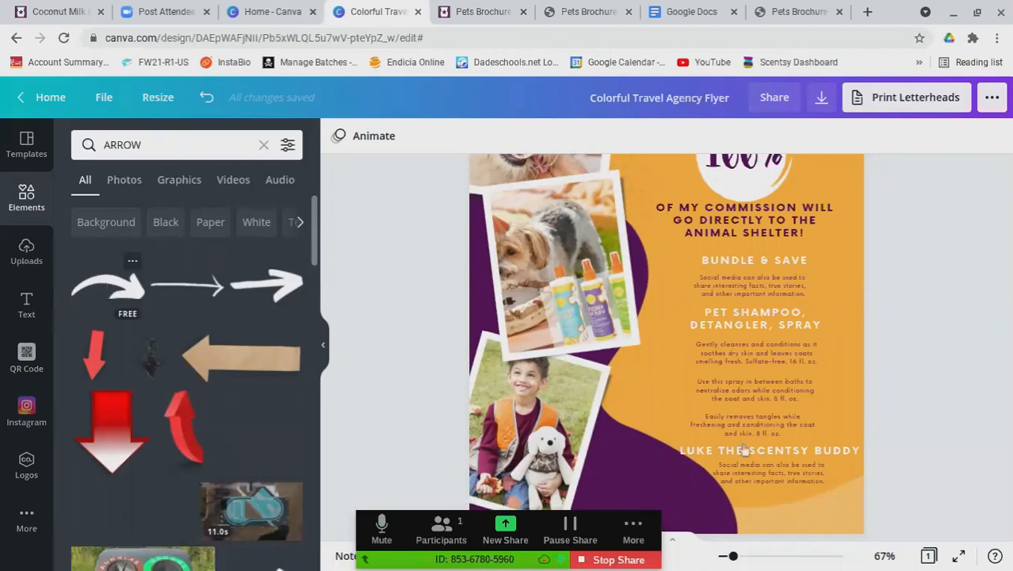
pyautogui.click(607, 420)
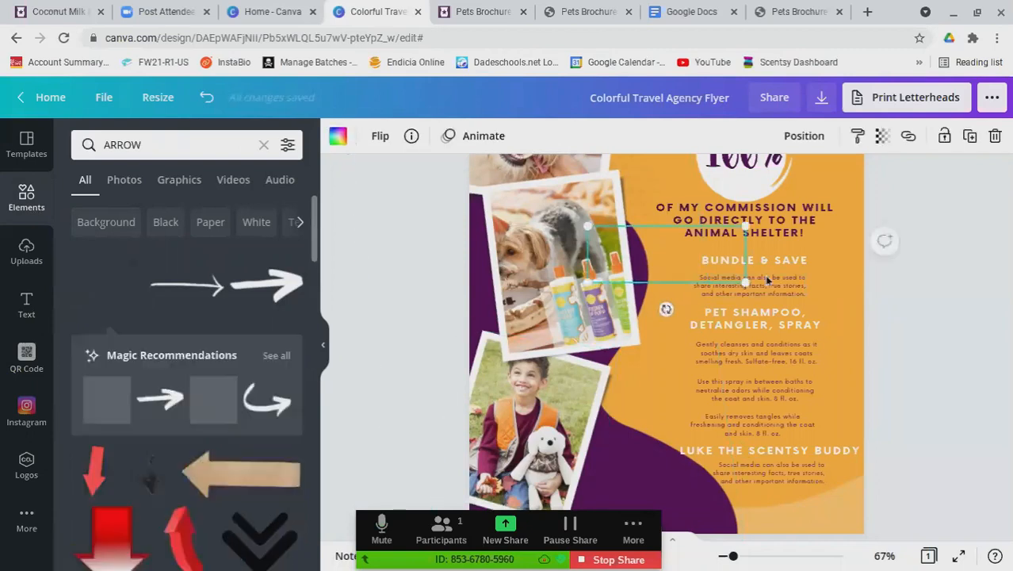
# Rotate, shrink and place the arrow pointing at the boy's photo
pyautogui.moveTo(666, 309); pyautogui.dragTo(665, 173)
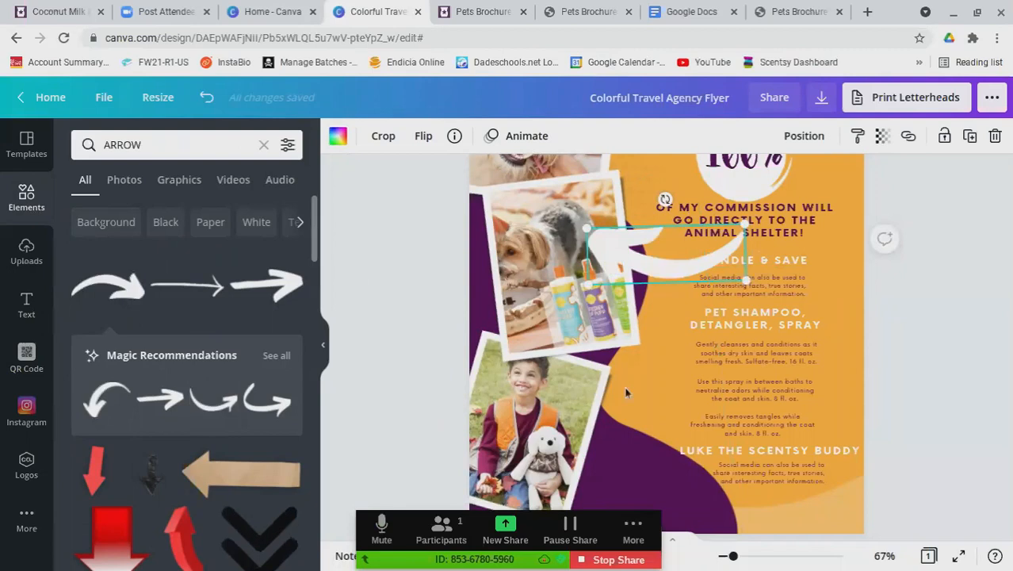
pyautogui.moveTo(685, 278); pyautogui.dragTo(674, 403)
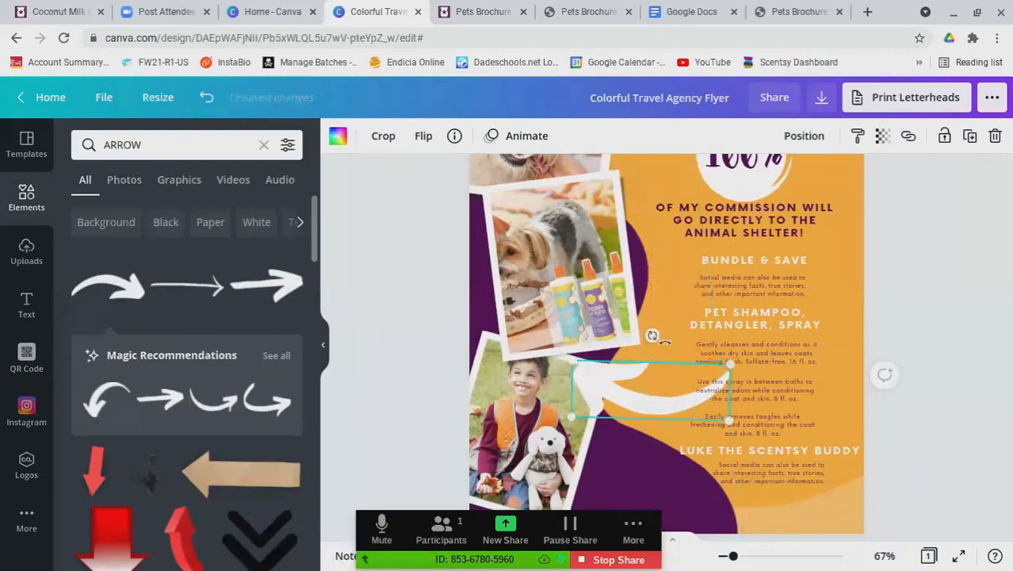
pyautogui.moveTo(663, 339); pyautogui.dragTo(674, 358)
pyautogui.moveTo(732, 405); pyautogui.dragTo(680, 398)
pyautogui.click(955, 333)
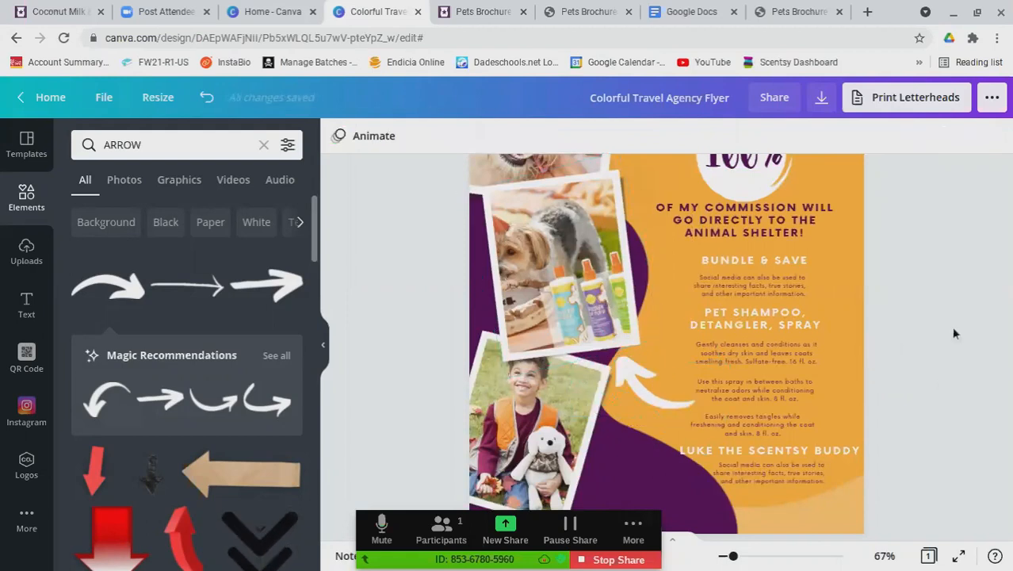
pyautogui.scroll(-1, 939, 365)
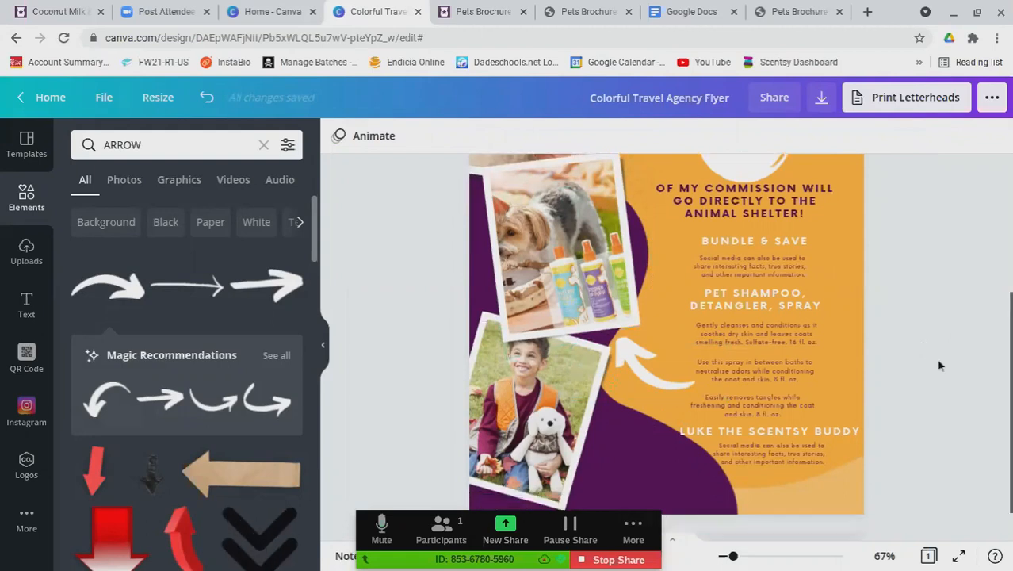
pyautogui.scroll(-1, 940, 365)
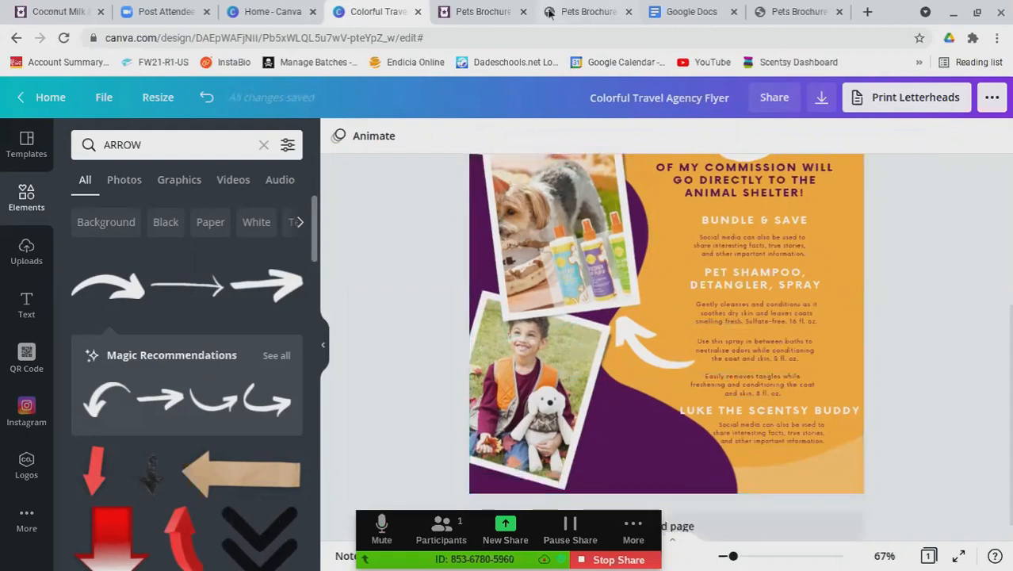
# Search the Scentsy Success site for 'luke'
pyautogui.click(481, 12)
pyautogui.scroll(3, 807, 260)
pyautogui.click(611, 130)
pyautogui.write('luke')
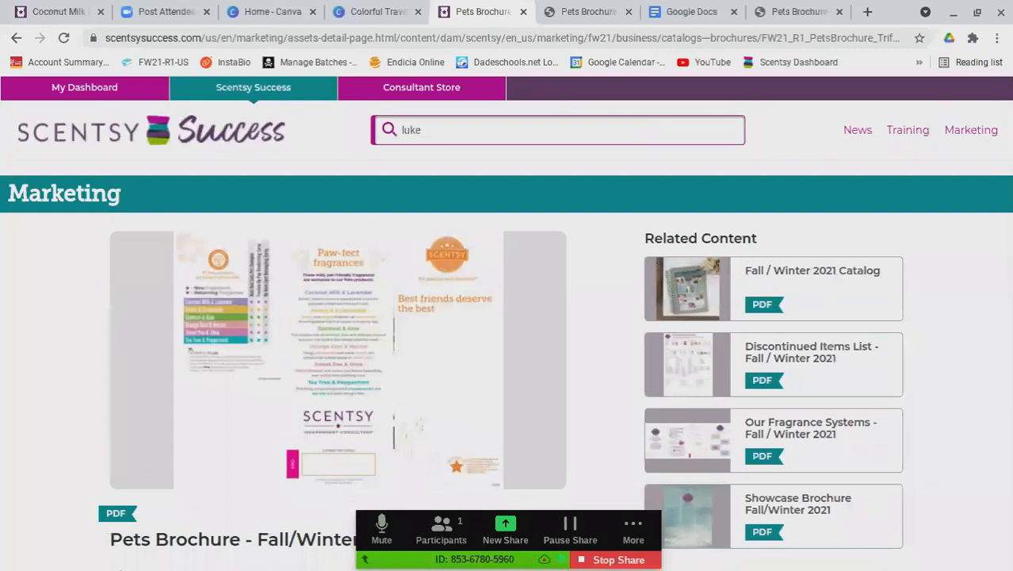
pyautogui.press('Return')
# Check the meeting waiting room, then open the Luke the Labrador vault news article
pyautogui.click(444, 531)
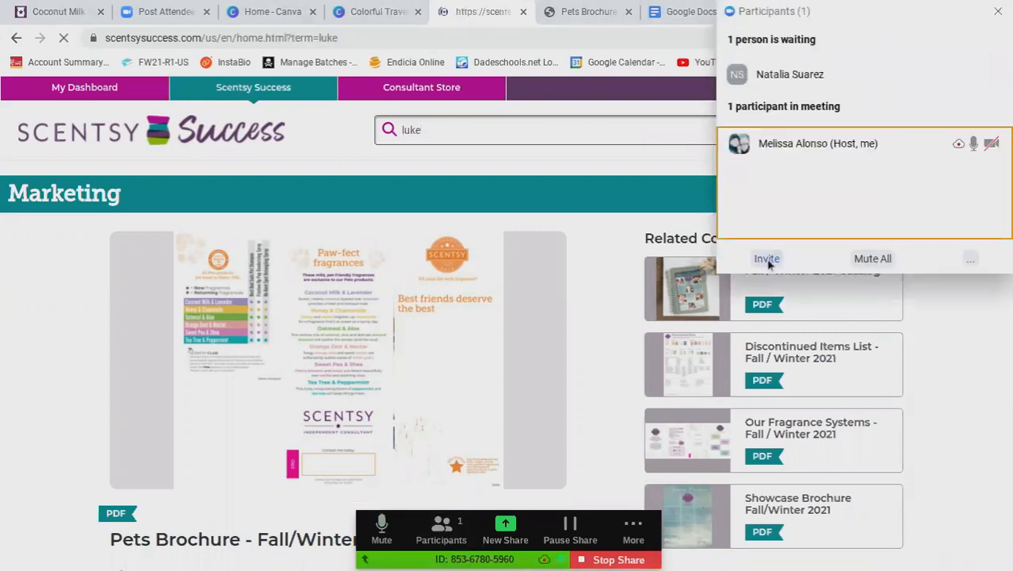
pyautogui.moveTo(926, 79)
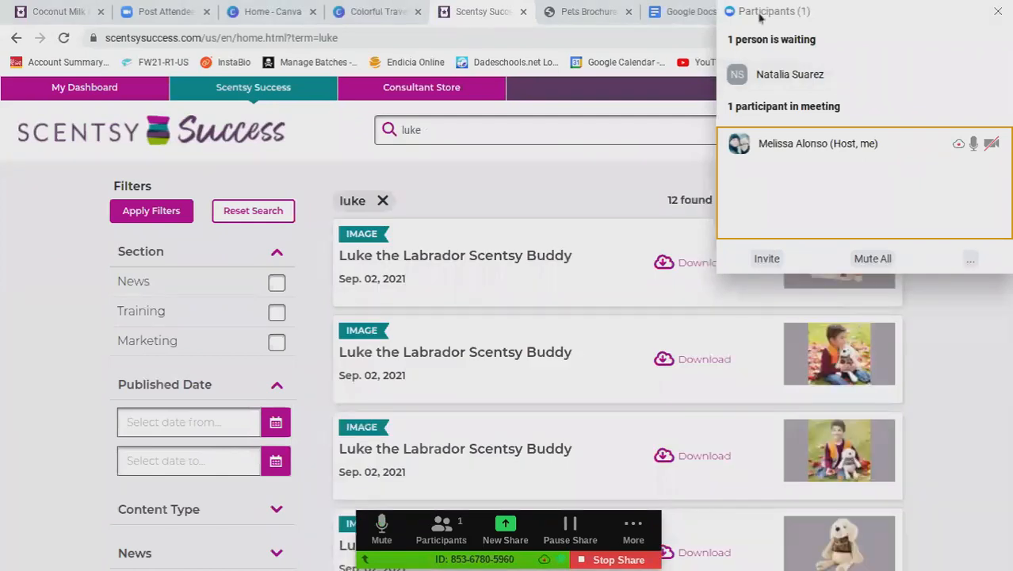
pyautogui.moveTo(796, 68)
pyautogui.moveTo(971, 81)
pyautogui.click(476, 9)
pyautogui.scroll(-3, 505, 325)
pyautogui.scroll(-12, 524, 369)
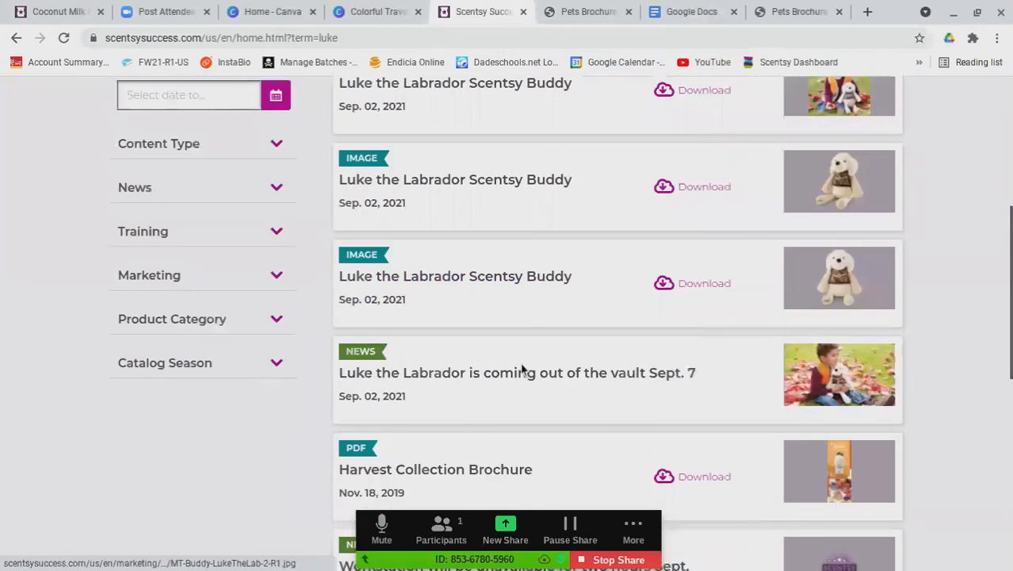
pyautogui.scroll(4, 504, 193)
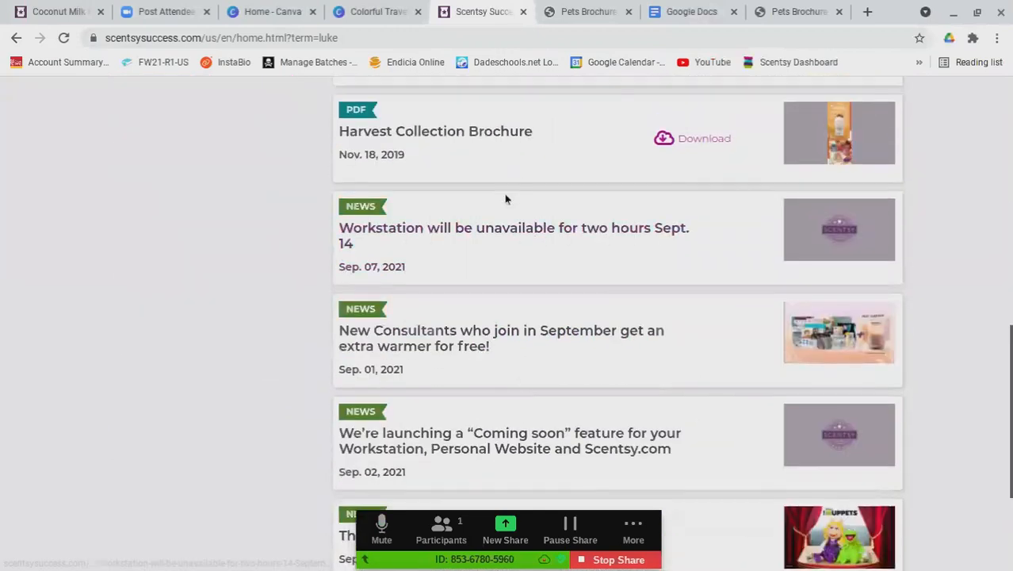
pyautogui.click(609, 184)
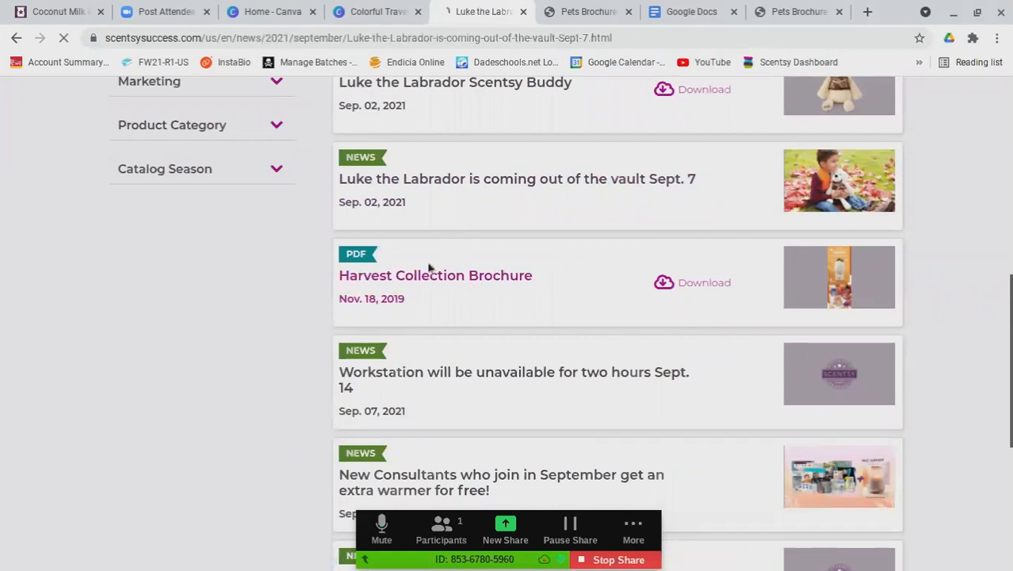
# Select the opening Hunting season paragraph and return to the Canva flyer
pyautogui.scroll(-3, 131, 337)
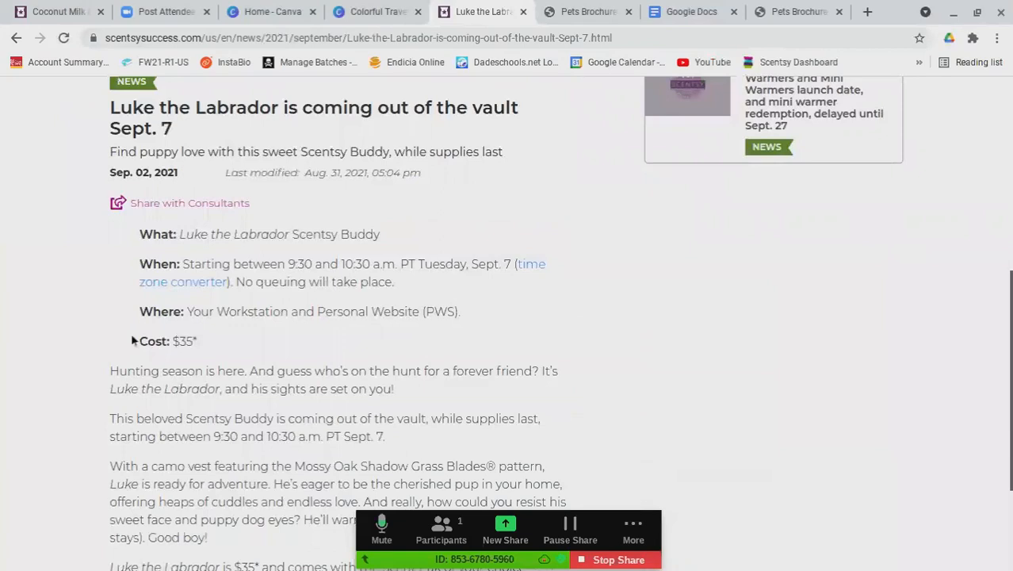
pyautogui.scroll(-1, 132, 341)
pyautogui.moveTo(110, 292); pyautogui.dragTo(403, 313)
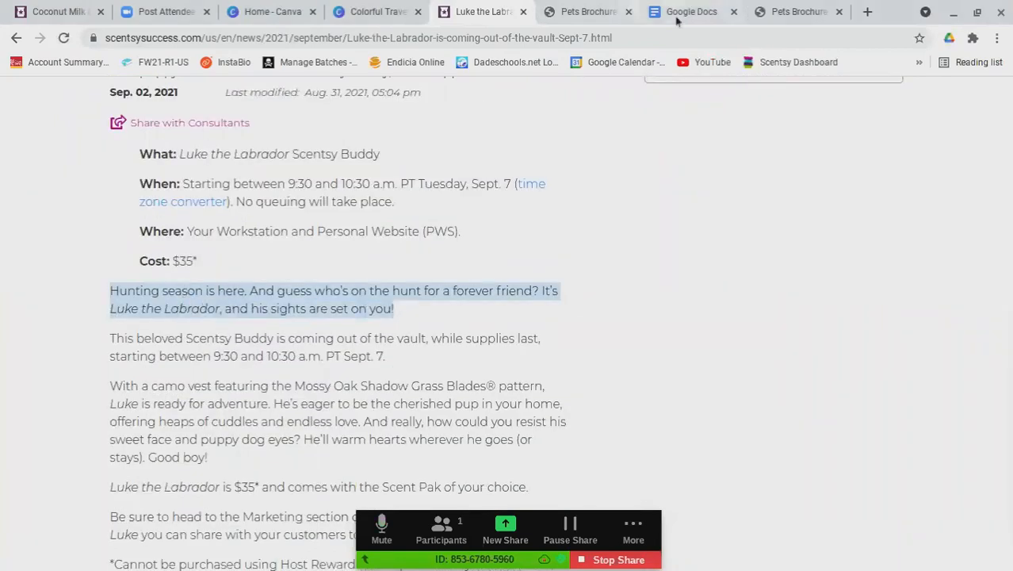
pyautogui.click(379, 12)
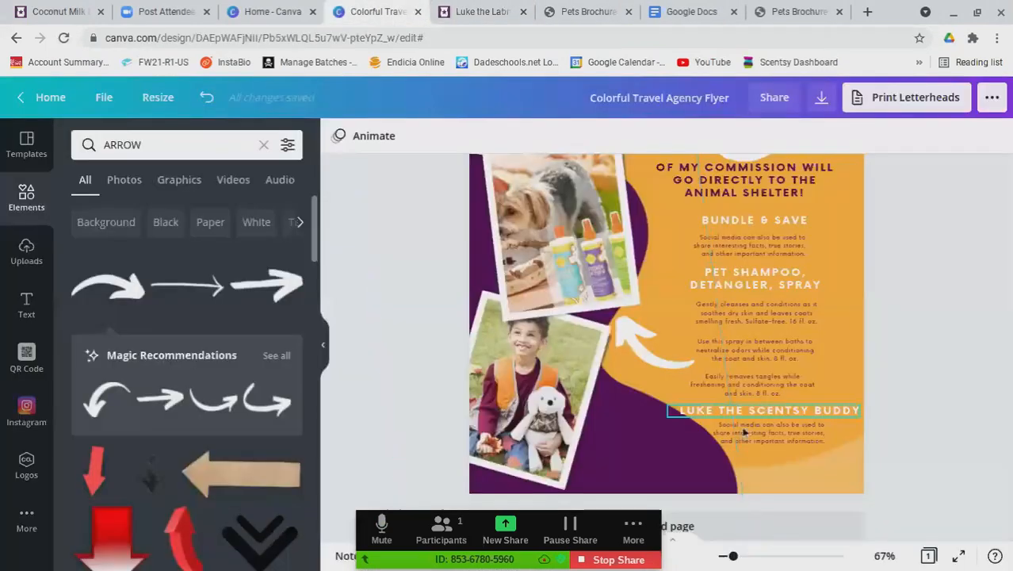
# Paste the Hunting season paragraph under LUKE THE SCENTSY BUDDY, centred, widened and right-aligned with the heading
pyautogui.click(792, 439)
pyautogui.click(793, 440)
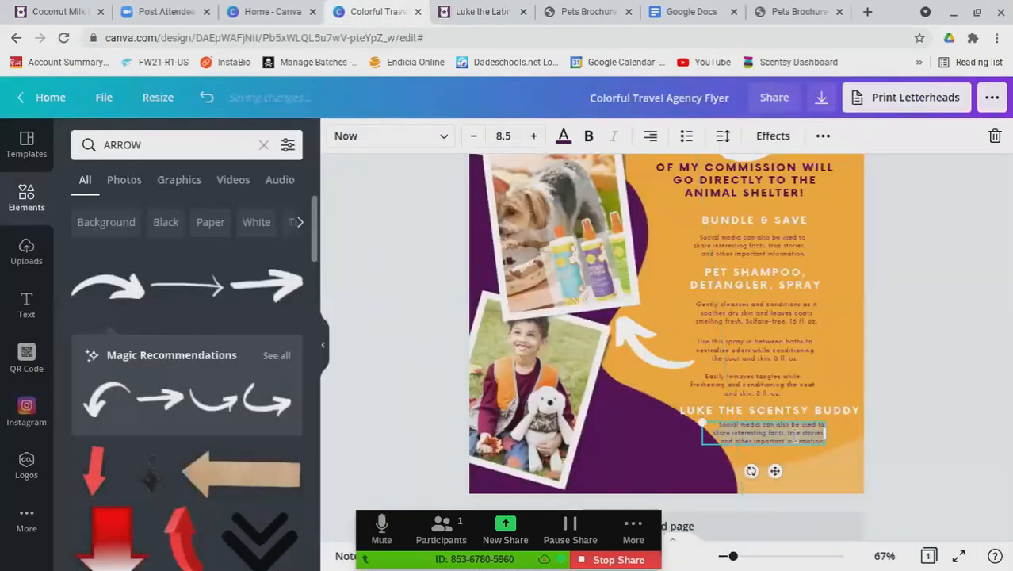
pyautogui.write("Hunting season is here. And guess who's on the hunt for a forever friend? Luke the Labrador, and his sights are set on you.")
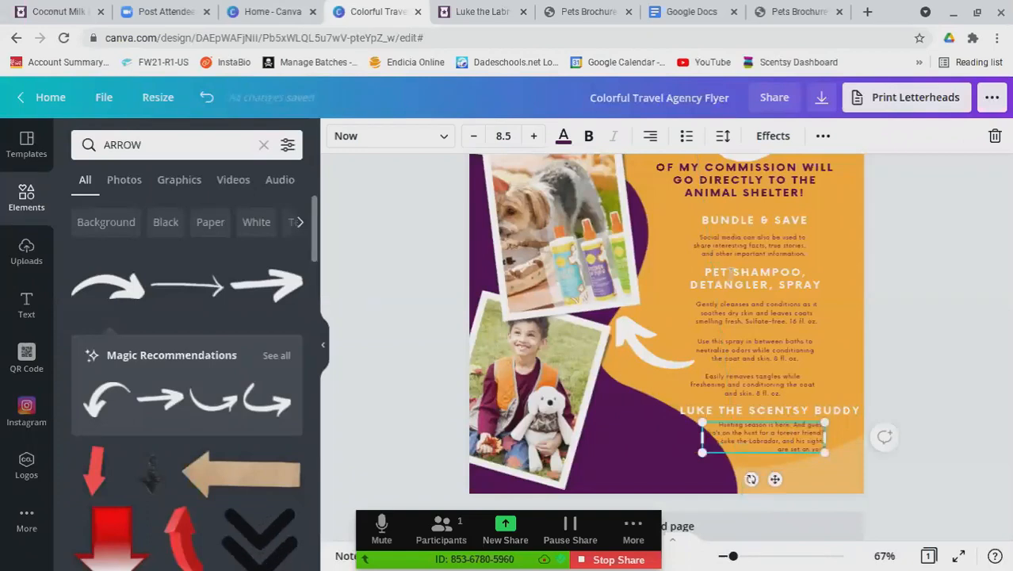
pyautogui.click(661, 140)
pyautogui.click(662, 140)
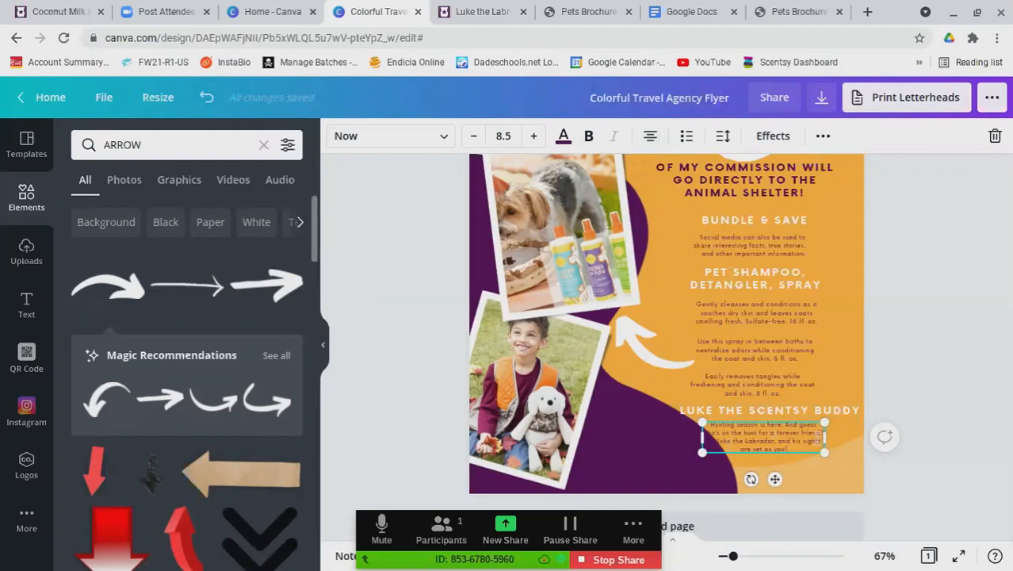
pyautogui.moveTo(824, 436); pyautogui.dragTo(843, 436)
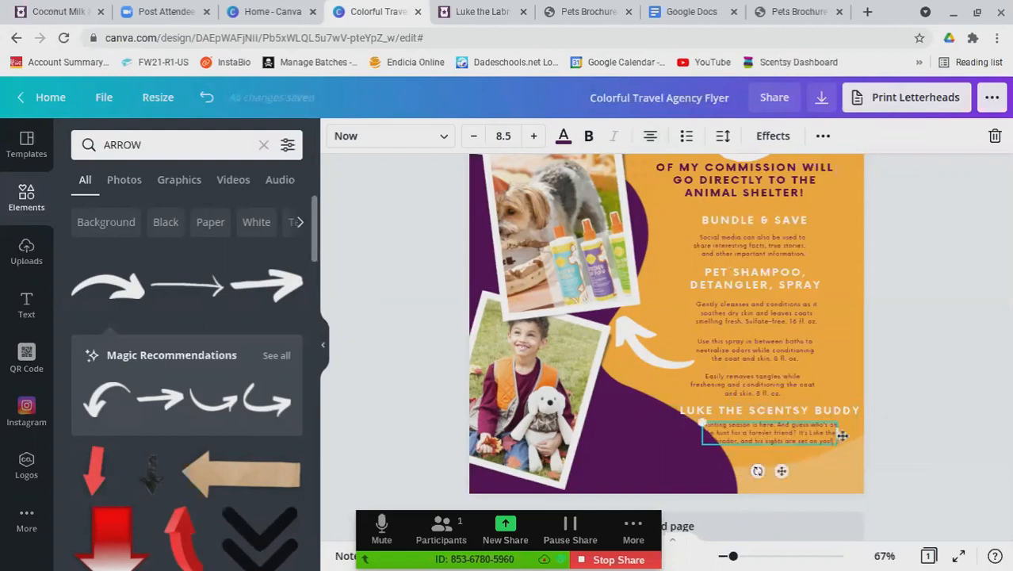
pyautogui.click(820, 462)
pyautogui.click(634, 387)
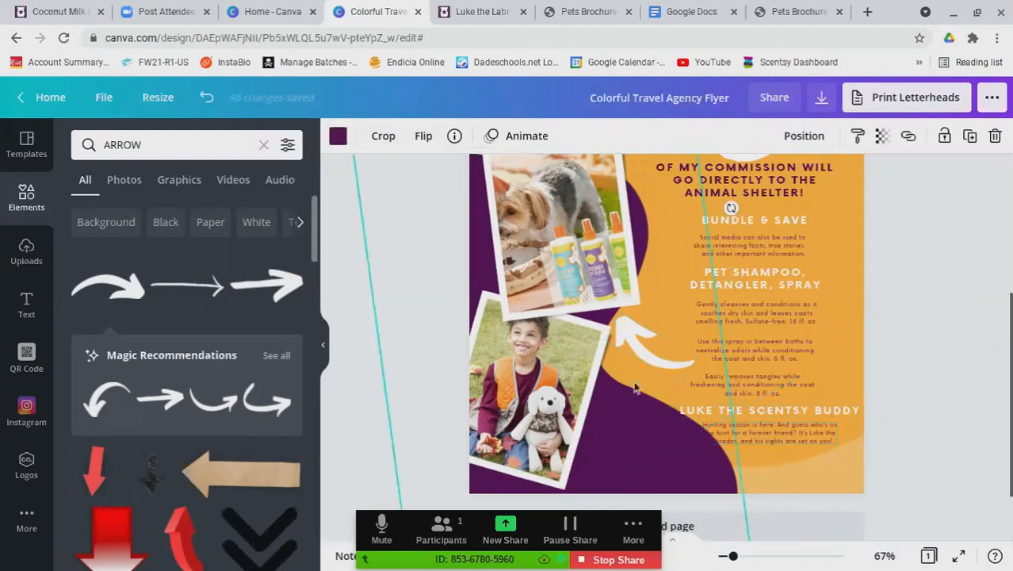
pyautogui.moveTo(805, 436); pyautogui.dragTo(801, 433)
# Open Canva's QR Code tool, then switch to the Luke the Labrador article tab
pyautogui.click(33, 353)
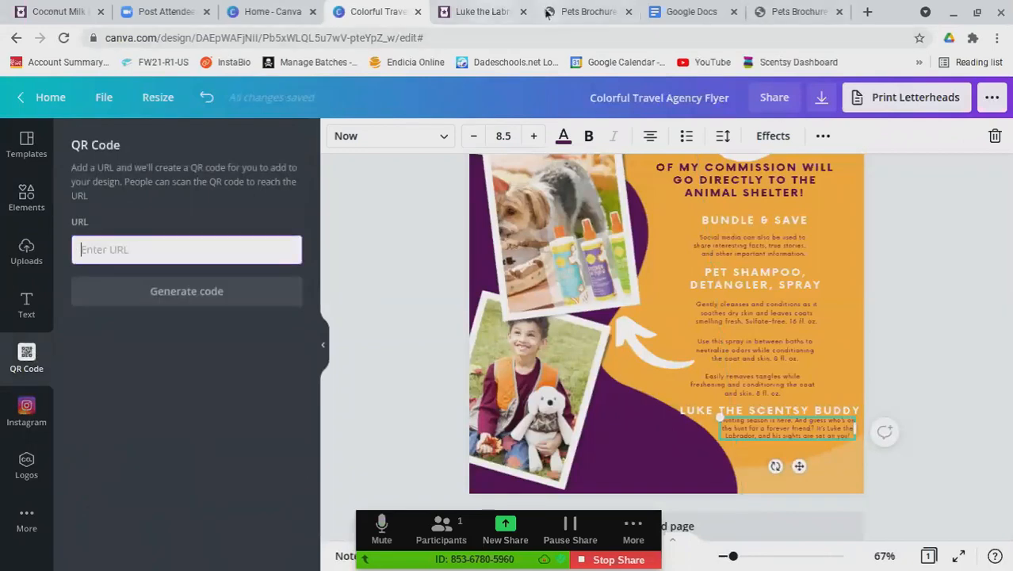
pyautogui.click(466, 12)
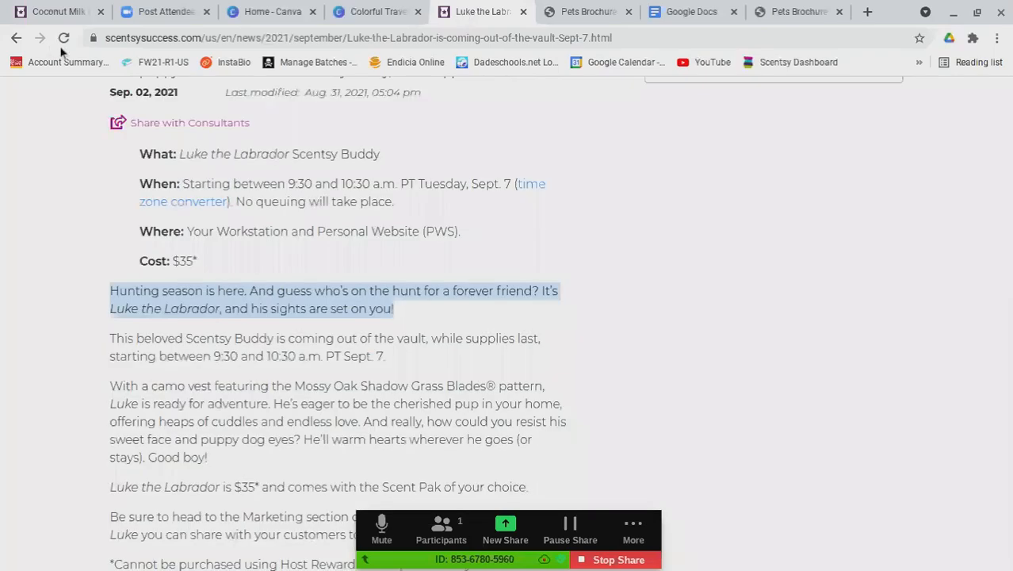
# Load the consultant's personal Scentsy site via the address bar's autocomplete
pyautogui.click(144, 38)
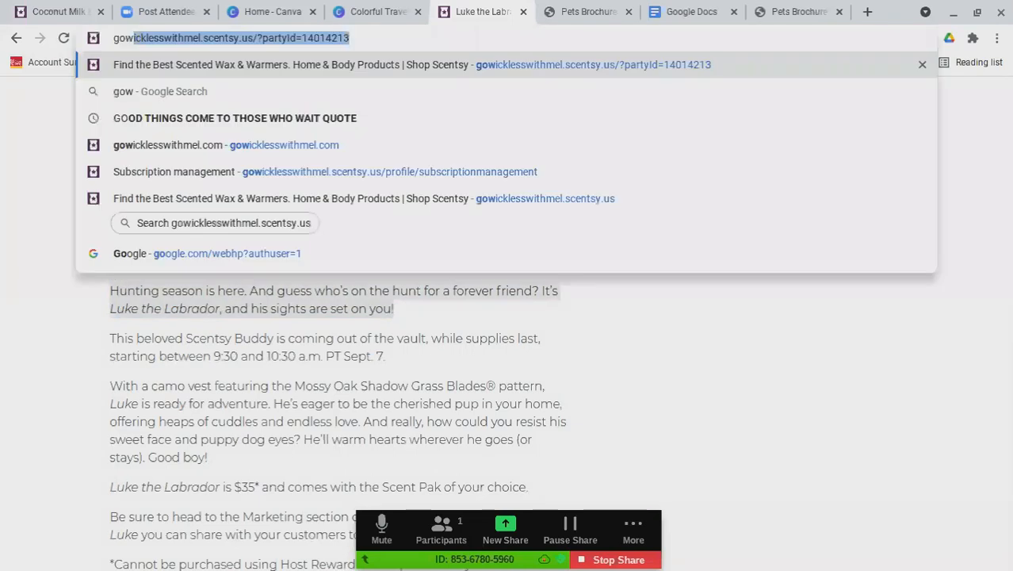
pyautogui.press('Return')
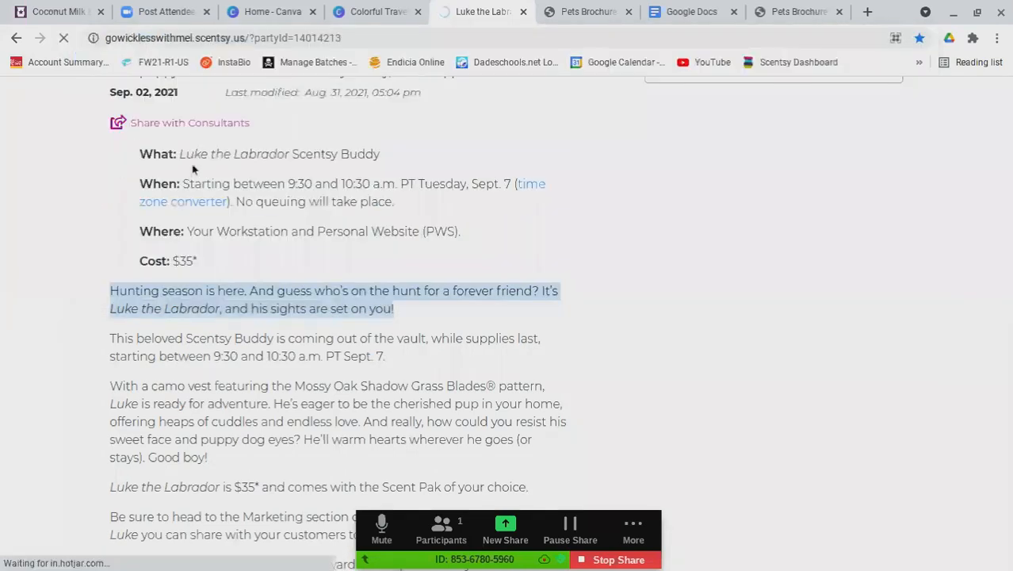
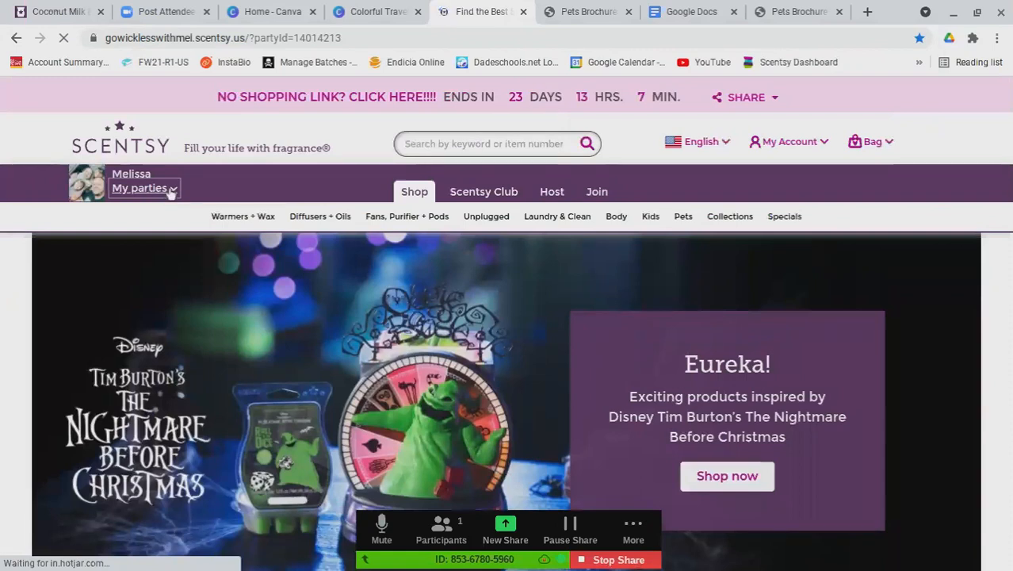
# Open the FUNDRAISER for the SHELTER party page, copy its web address, and return to Canva
pyautogui.click(170, 190)
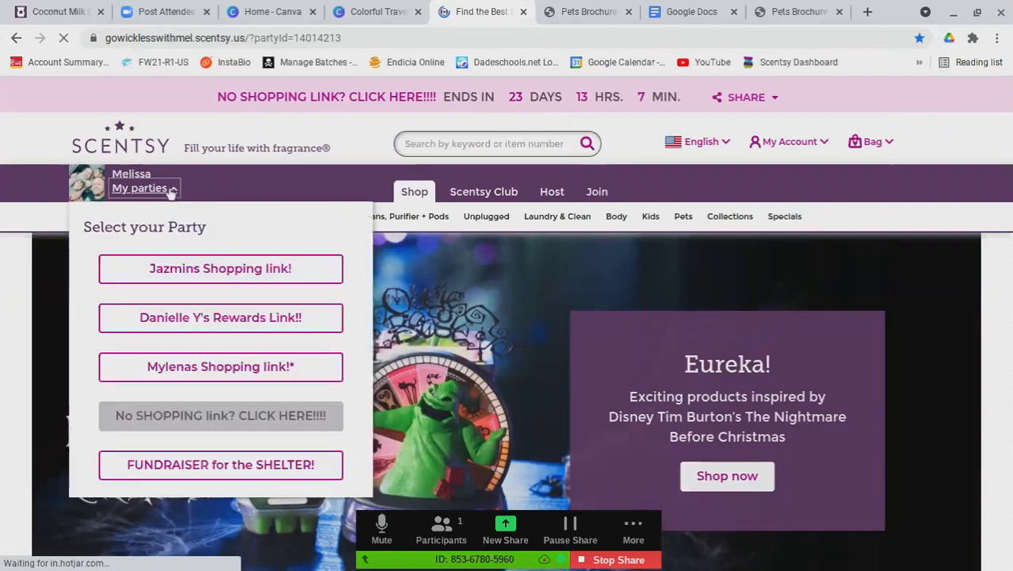
pyautogui.click(214, 468)
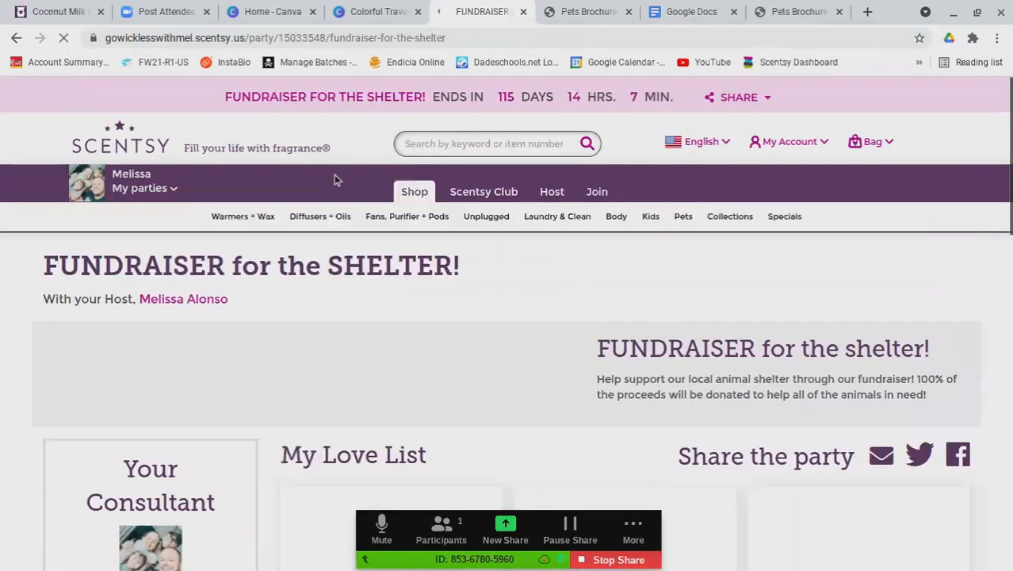
pyautogui.click(246, 36)
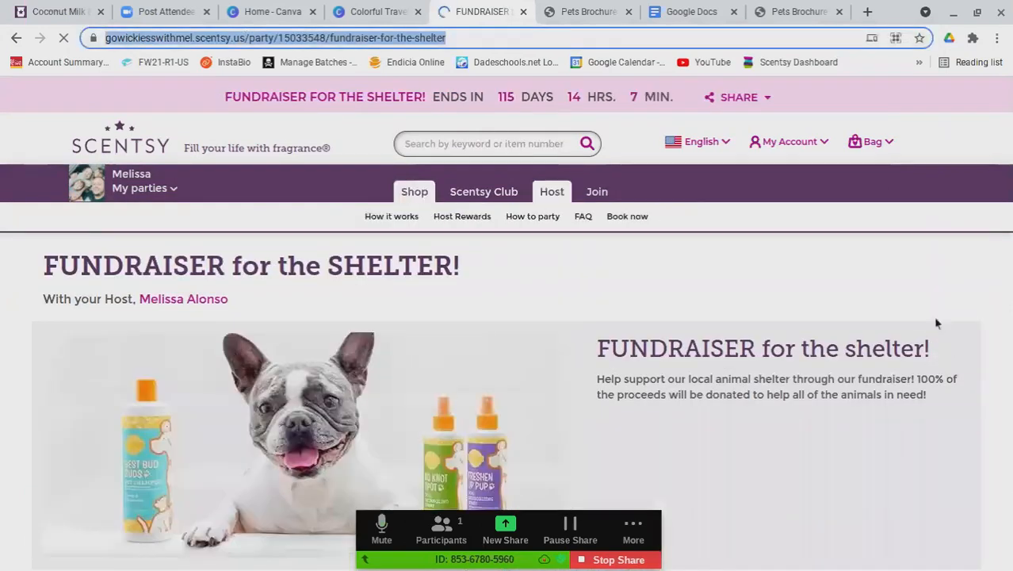
pyautogui.scroll(-6, 910, 338)
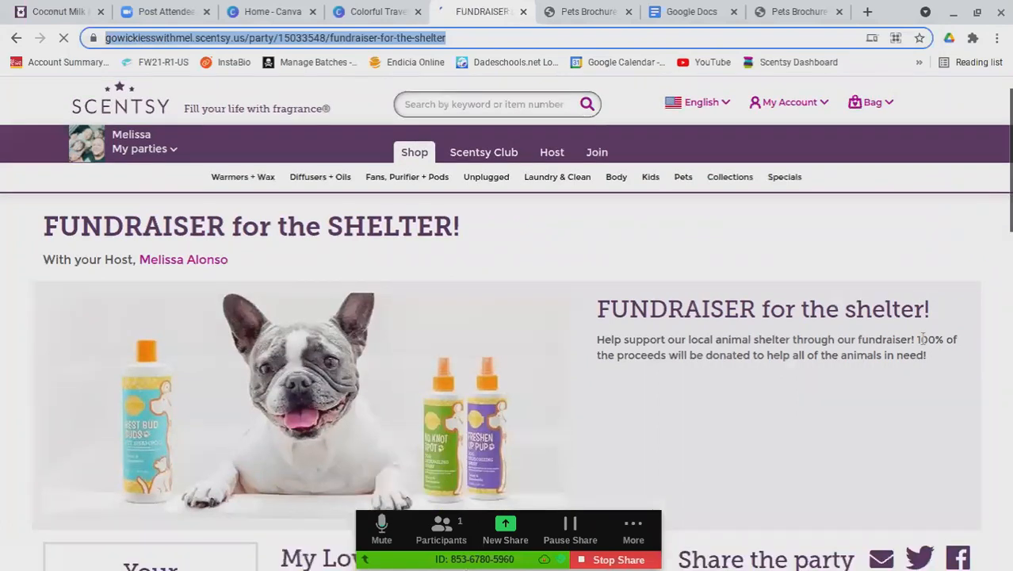
pyautogui.scroll(-3, 910, 348)
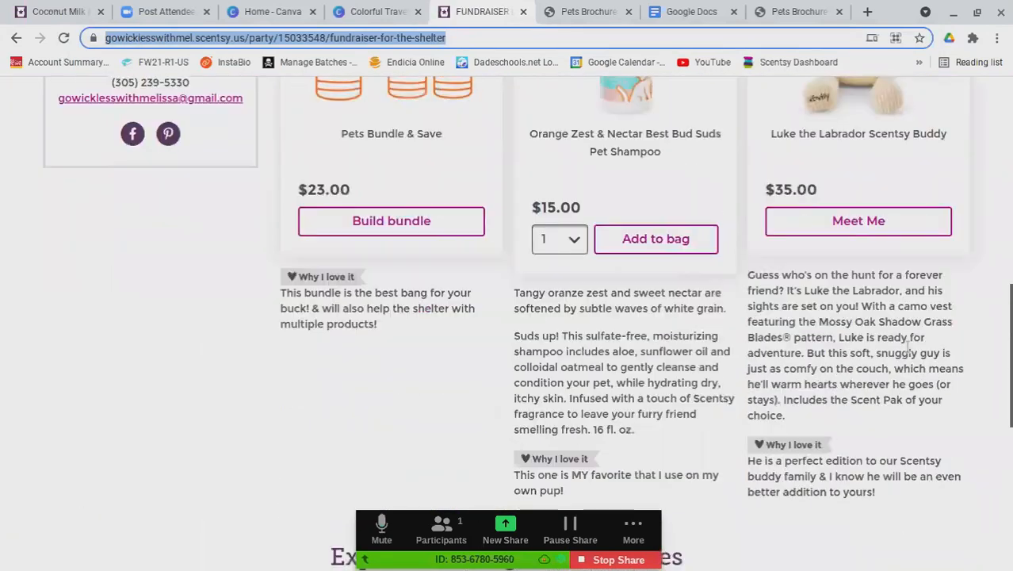
pyautogui.scroll(8, 902, 356)
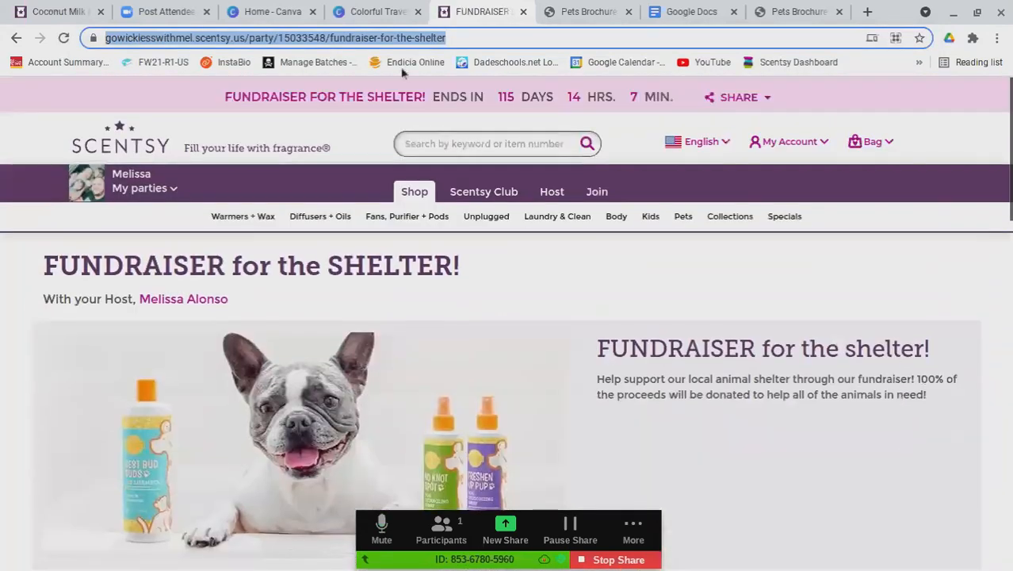
pyautogui.click(358, 14)
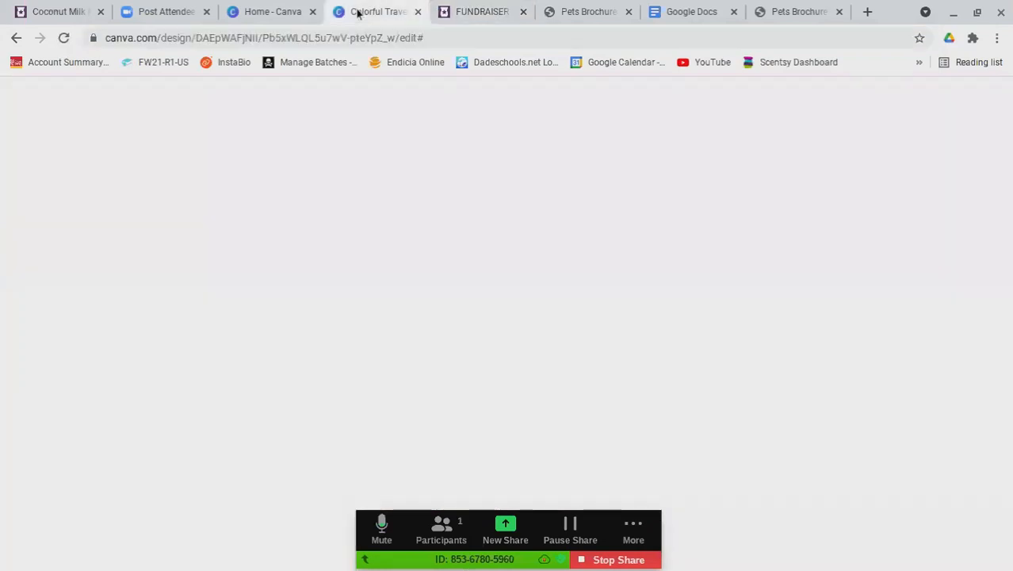
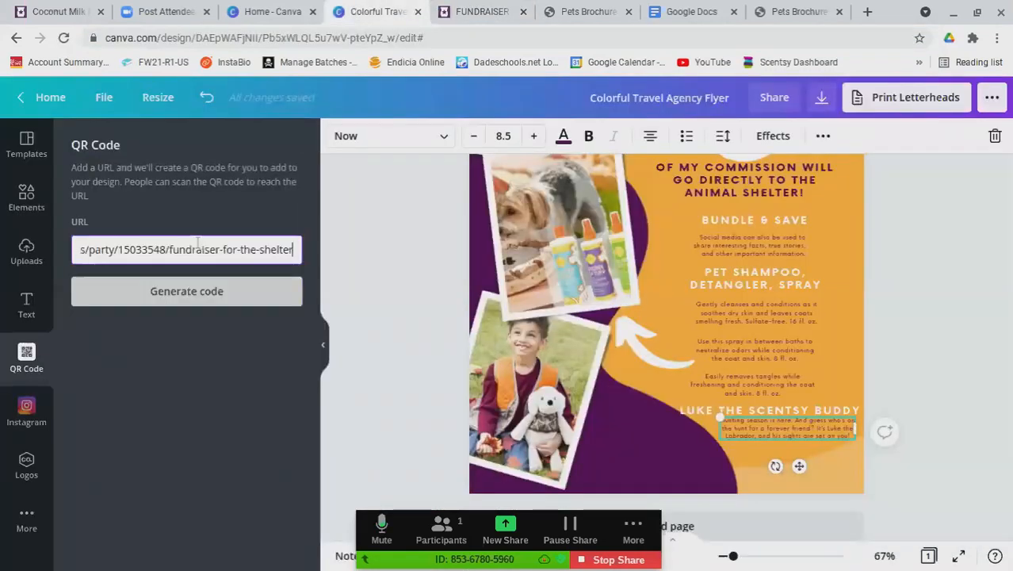
# Generate a QR code from the party link and shrink it to about 3.4 × 3.4 at the flyer's bottom
pyautogui.click(193, 293)
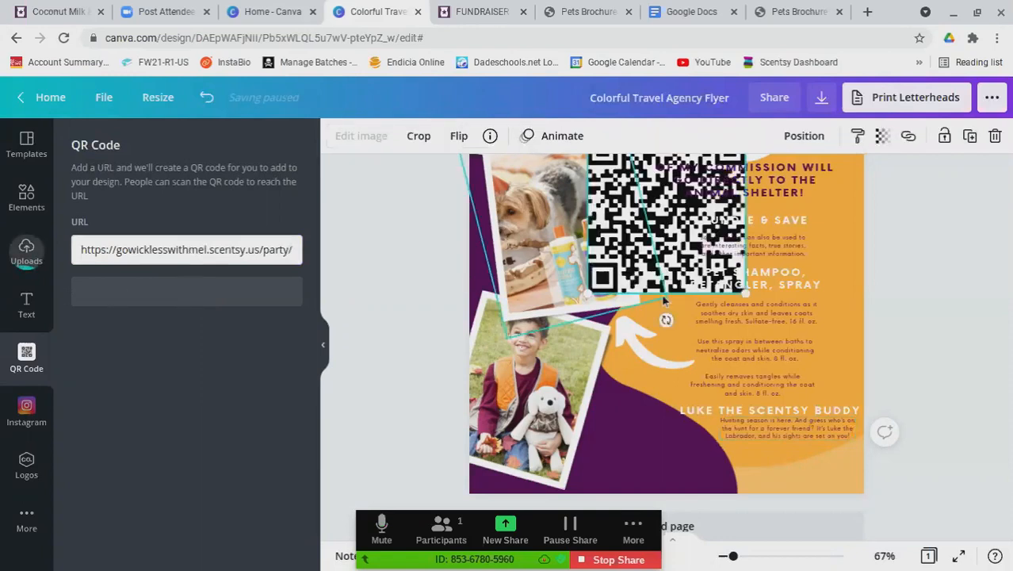
pyautogui.moveTo(688, 268); pyautogui.dragTo(685, 325)
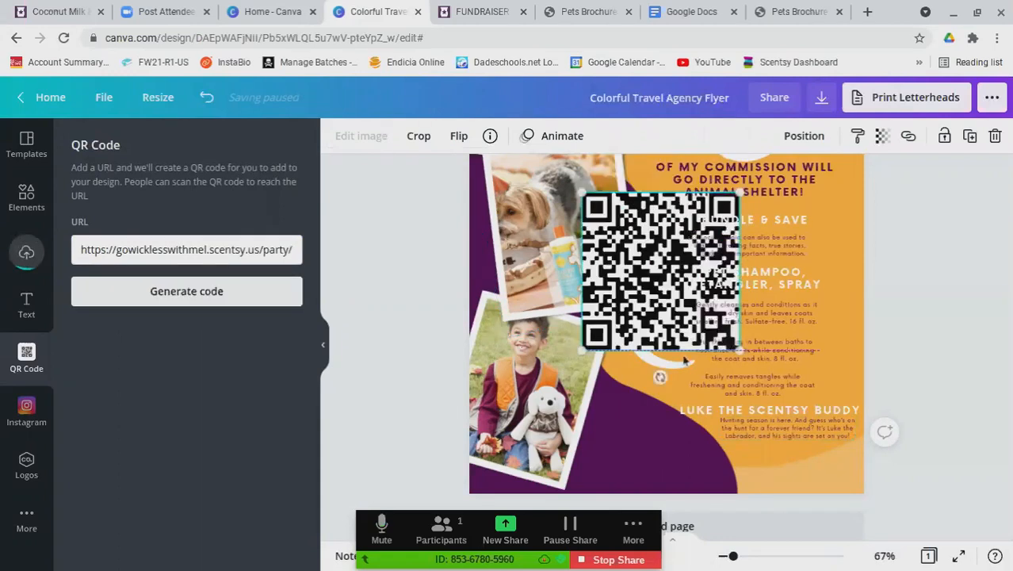
pyautogui.moveTo(746, 352); pyautogui.dragTo(680, 293)
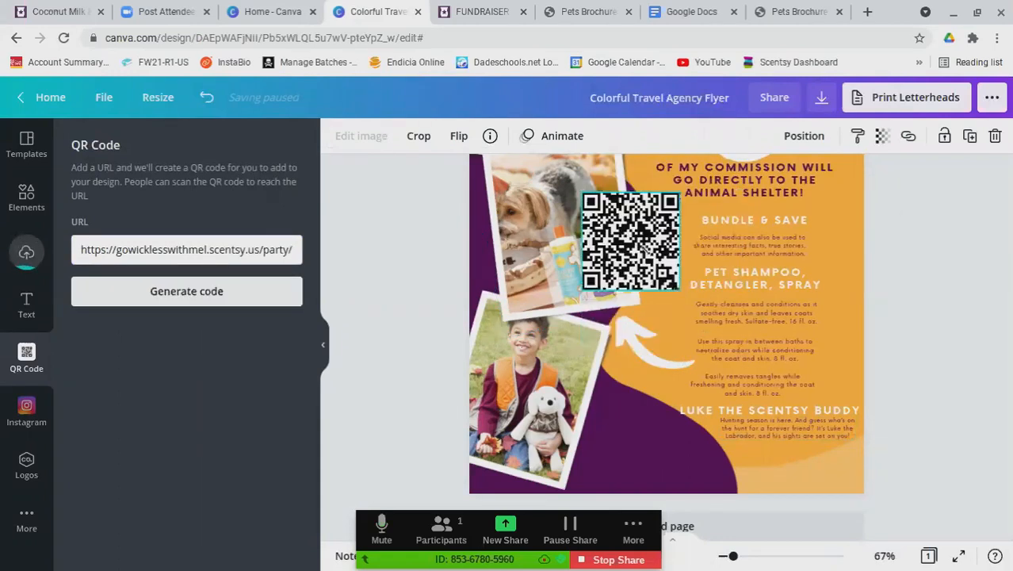
pyautogui.moveTo(640, 241); pyautogui.dragTo(649, 443)
pyautogui.moveTo(686, 491); pyautogui.dragTo(630, 448)
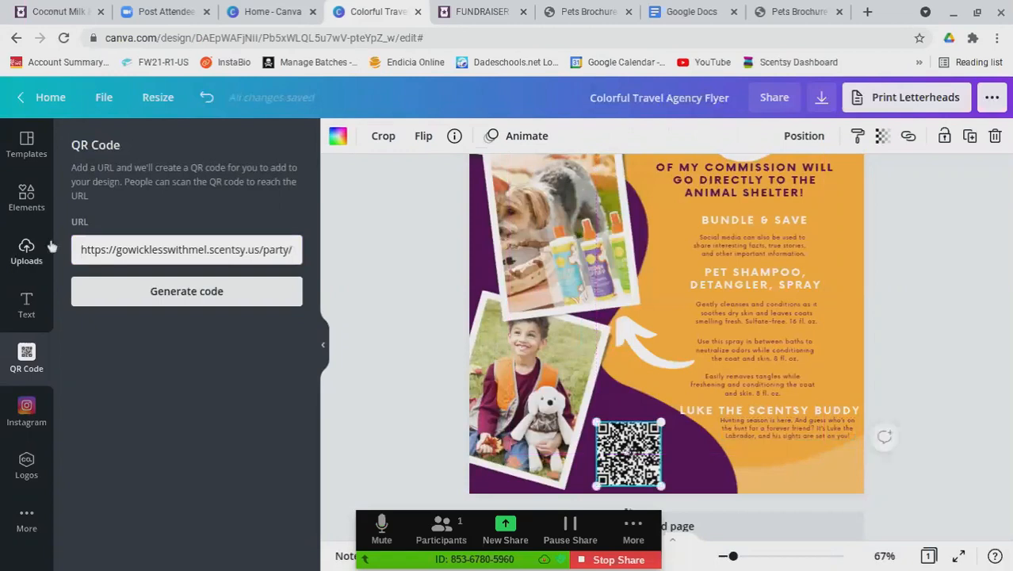
pyautogui.scroll(1, 767, 295)
pyautogui.scroll(4, 767, 295)
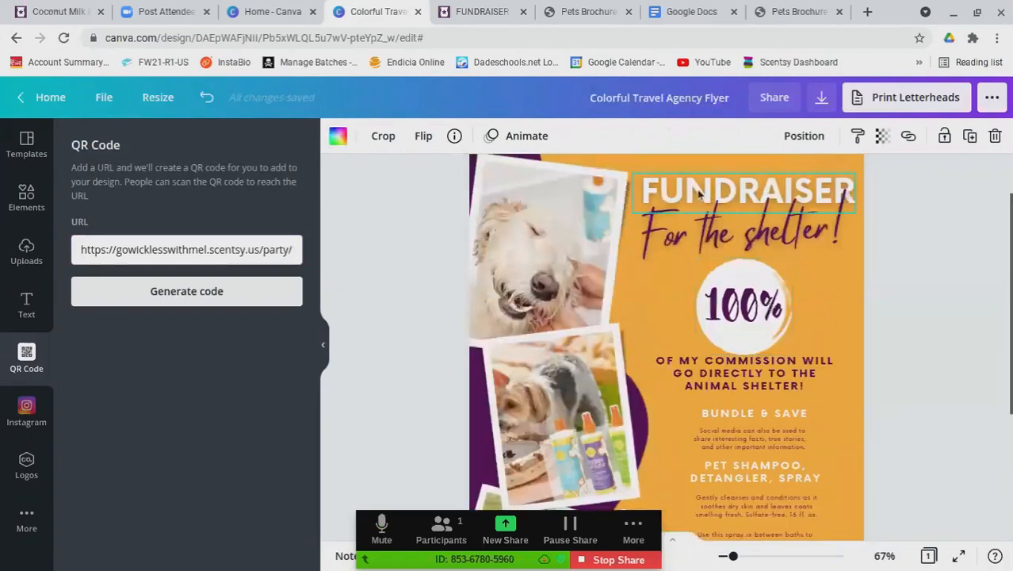
# Duplicate the FUNDRAISER heading beside the QR code and retype it as 'TO PARTICIPATE SCAN THE CODE!'
pyautogui.click(697, 195)
pyautogui.hotkey('ctrl', 'd')
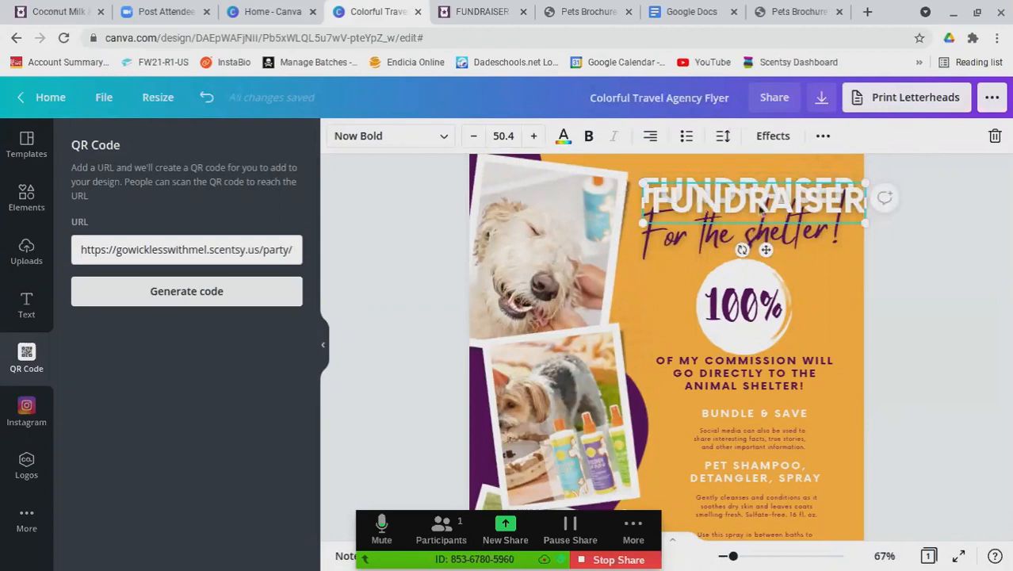
pyautogui.moveTo(762, 213); pyautogui.dragTo(754, 441)
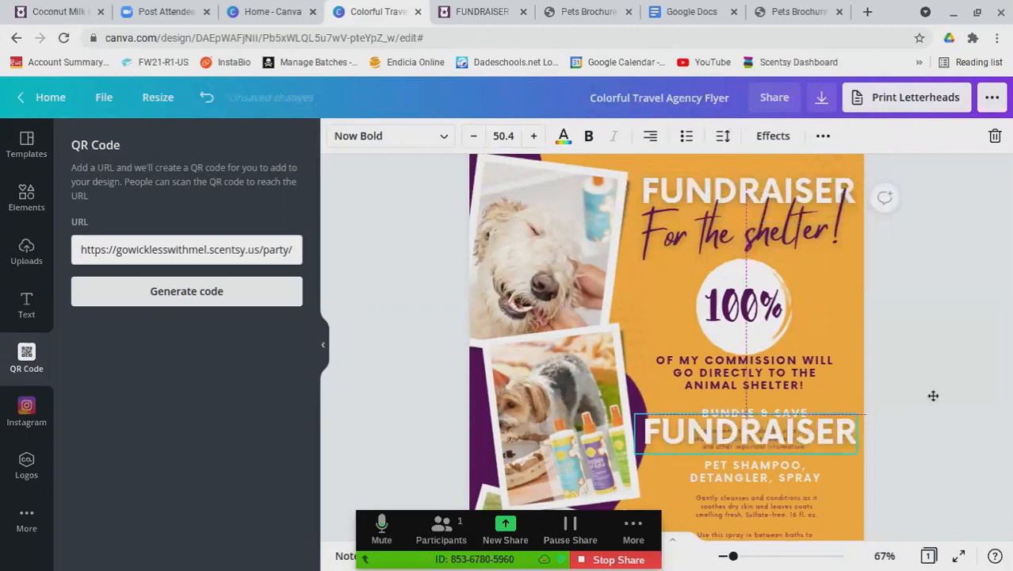
pyautogui.scroll(-3, 927, 395)
pyautogui.moveTo(748, 270); pyautogui.dragTo(757, 478)
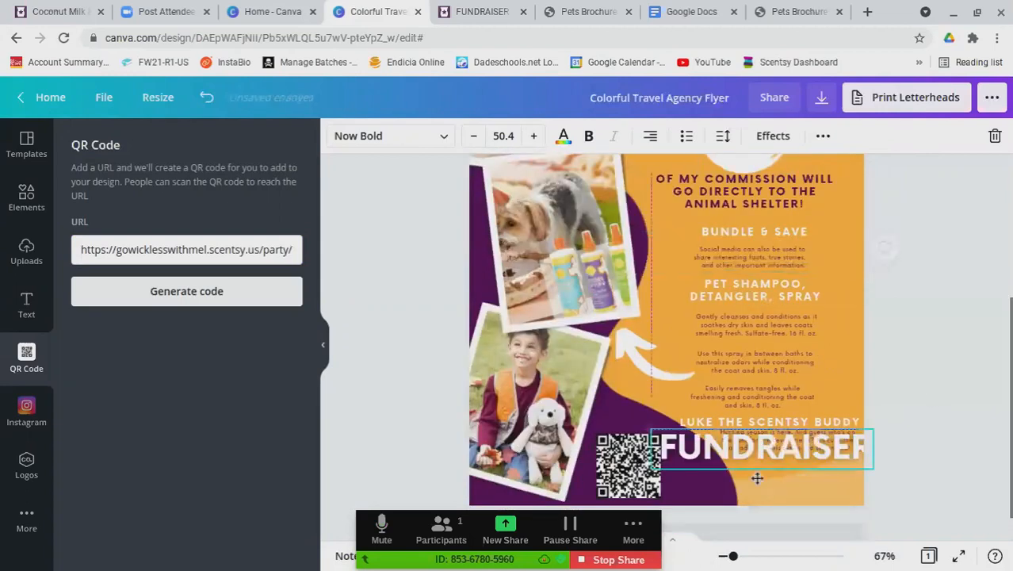
pyautogui.doubleClick(840, 477)
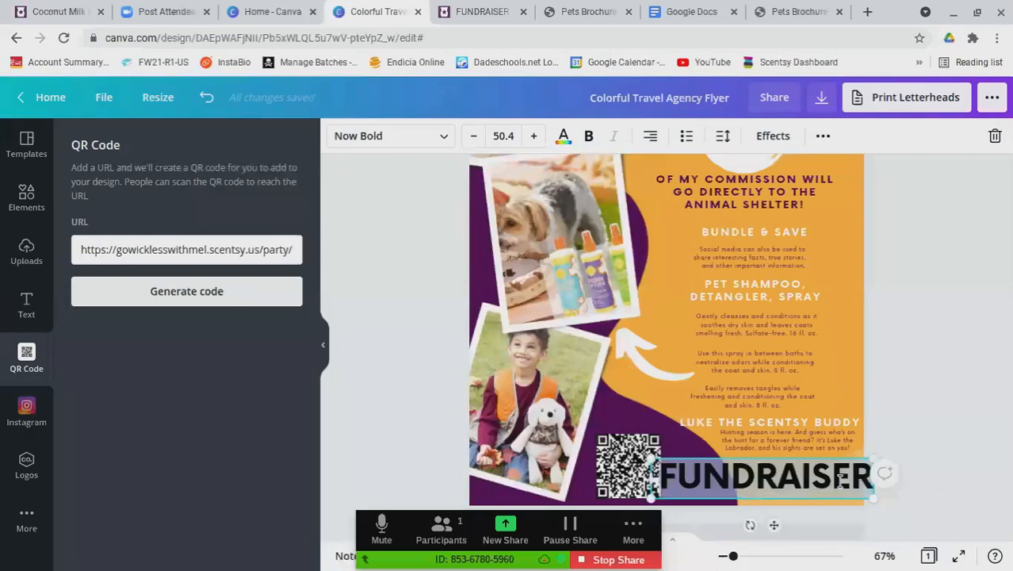
pyautogui.write('TO PART')
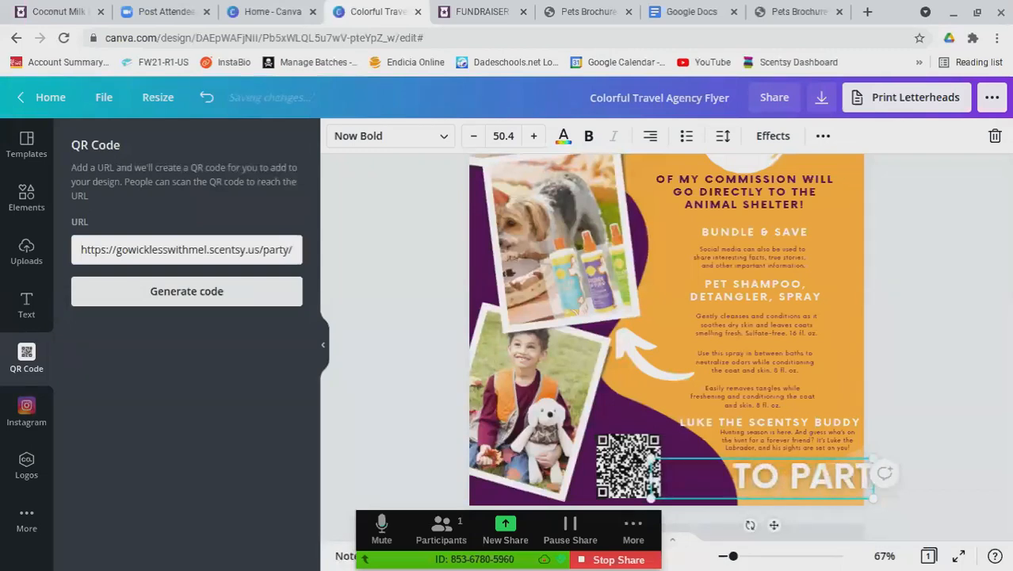
pyautogui.write('ICIPATE CLEAR')
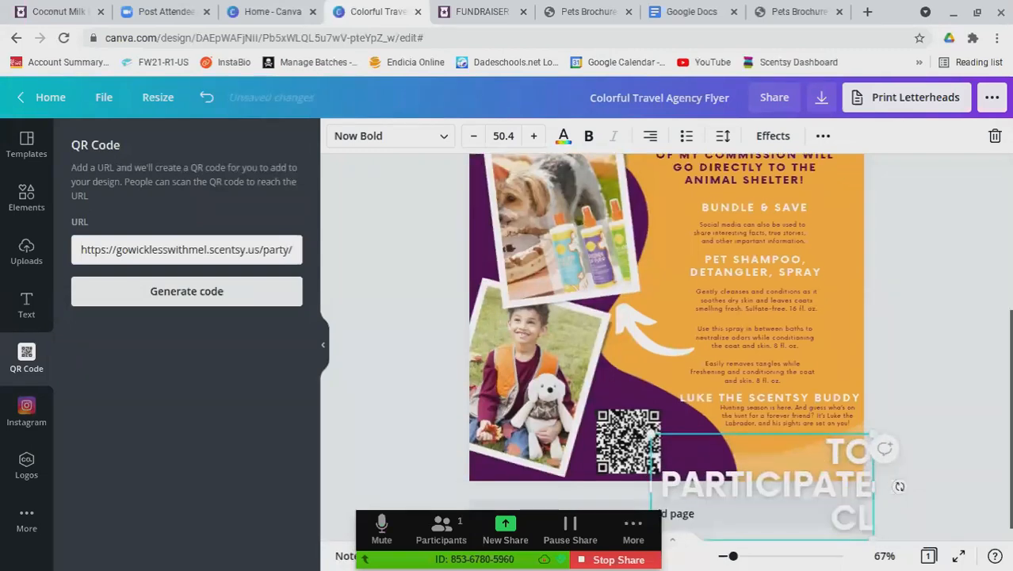
pyautogui.press('BackSpace')
pyautogui.press('BackSpace')
pyautogui.press('BackSpace')
pyautogui.press('BackSpace')
pyautogui.press('BackSpace')
pyautogui.press('BackSpace')
pyautogui.write('SCA')
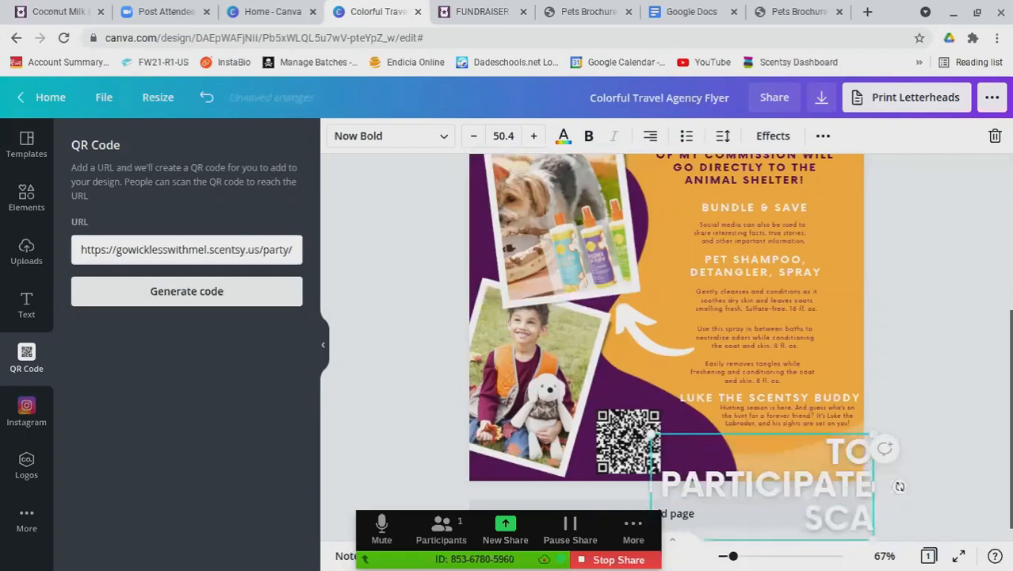
pyautogui.write('N THE CODE!')
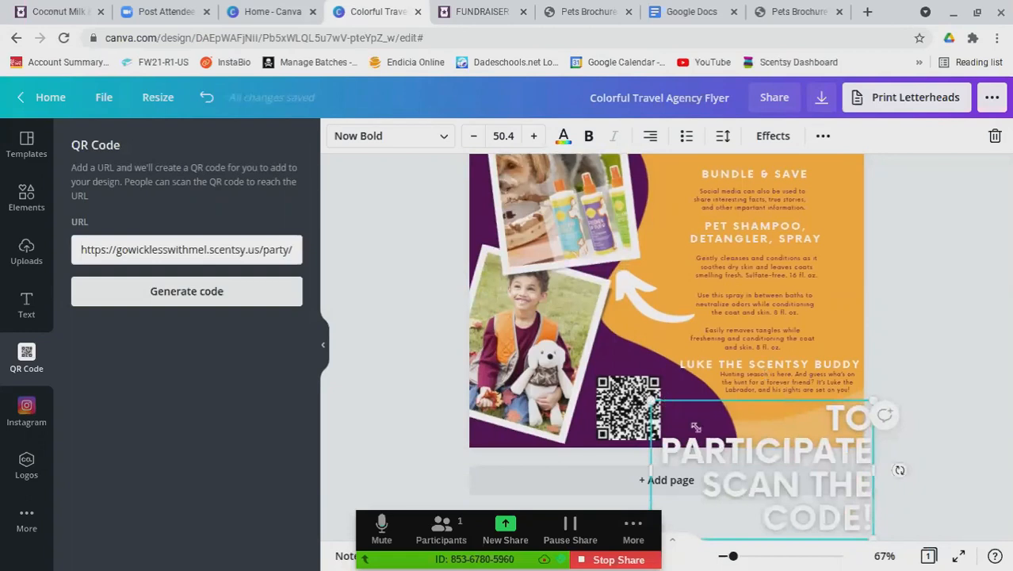
# Resize the caption to two lines beside the QR code and left-align it
pyautogui.moveTo(652, 402); pyautogui.dragTo(736, 443)
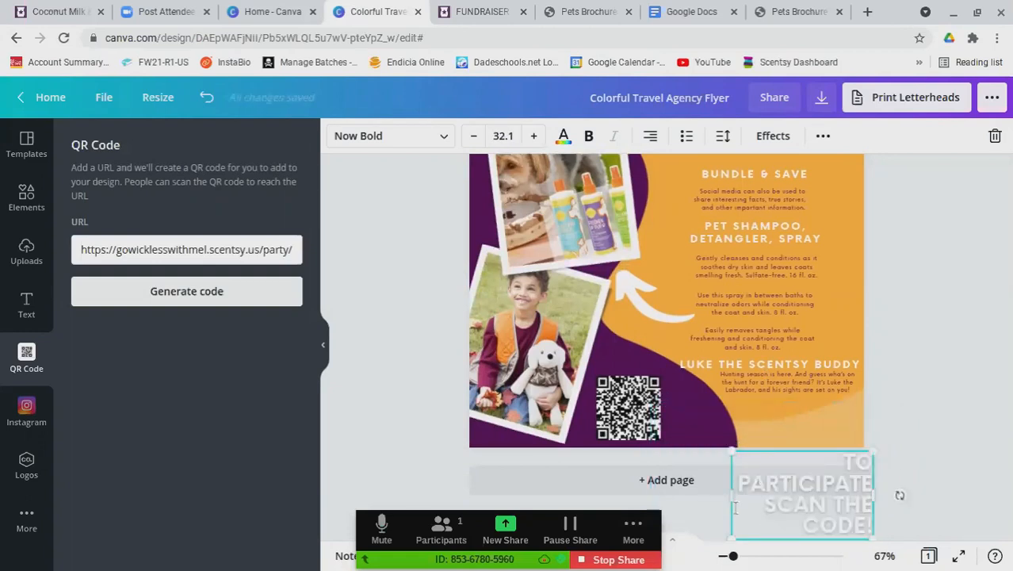
pyautogui.moveTo(735, 507); pyautogui.dragTo(674, 495)
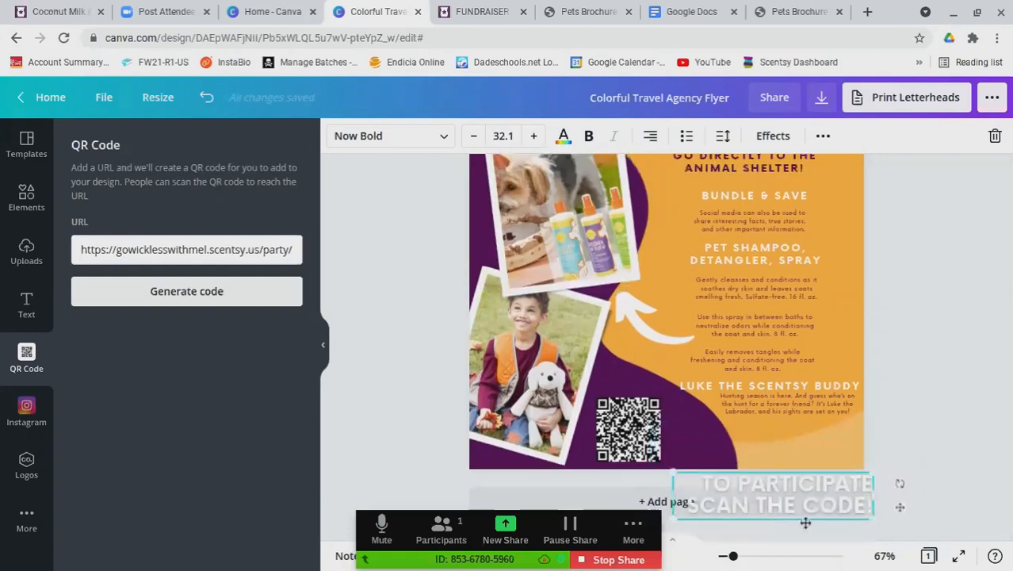
pyautogui.moveTo(805, 516); pyautogui.dragTo(781, 468)
pyautogui.click(650, 139)
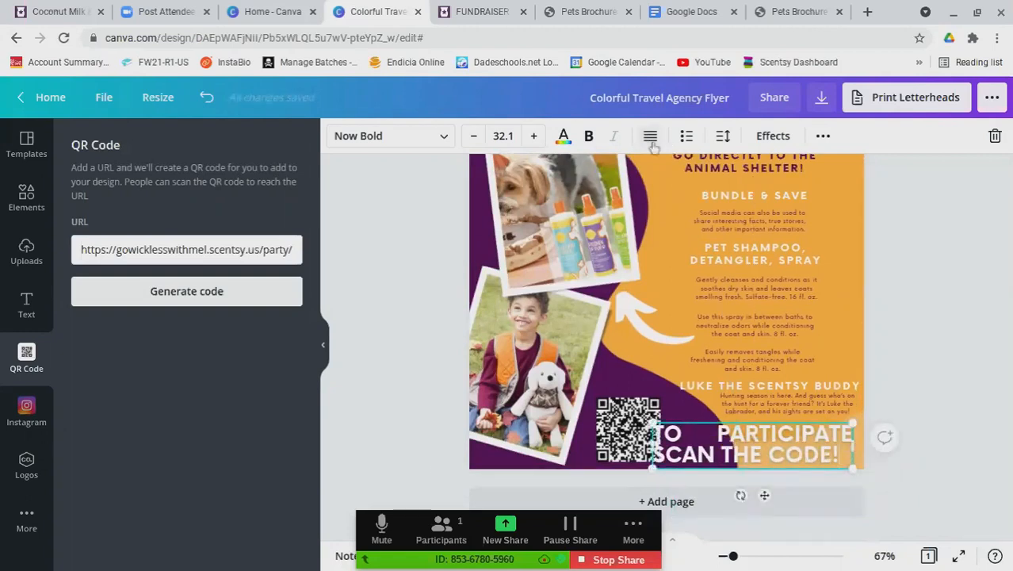
pyautogui.click(650, 138)
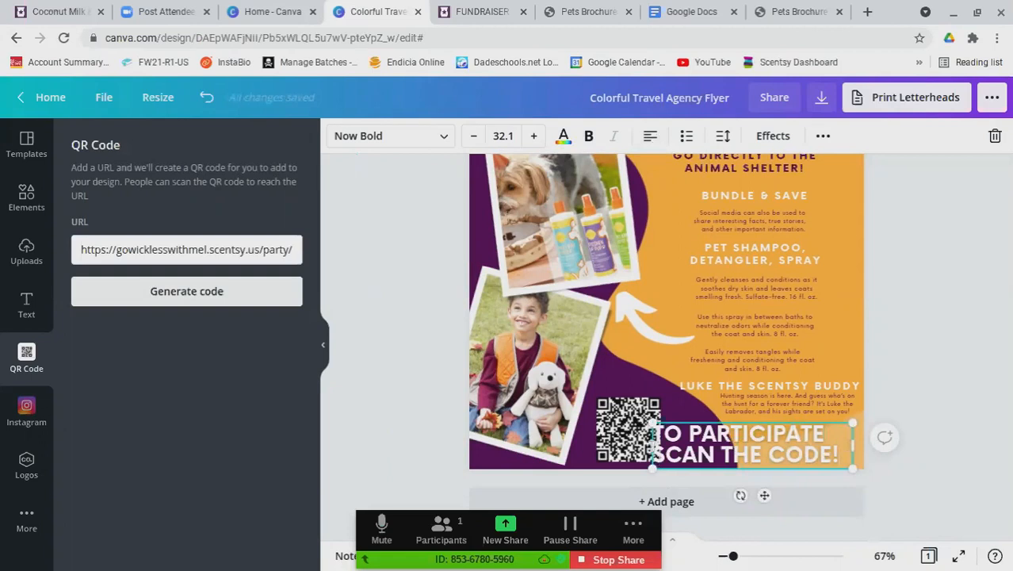
pyautogui.moveTo(652, 467); pyautogui.dragTo(669, 467)
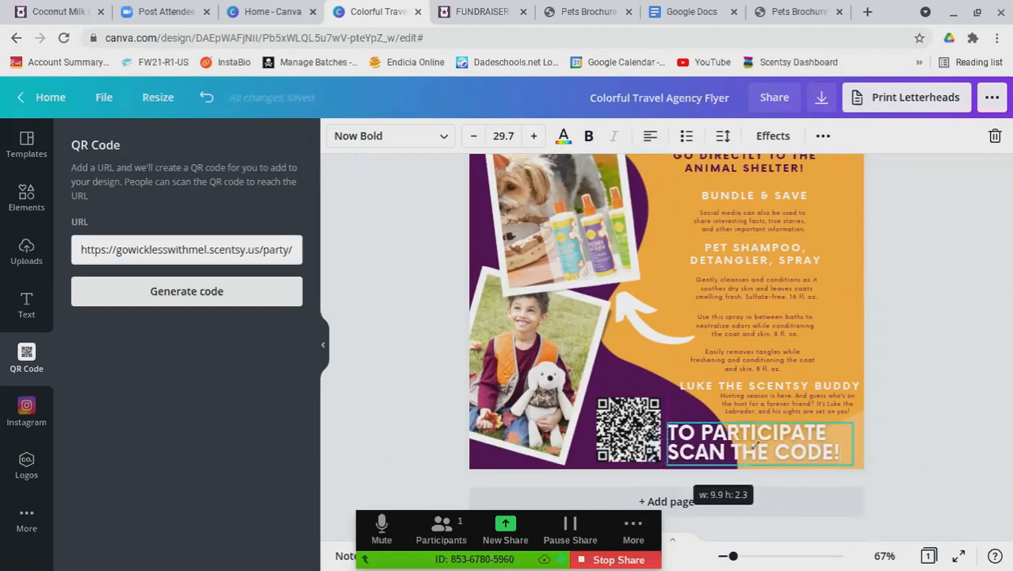
pyautogui.click(404, 276)
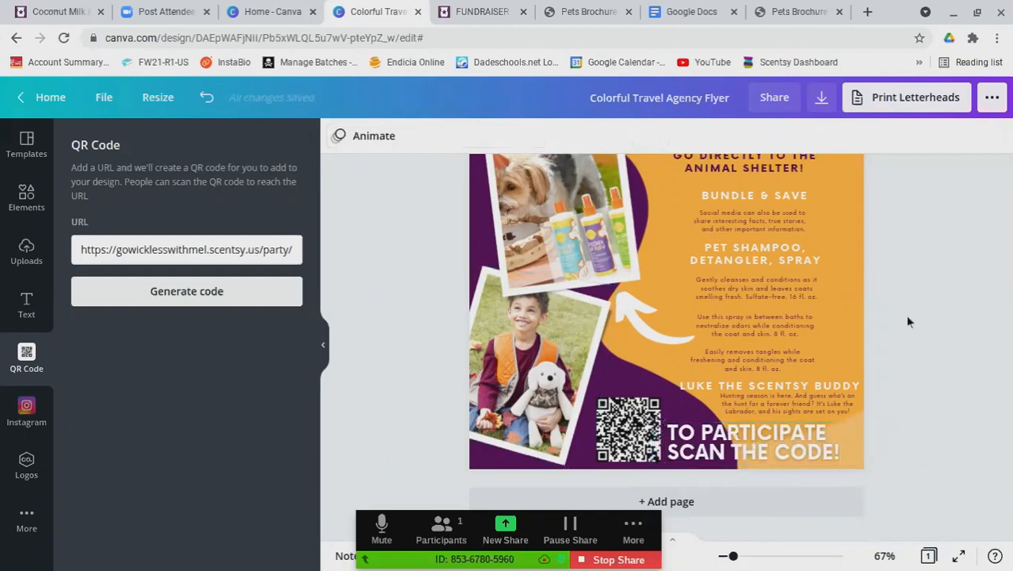
# Move the FUNDRAISER heading, 'For the shelter!' subtitle, 100% circle and commission text slightly higher
pyautogui.scroll(1, 910, 312)
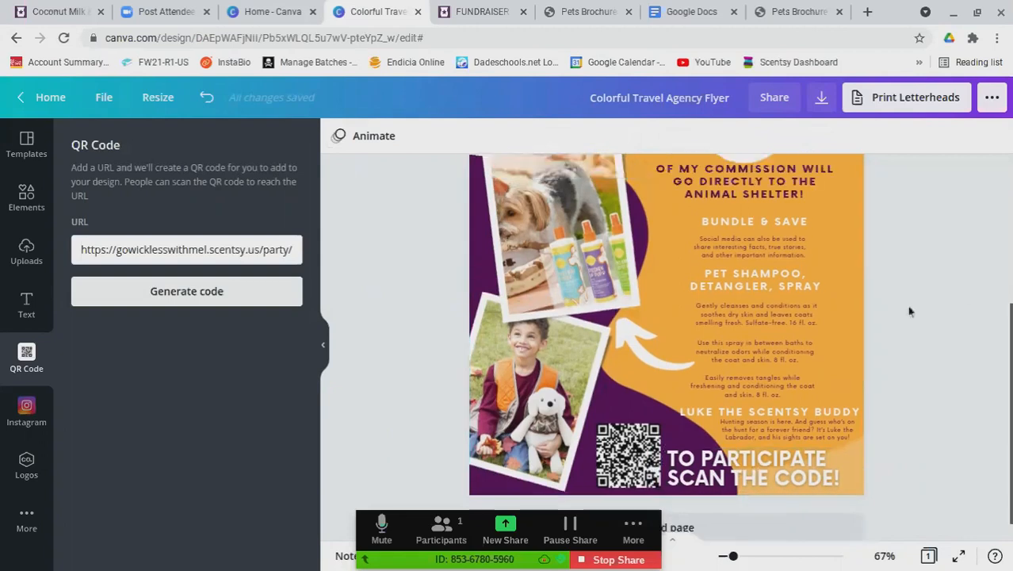
pyautogui.scroll(4, 910, 311)
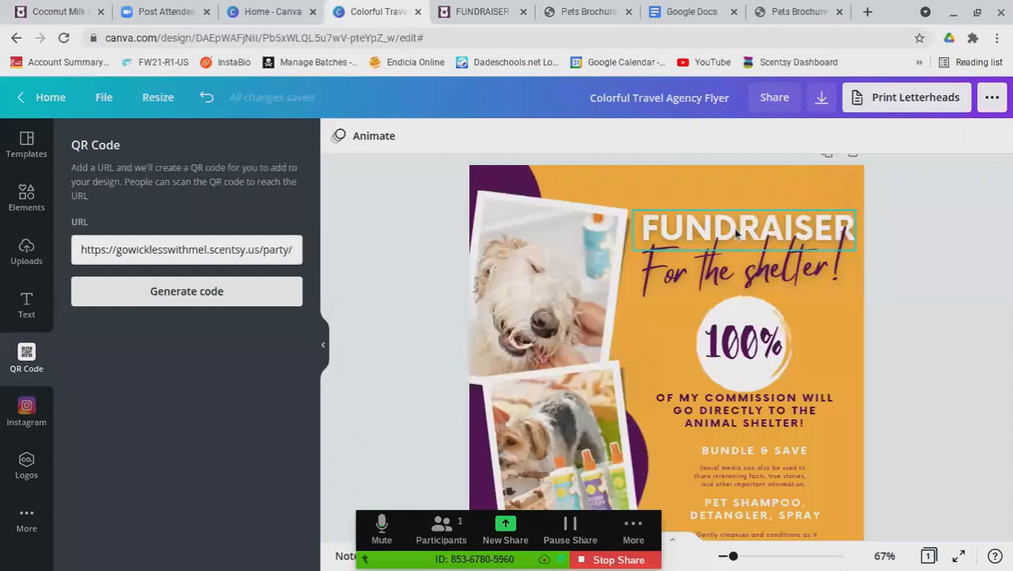
pyautogui.moveTo(737, 225); pyautogui.dragTo(742, 189)
pyautogui.moveTo(723, 271); pyautogui.dragTo(722, 233)
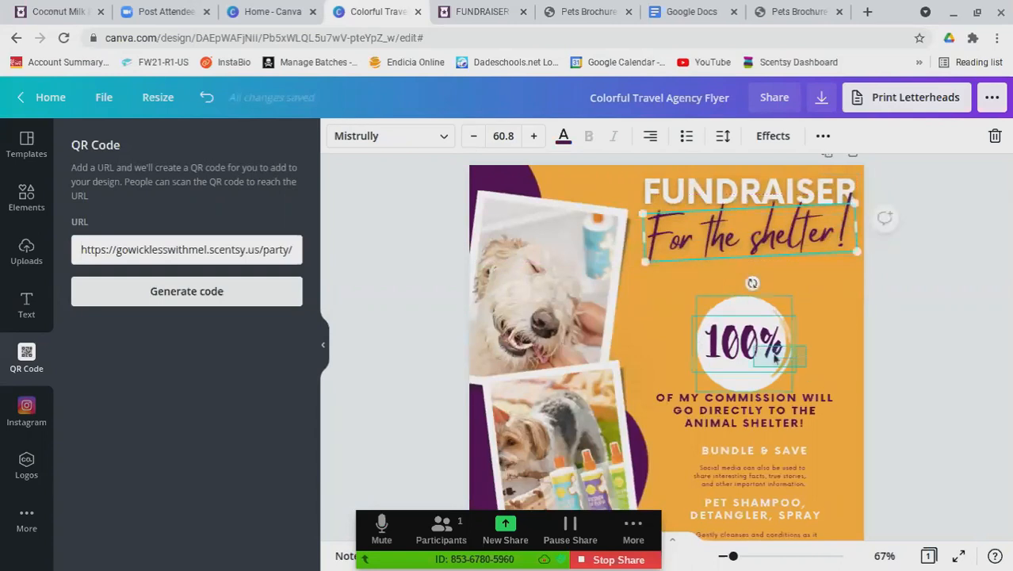
pyautogui.moveTo(750, 354)
pyautogui.mouseDown()
pyautogui.moveTo(761, 299)
pyautogui.moveTo(757, 308)
pyautogui.mouseUp()
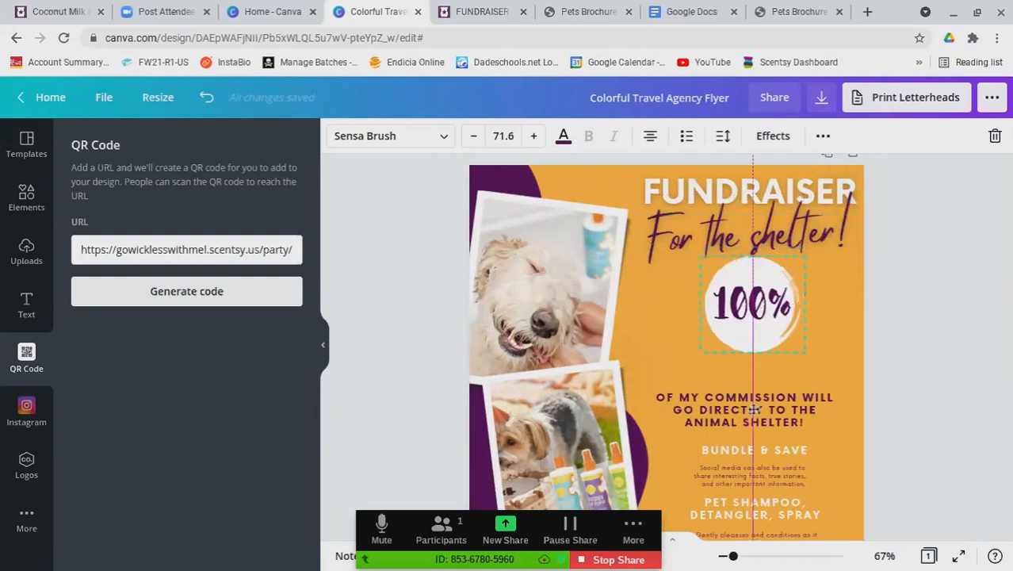
pyautogui.moveTo(796, 391); pyautogui.dragTo(792, 354)
pyautogui.scroll(-3, 911, 419)
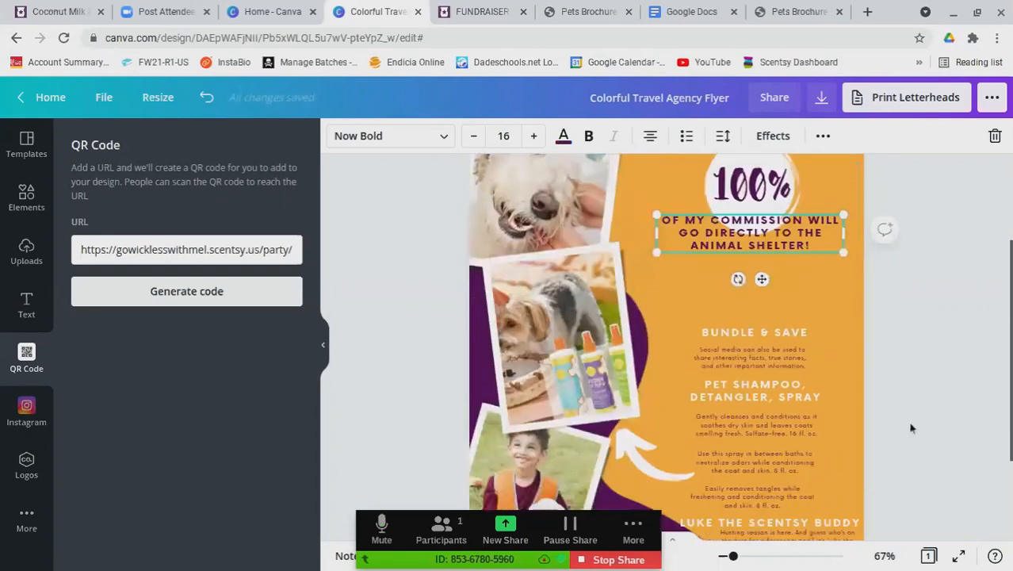
pyautogui.scroll(-3, 911, 428)
pyautogui.click(899, 357)
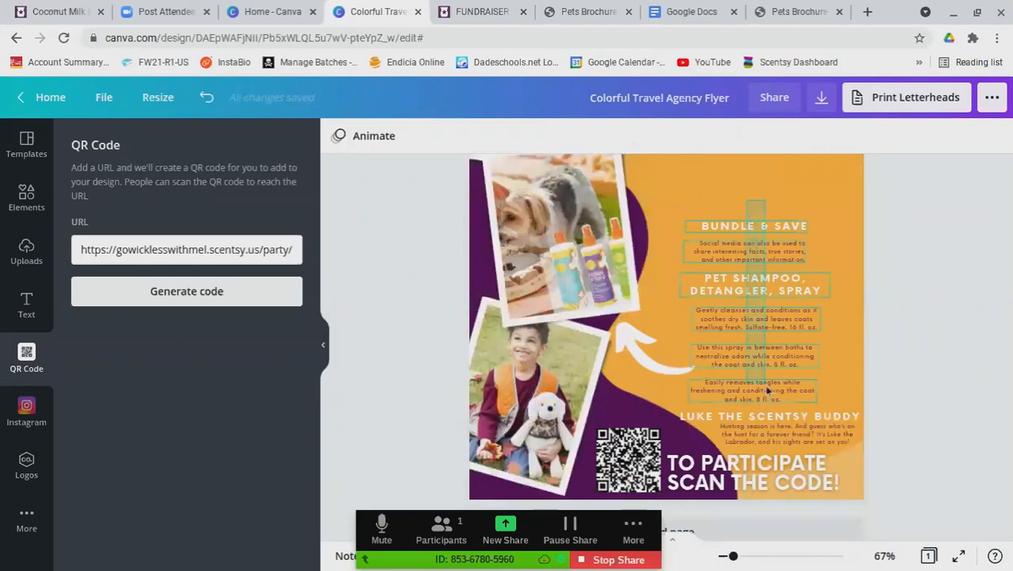
# Raise the product text group, nudge the Luke paragraph lower, and review the flyer layout
pyautogui.click(770, 433)
pyautogui.moveTo(771, 433); pyautogui.dragTo(771, 383)
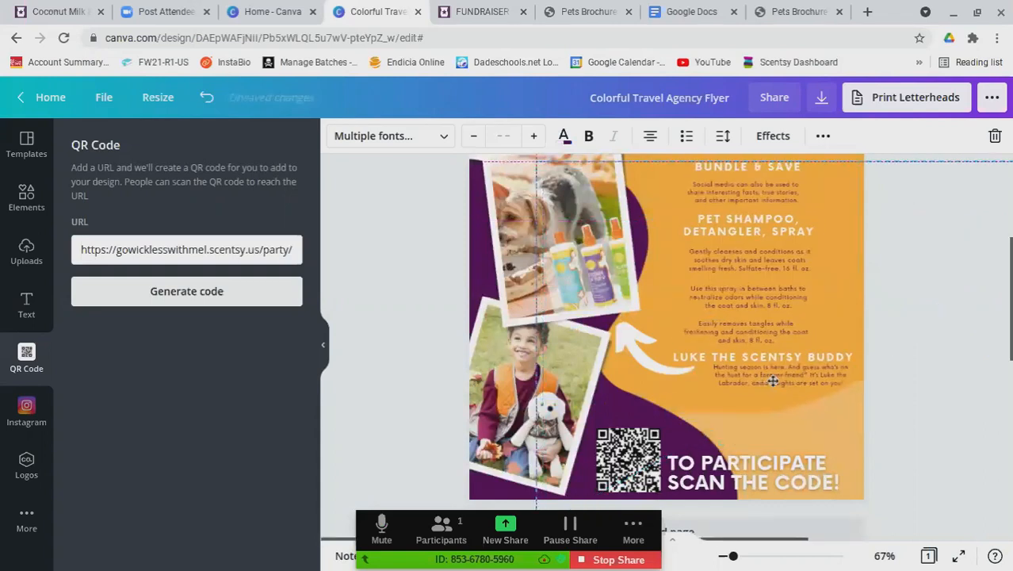
pyautogui.scroll(2, 953, 402)
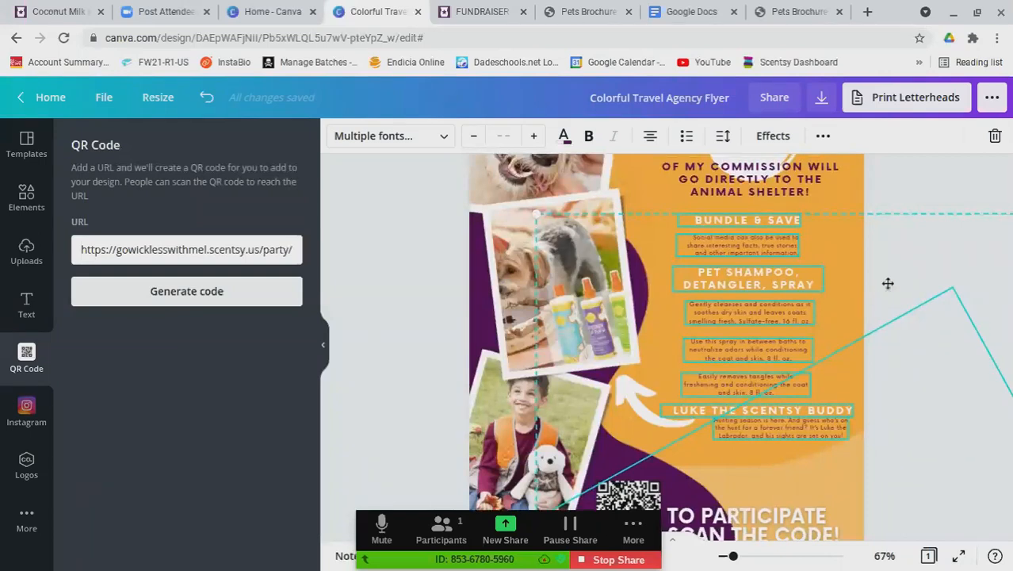
pyautogui.click(678, 466)
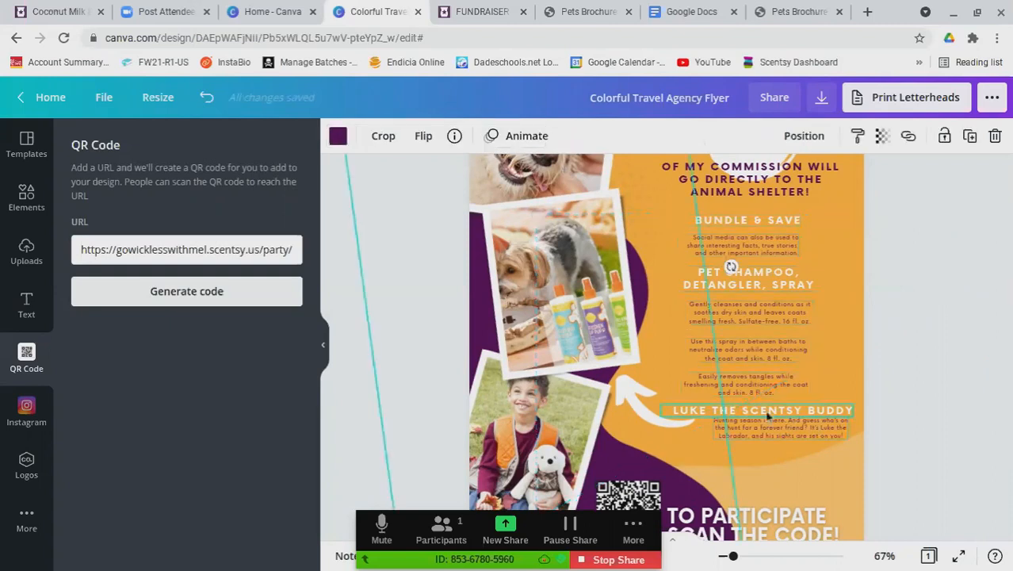
pyautogui.click(767, 415)
pyautogui.moveTo(773, 430)
pyautogui.mouseDown()
pyautogui.moveTo(776, 468)
pyautogui.moveTo(781, 414)
pyautogui.moveTo(787, 440)
pyautogui.moveTo(781, 421)
pyautogui.mouseUp()
pyautogui.click(953, 283)
pyautogui.scroll(-2, 951, 317)
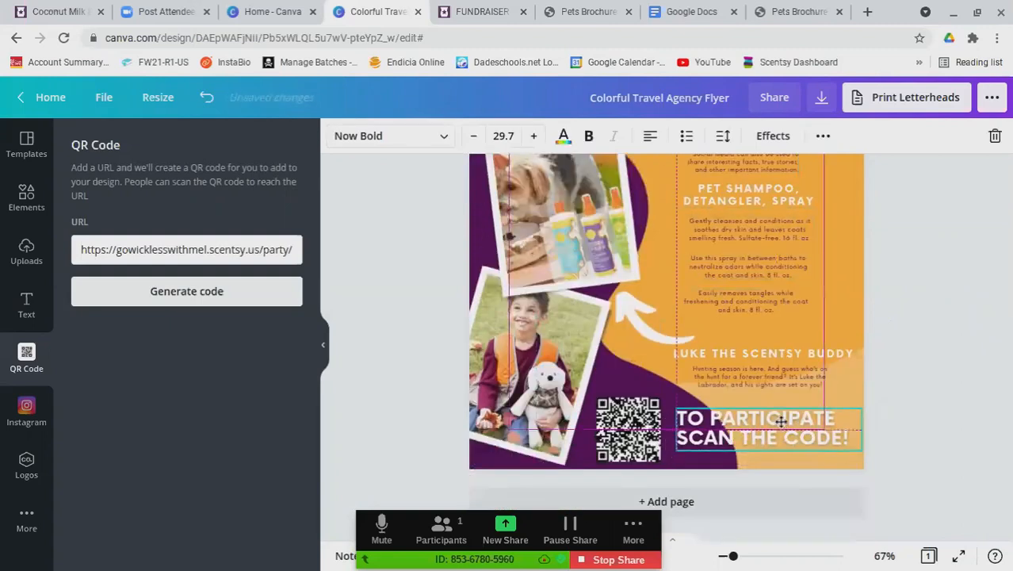
pyautogui.click(983, 269)
pyautogui.scroll(3, 952, 299)
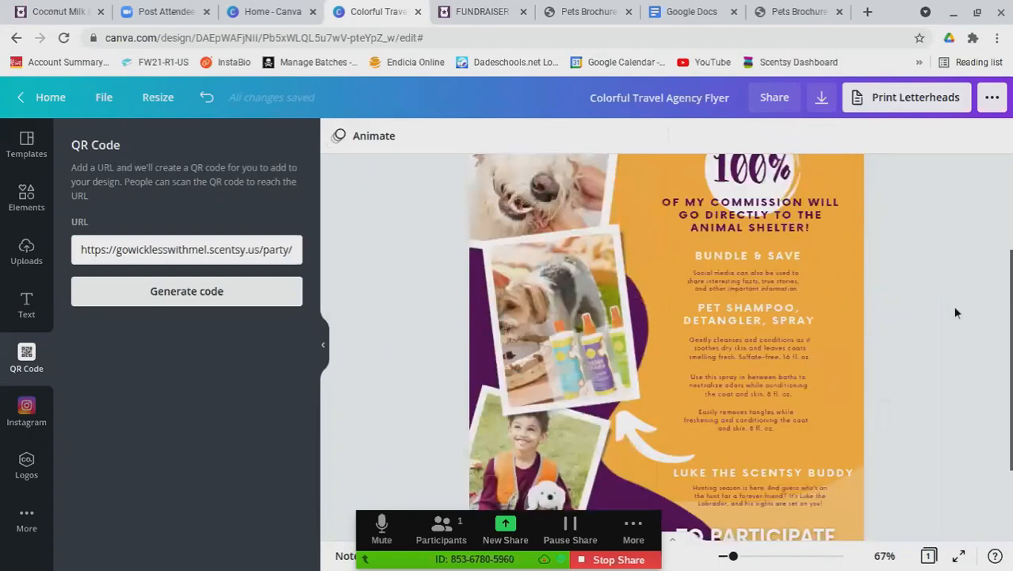
pyautogui.scroll(1, 970, 296)
pyautogui.scroll(-4, 972, 298)
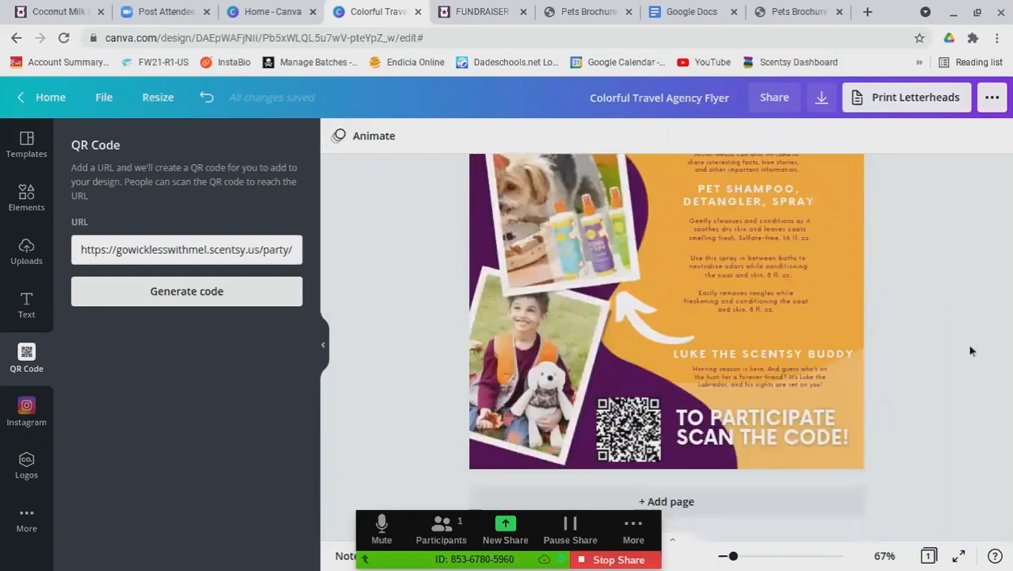
pyautogui.scroll(3, 971, 351)
pyautogui.scroll(3, 973, 352)
pyautogui.scroll(-6, 973, 352)
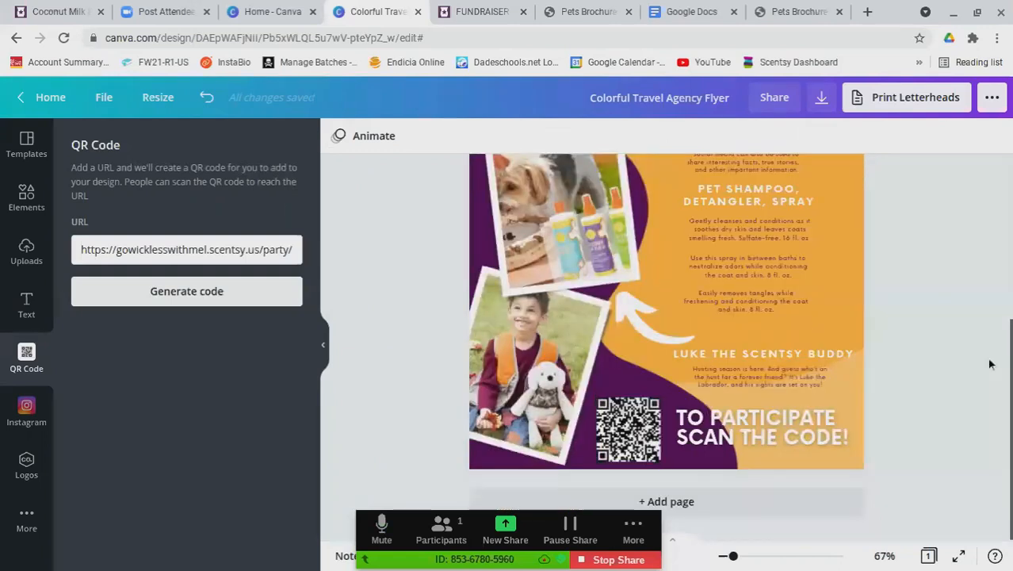
pyautogui.scroll(8, 950, 360)
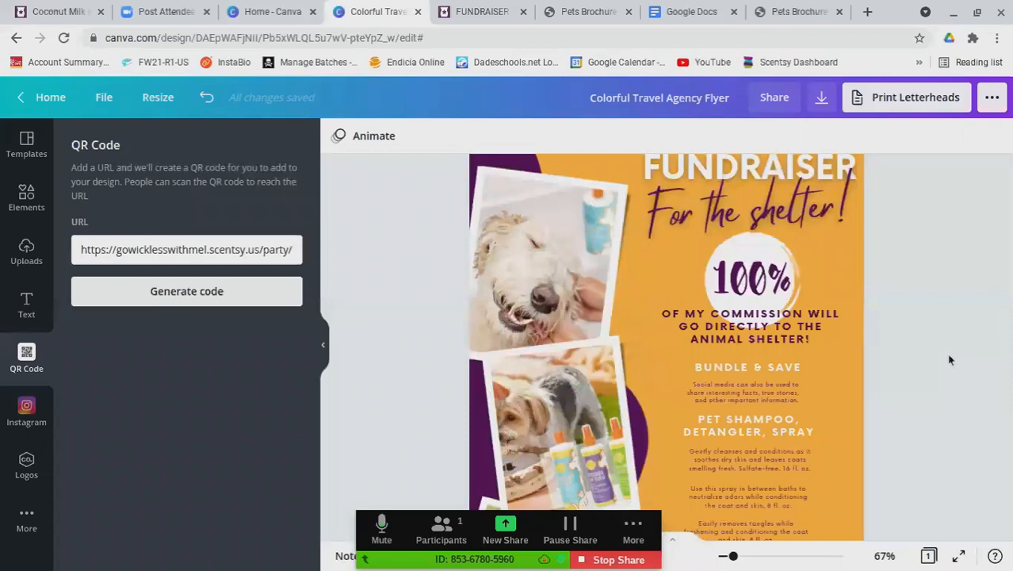
# Download the flyer as a PNG image, dismiss the share popup, and go to Google Docs
pyautogui.click(822, 99)
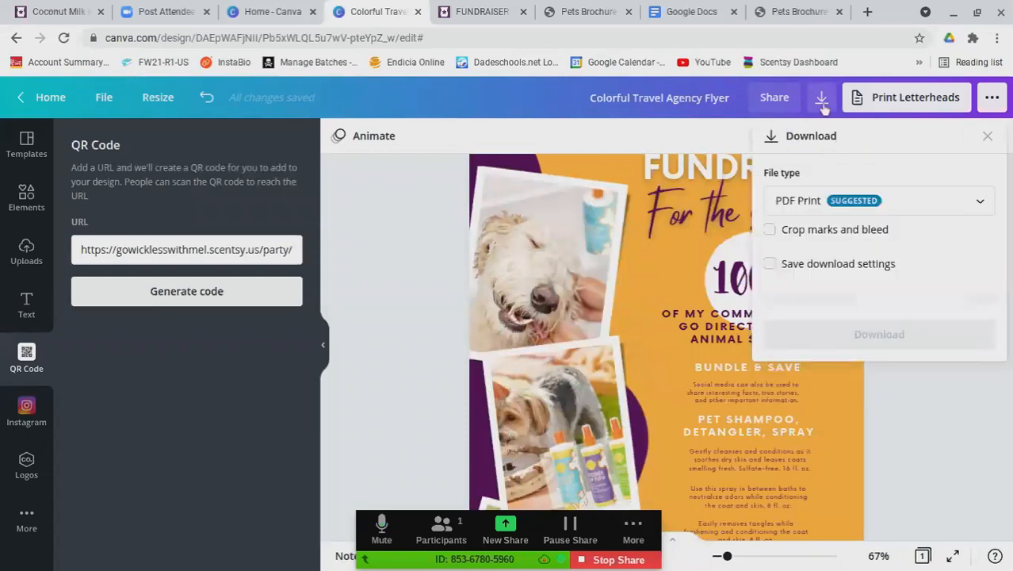
pyautogui.click(790, 210)
pyautogui.click(791, 221)
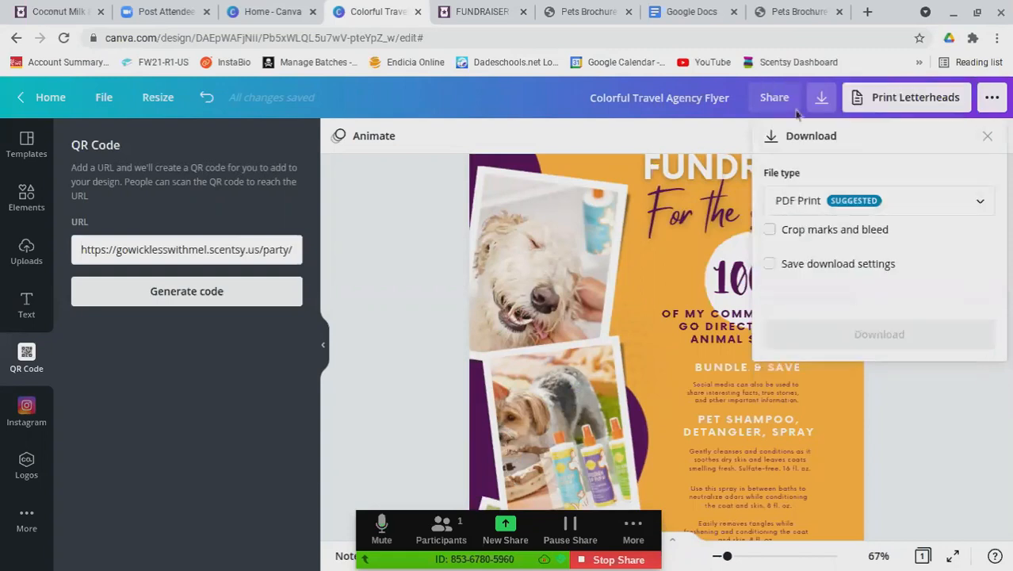
pyautogui.click(788, 204)
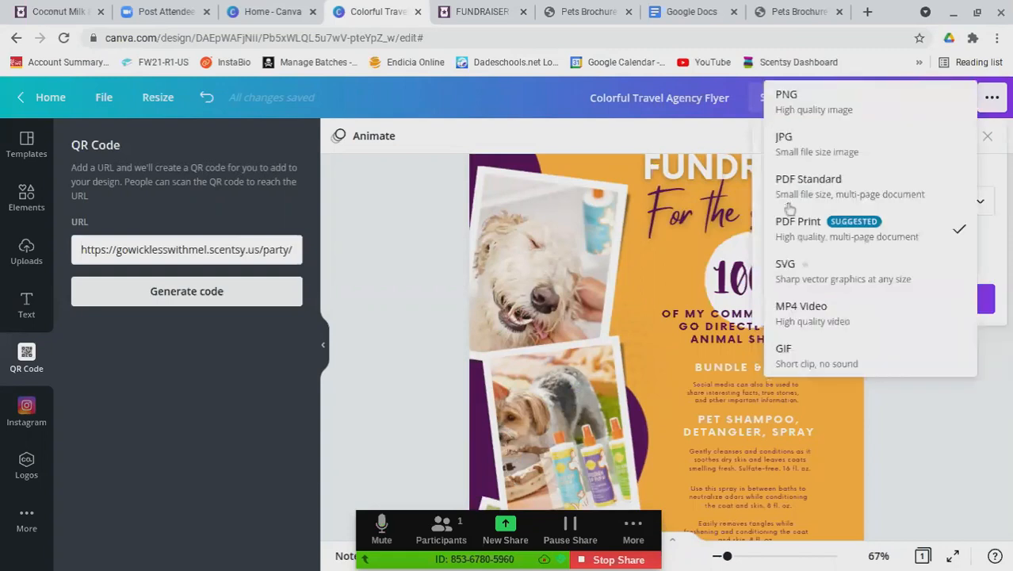
pyautogui.click(796, 103)
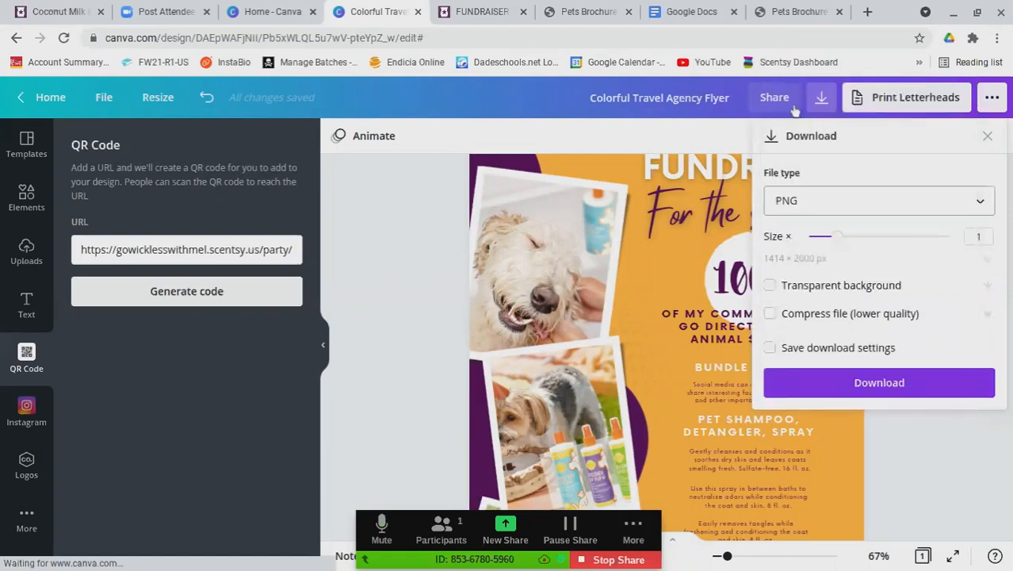
pyautogui.click(831, 387)
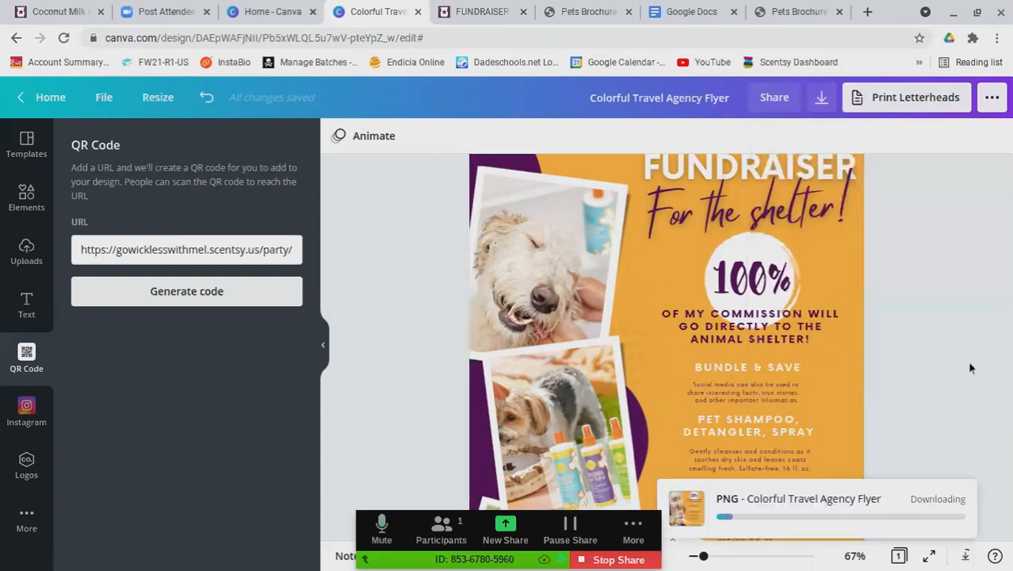
pyautogui.scroll(-3, 970, 367)
pyautogui.scroll(-1, 971, 367)
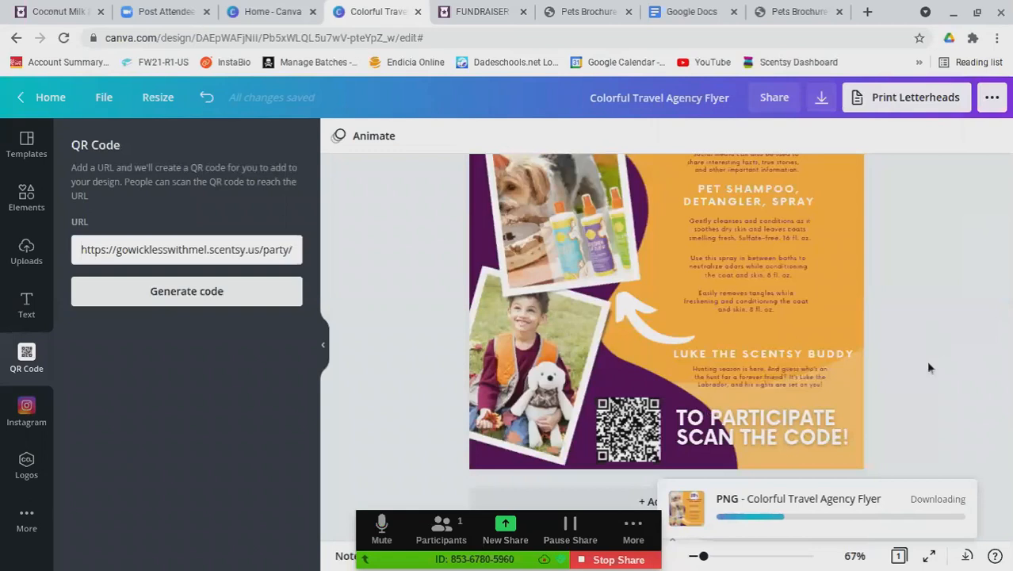
pyautogui.scroll(1, 987, 373)
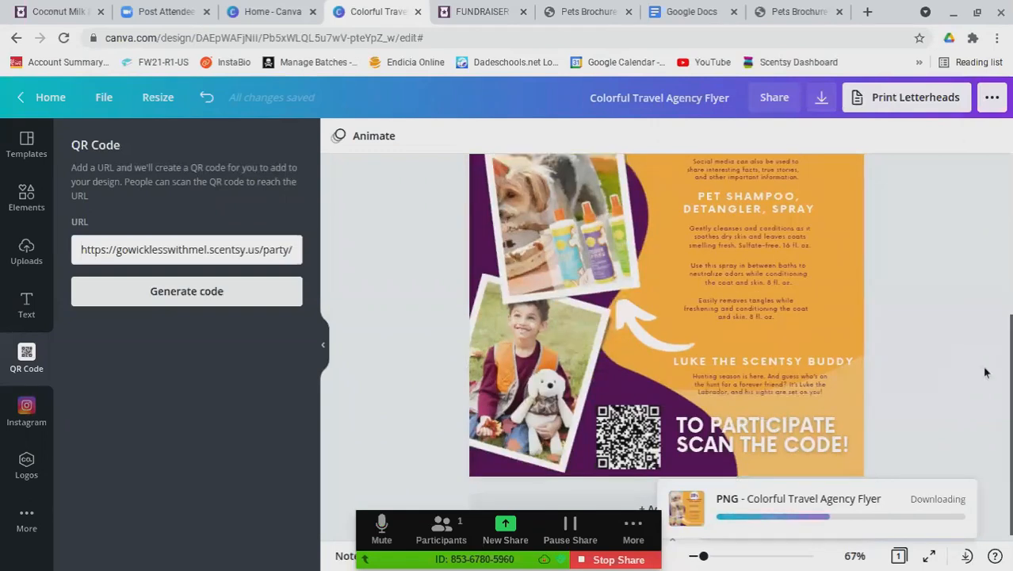
pyautogui.scroll(1, 985, 371)
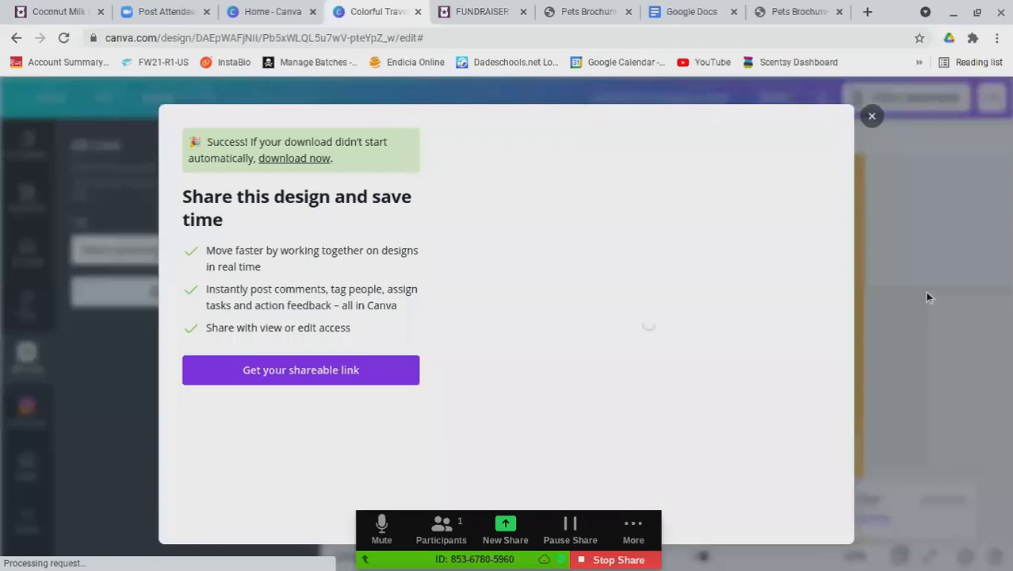
pyautogui.click(926, 294)
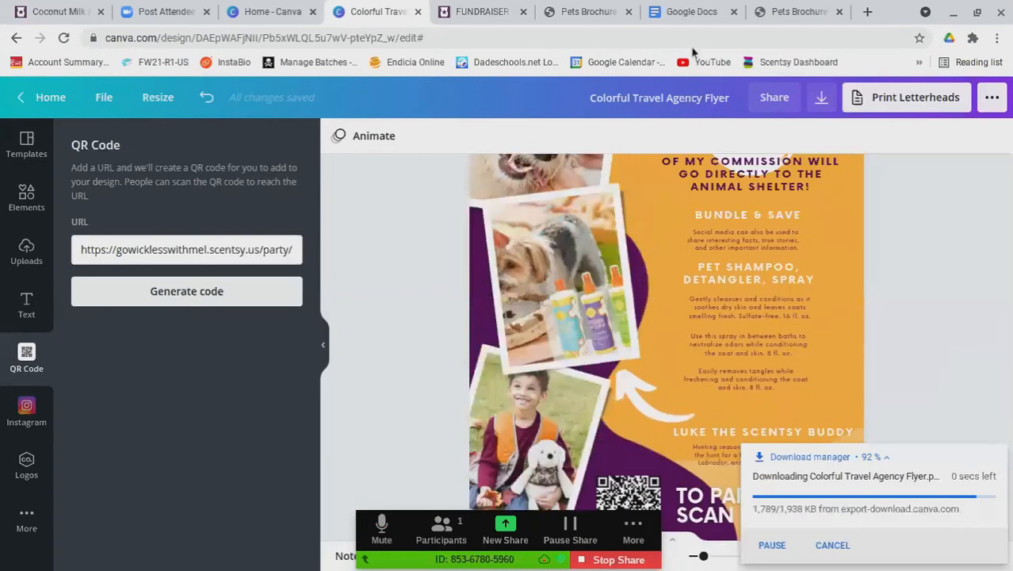
pyautogui.click(676, 13)
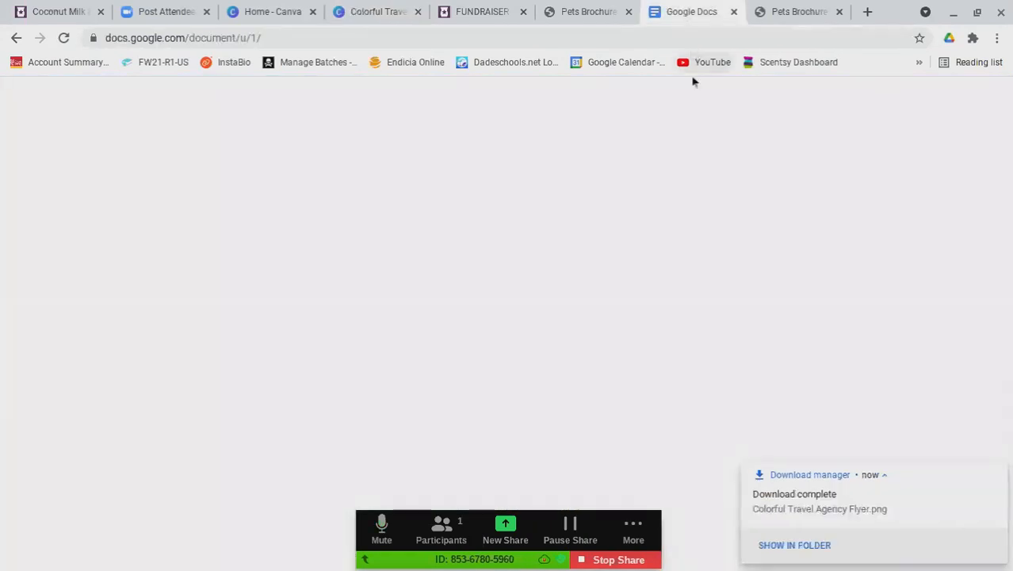
# Dismiss the download notice and switch to Google Forms from the apps menu
pyautogui.click(999, 299)
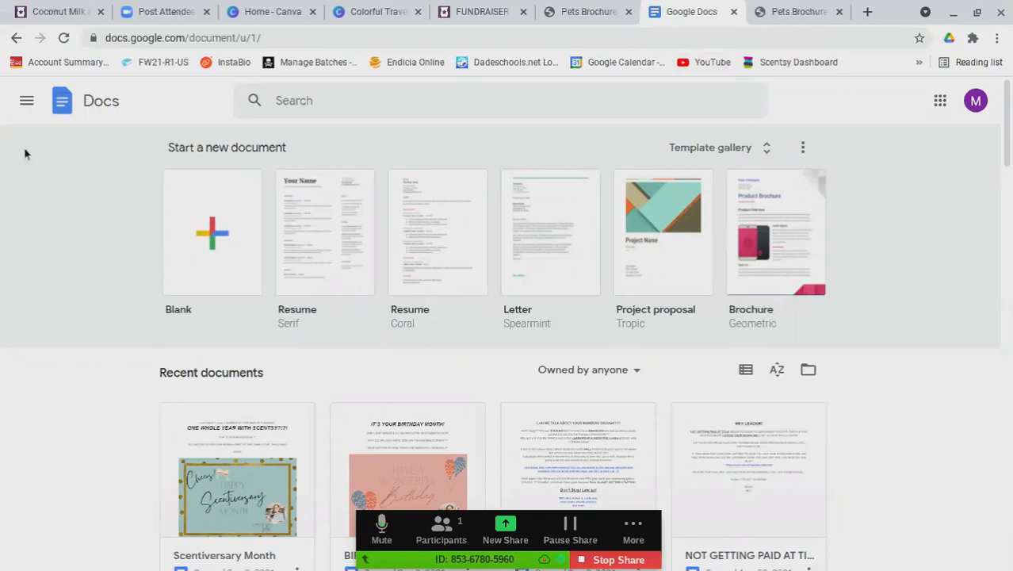
pyautogui.click(27, 100)
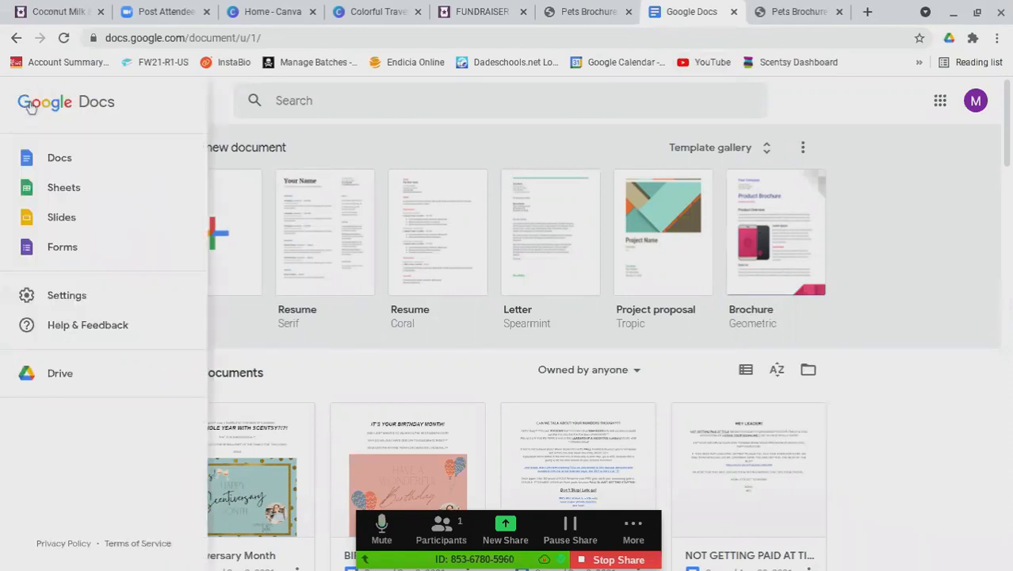
pyautogui.click(63, 255)
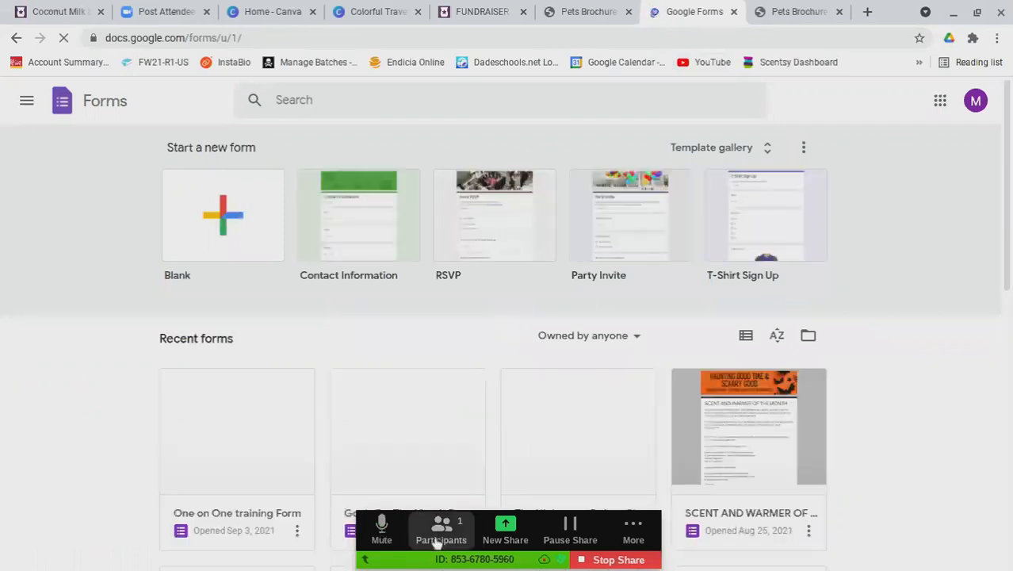
# Create a blank form titled 'FUNDRAISER FORM!' and bring up the insert-image dialog
pyautogui.click(223, 232)
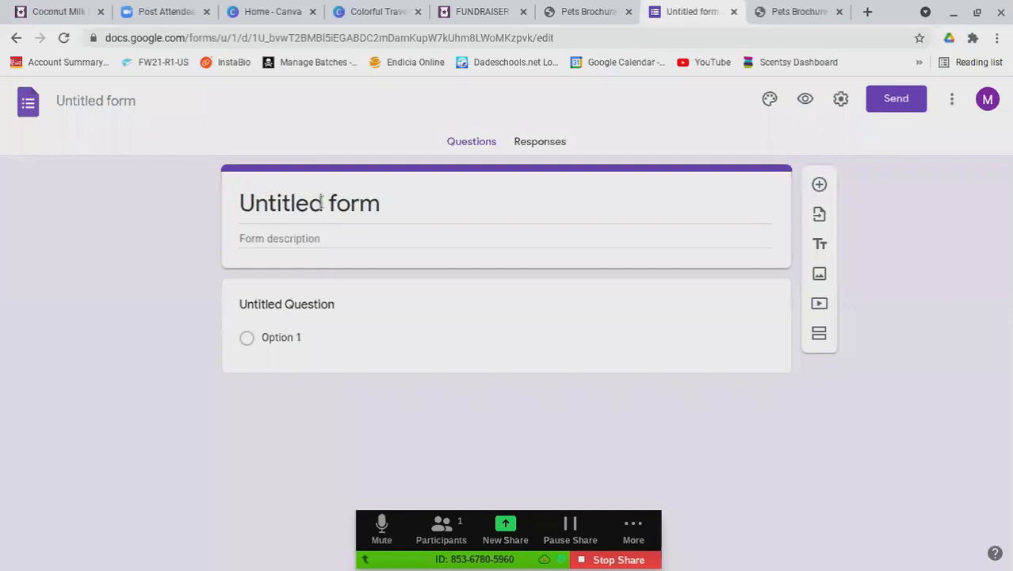
pyautogui.click(359, 203)
pyautogui.moveTo(406, 206); pyautogui.dragTo(235, 211)
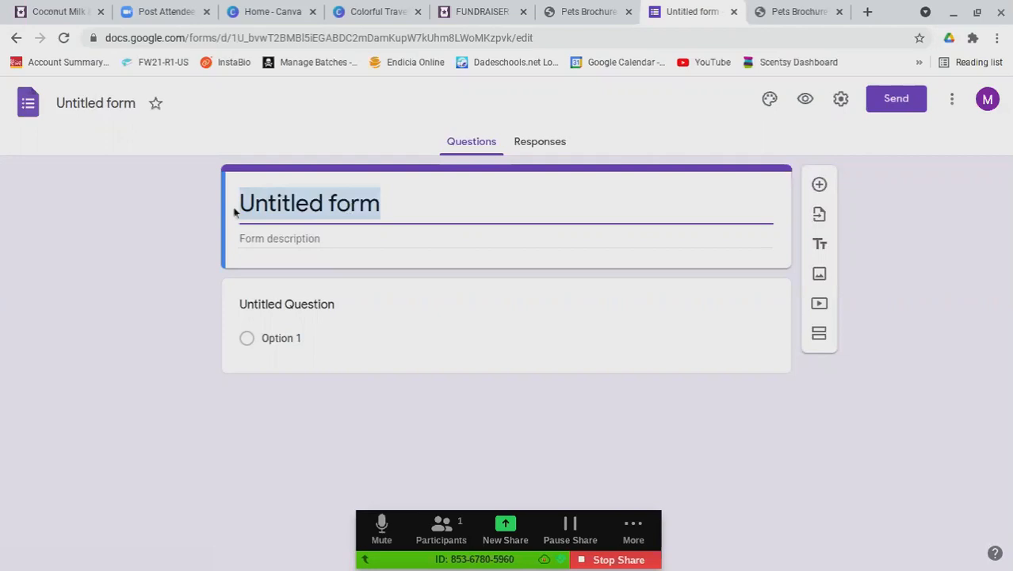
pyautogui.write('FUNDRAIDER')
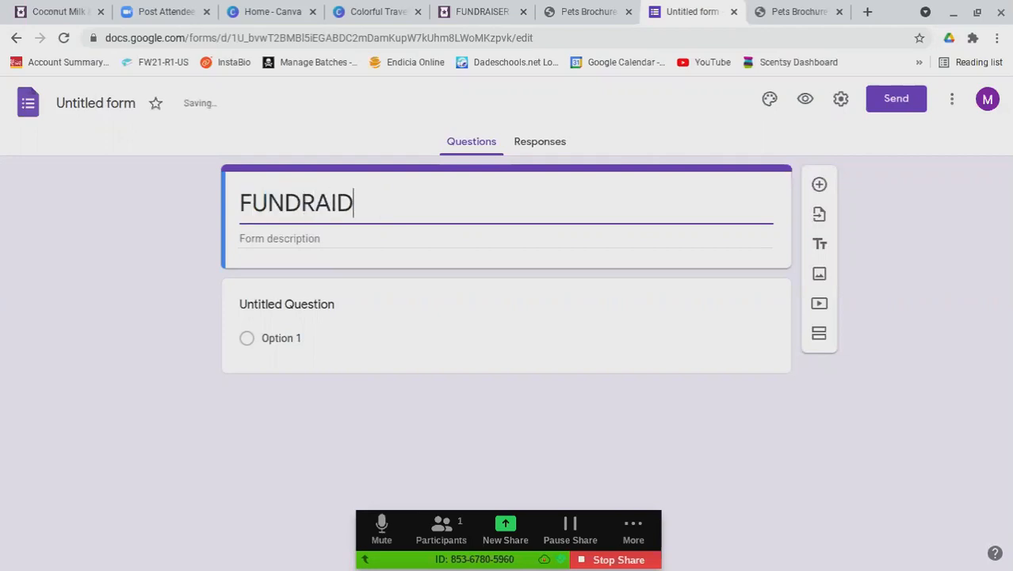
pyautogui.press('BackSpace')
pyautogui.press('BackSpace')
pyautogui.press('BackSpace')
pyautogui.write('S')
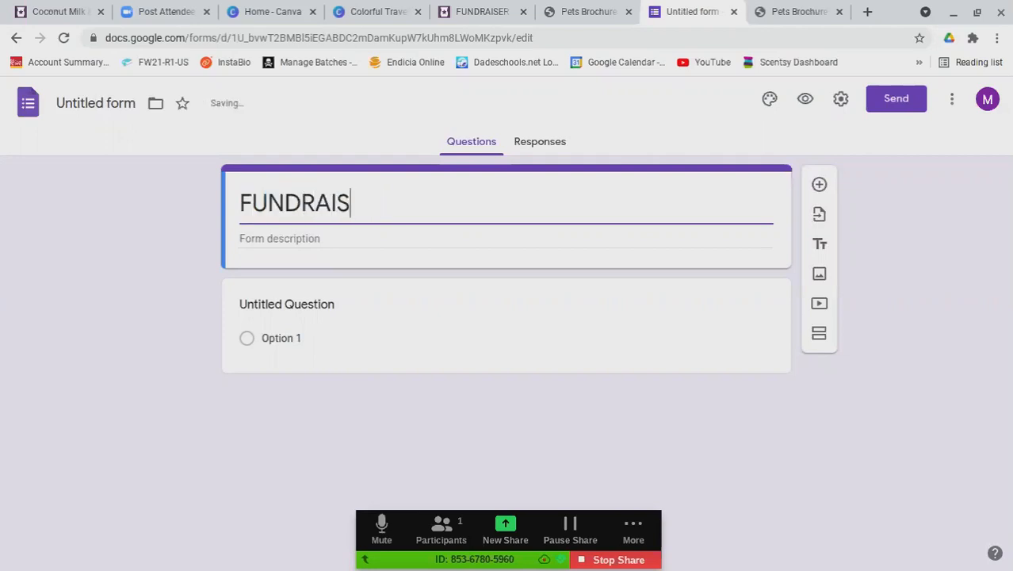
pyautogui.write('ER FORM!')
pyautogui.click(293, 235)
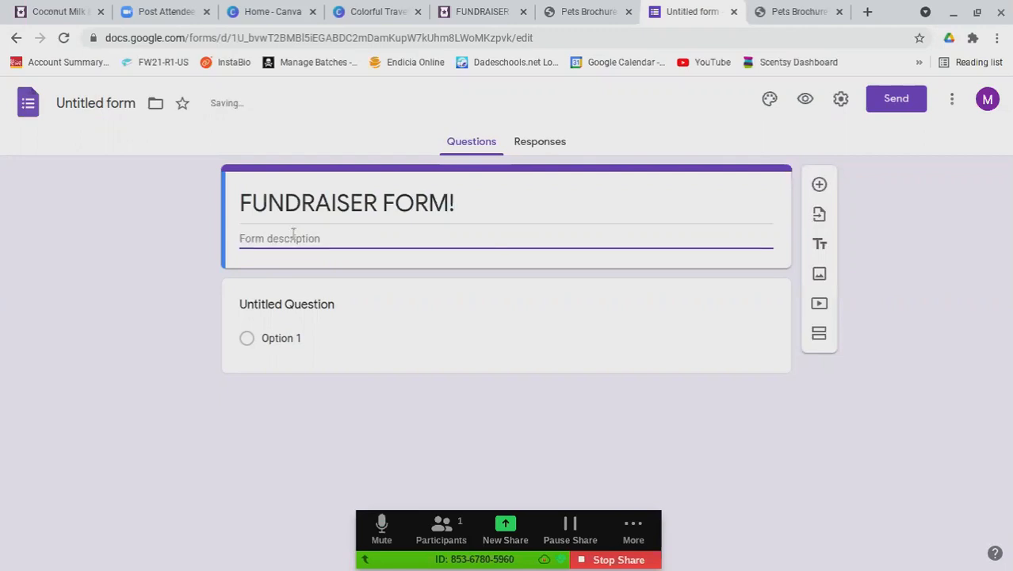
pyautogui.click(819, 274)
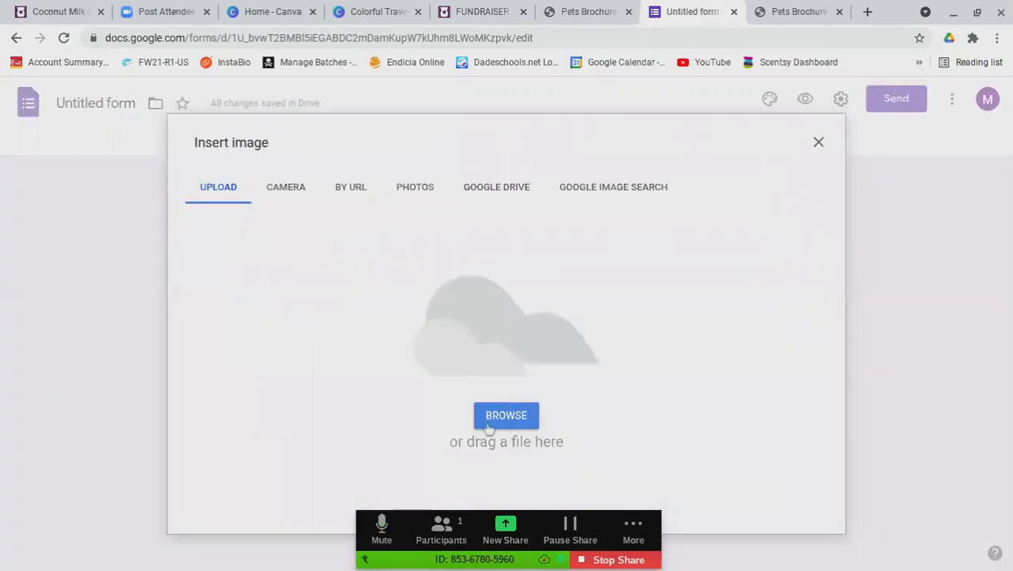
# Upload 'Colorful Travel Agency Flyer' from Downloads into the form above the first question
pyautogui.click(499, 421)
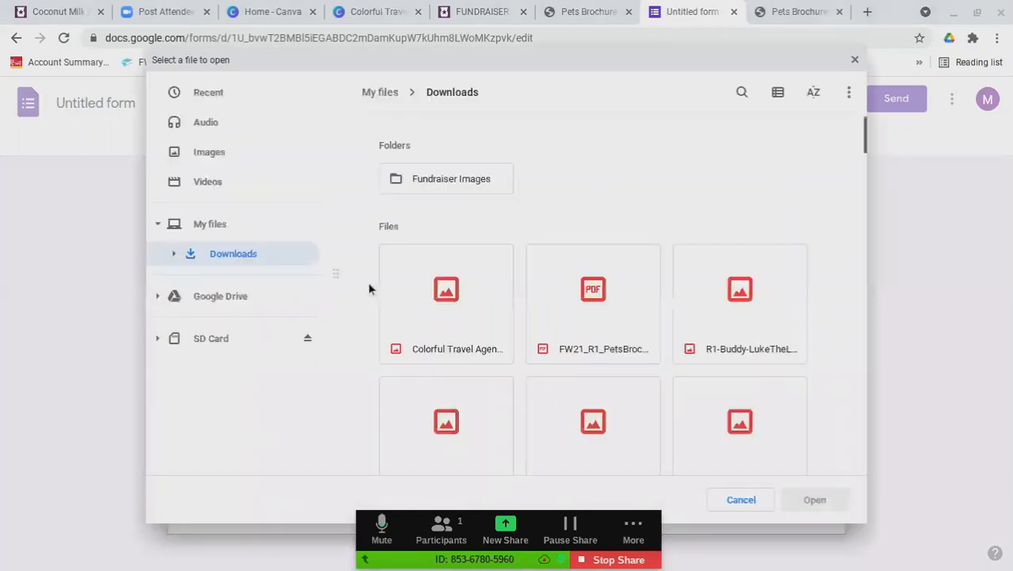
pyautogui.click(444, 285)
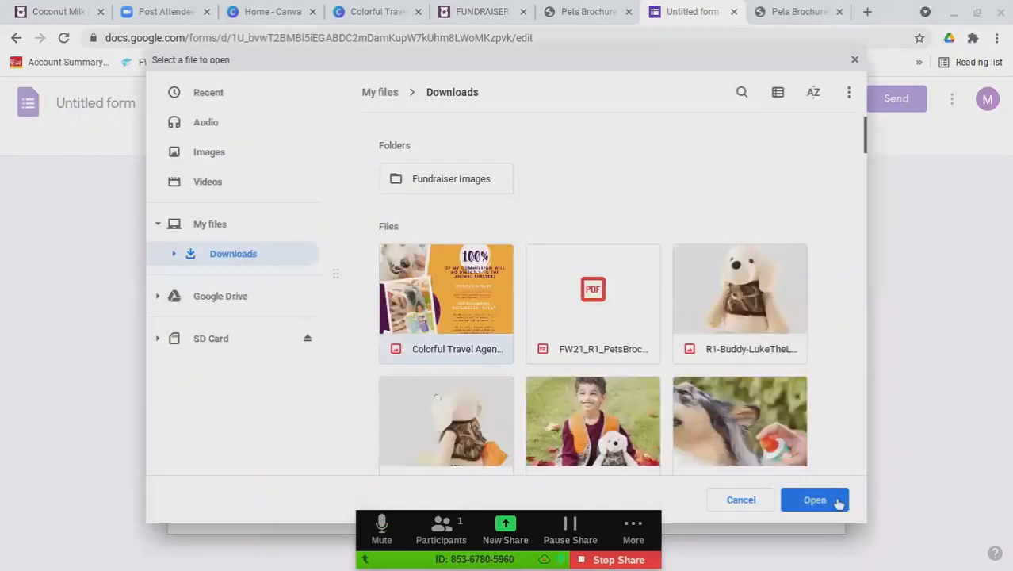
pyautogui.click(817, 501)
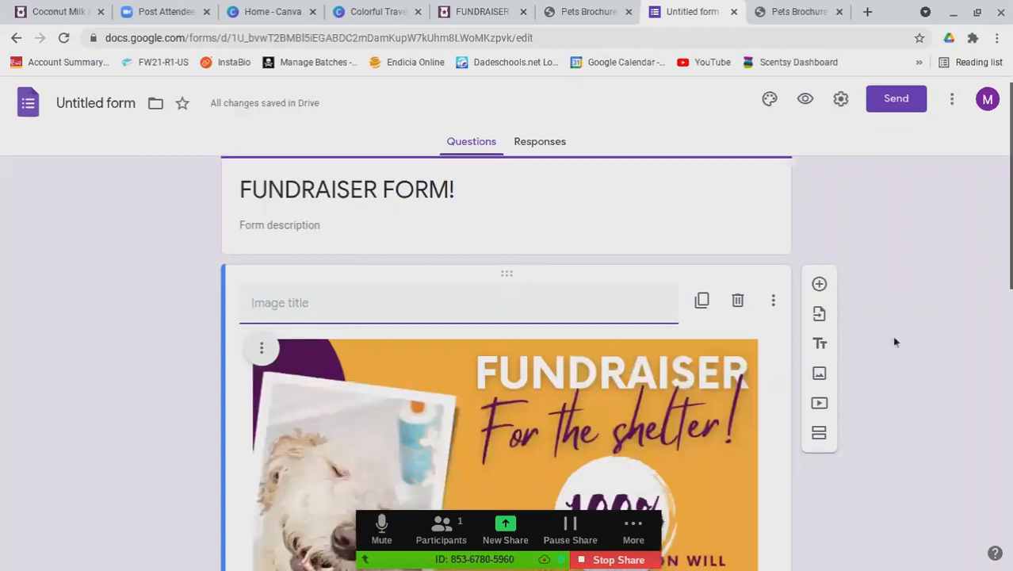
pyautogui.scroll(-10, 894, 341)
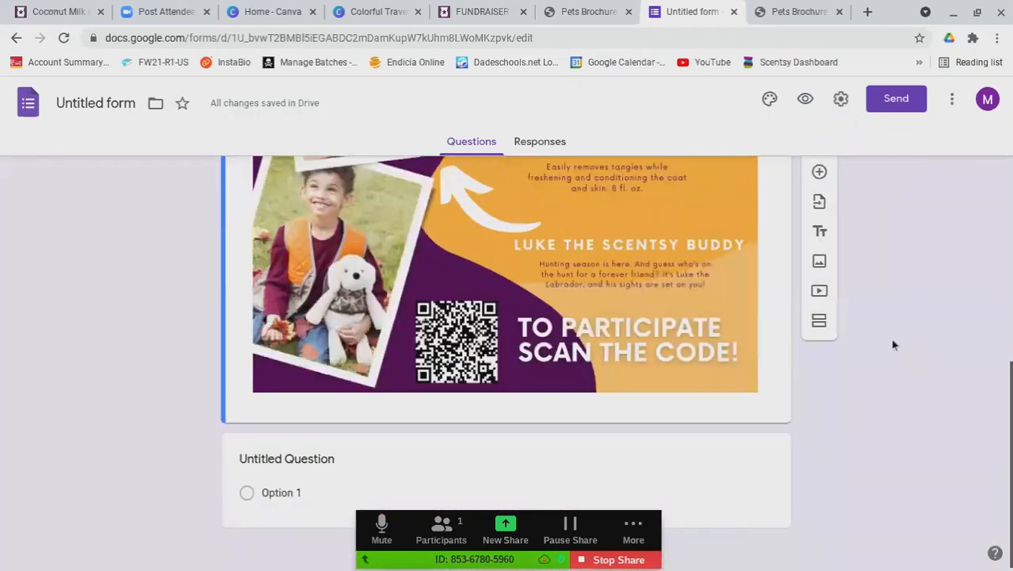
pyautogui.click(287, 453)
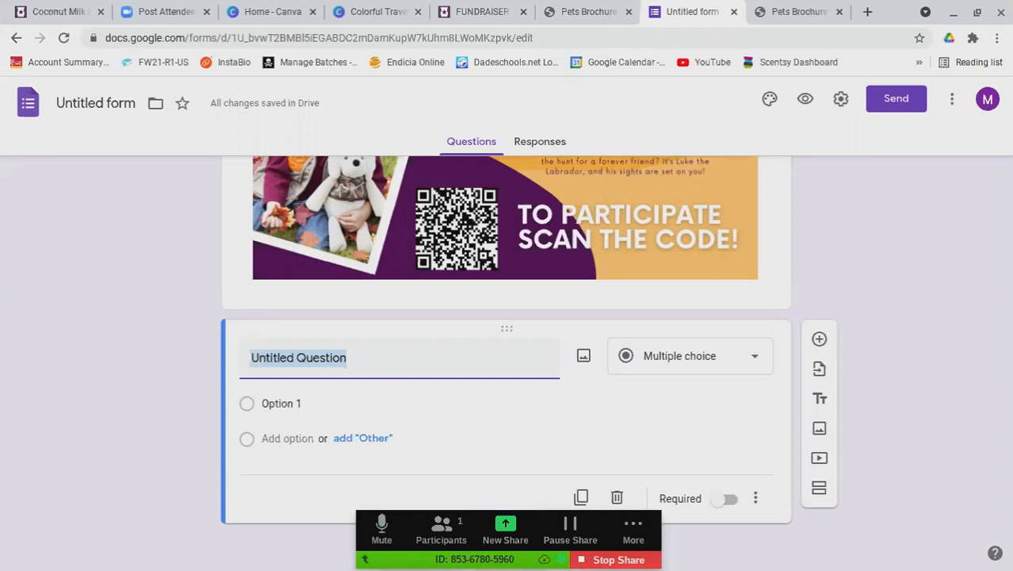
# Add required questions 'First name & Last name:' and 'Email:'
pyautogui.write('Fi')
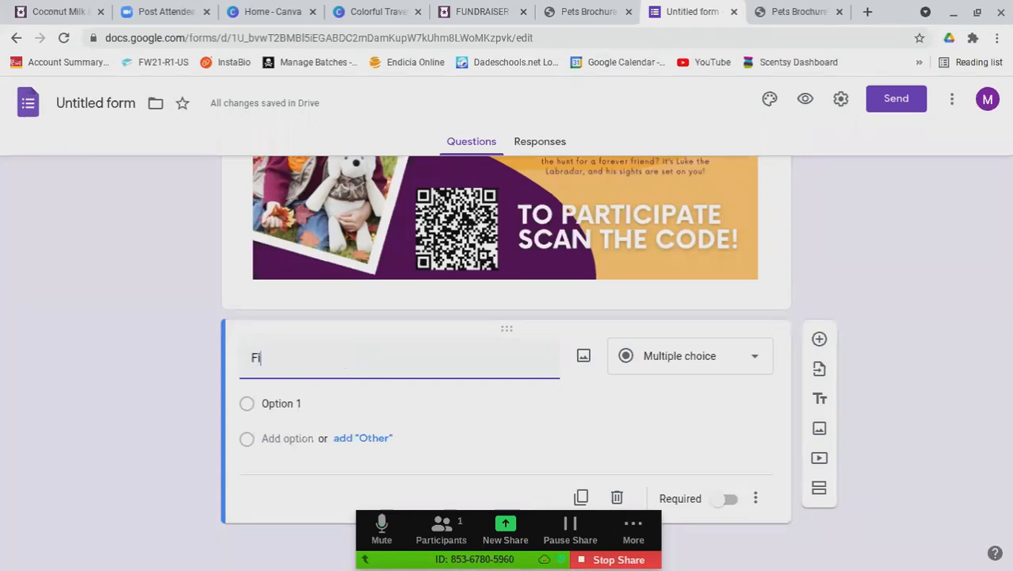
pyautogui.write('rst name & Last name:')
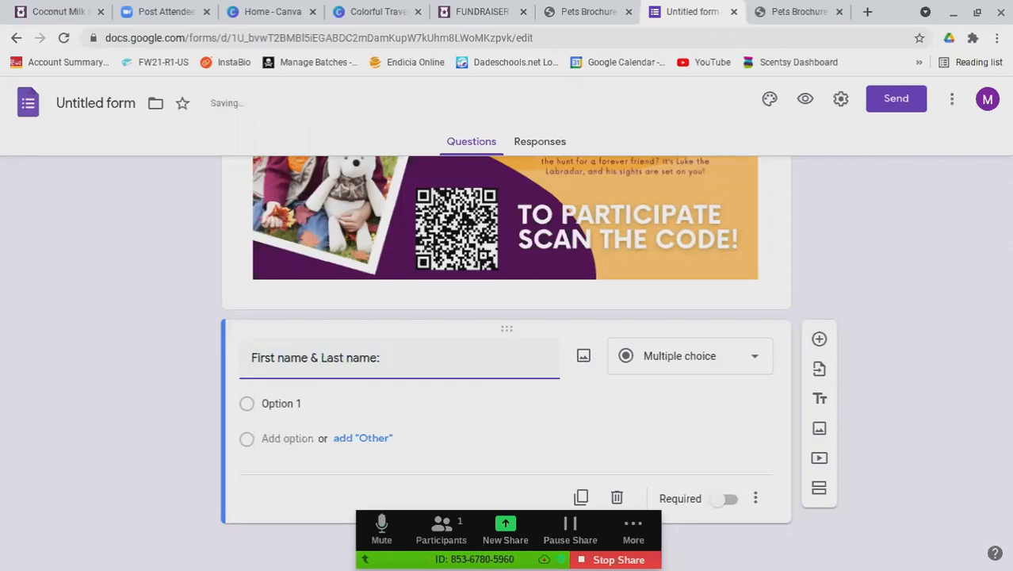
pyautogui.click(728, 498)
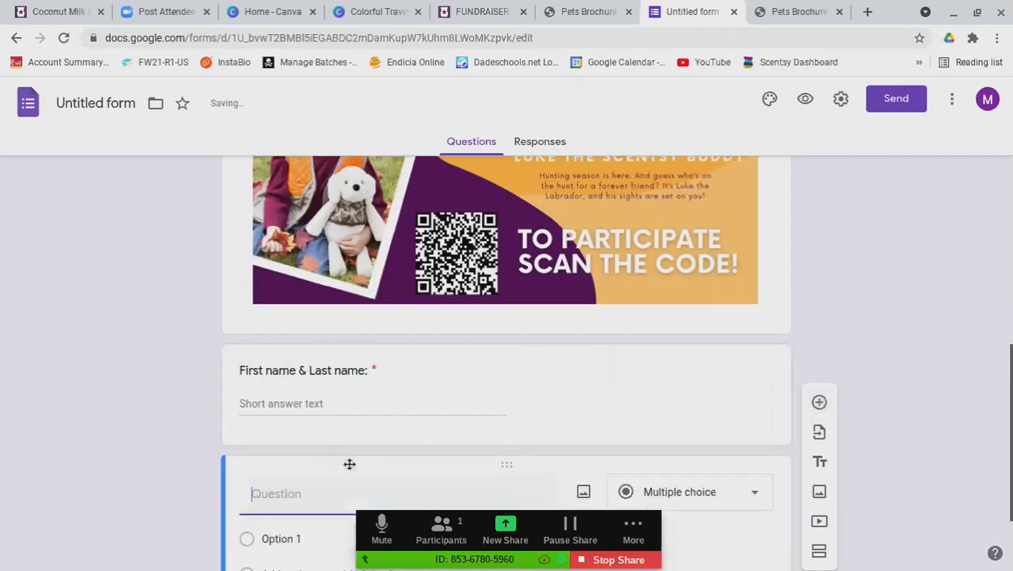
pyautogui.write('Email:')
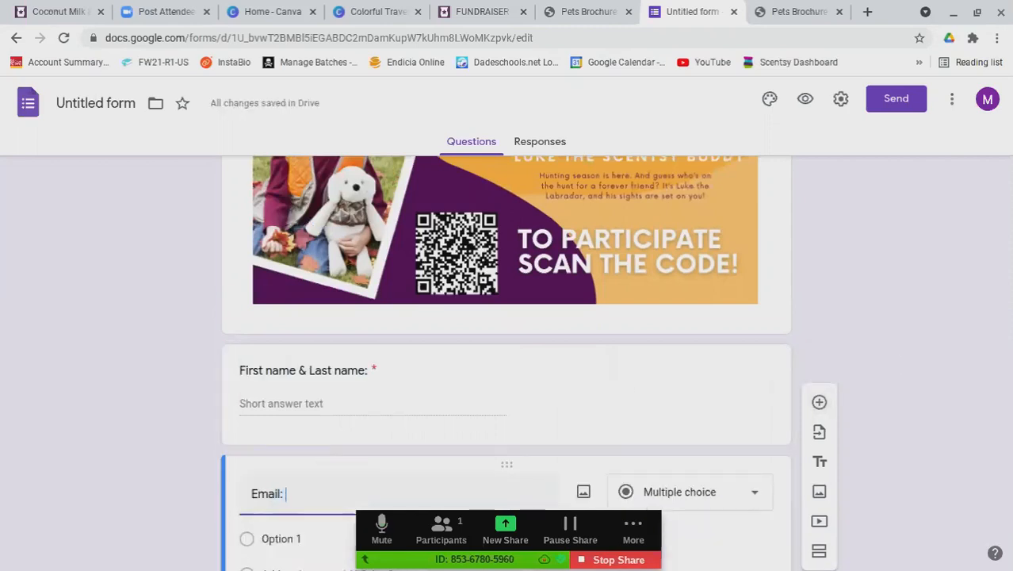
pyautogui.scroll(-2, 636, 387)
pyautogui.click(726, 499)
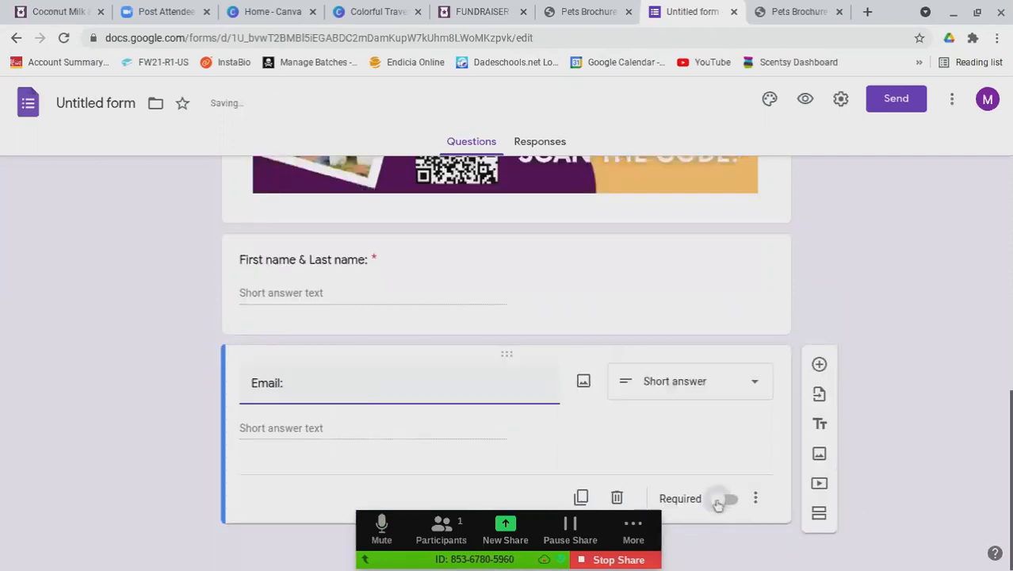
# Add required questions 'Phone number:' and 'Address:'
pyautogui.click(819, 364)
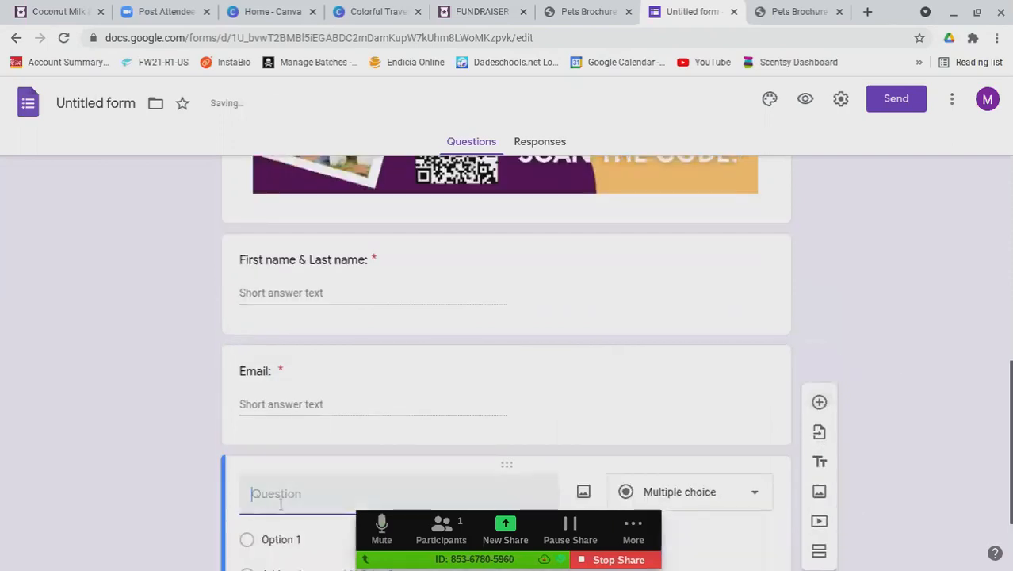
pyautogui.write('Phone number:')
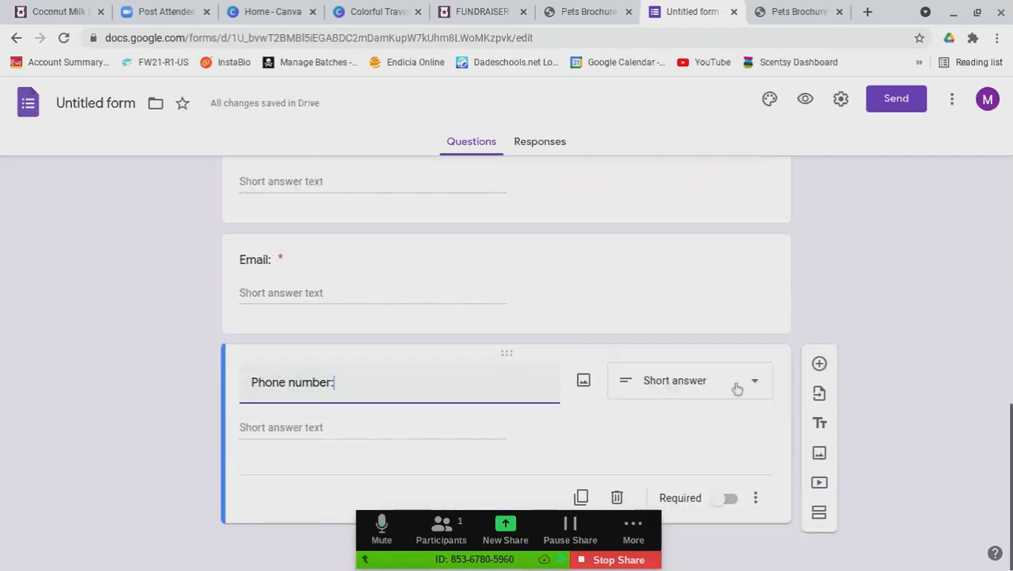
pyautogui.click(728, 498)
pyautogui.click(820, 364)
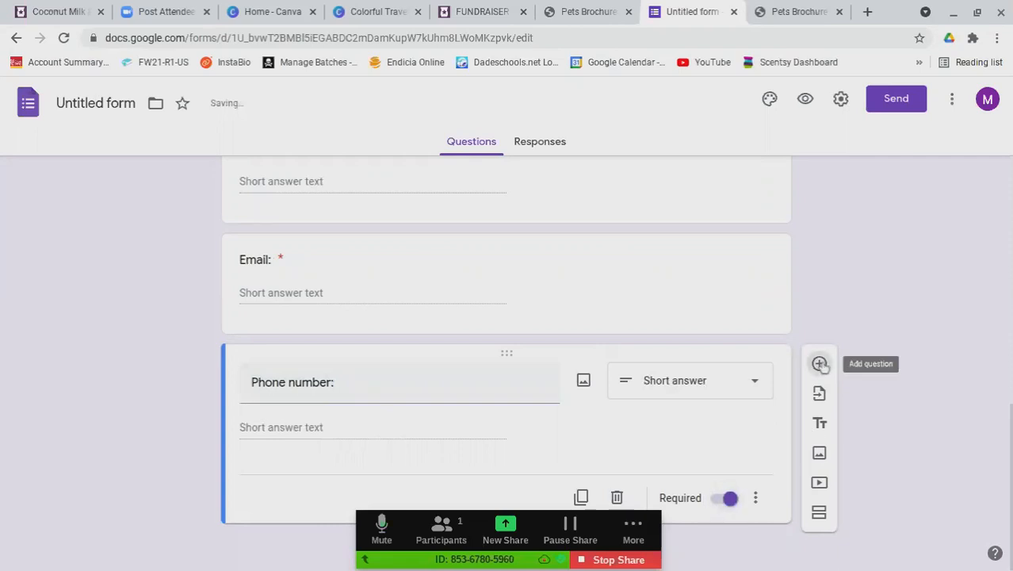
pyautogui.write('Address:')
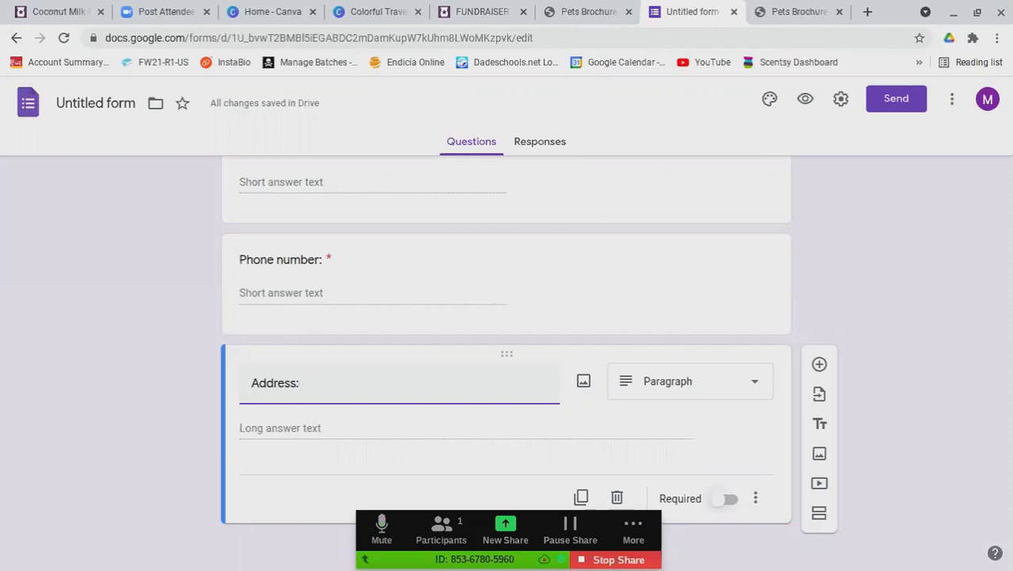
pyautogui.click(726, 499)
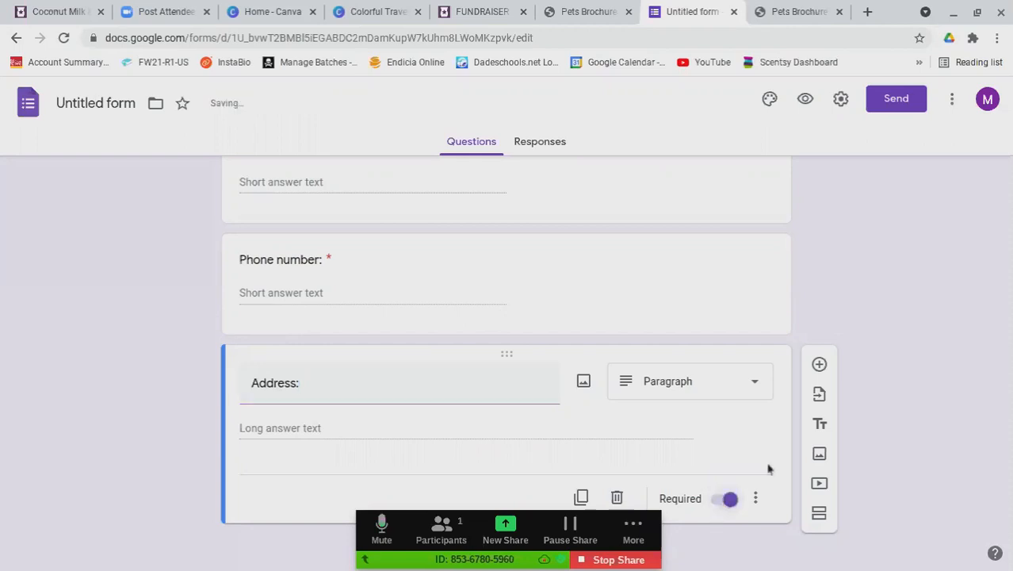
# Add the question 'Which product would you like to purchase?'
pyautogui.click(820, 366)
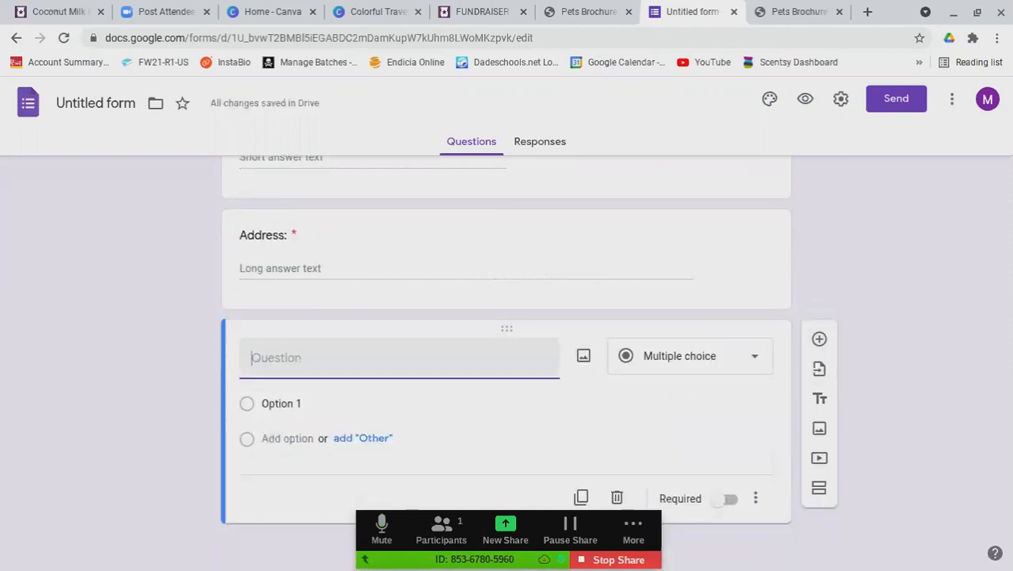
pyautogui.scroll(1, 356, 392)
pyautogui.scroll(3, 387, 357)
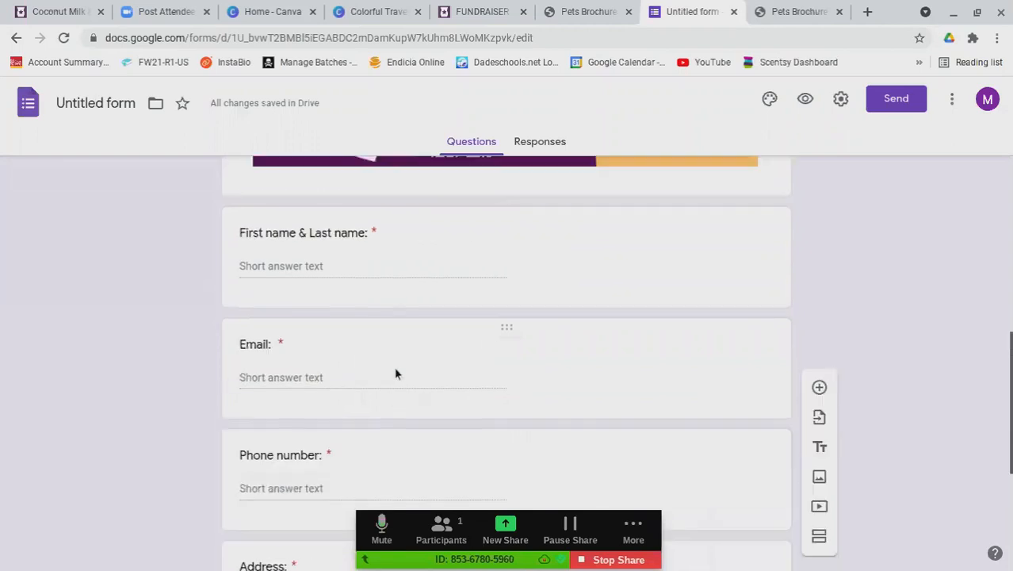
pyautogui.scroll(-3, 396, 374)
pyautogui.scroll(-1, 364, 389)
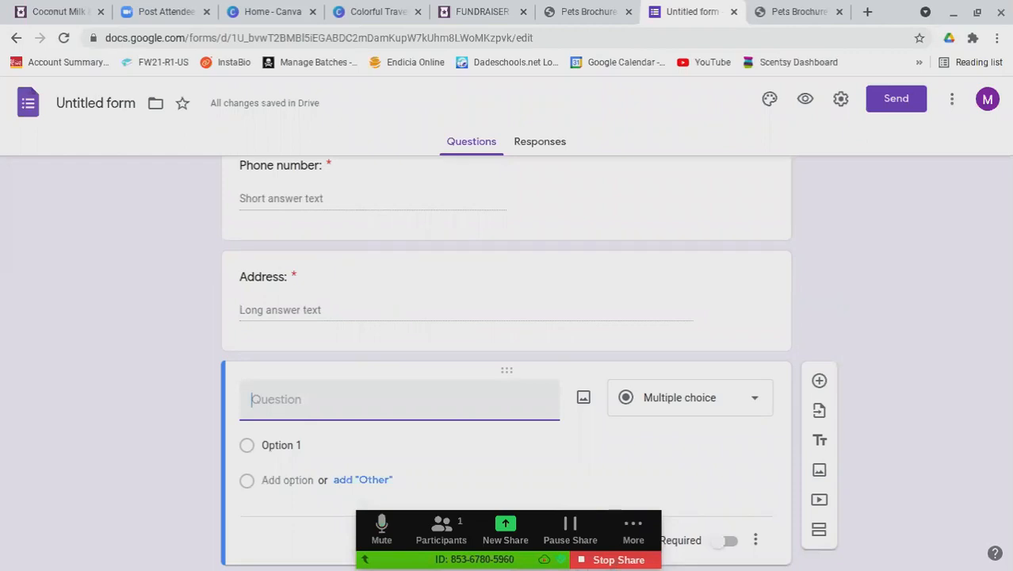
pyautogui.write('Which product ')
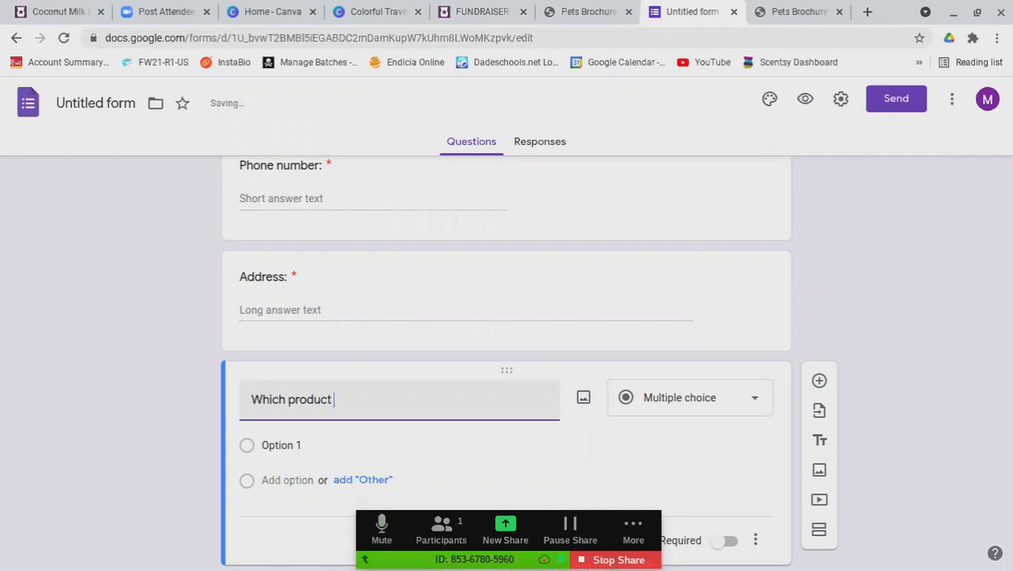
pyautogui.write('would you like to ')
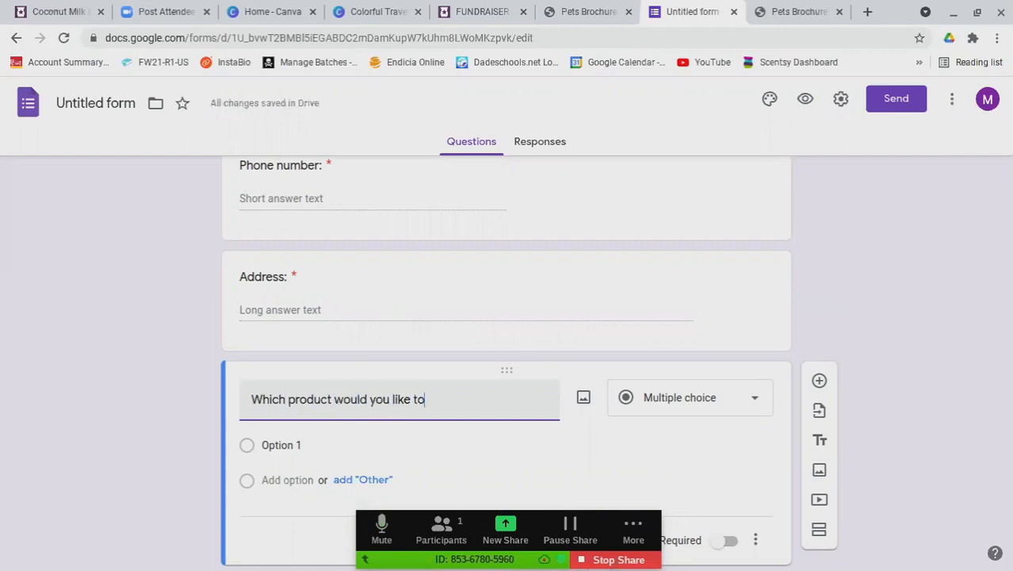
pyautogui.write('purchase?')
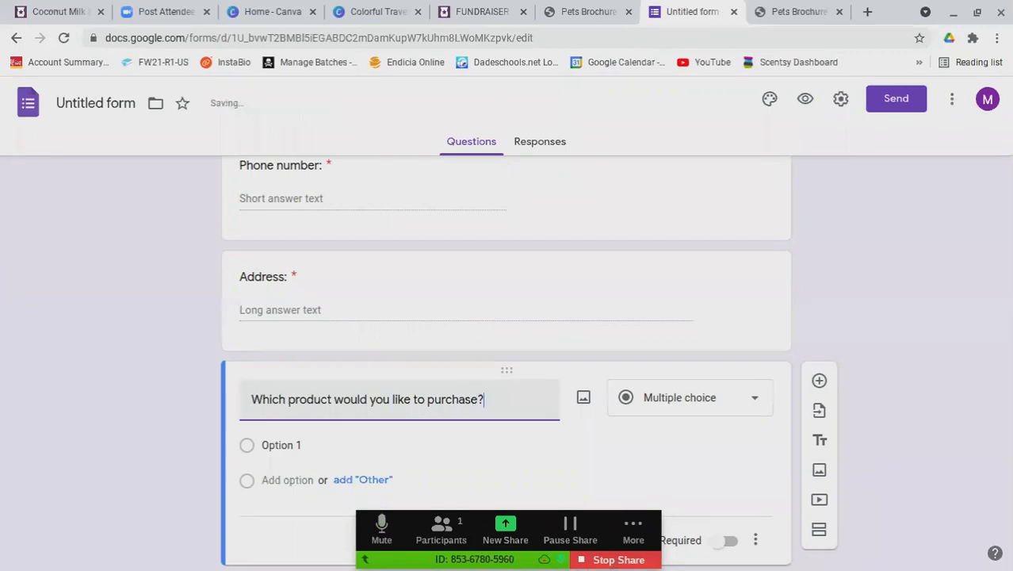
pyautogui.scroll(-1, 872, 388)
pyautogui.click(661, 372)
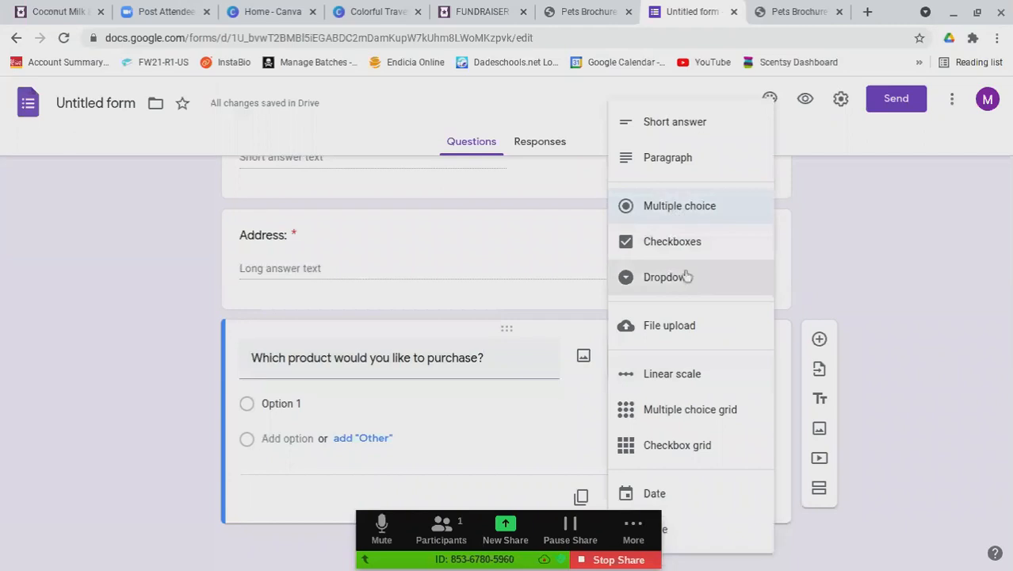
# Make the product question checkboxes with options 'Pet Bundle: $23' and 'Shampoo: $15'
pyautogui.click(648, 241)
pyautogui.click(279, 392)
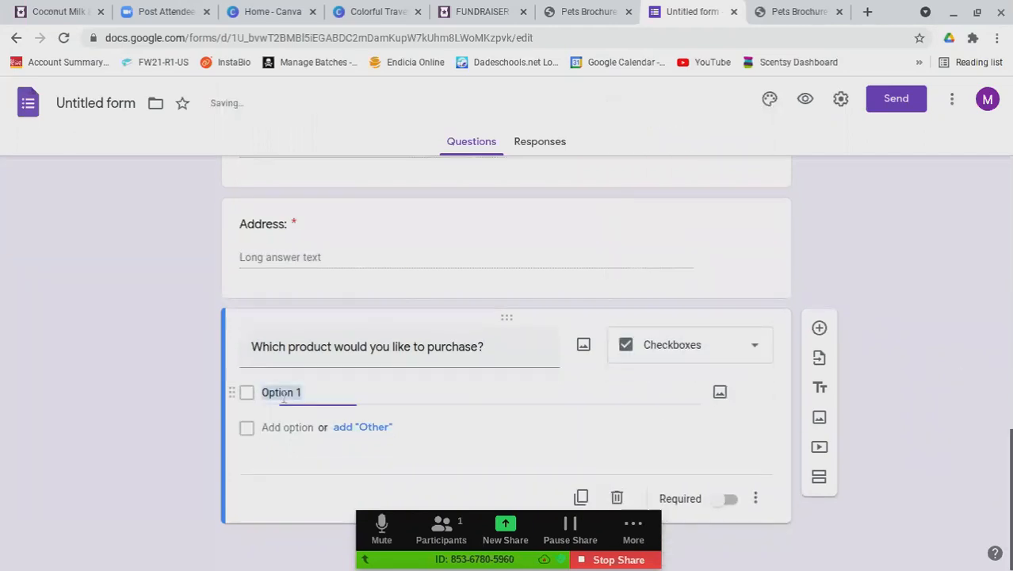
pyautogui.write('Pet ')
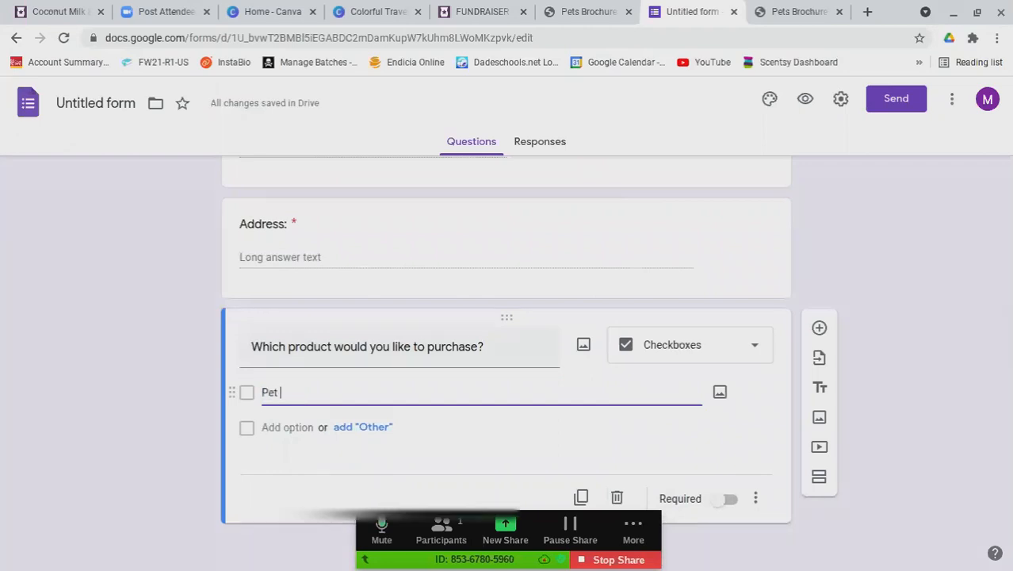
pyautogui.write('Bundle: ')
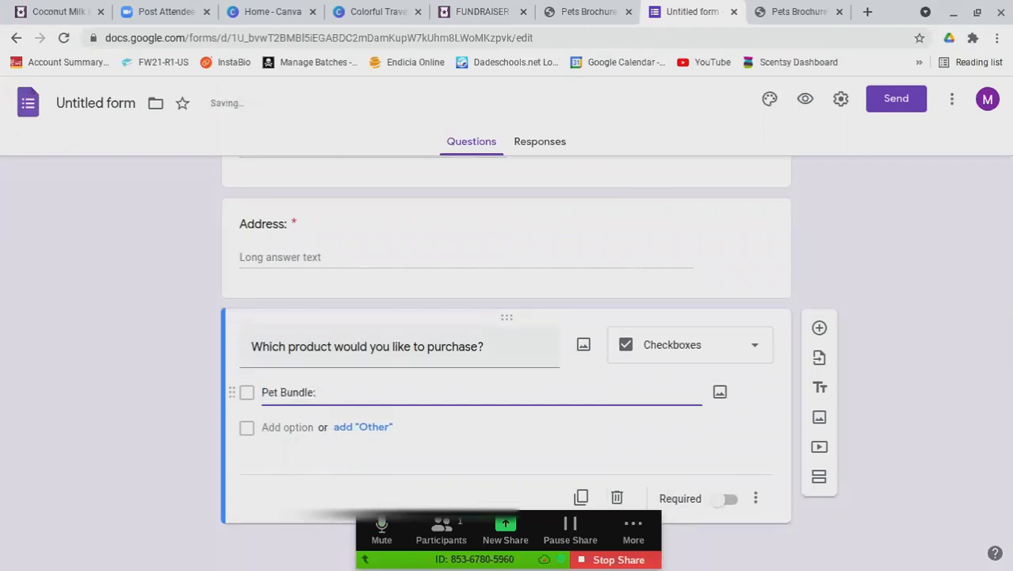
pyautogui.write('$')
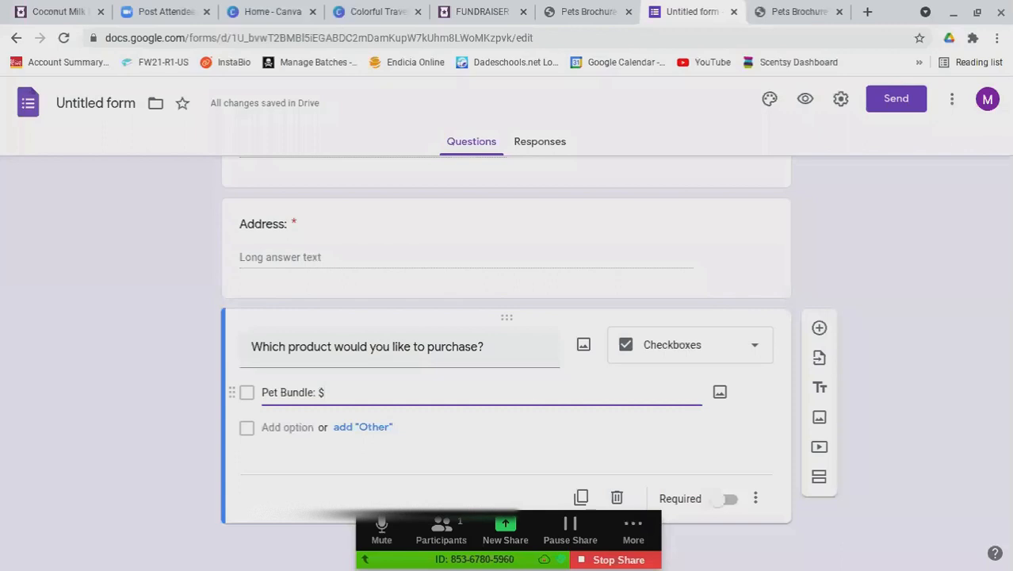
pyautogui.write('23')
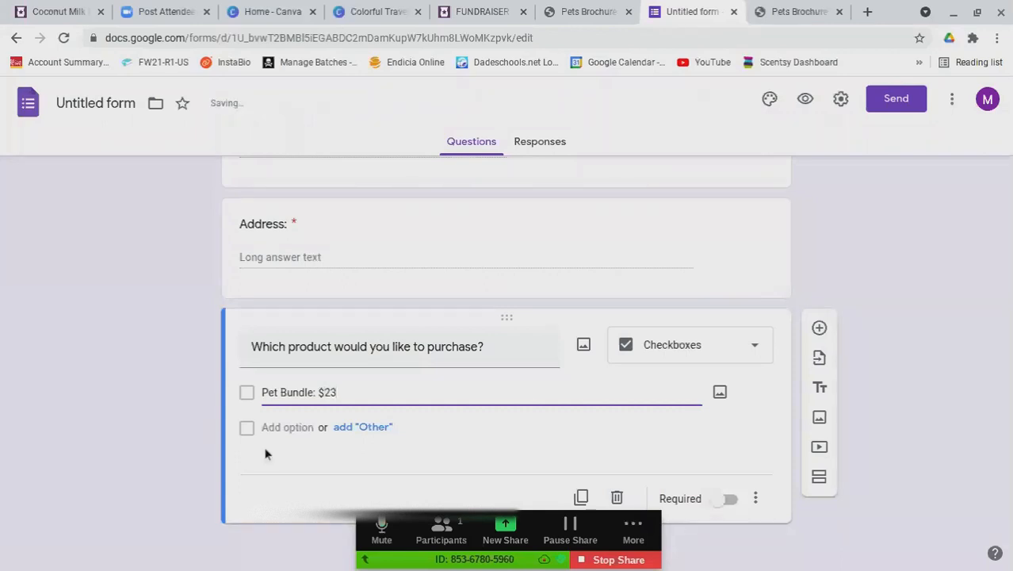
pyautogui.click(290, 427)
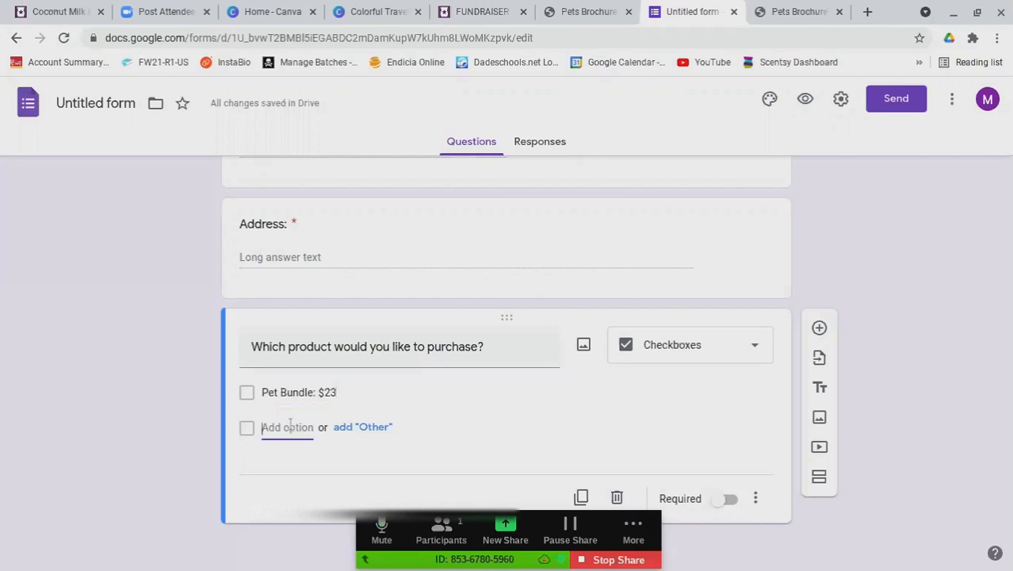
pyautogui.write('Shampoo')
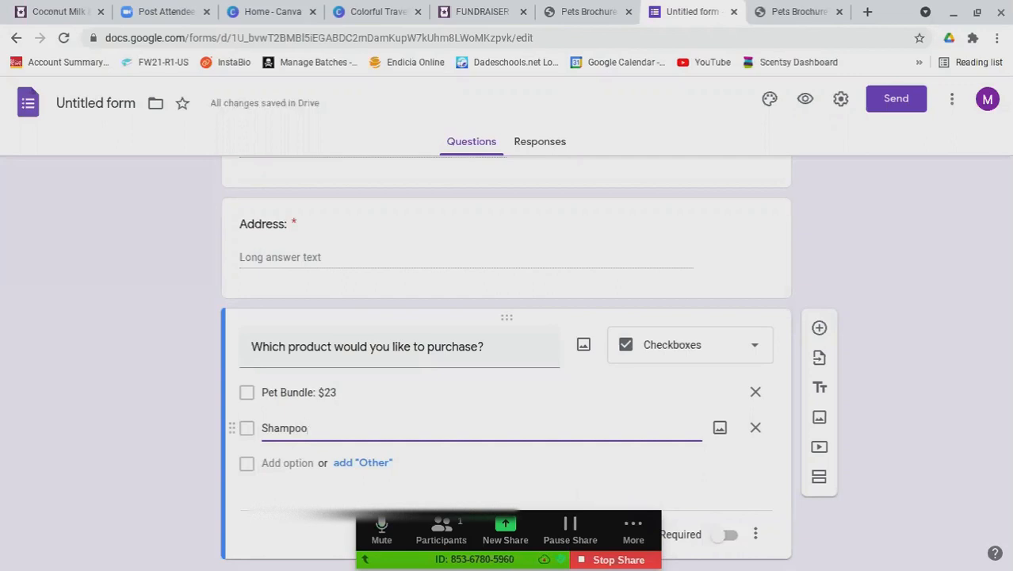
pyautogui.write('$')
pyautogui.press('BackSpace')
pyautogui.write(': ')
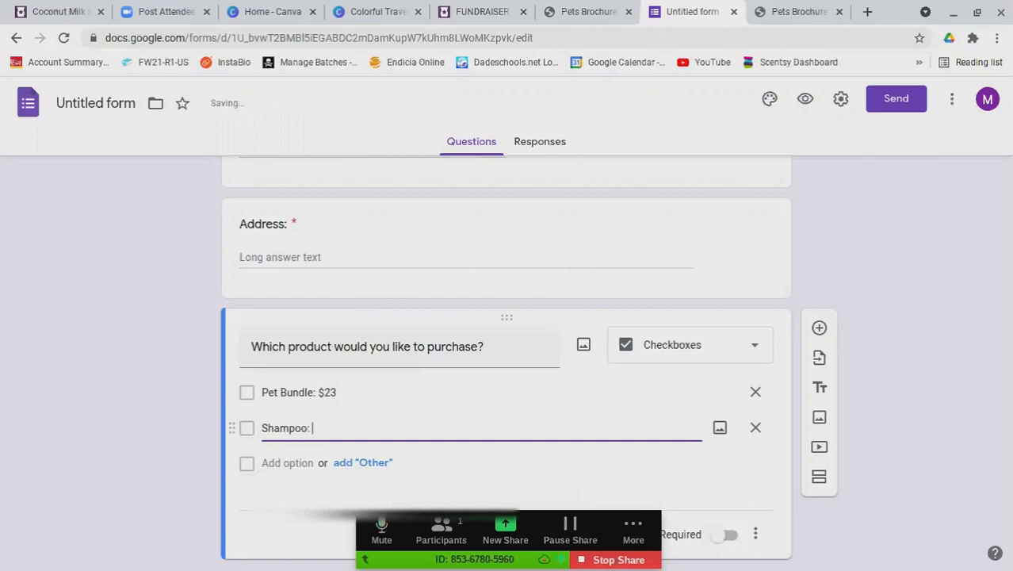
pyautogui.write('$15')
# Add checkbox options 'Detangler: $10' and 'Freshen Up Pup: $10'
pyautogui.click(279, 463)
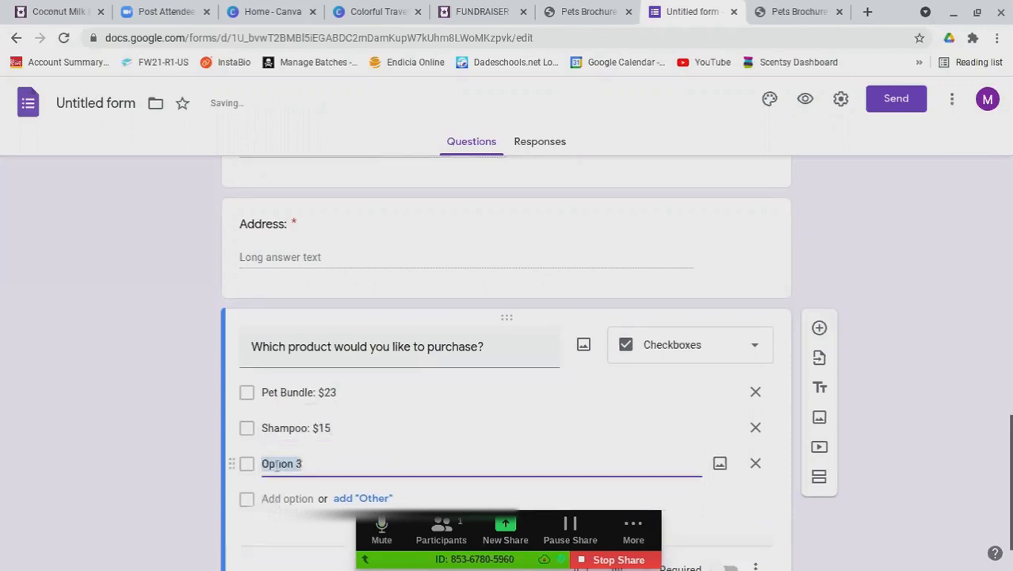
pyautogui.write('Detangler')
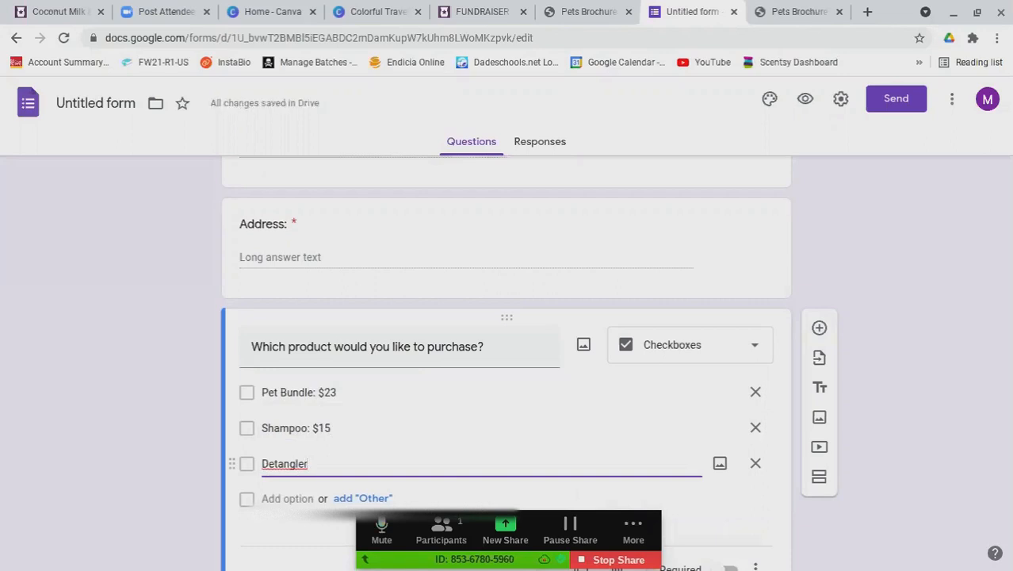
pyautogui.write(':')
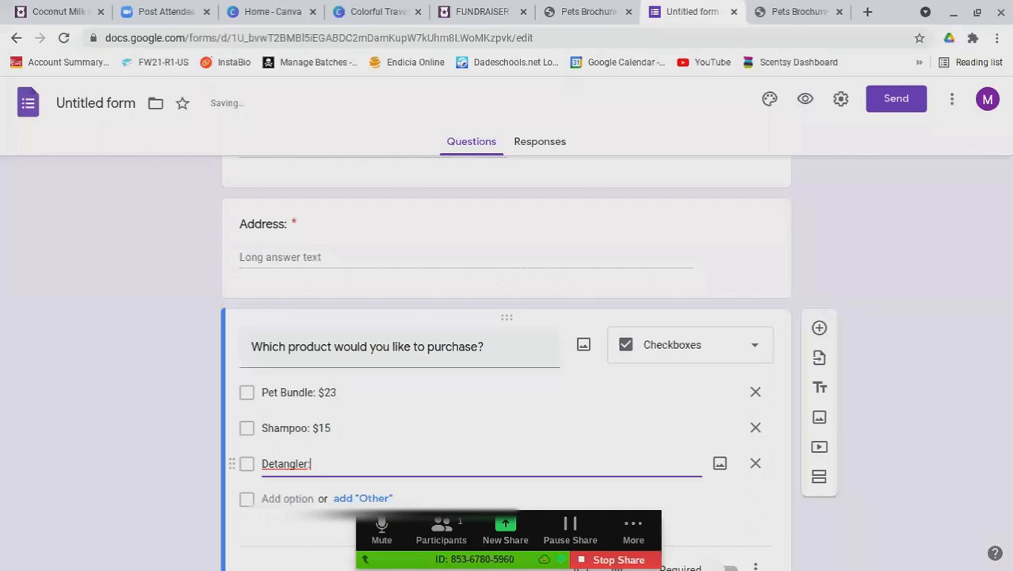
pyautogui.write(' $10')
pyautogui.press('Return')
pyautogui.write('Freshen')
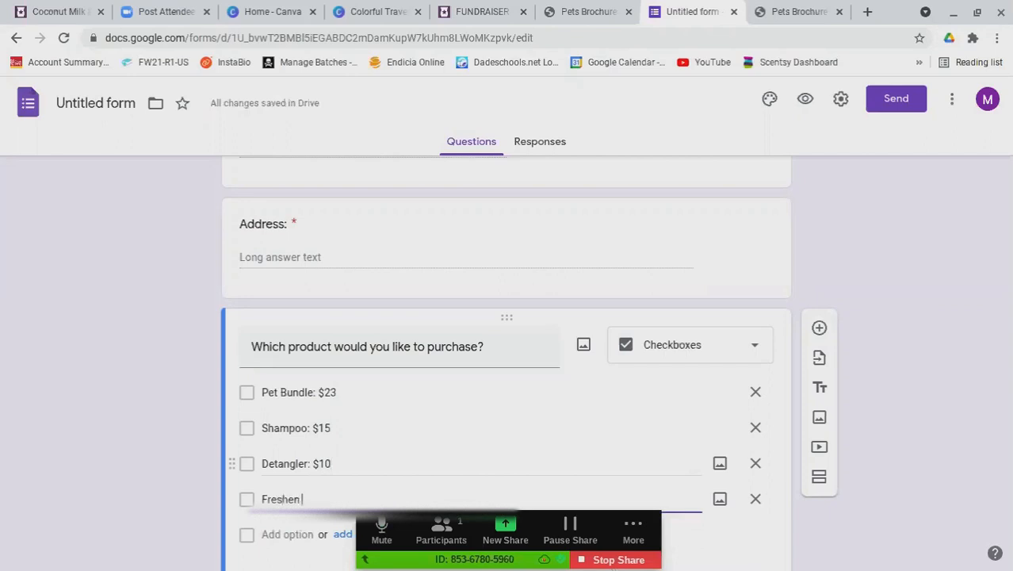
pyautogui.write(' Up Pup')
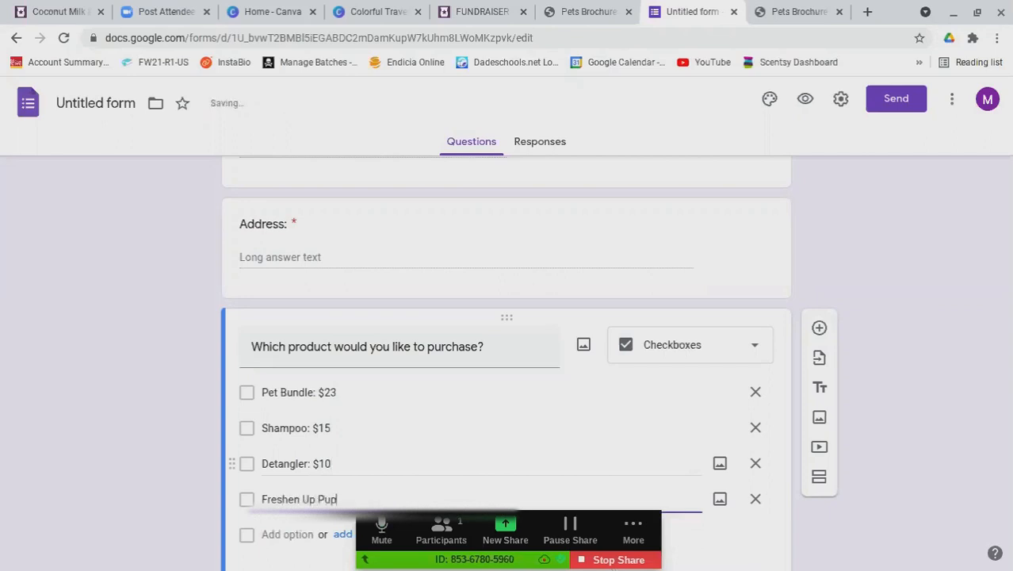
pyautogui.write(': $10')
pyautogui.scroll(-2, 294, 426)
# Fill in the fifth checkbox option as 'Luke the Scentsy Buddy: 35.00'
pyautogui.click(294, 425)
pyautogui.press('BackSpace')
pyautogui.write('L')
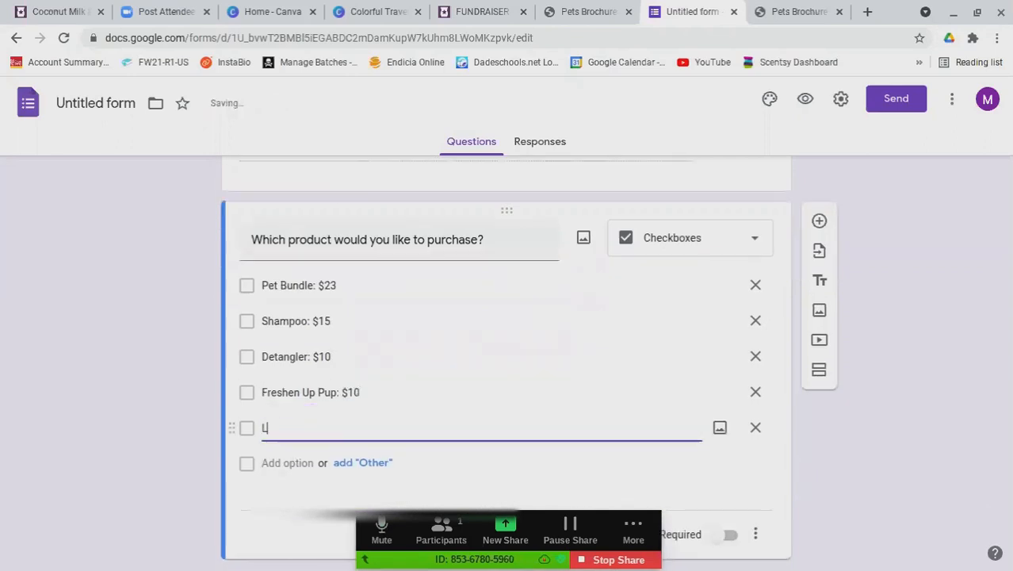
pyautogui.write('uke the Scen')
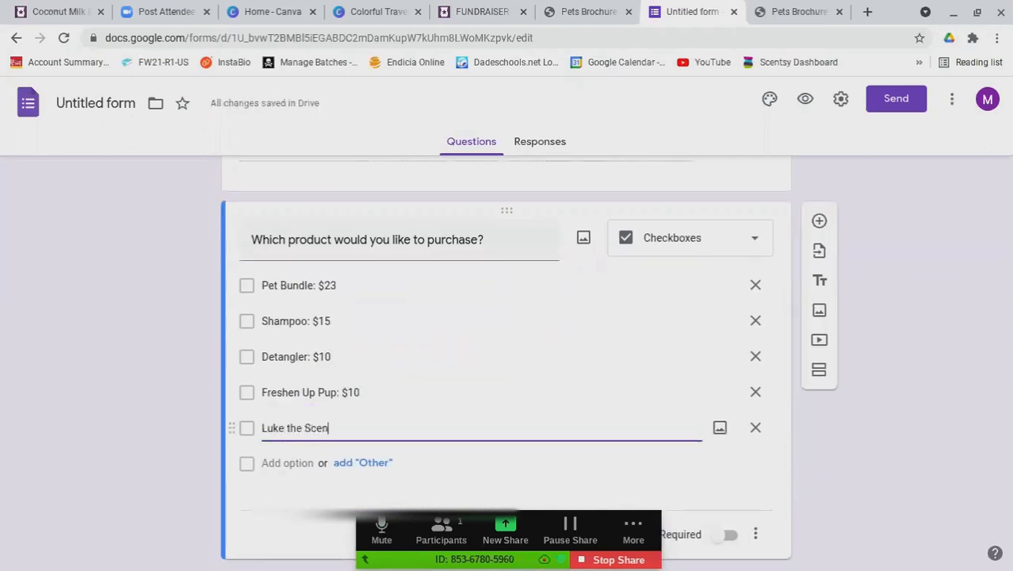
pyautogui.write('tsy Buddy:')
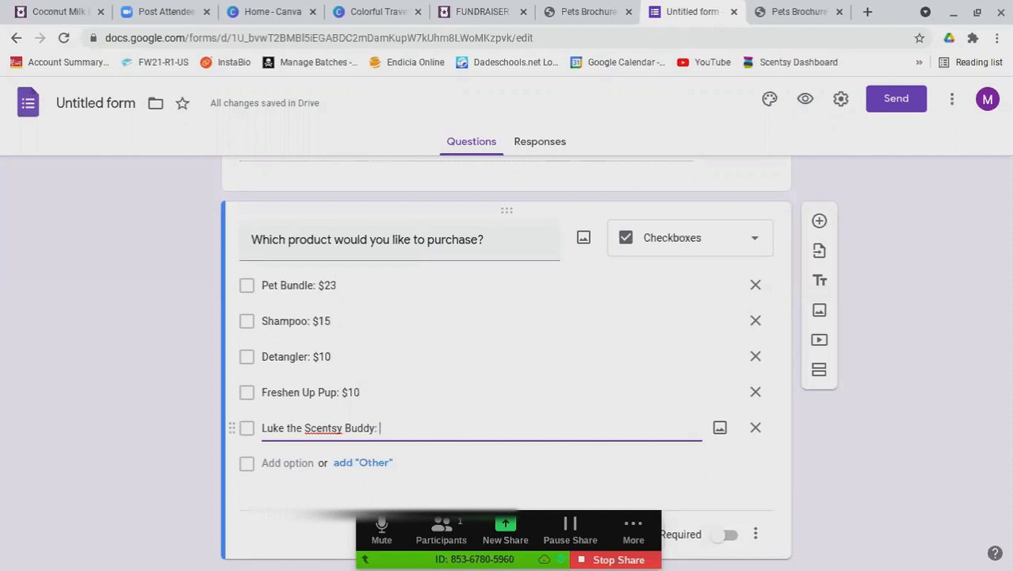
pyautogui.write('35.00')
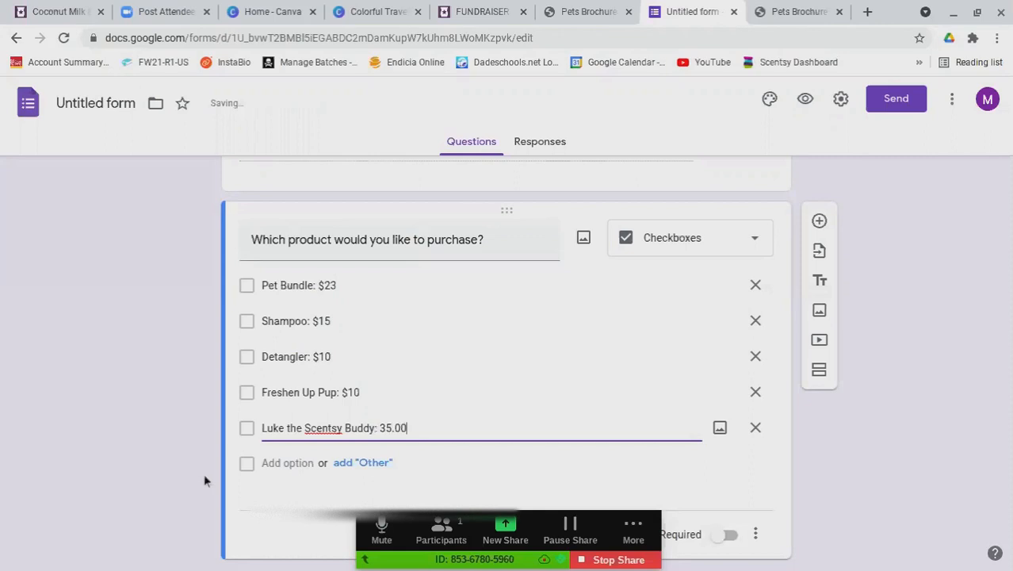
# Add a sixth 'Other' choice to the product list
pyautogui.click(273, 464)
pyautogui.write('Other')
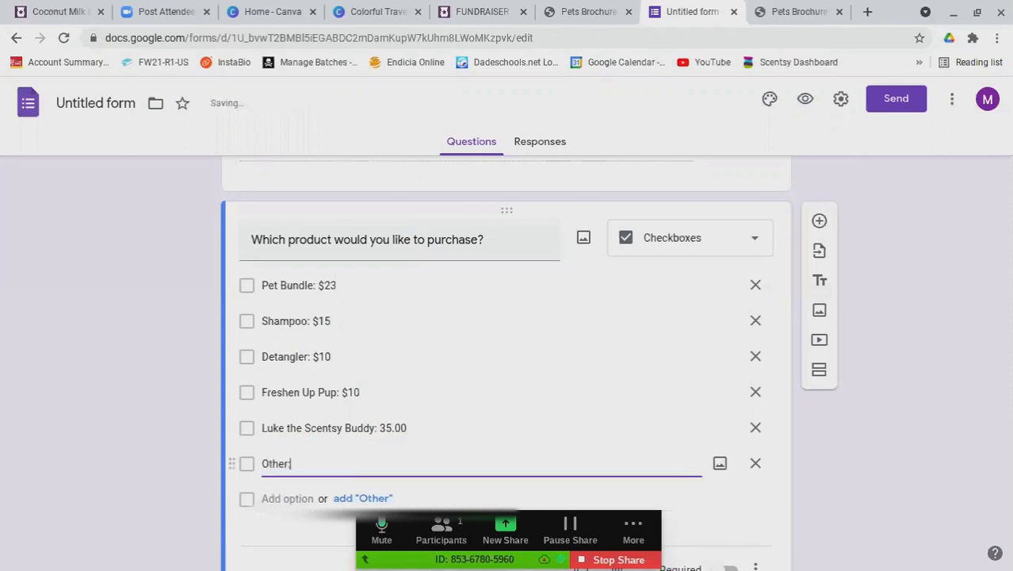
pyautogui.scroll(-1, 539, 544)
pyautogui.scroll(-1, 653, 501)
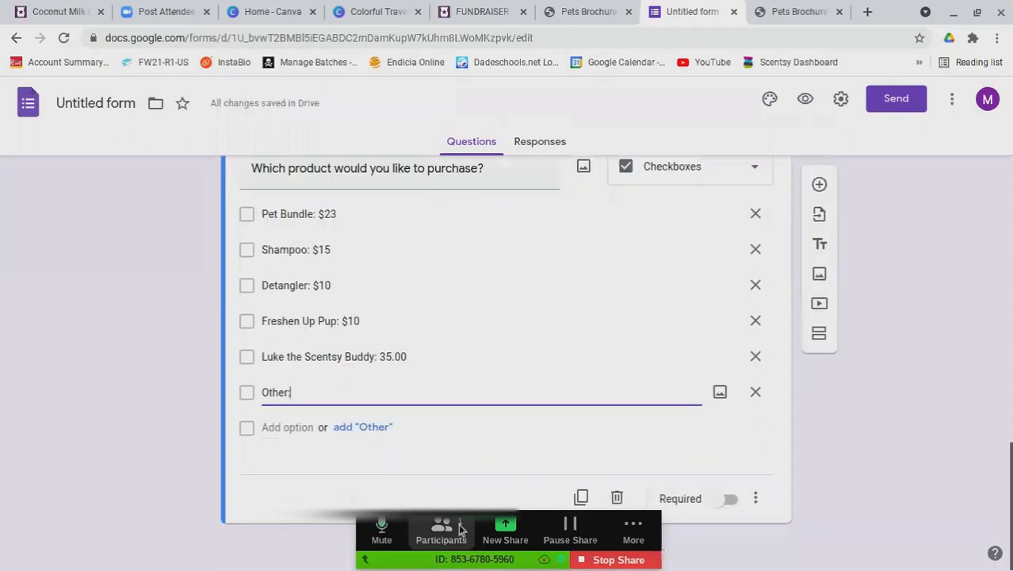
# Add a new question titled 'Ship directly to you?'
pyautogui.click(819, 184)
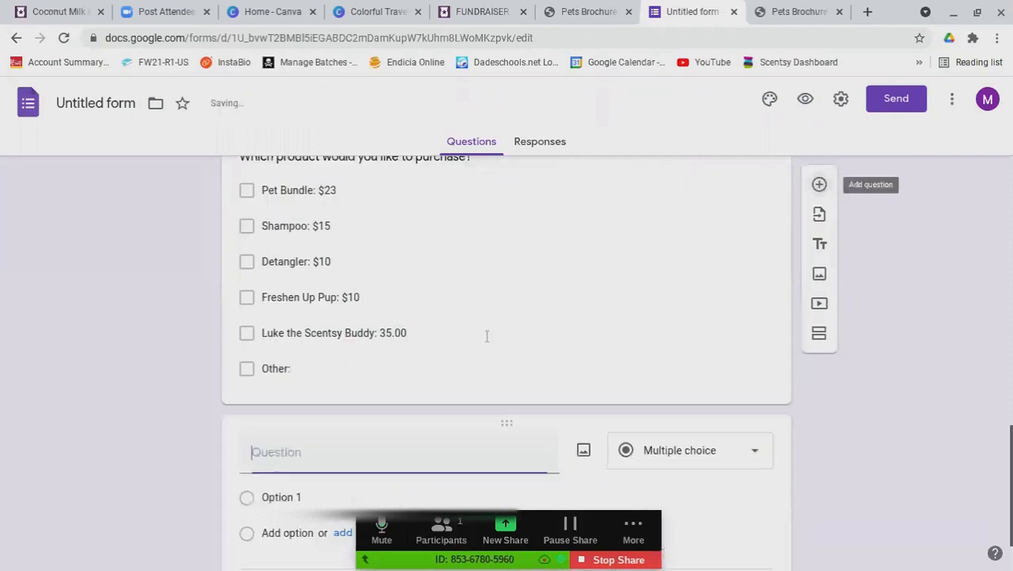
pyautogui.write('Ship directly to you?')
pyautogui.scroll(-1, 622, 317)
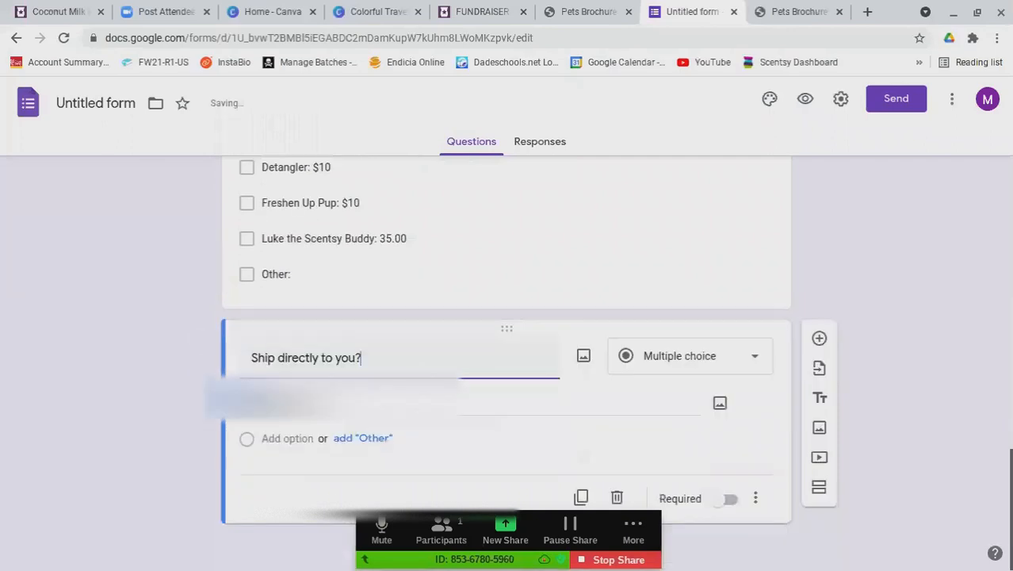
# Give the shipping question Yes and No answers and make it required
pyautogui.click(273, 406)
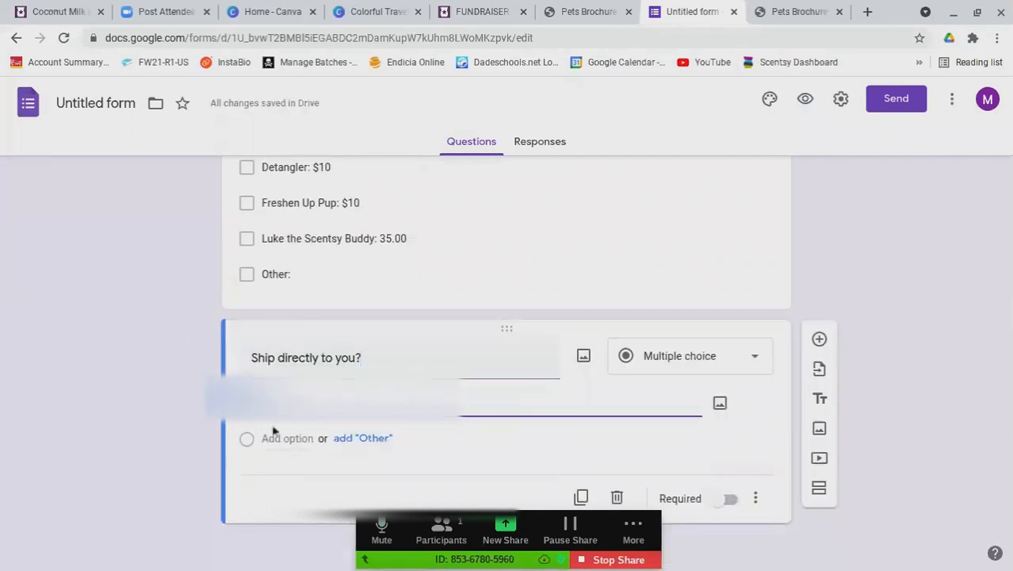
pyautogui.write('Yes')
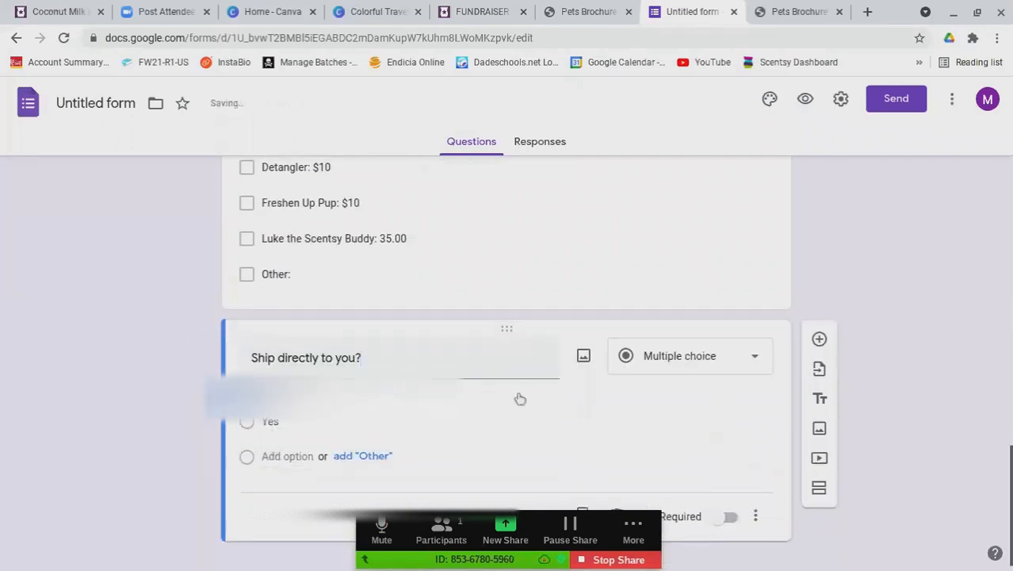
pyautogui.press('Return')
pyautogui.write('No')
pyautogui.click(728, 533)
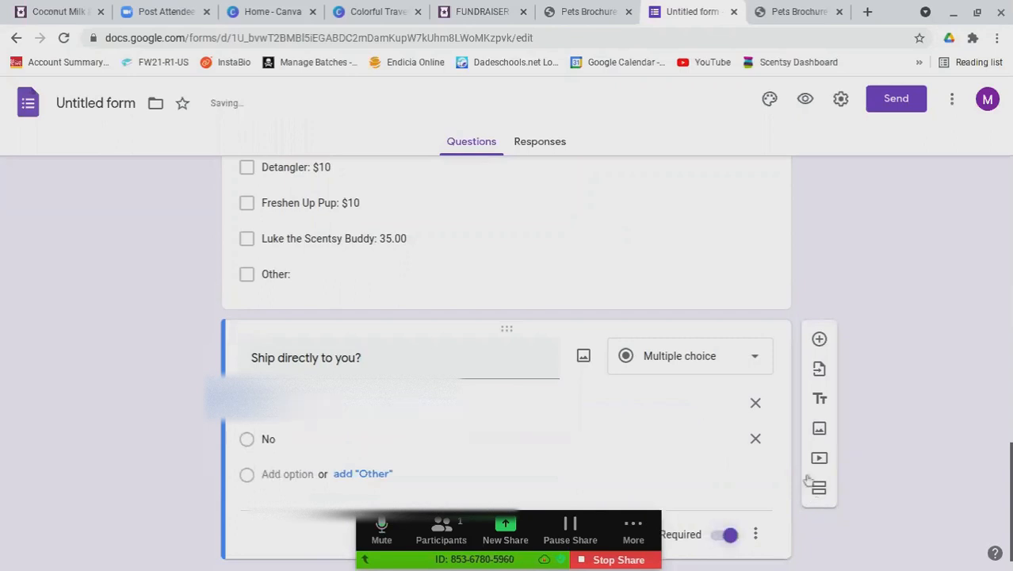
pyautogui.click(819, 340)
# Title the new question 'If shipping to me, please add this address to your order:' plus the mailing address
pyautogui.write('If shipp')
pyautogui.write('ing to me, pl')
pyautogui.write('ease add th')
pyautogui.write('is addres')
pyautogui.write('s to your order')
pyautogui.write(':')
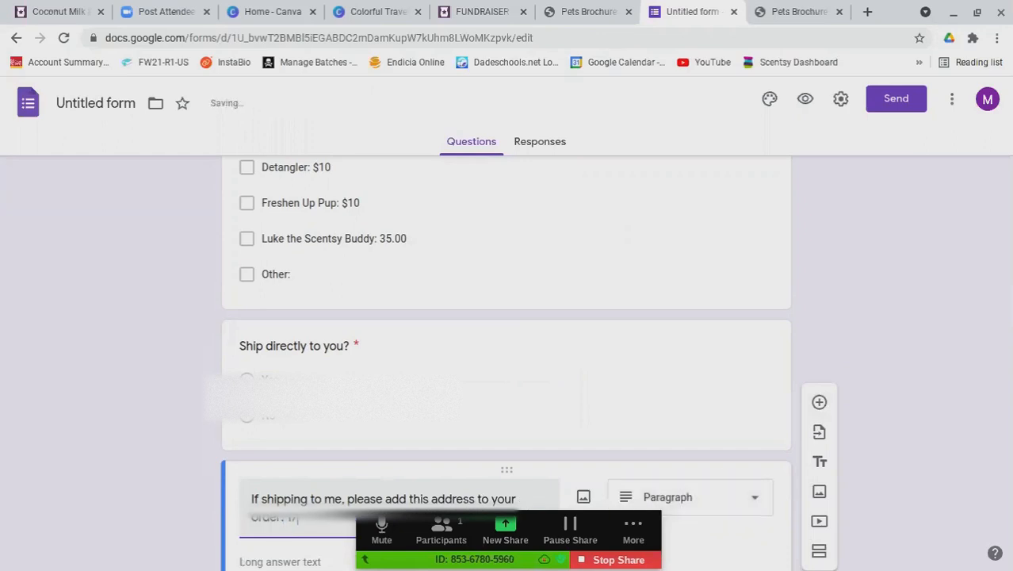
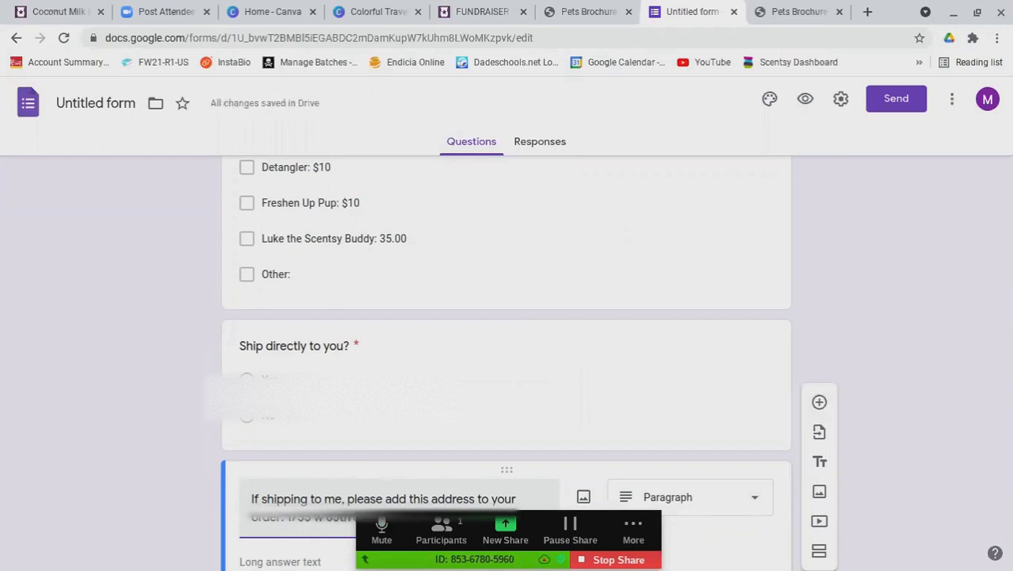
pyautogui.scroll(-2, 916, 269)
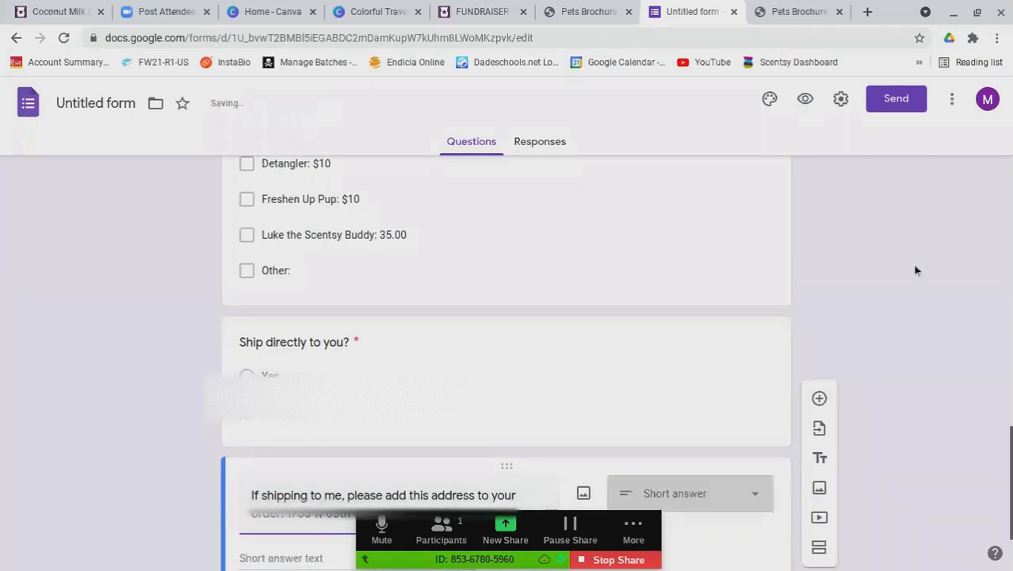
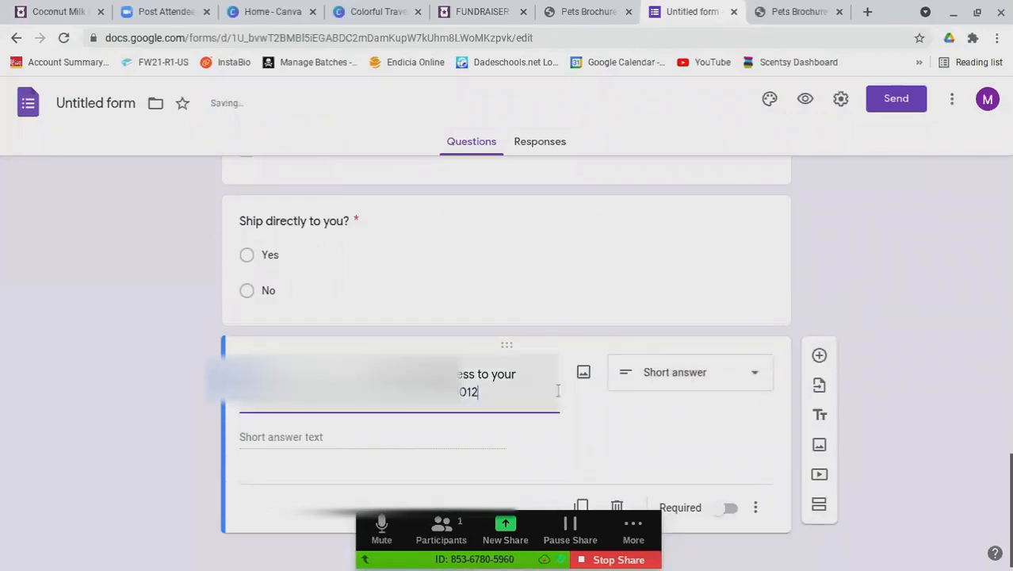
pyautogui.scroll(-1, 748, 454)
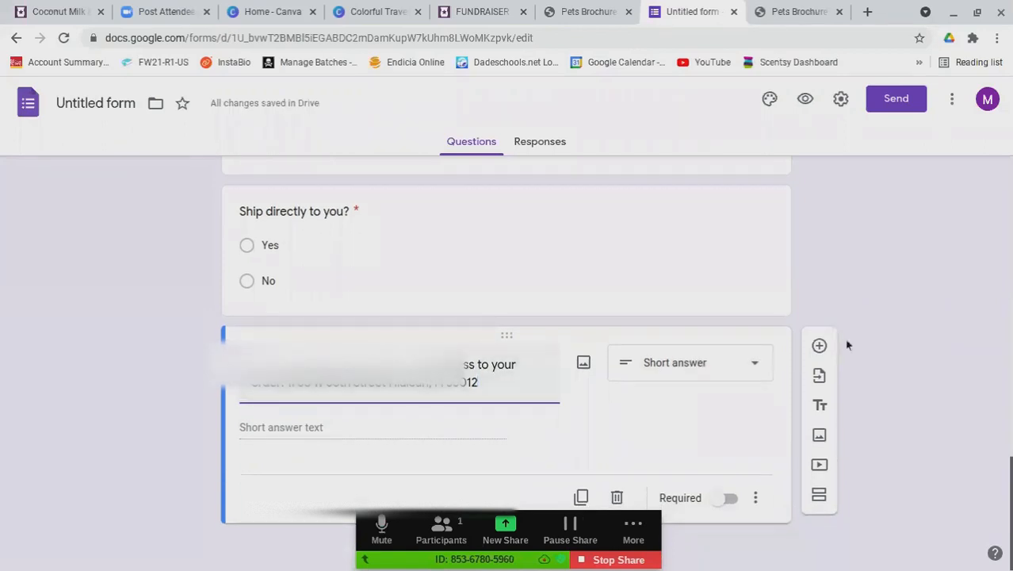
pyautogui.scroll(6, 844, 339)
# Start the description with 'Please fill out this form with as much information as possible.' and a shipping-eligibility line
pyautogui.scroll(11, 645, 406)
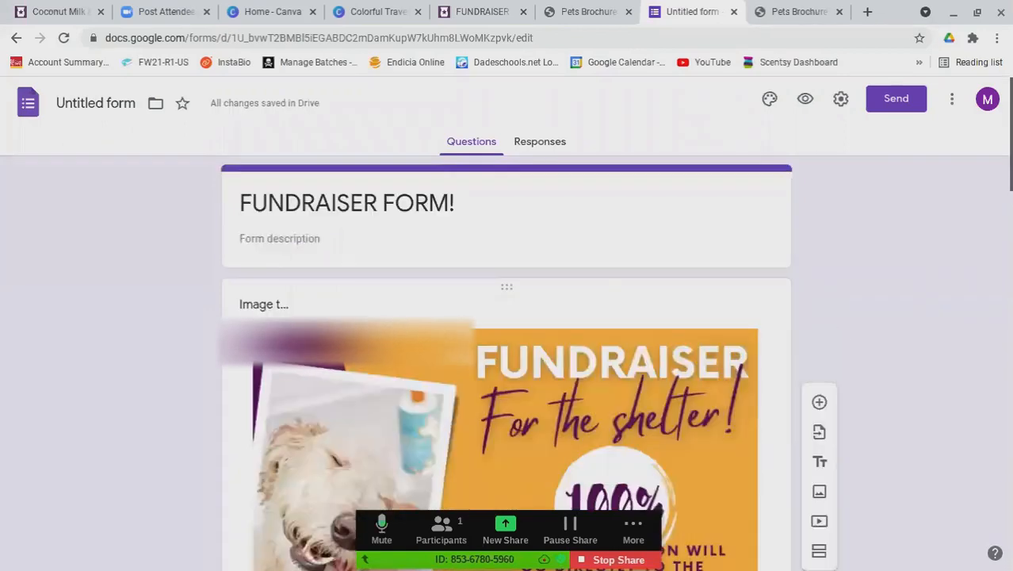
pyautogui.click(299, 238)
pyautogui.write('Please')
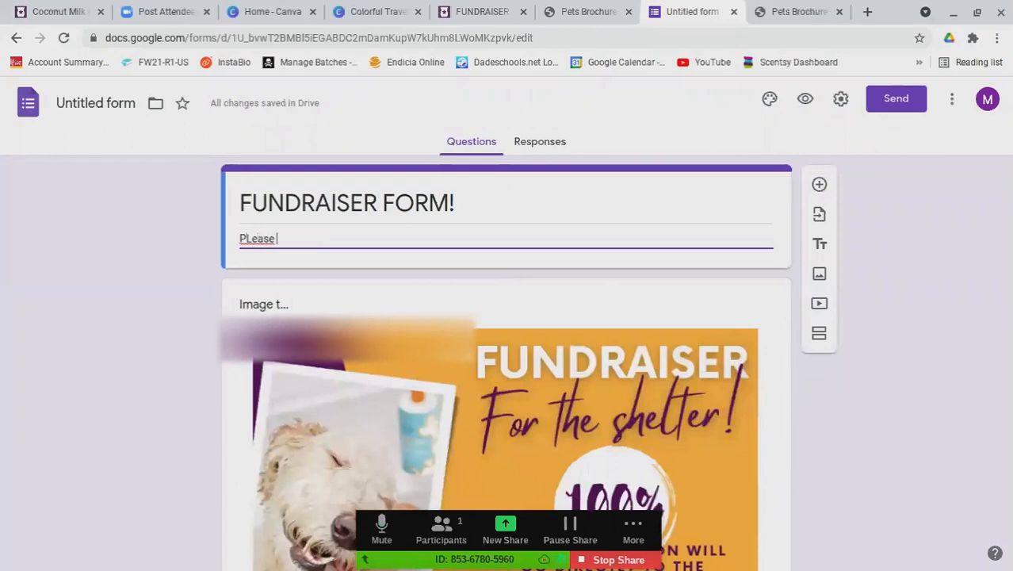
pyautogui.press('BackSpace')
pyautogui.press('BackSpace')
pyautogui.press('BackSpace')
pyautogui.press('BackSpace')
pyautogui.press('BackSpace')
pyautogui.write('ase fi')
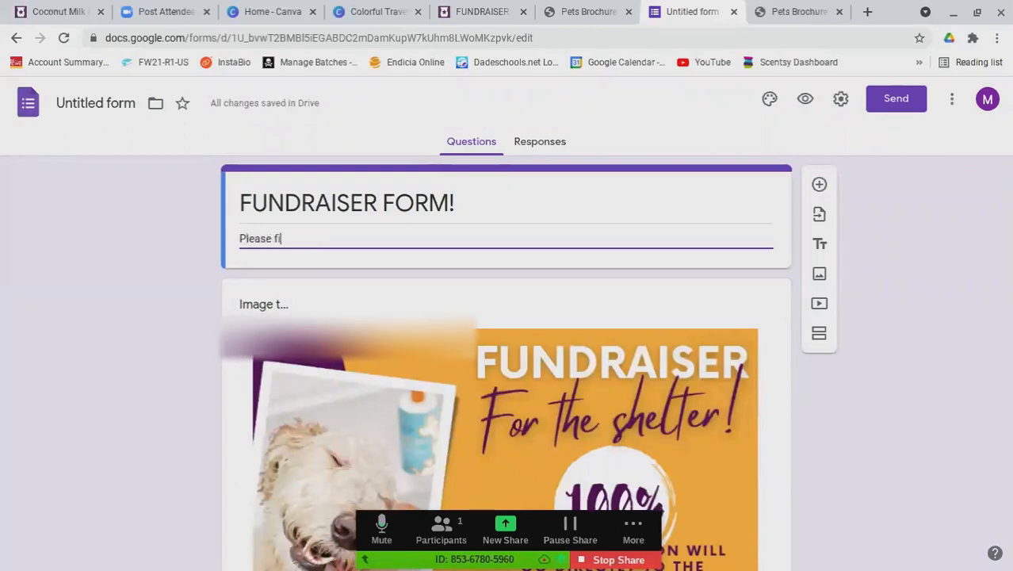
pyautogui.write('ll out this for')
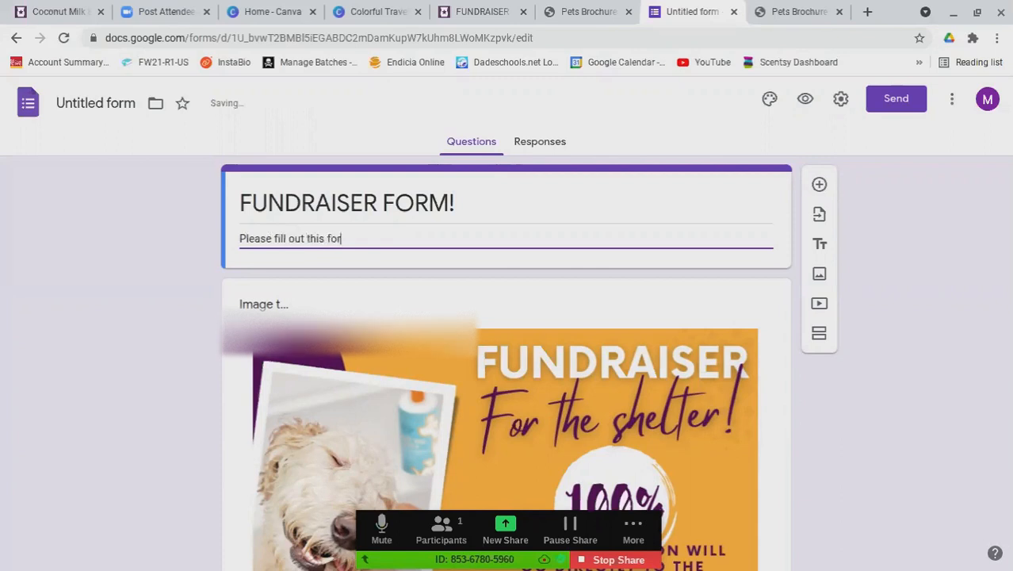
pyautogui.write('m with as mu')
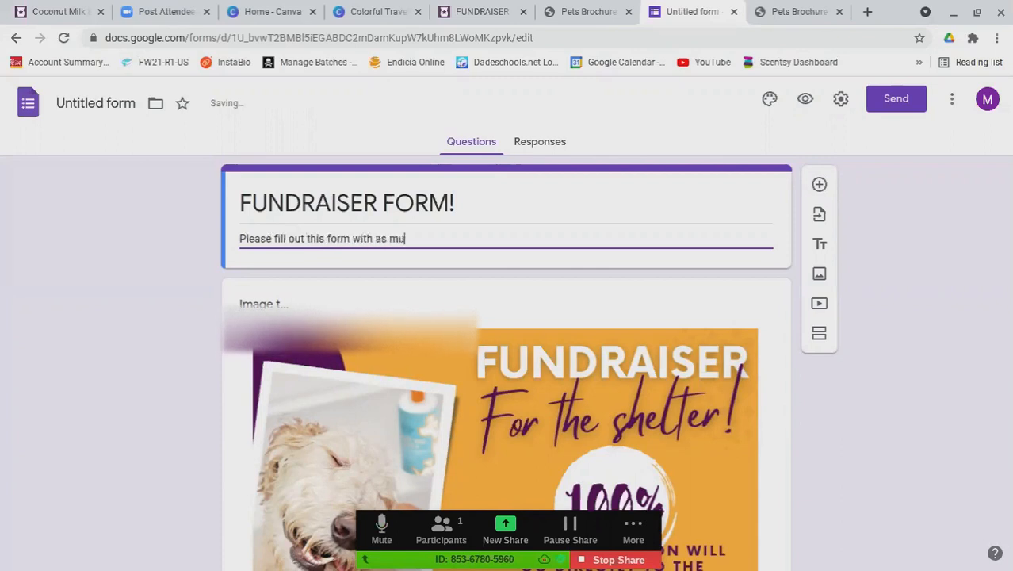
pyautogui.write('ch information as possible.')
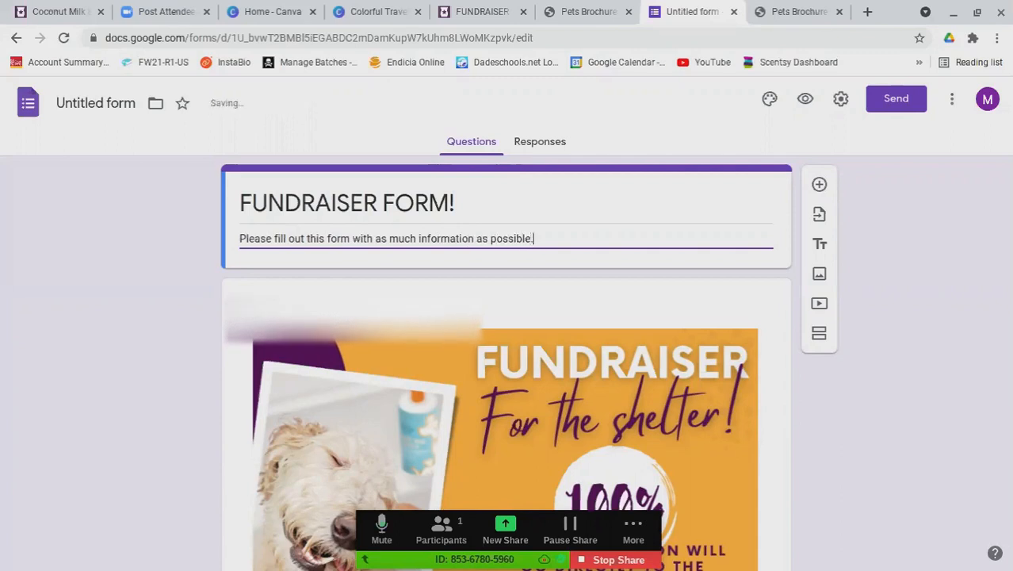
pyautogui.press('Return')
pyautogui.write('You dan have th')
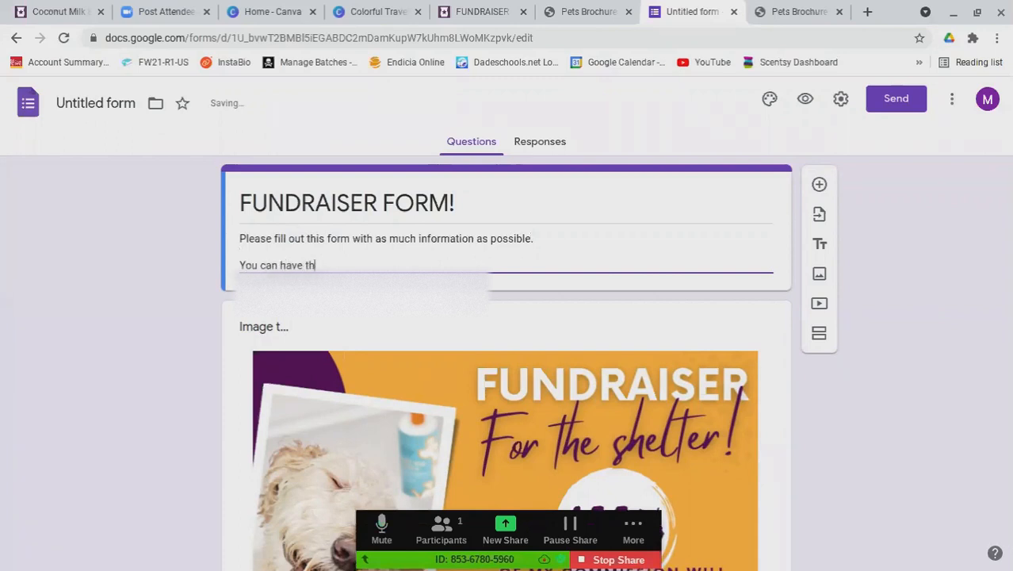
pyautogui.press('BackSpace')
pyautogui.press('BackSpace')
pyautogui.write('your purchase')
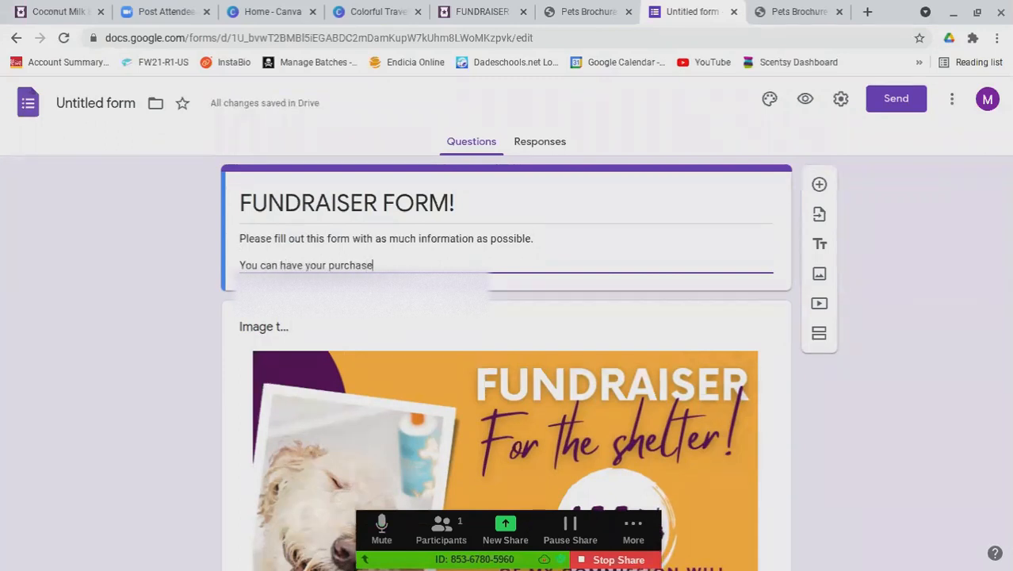
pyautogui.write(' shipped to you if it i')
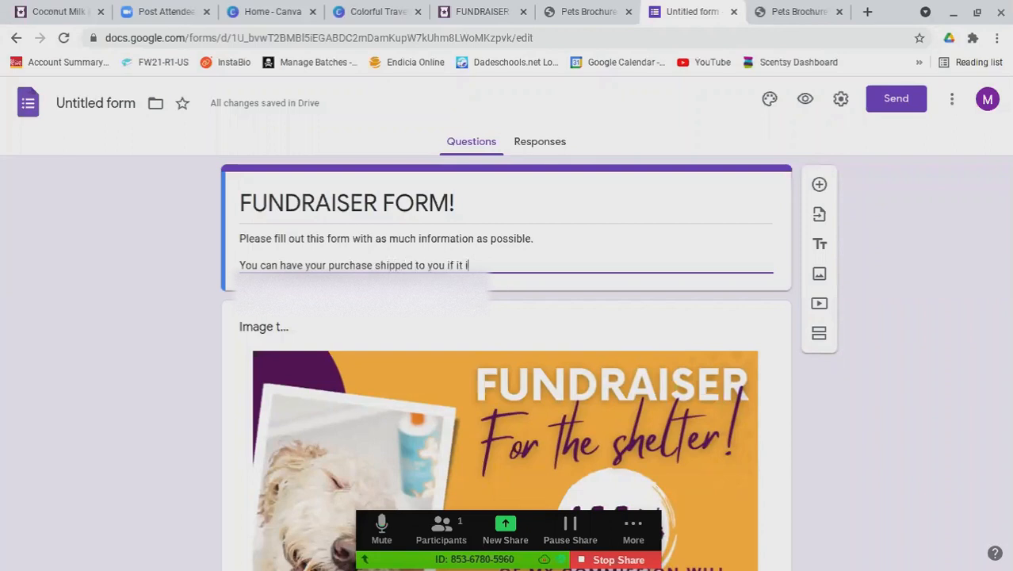
pyautogui.write('s a non-pet or')
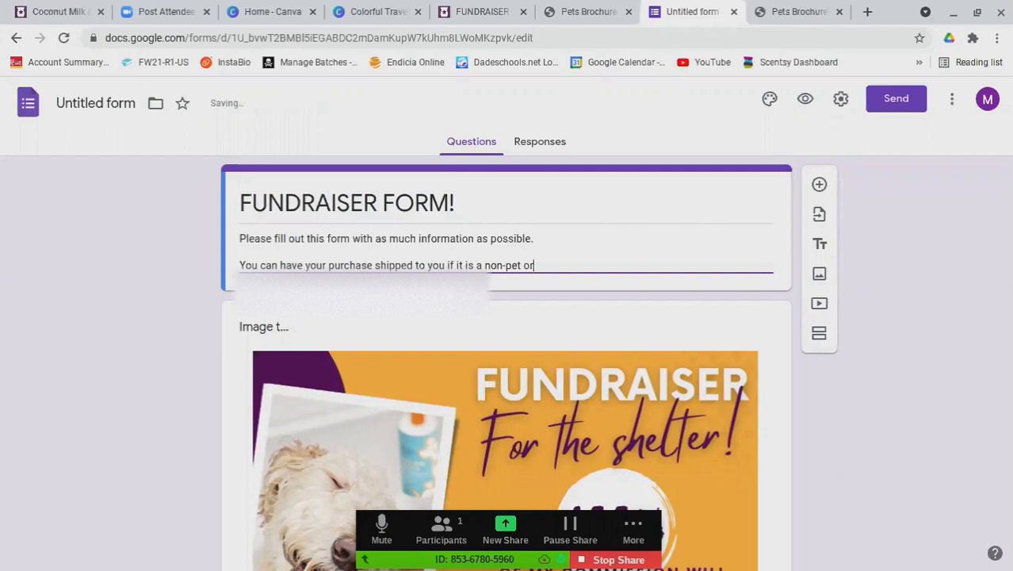
pyautogui.write(' donation p')
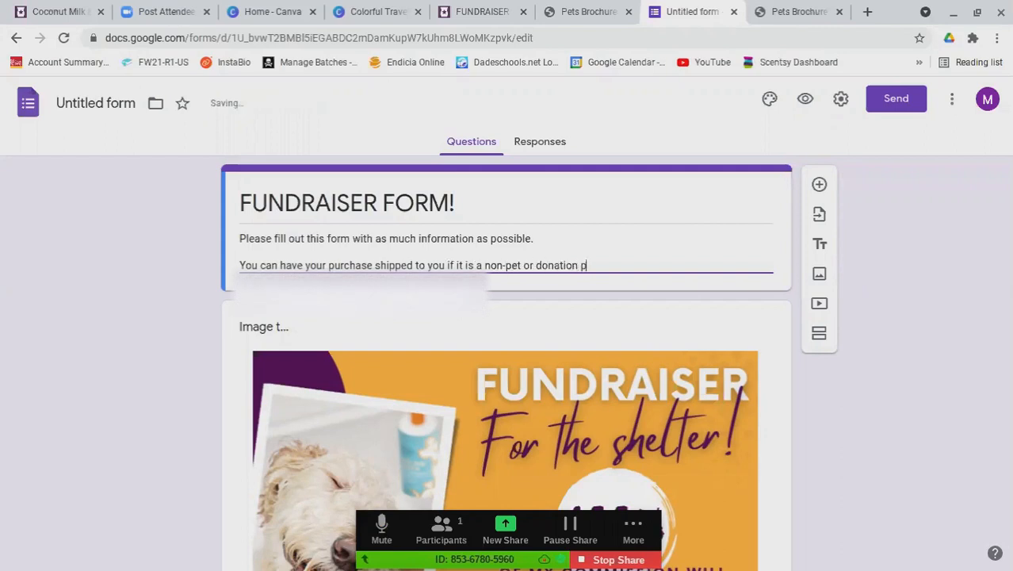
pyautogui.write('roduct.')
# Add the line asking donation orders to use the shelter's address, with lines for the address
pyautogui.press('Return')
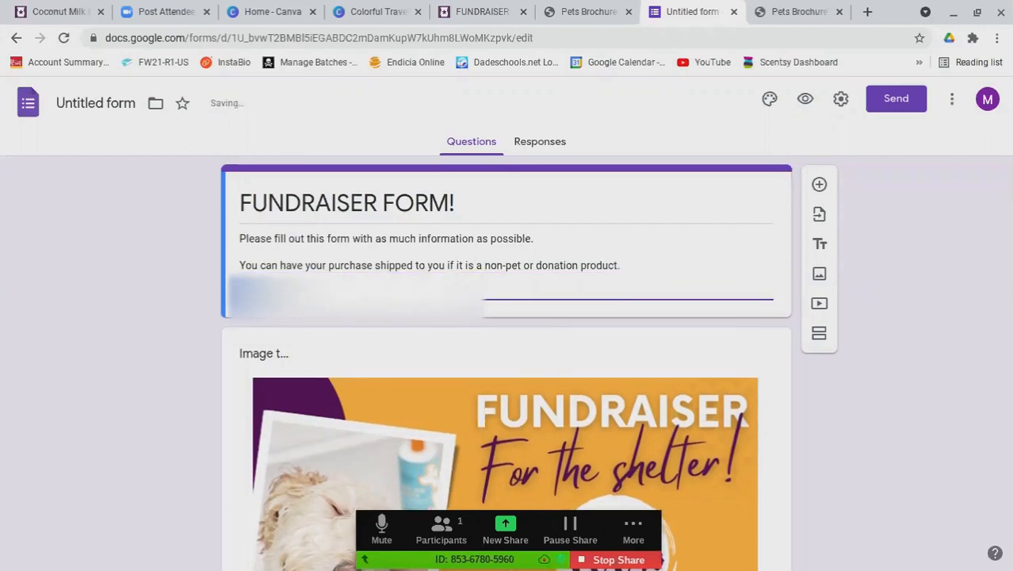
pyautogui.write('Cont')
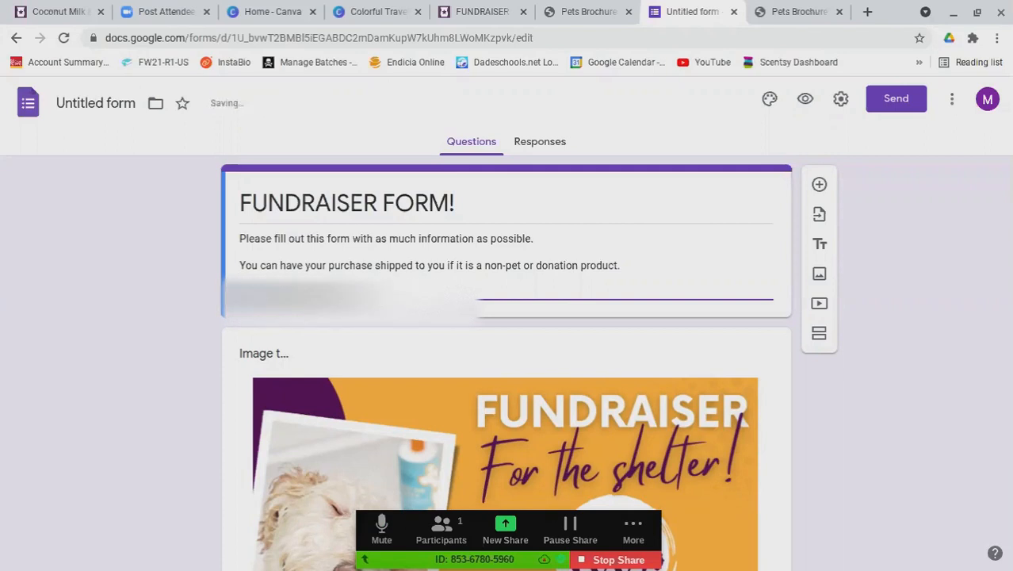
pyautogui.press('BackSpace')
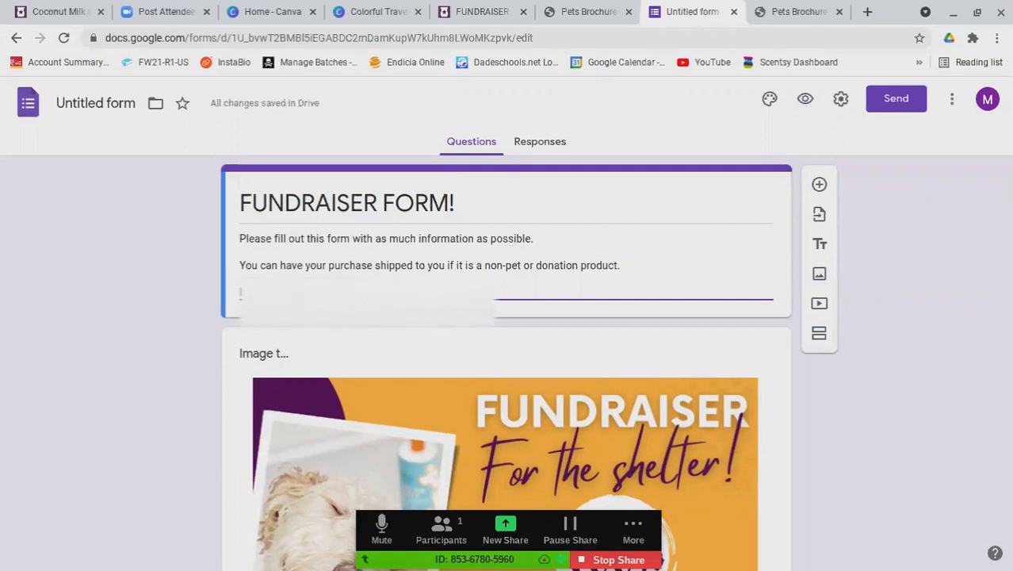
pyautogui.write('shelter')
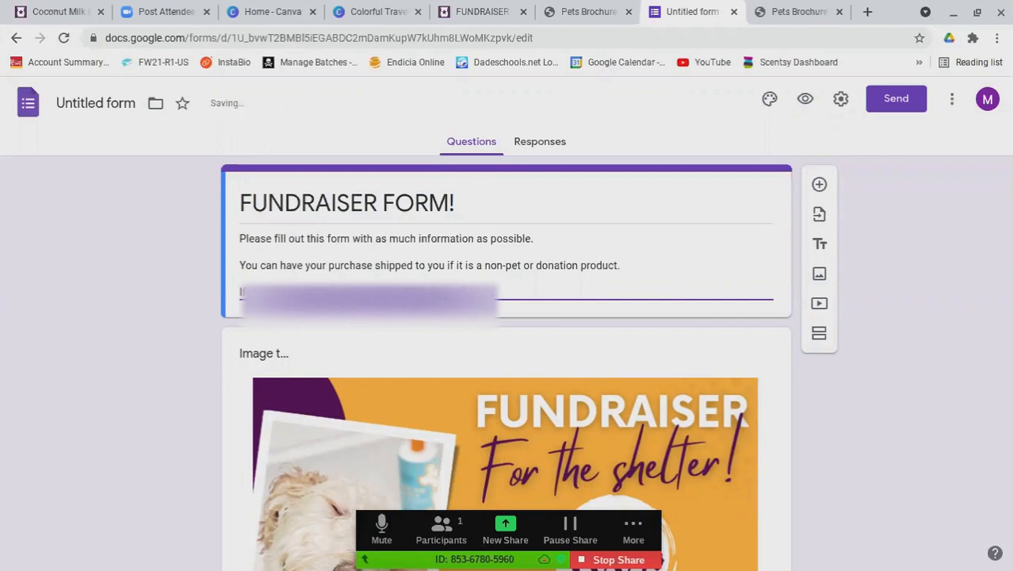
pyautogui.write(', please')
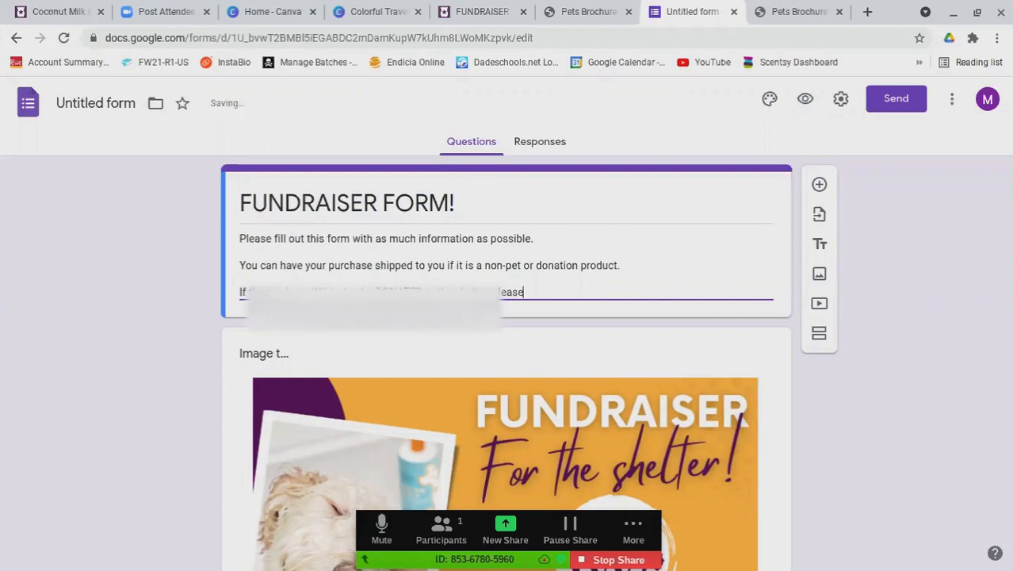
pyautogui.write(' input thia a')
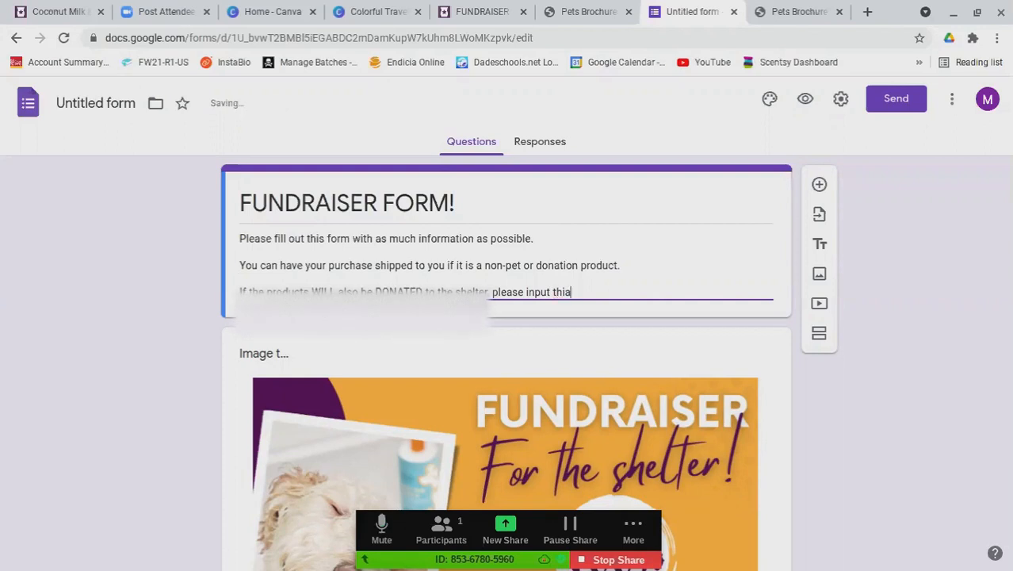
pyautogui.press('BackSpace')
pyautogui.write('s address into')
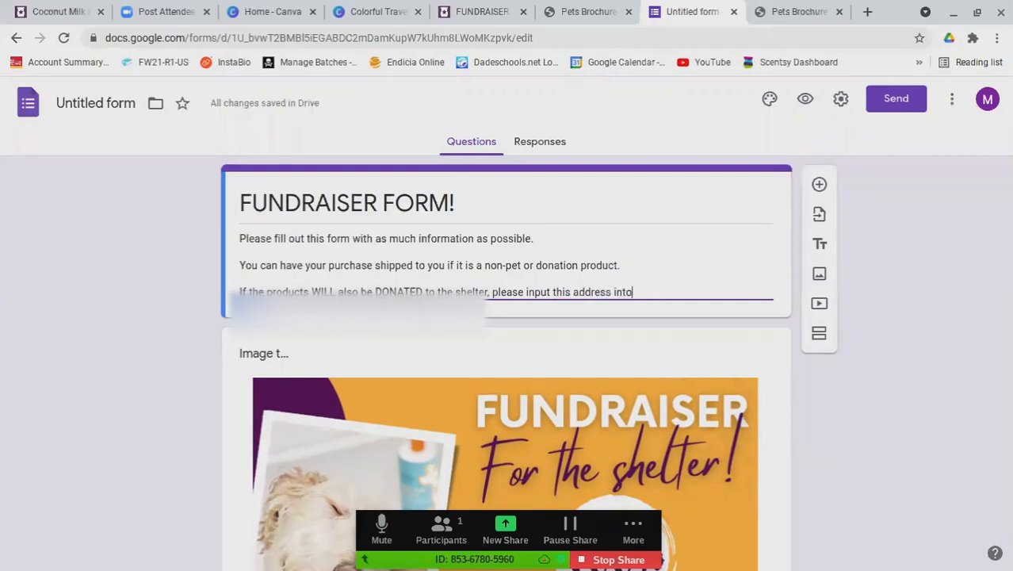
pyautogui.write(' the order')
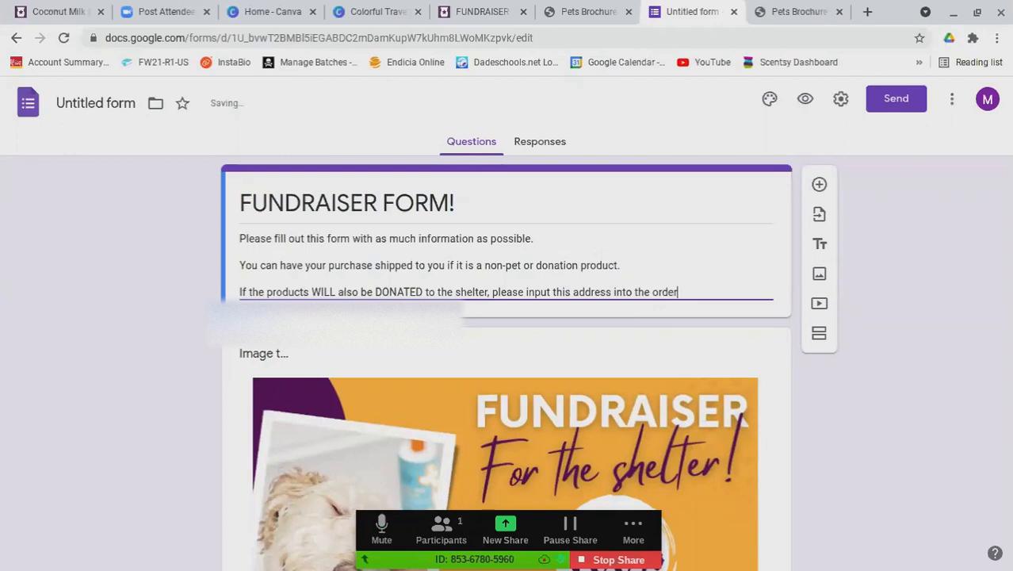
pyautogui.write(':')
pyautogui.press('Return')
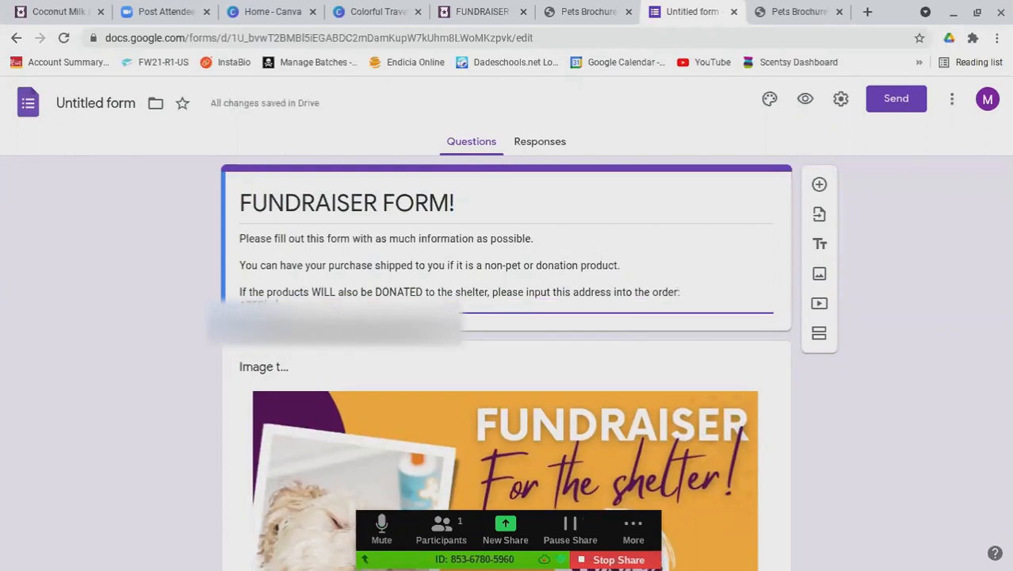
pyautogui.press('Return')
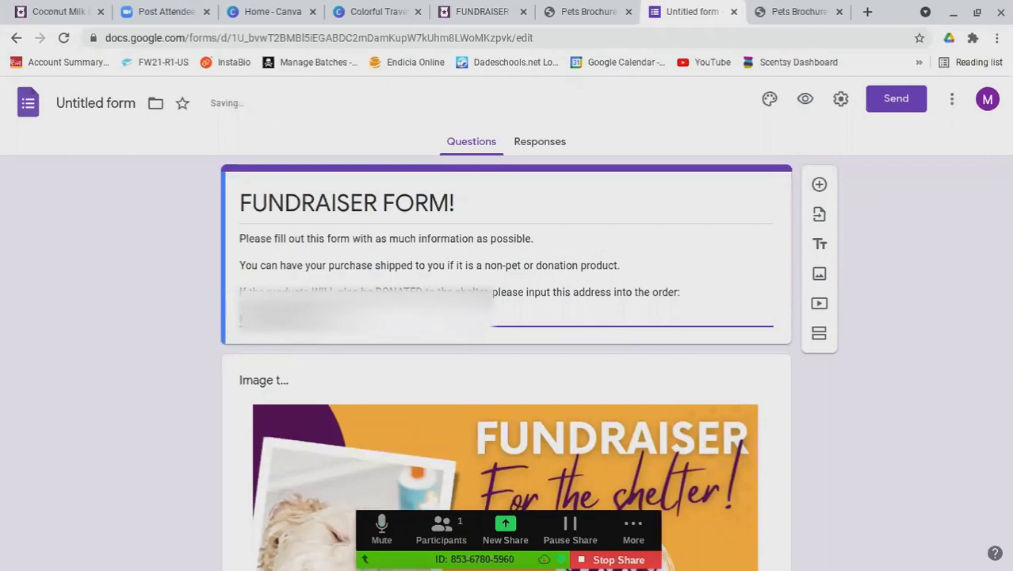
# Add a closing line inviting questions by phone, with the contact phone number
pyautogui.press('Return')
pyautogui.press('Return')
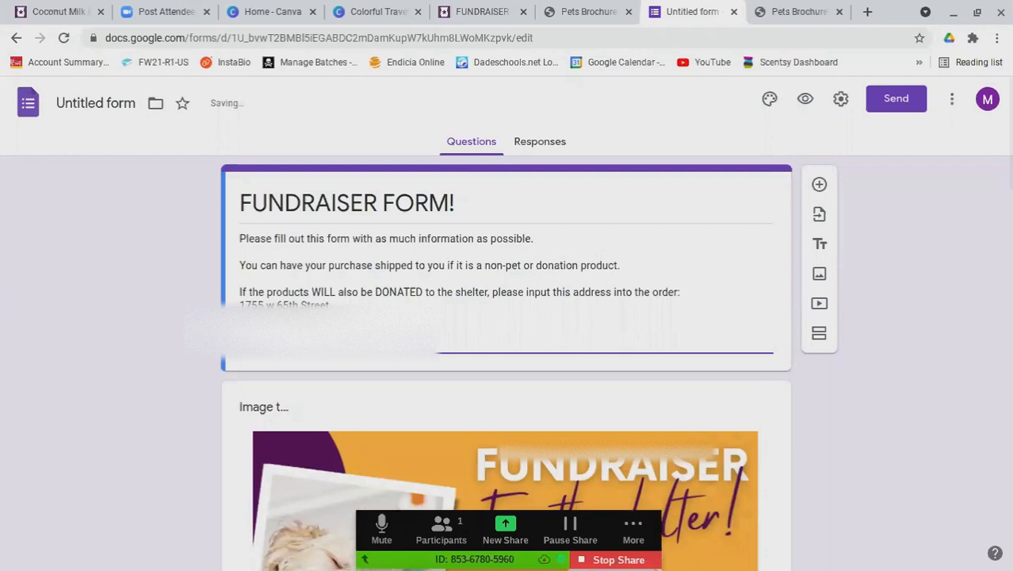
pyautogui.write('If you have any questions please contact')
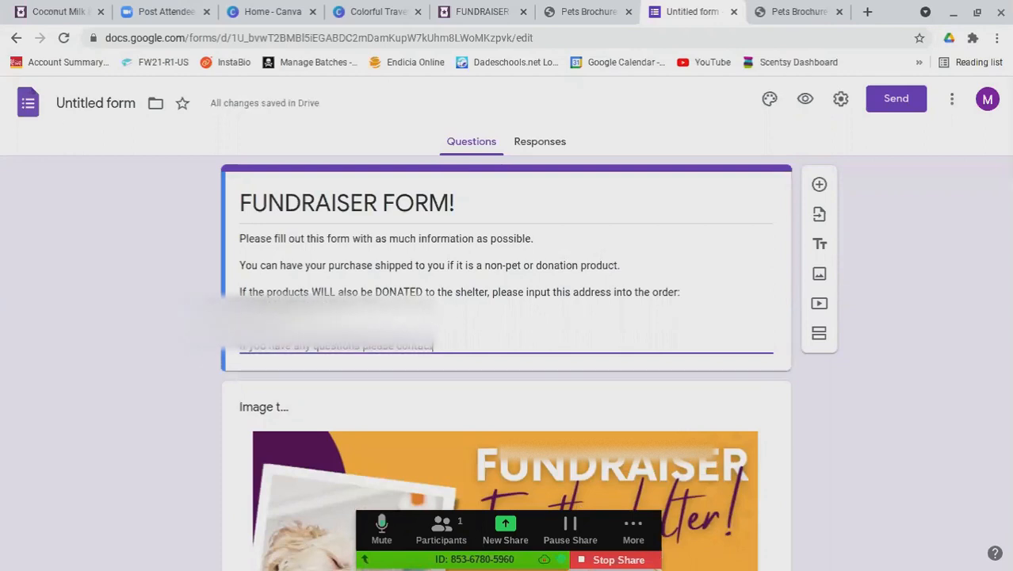
pyautogui.write(' me')
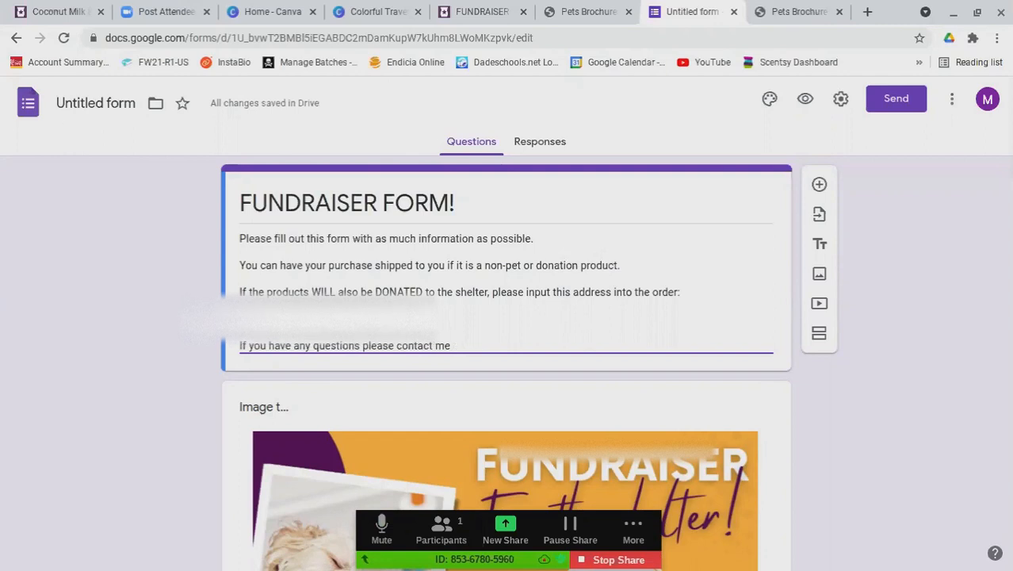
pyautogui.write(' bt 20')
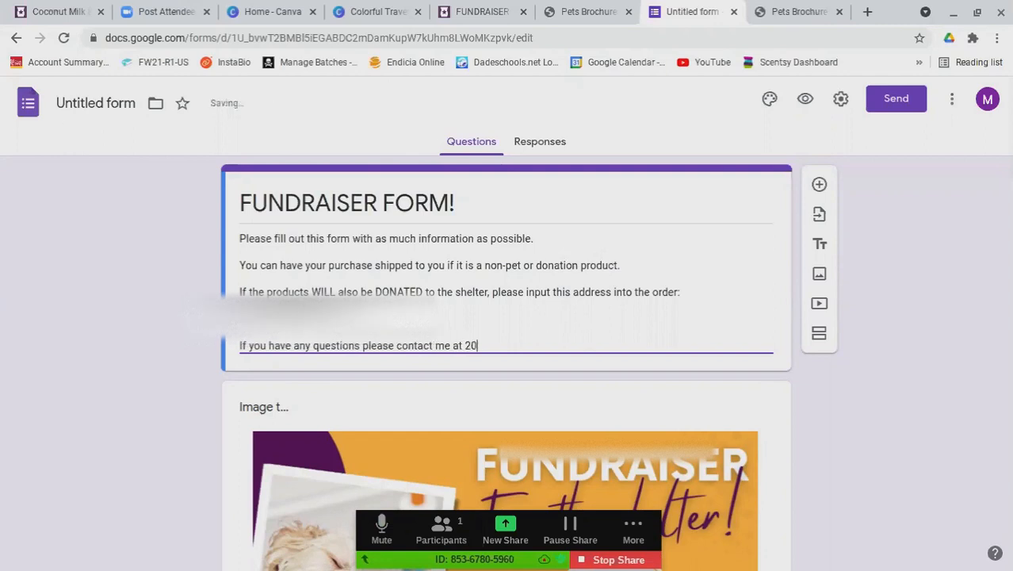
pyautogui.press('BackSpace')
pyautogui.press('BackSpace')
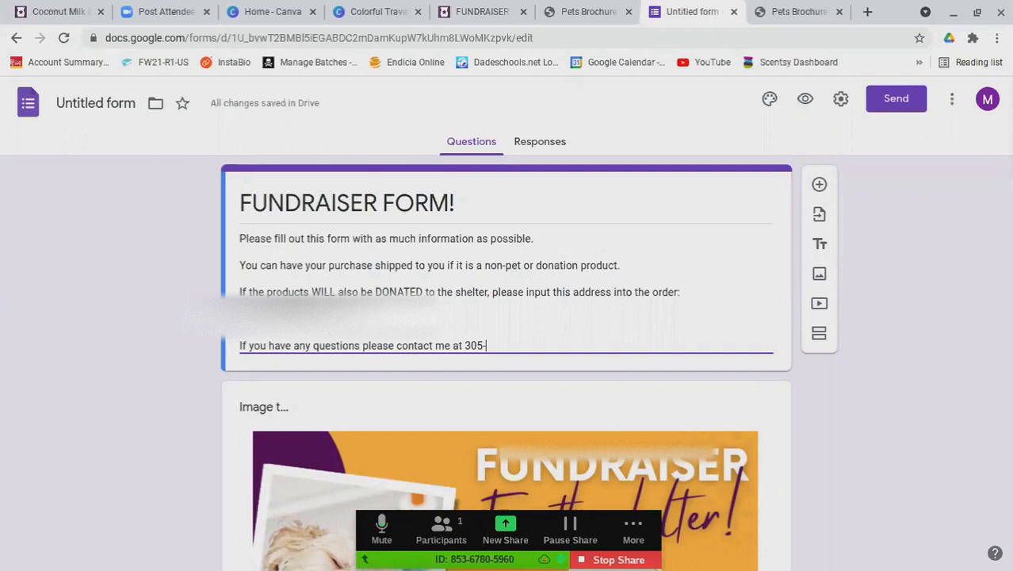
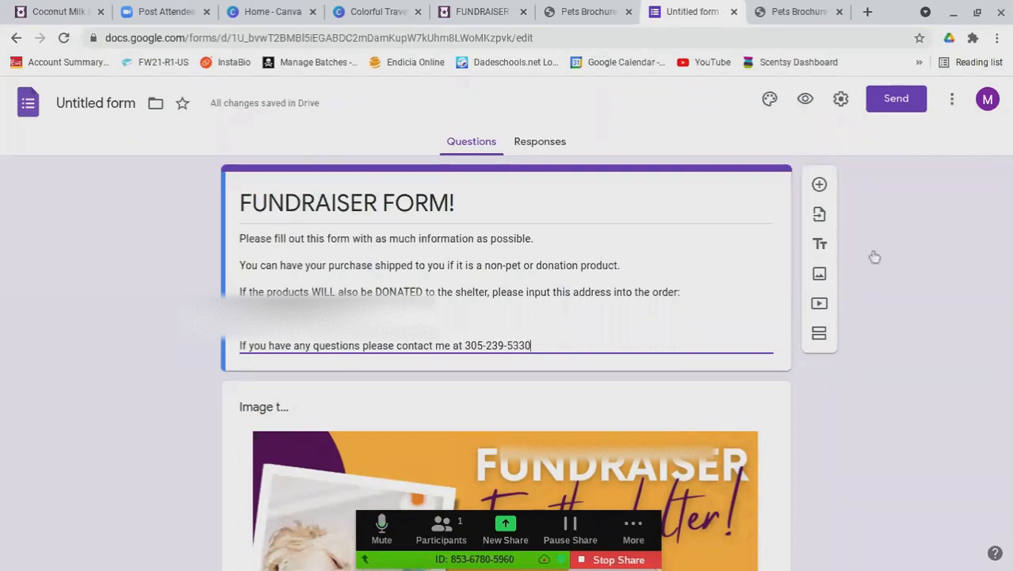
# Switch the form's theme colour to blue, then select the shipping question
pyautogui.click(773, 103)
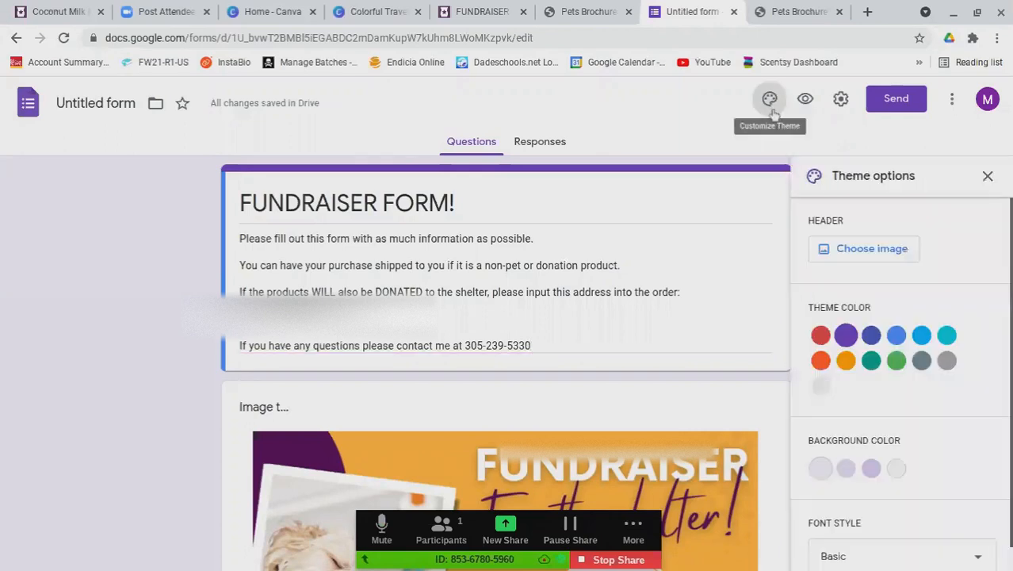
pyautogui.click(897, 335)
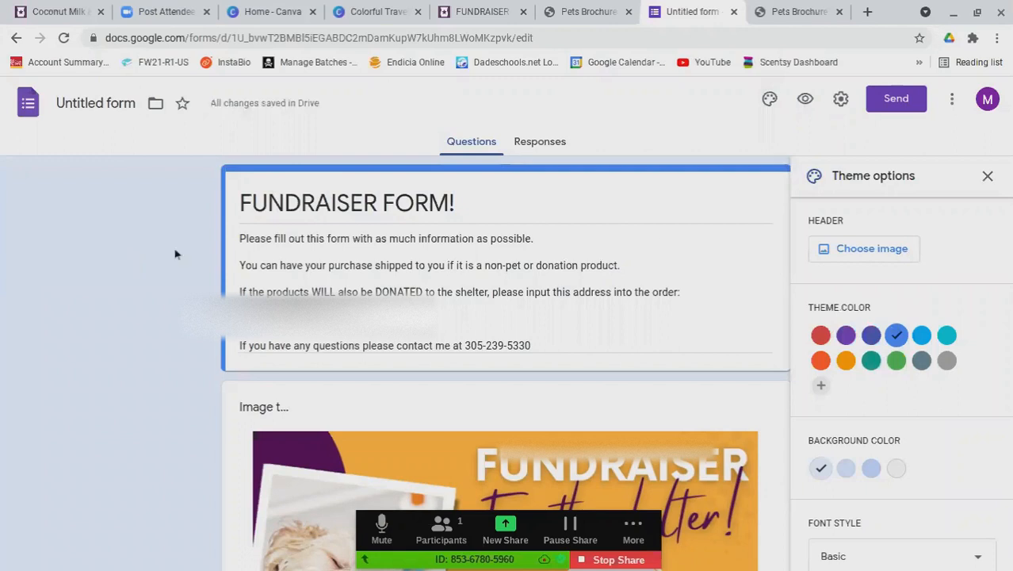
pyautogui.click(987, 176)
pyautogui.scroll(-5, 143, 362)
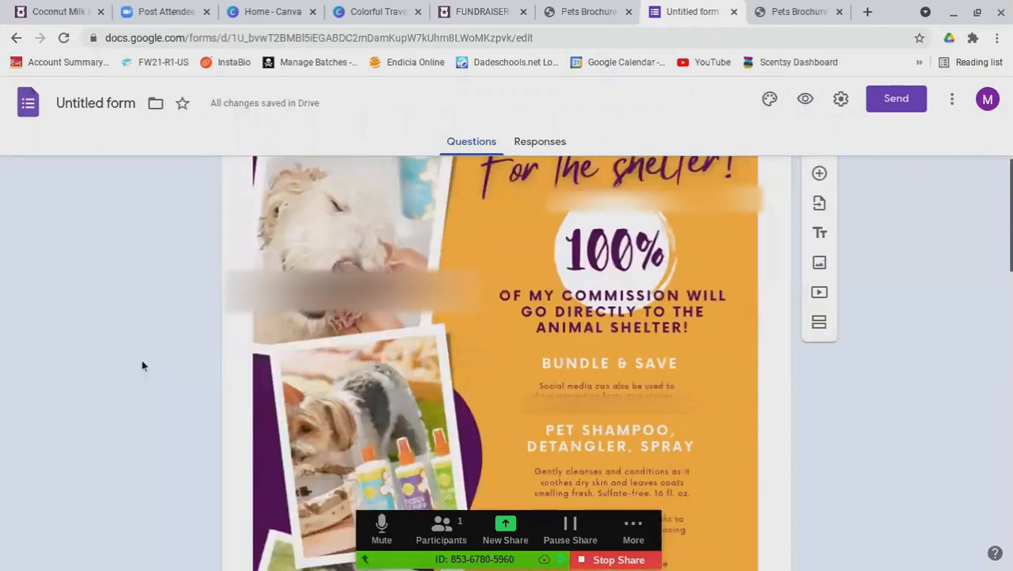
pyautogui.scroll(-12, 145, 368)
pyautogui.scroll(-5, 147, 371)
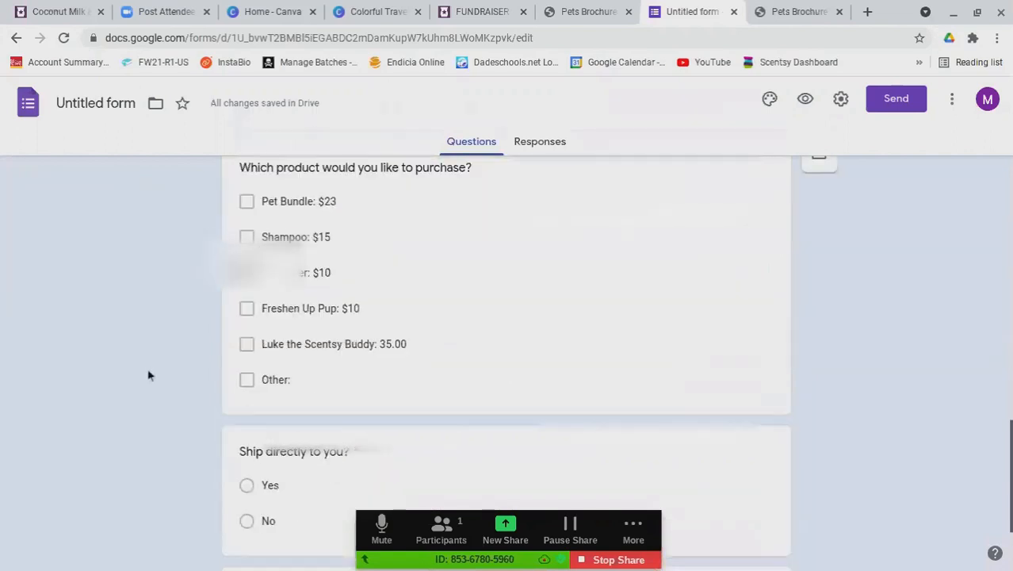
pyautogui.click(734, 501)
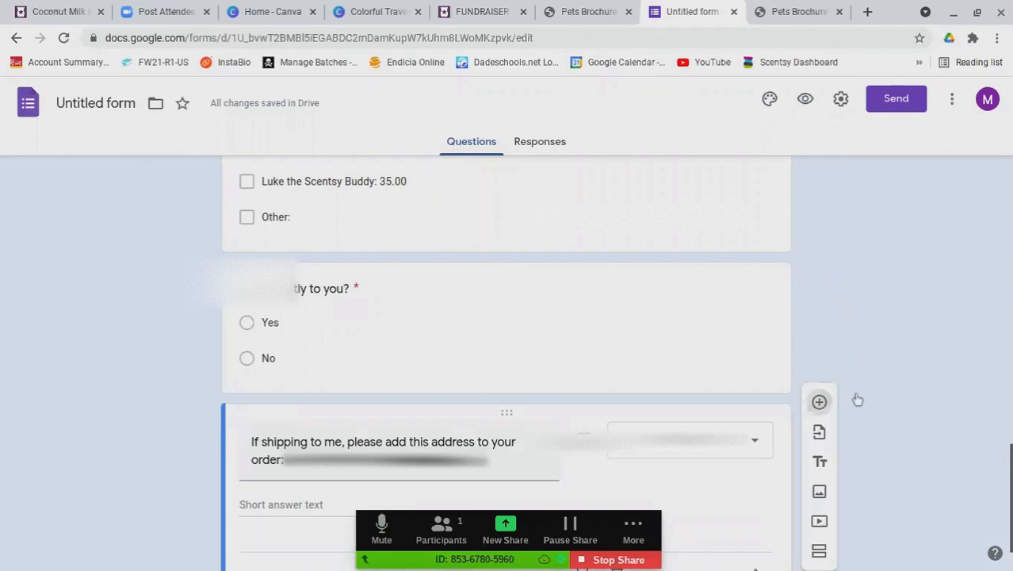
# Add 'Please select how you will be paying' with options PayPal, CashApp, Zelle and Credit Card
pyautogui.click(819, 402)
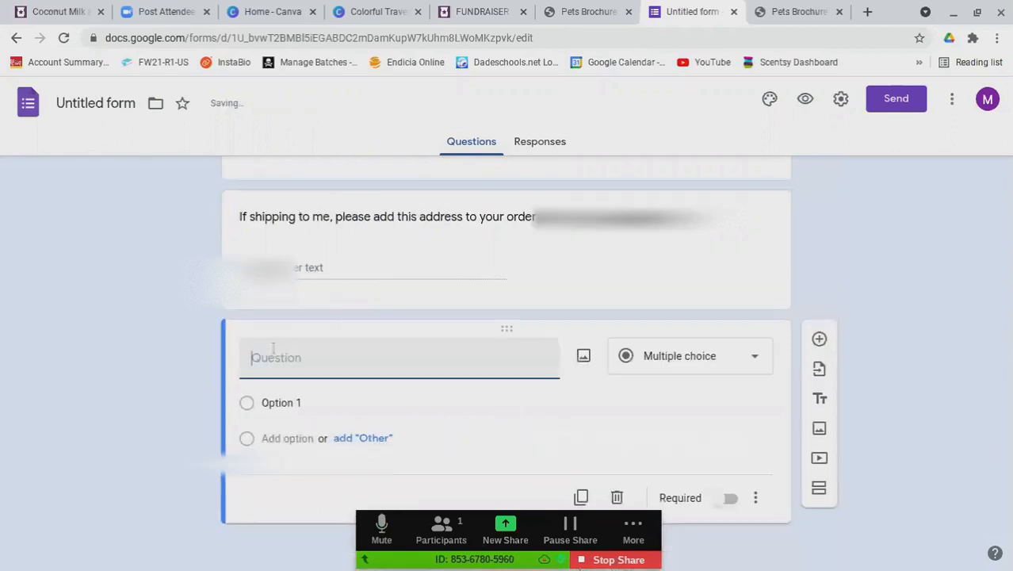
pyautogui.write('Please select how you will be paying:')
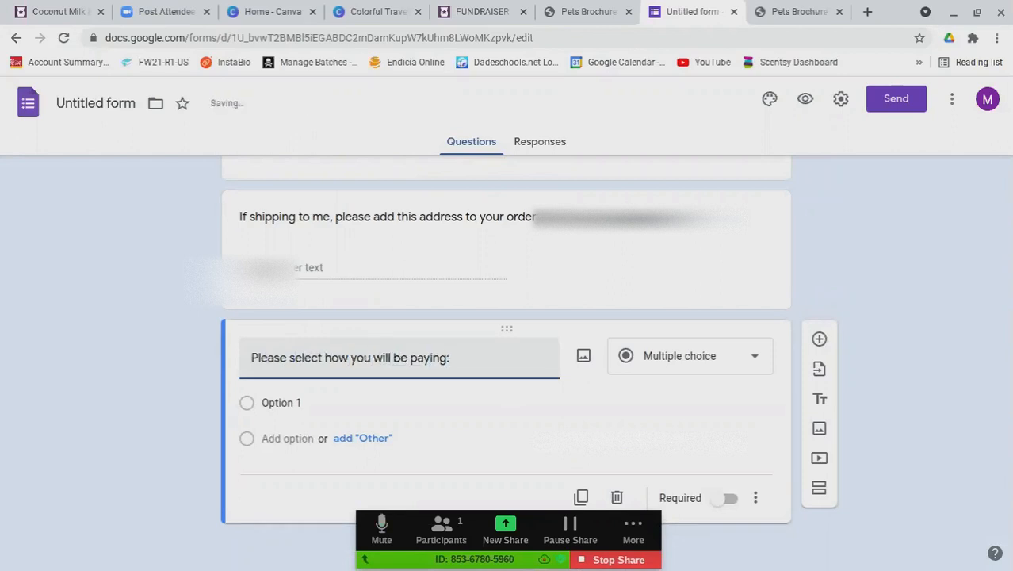
pyautogui.click(281, 405)
pyautogui.write('PayPal')
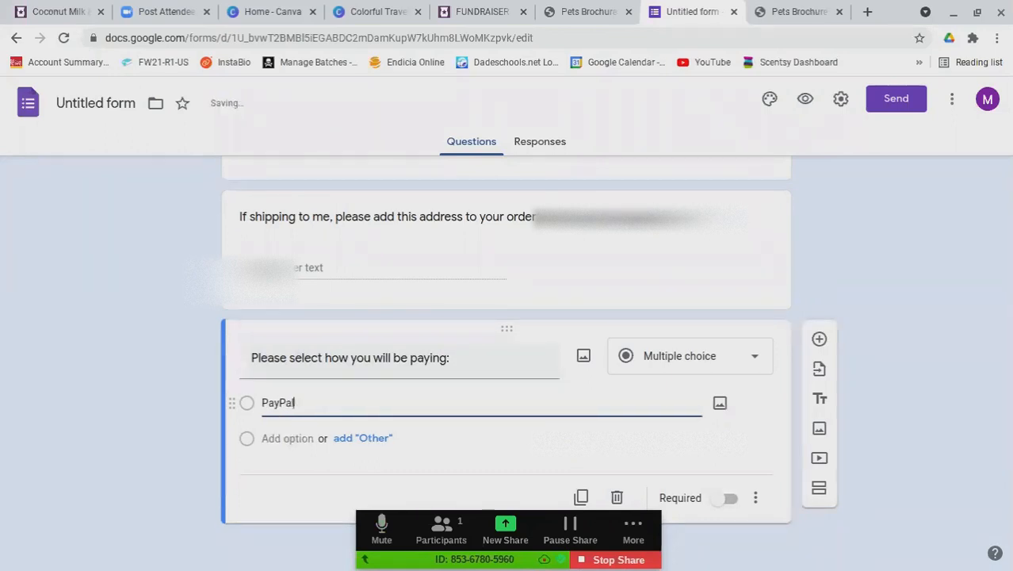
pyautogui.press('Return')
pyautogui.write('ChasA')
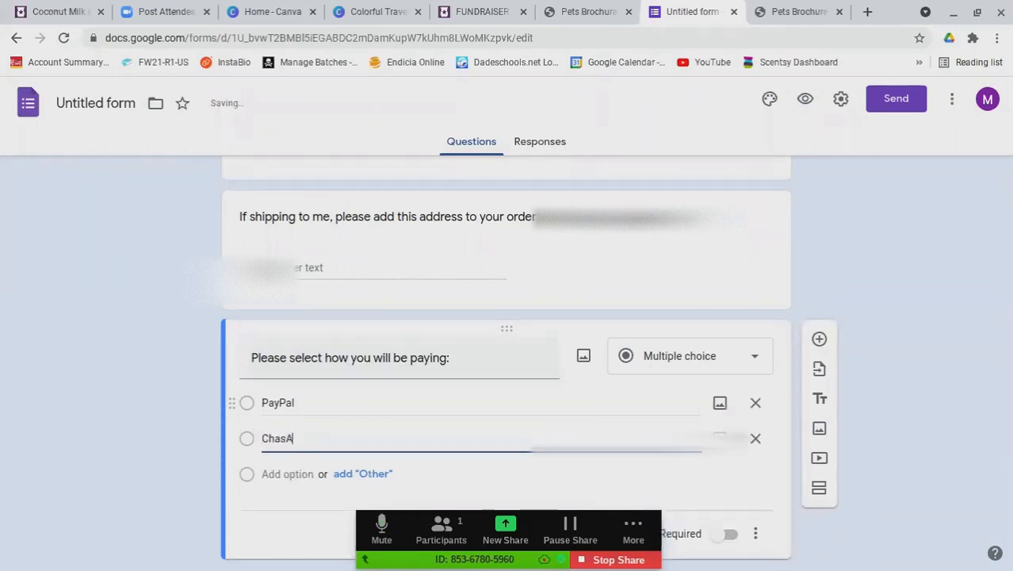
pyautogui.press('BackSpace')
pyautogui.press('BackSpace')
pyautogui.press('BackSpace')
pyautogui.press('BackSpace')
pyautogui.write('ashApp')
pyautogui.press('Return')
pyautogui.write('Zel')
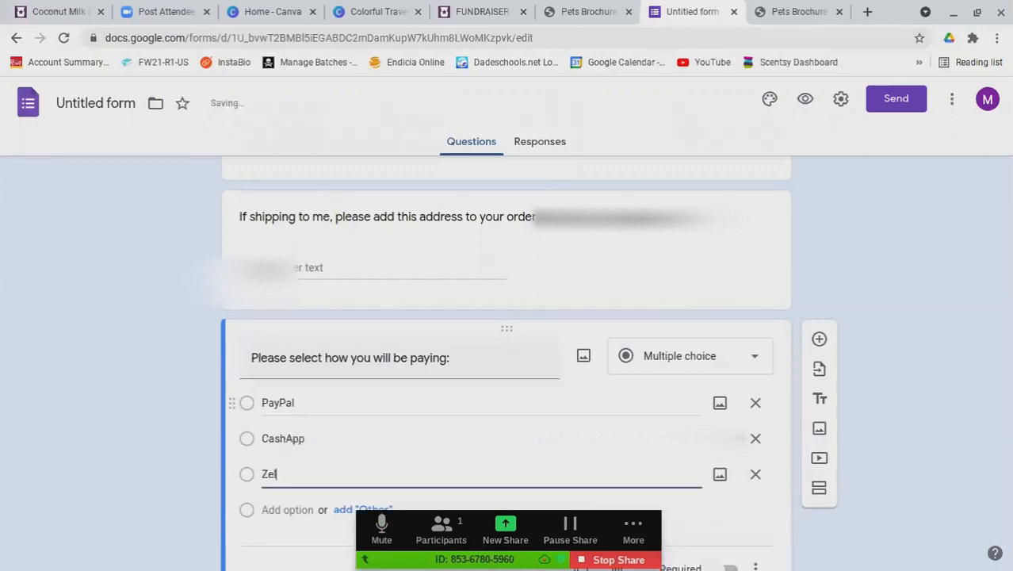
pyautogui.write('le')
pyautogui.press('Return')
pyautogui.write('Crec')
pyautogui.write('it Car')
pyautogui.write('d')
# Append 'You will receive an invoice once this form is submitted with final pricing!' to the title
pyautogui.click(444, 358)
pyautogui.write('You will r')
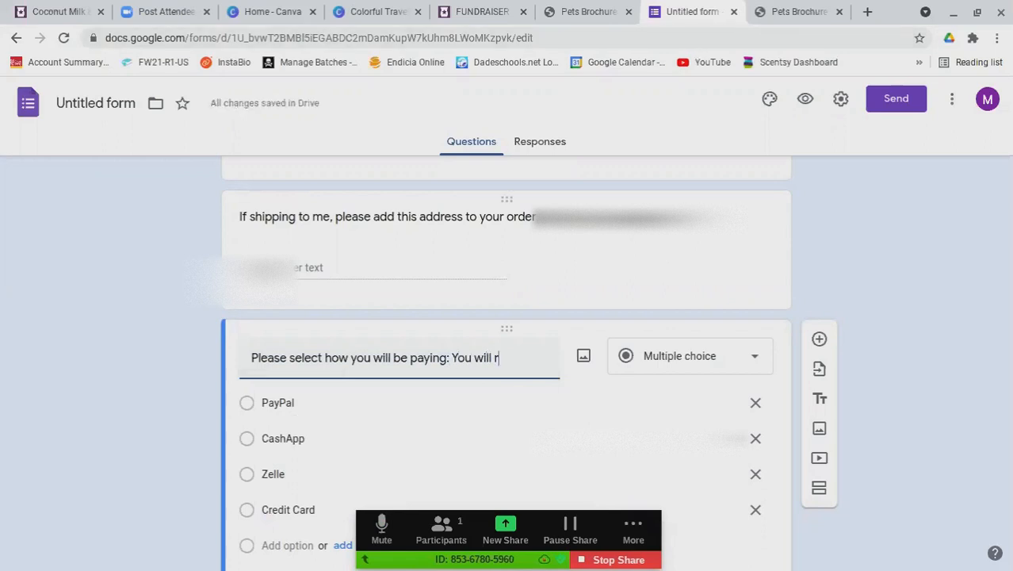
pyautogui.write('eceive a invoin')
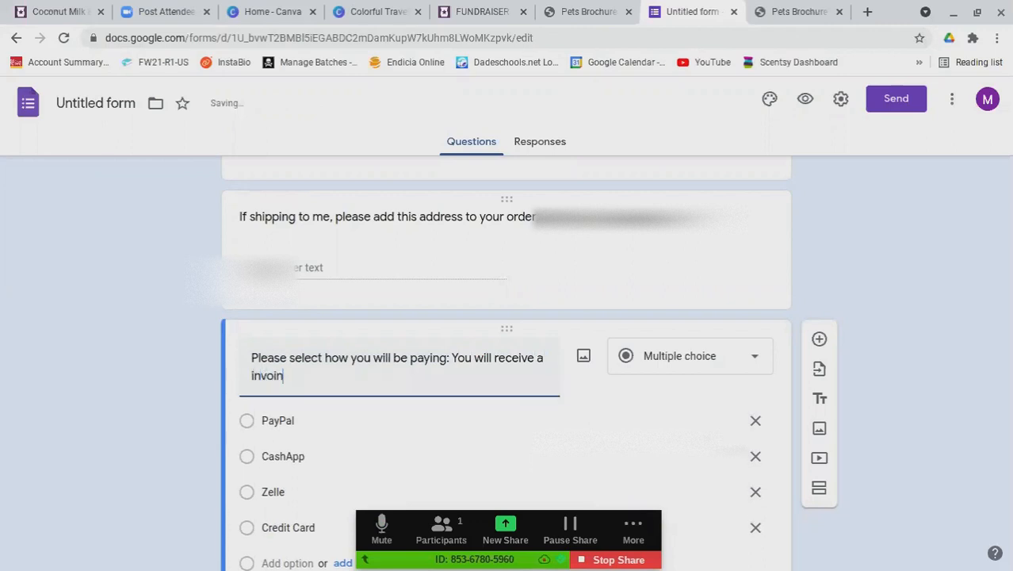
pyautogui.press('BackSpace')
pyautogui.write('ce once this form is submitted with final pricing')
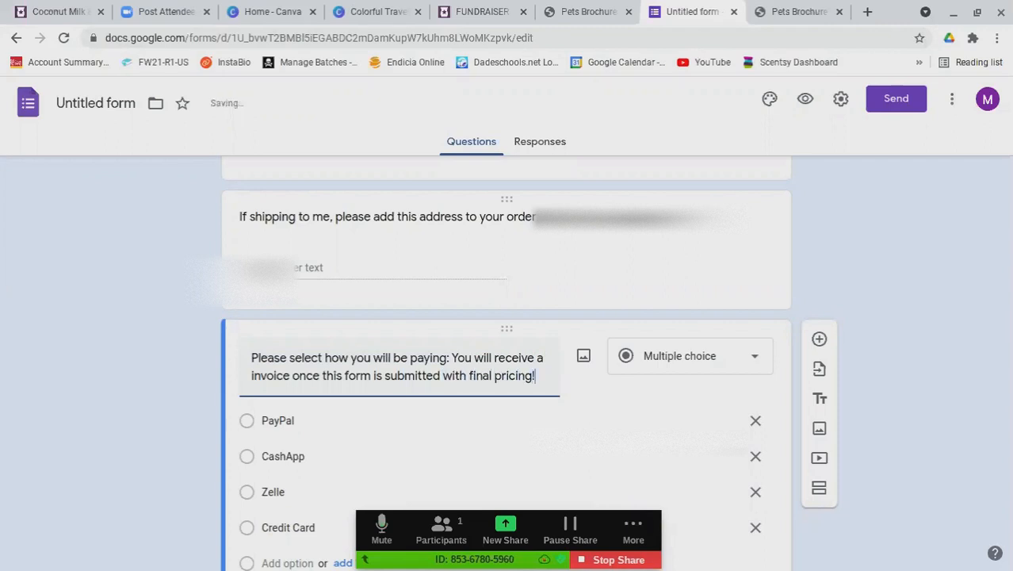
pyautogui.write('! Please')
pyautogui.press('BackSpace')
pyautogui.press('BackSpace')
pyautogui.press('BackSpace')
pyautogui.press('BackSpace')
pyautogui.press('BackSpace')
pyautogui.press('BackSpace')
pyautogui.press('BackSpace')
pyautogui.press('BackSpace')
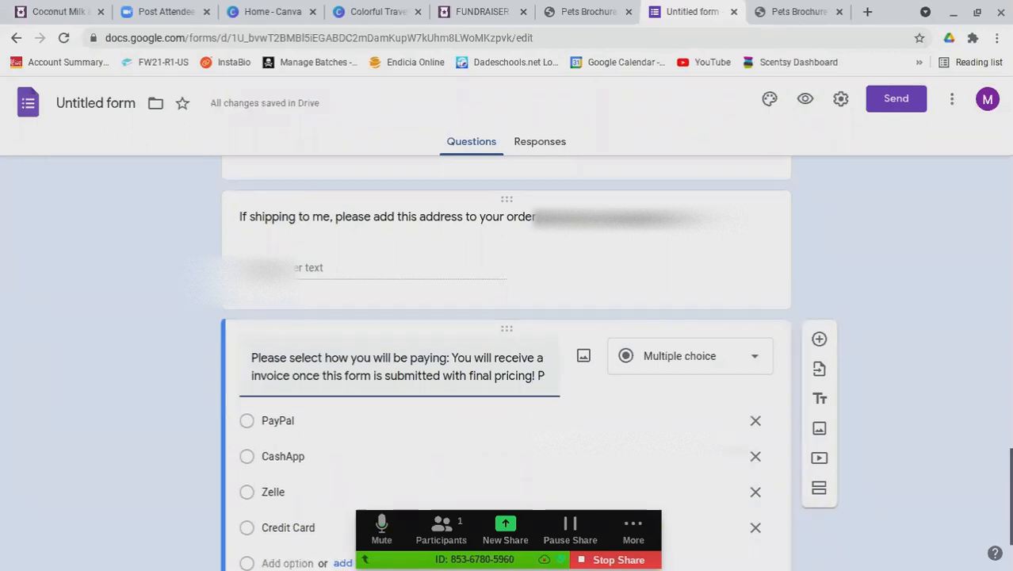
pyautogui.scroll(-2, 886, 242)
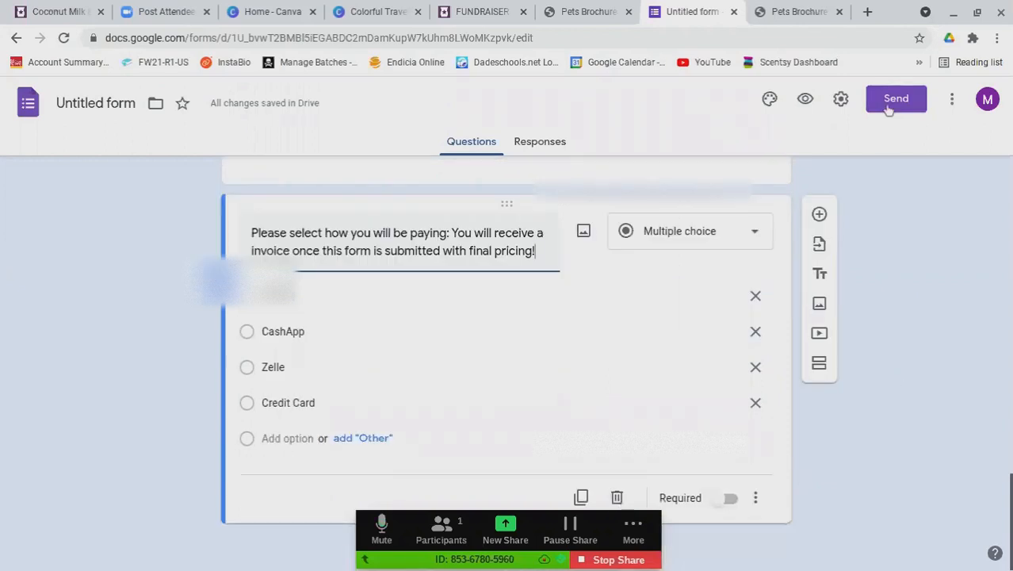
# Preview FUNDRAISER FORM! as a respondent, scrolling through all questions, then revisit the editor and return
pyautogui.click(805, 99)
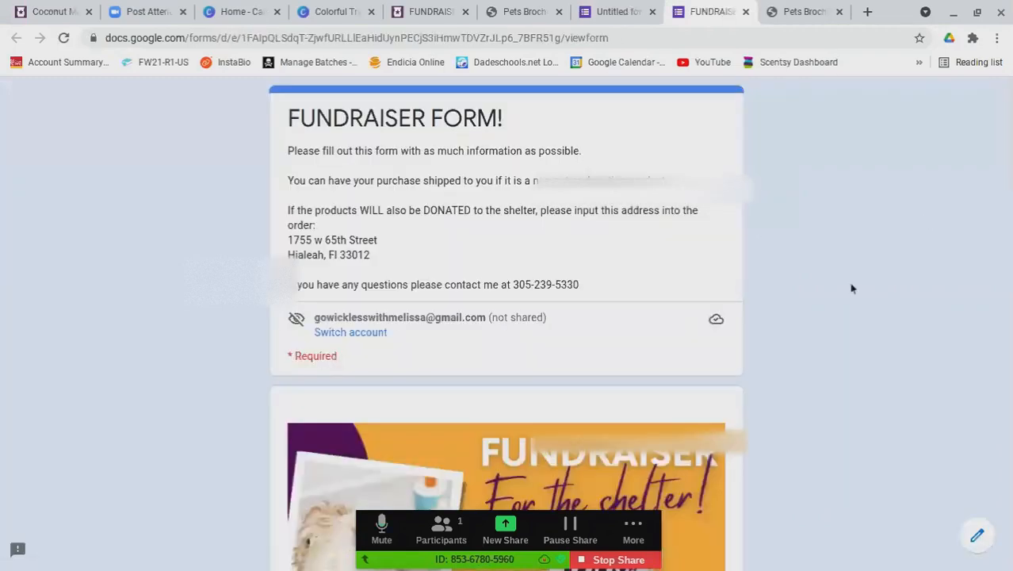
pyautogui.scroll(-12, 821, 256)
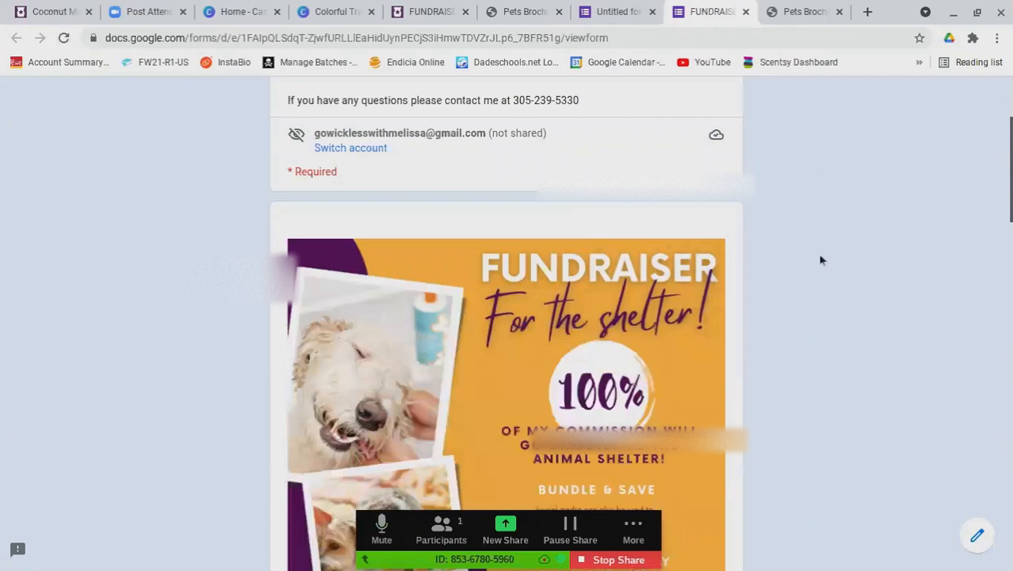
pyautogui.scroll(-6, 819, 266)
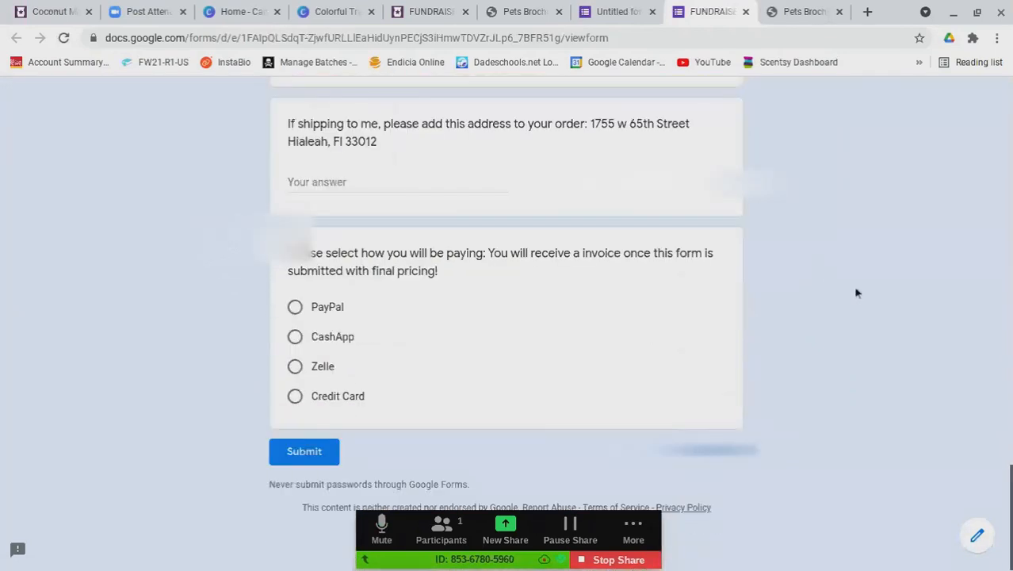
pyautogui.scroll(15, 648, 406)
pyautogui.scroll(7, 647, 407)
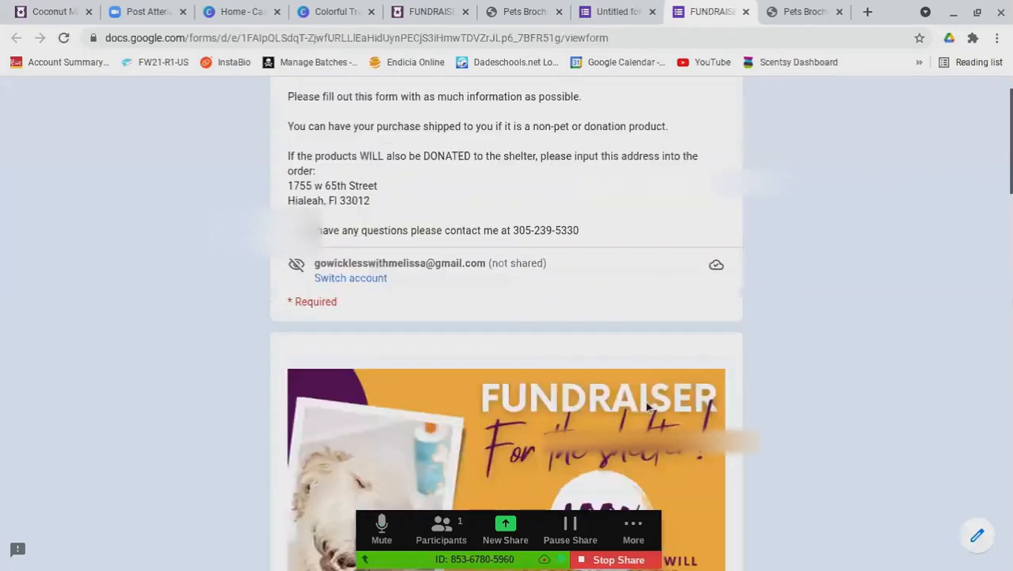
pyautogui.click(598, 17)
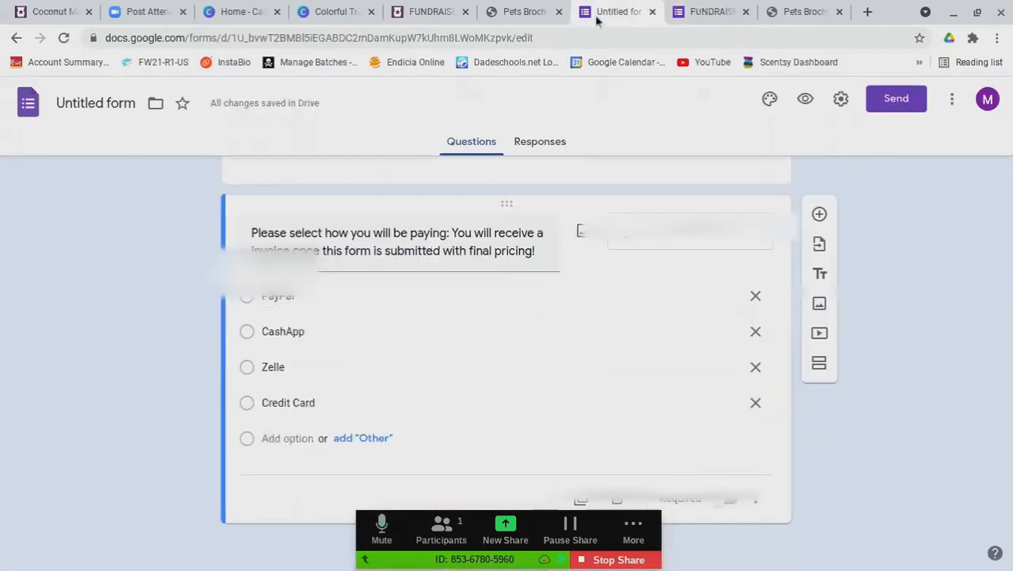
pyautogui.click(710, 15)
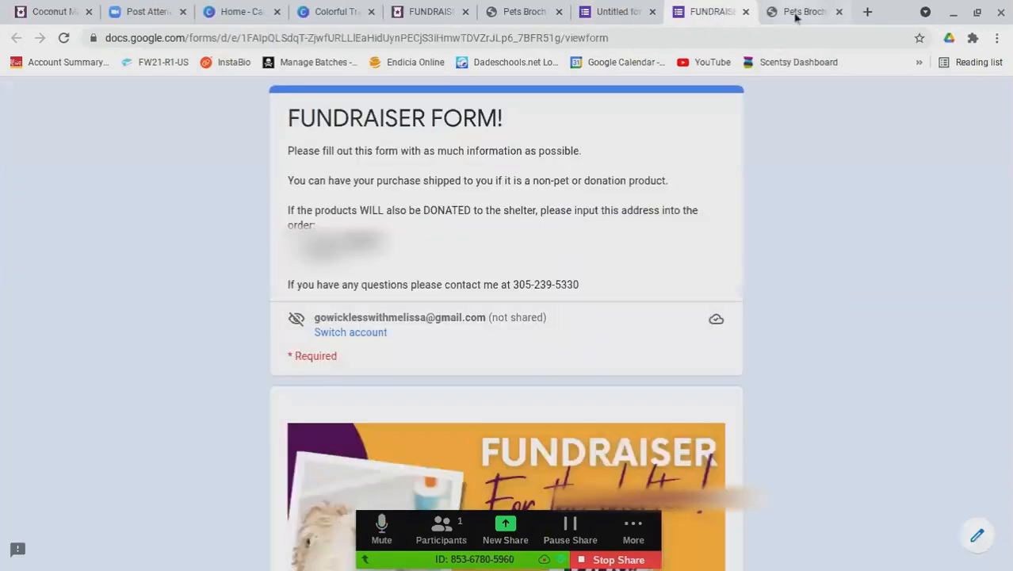